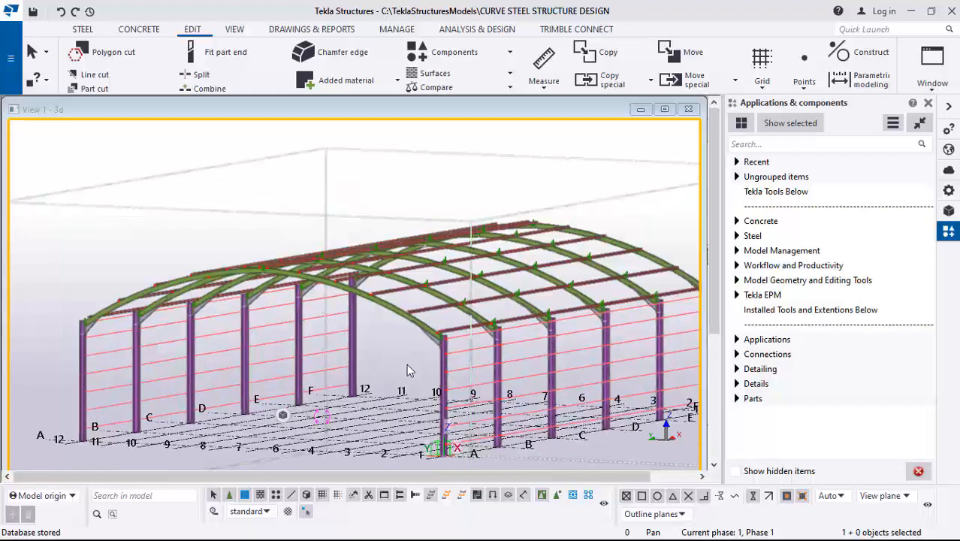
- Examine the columns, curved rafters and purlins of the finished steel structure in the 3D view
scroll(292, 333, "down", 1)
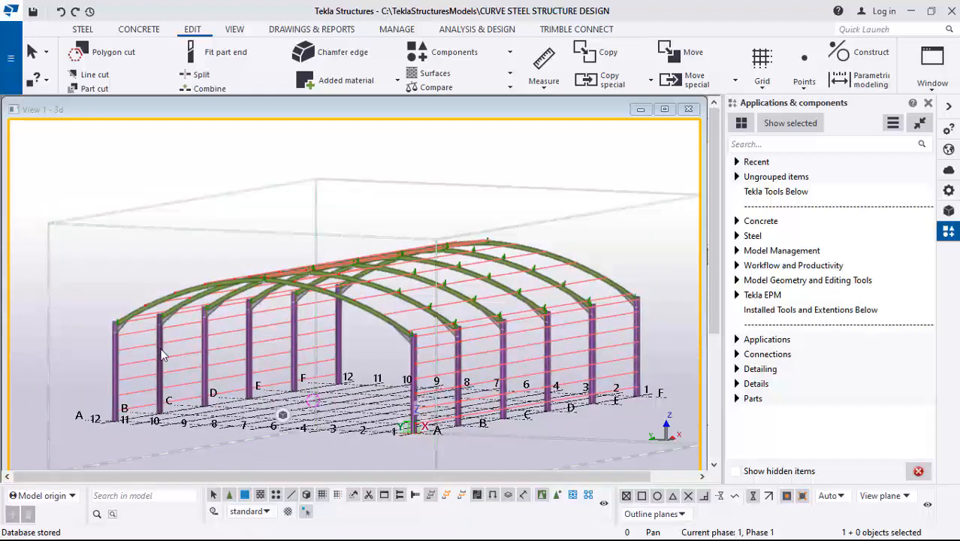
scroll(464, 293, "up", 6)
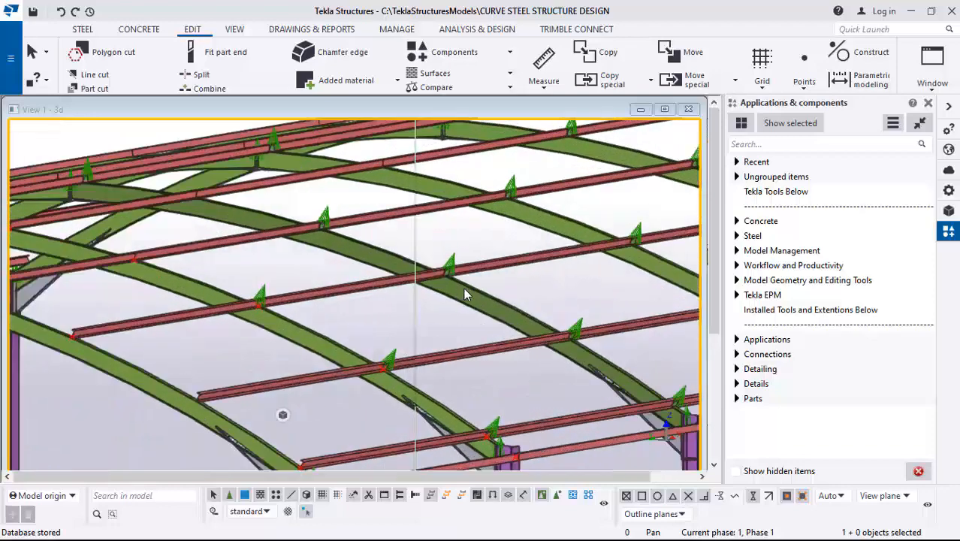
scroll(443, 278, "down", 5)
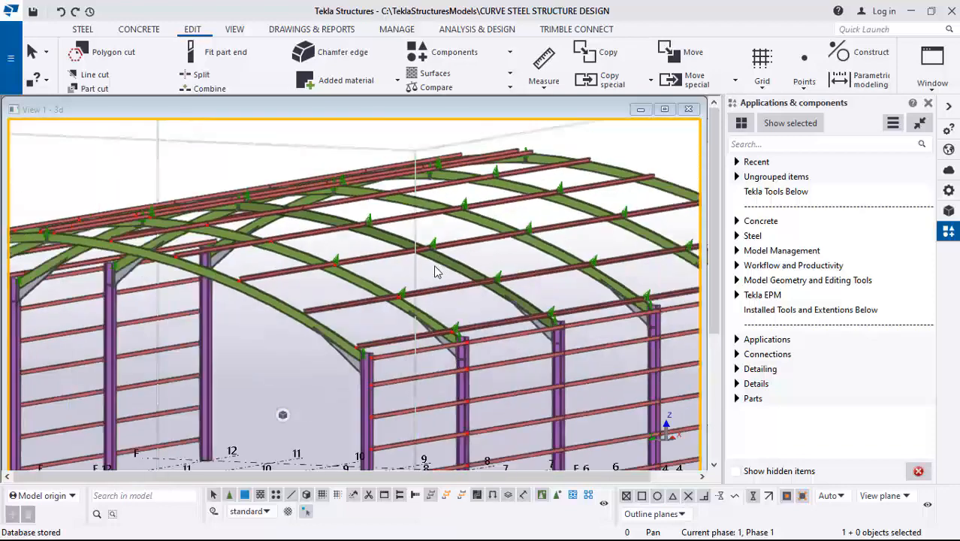
scroll(438, 272, "down", 5)
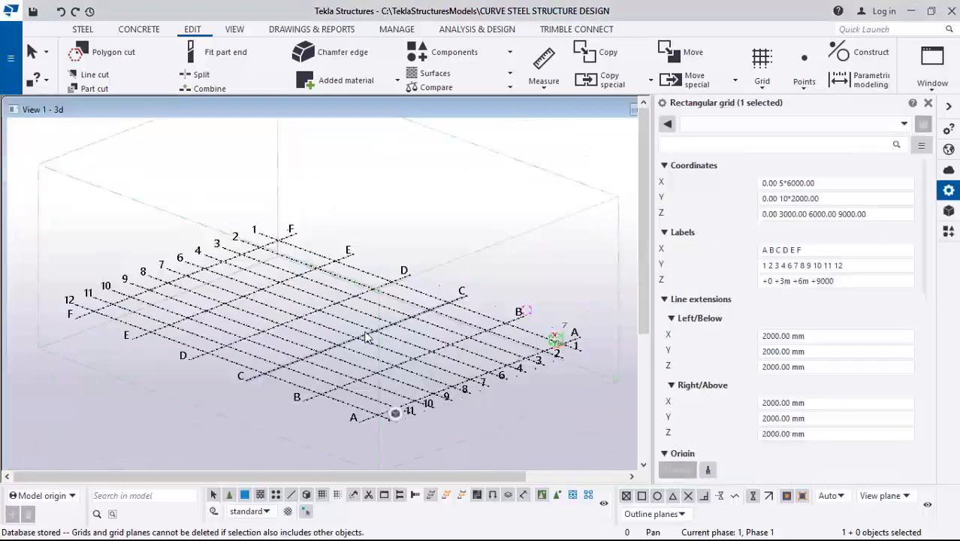
- Review the rectangular grid's X, Y and Z coordinates
scroll(466, 423, "up", 1)
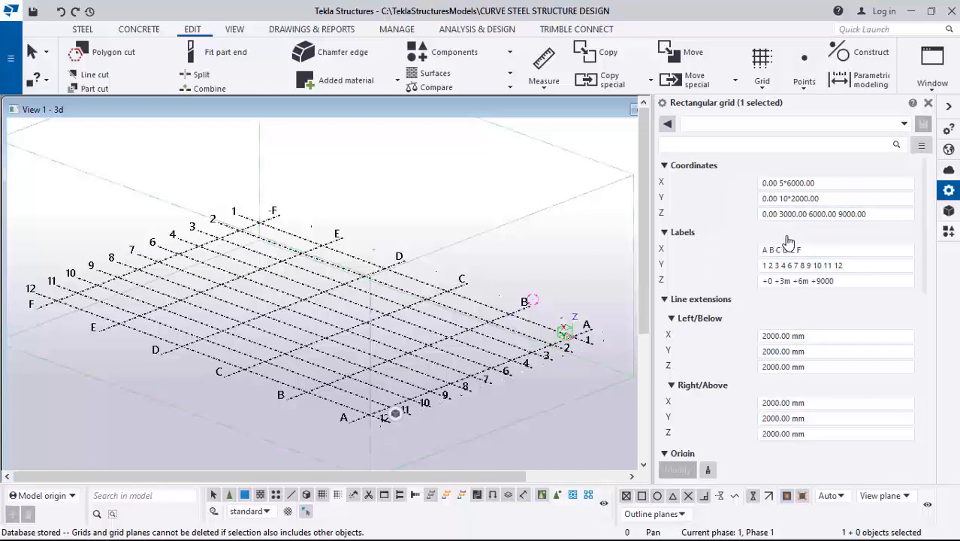
left_click(820, 200)
left_click(813, 185)
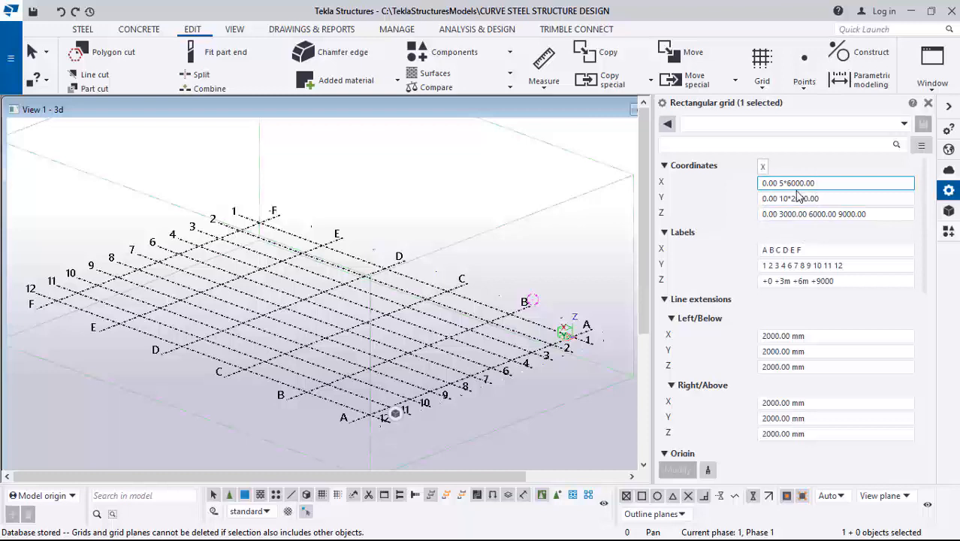
left_click(812, 216)
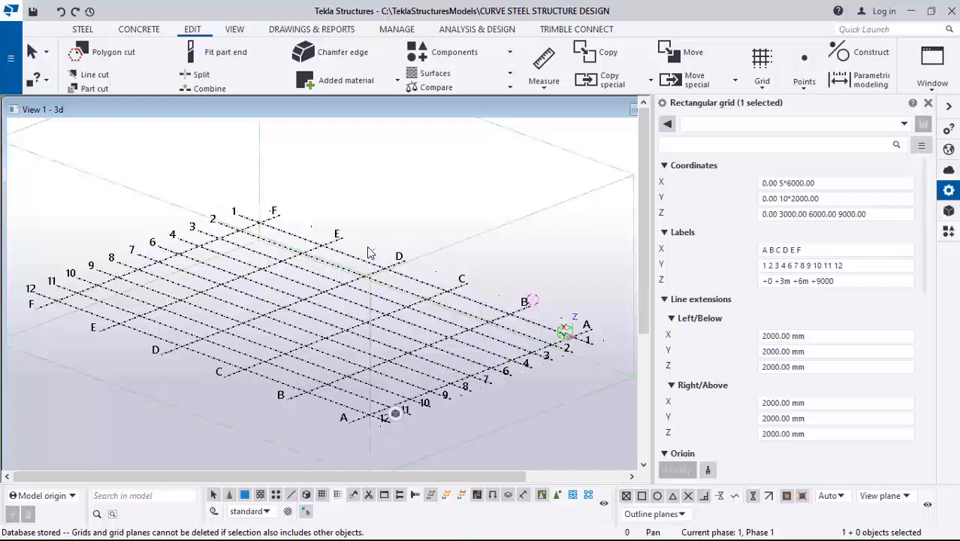
- Review the list of named views and bring the Grid A elevation view to the front
key("ctrl+i")
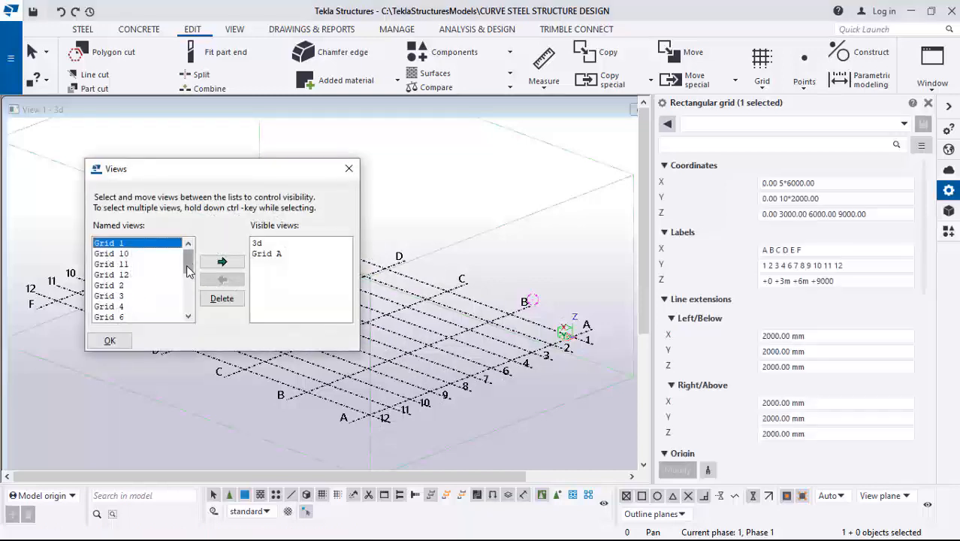
left_click_drag(187, 260, 186, 290)
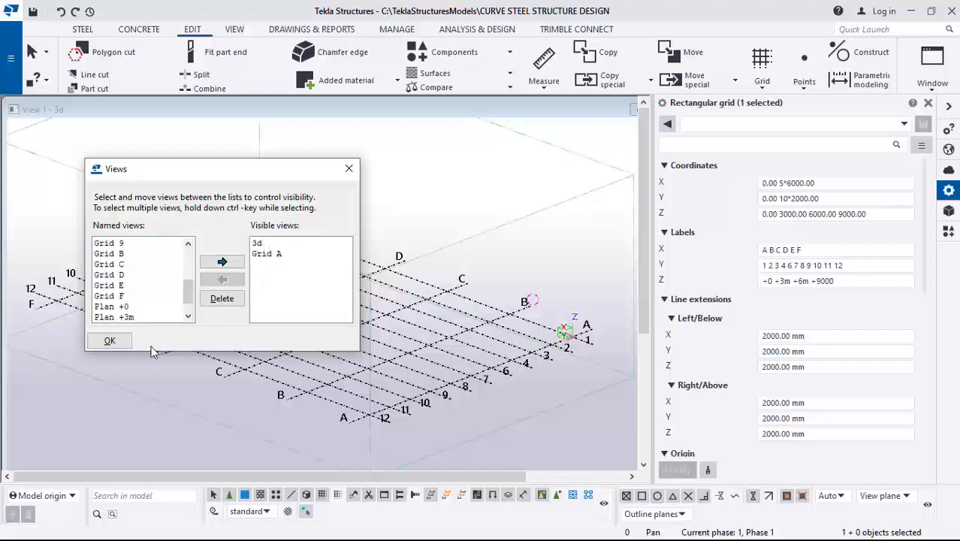
left_click(110, 340)
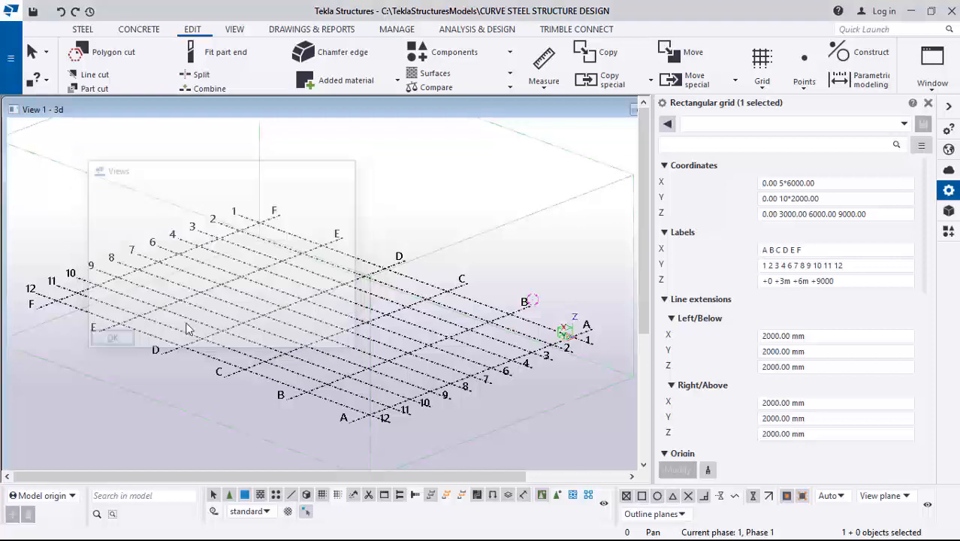
left_click(934, 90)
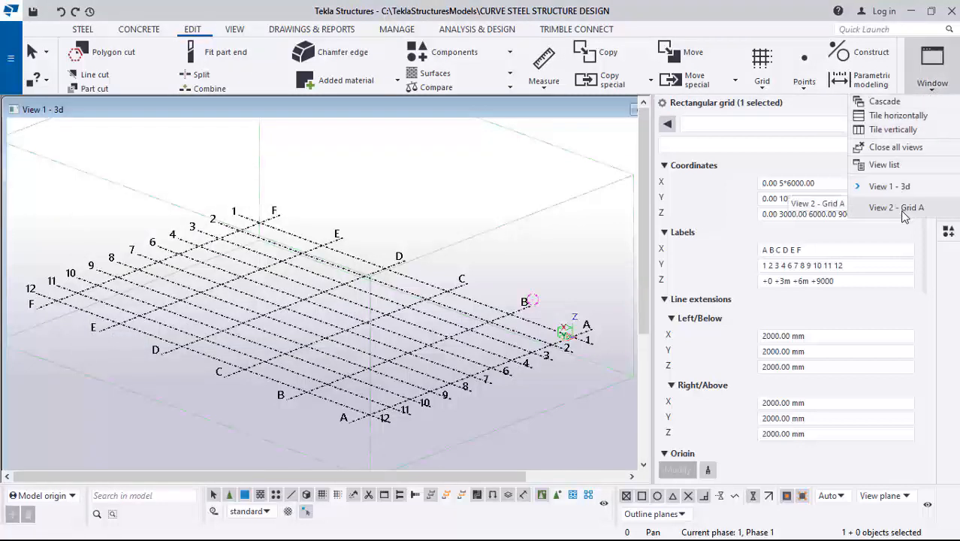
left_click(895, 210)
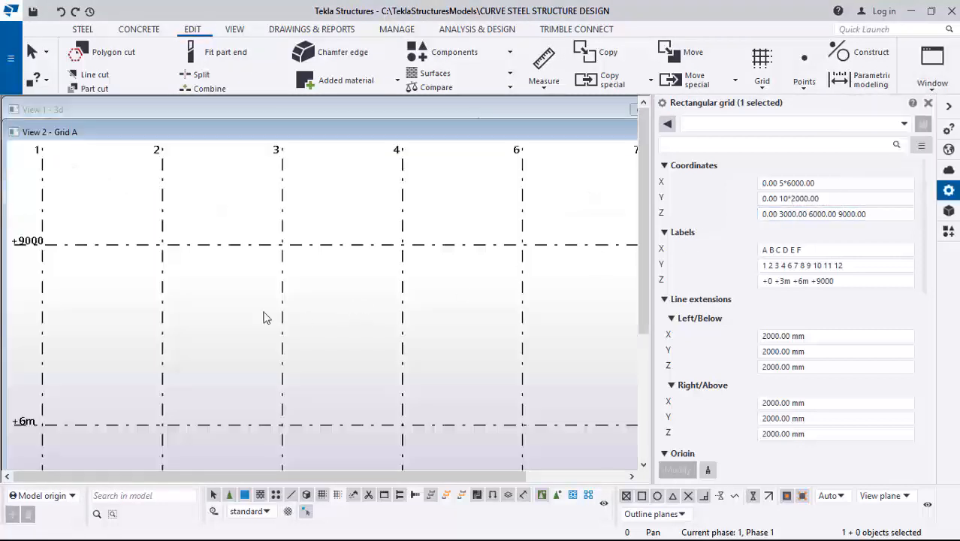
scroll(275, 259, "down", 3)
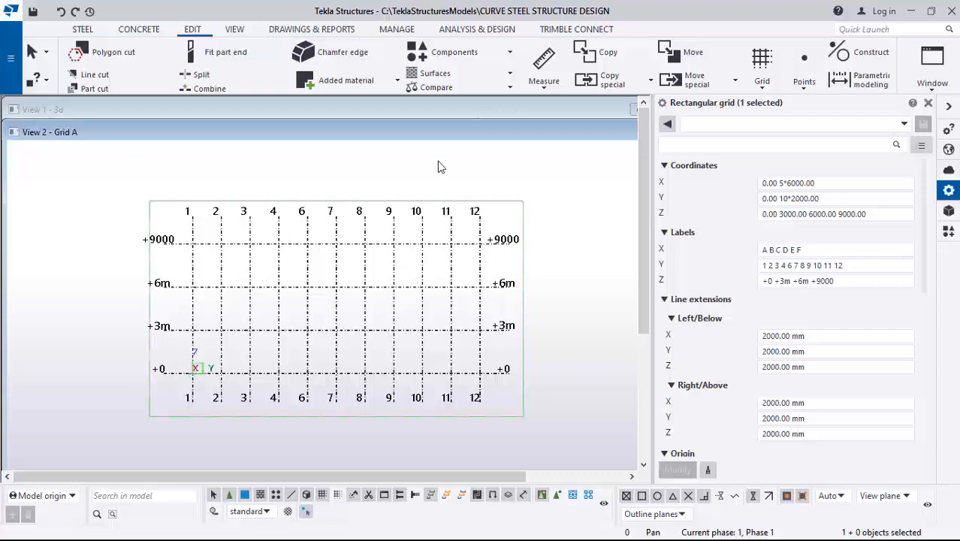
- Inspect the empty grid in the 3D view and return to the Grid A elevation view
left_click(488, 112)
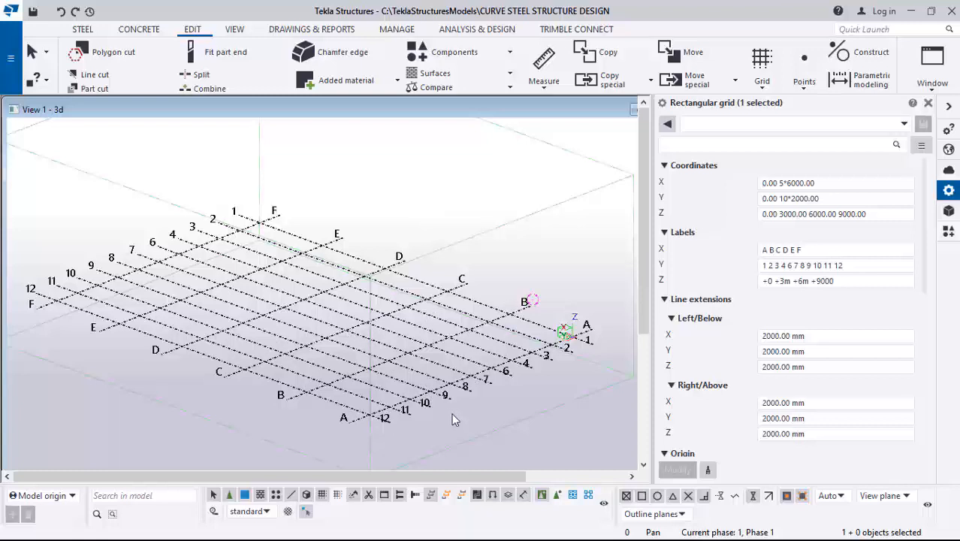
scroll(448, 407, "up", 1)
scroll(368, 301, "down", 1)
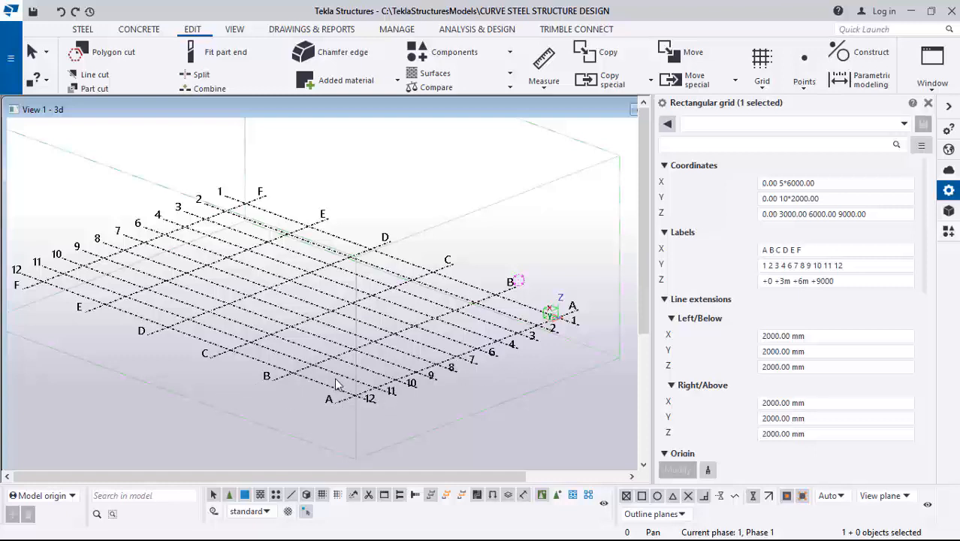
left_click(932, 72)
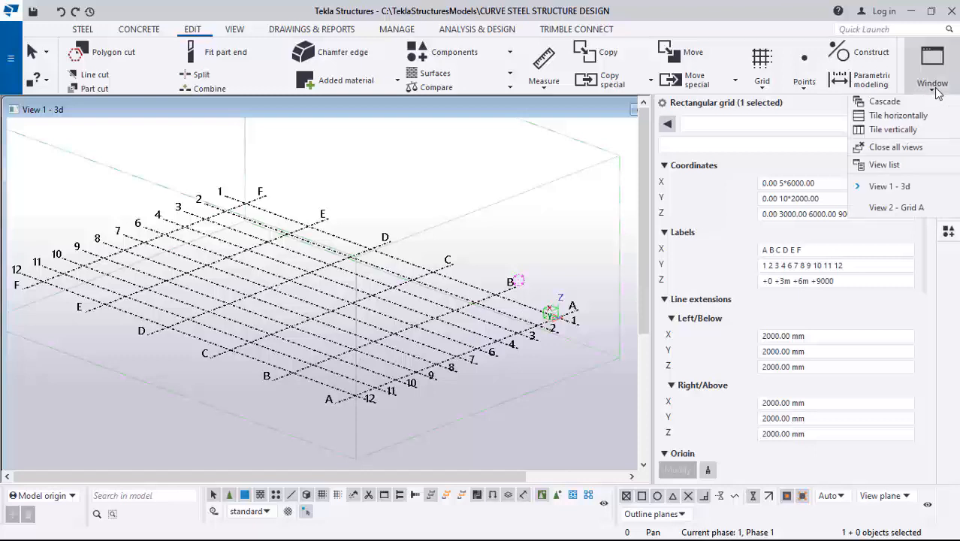
left_click(893, 209)
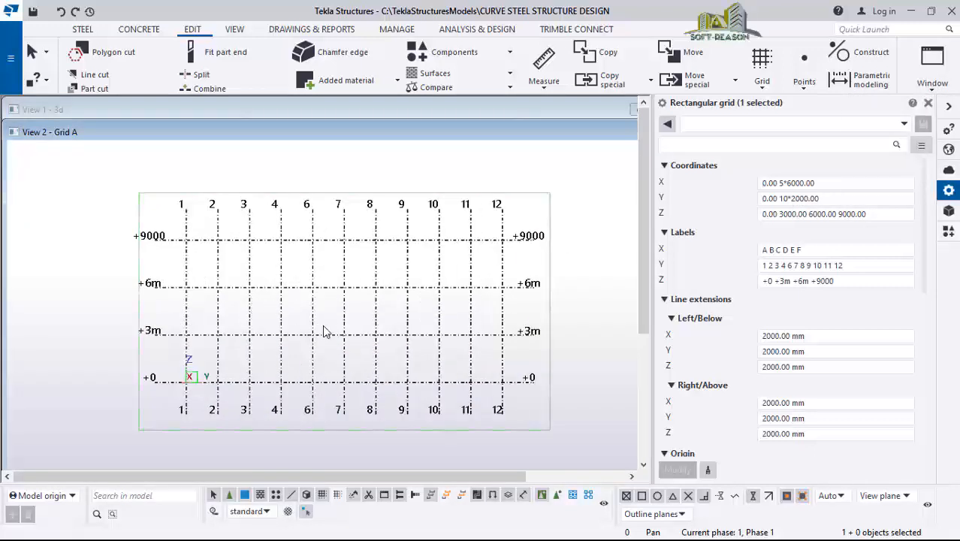
scroll(191, 284, "up", 1)
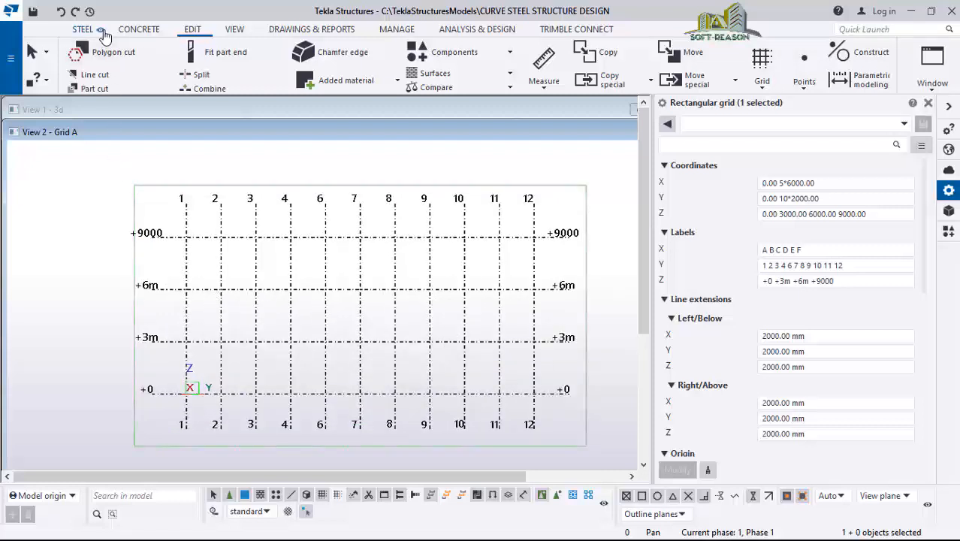
- Start a steel column and set its bottom level to 0 and its top level to 6000 mm
left_click(79, 30)
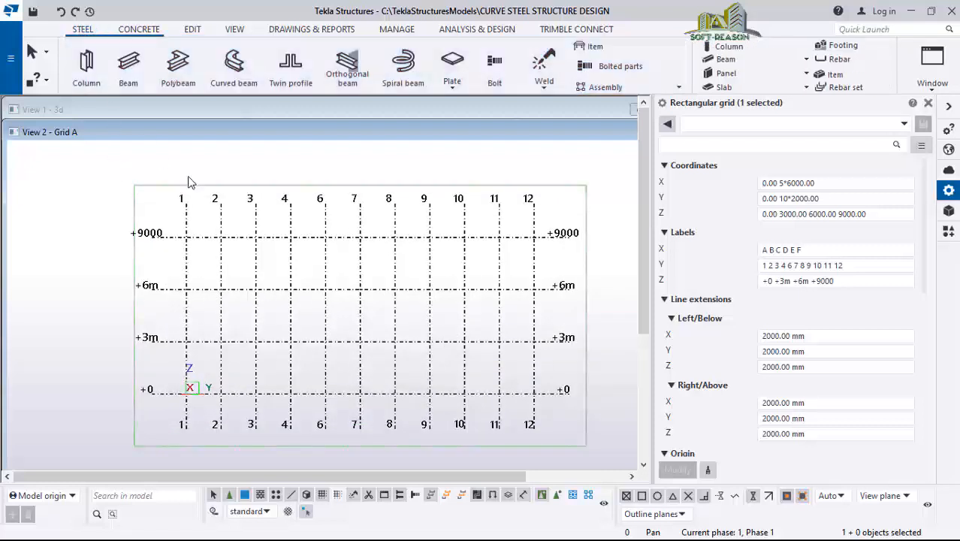
left_click(87, 66)
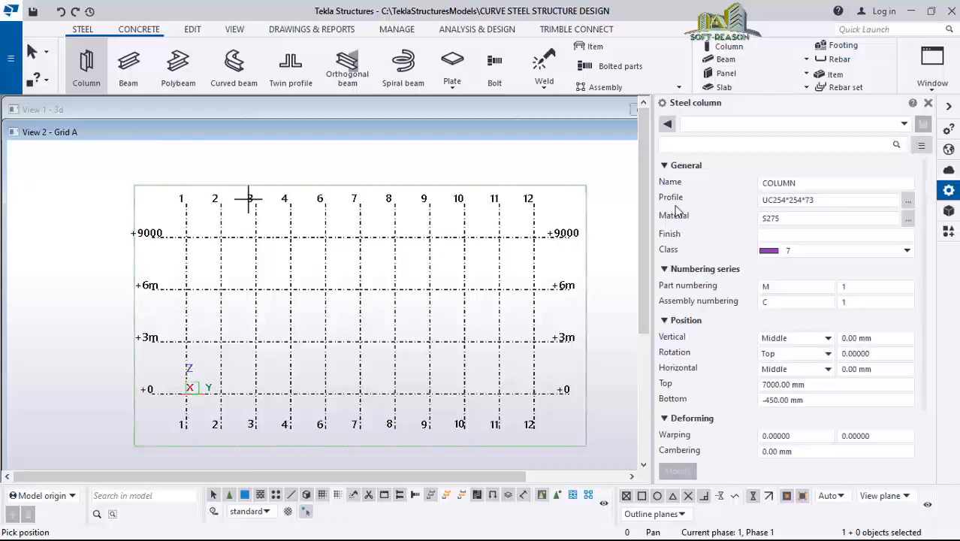
left_click(819, 201)
left_click(781, 400)
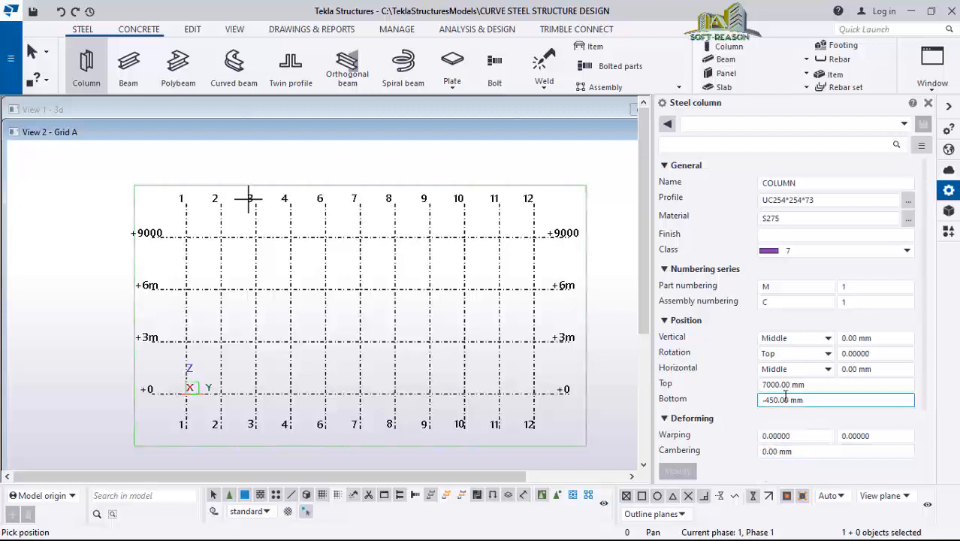
left_click_drag(814, 403, 703, 403)
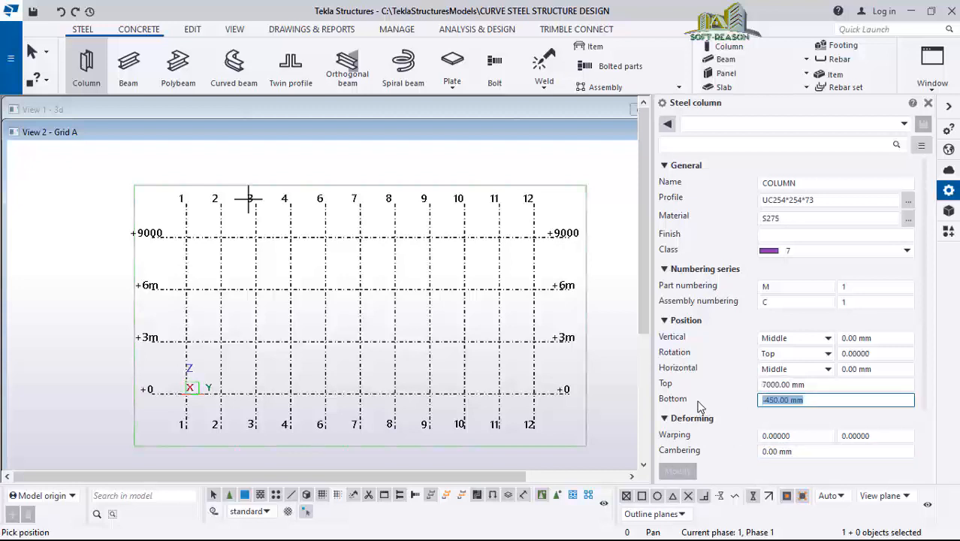
type("0")
key("shift+Tab")
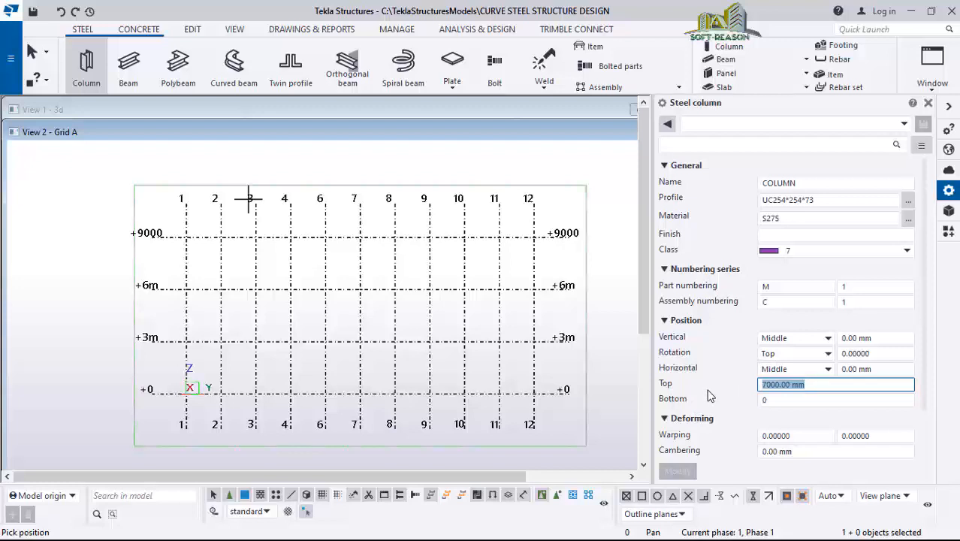
type("6000")
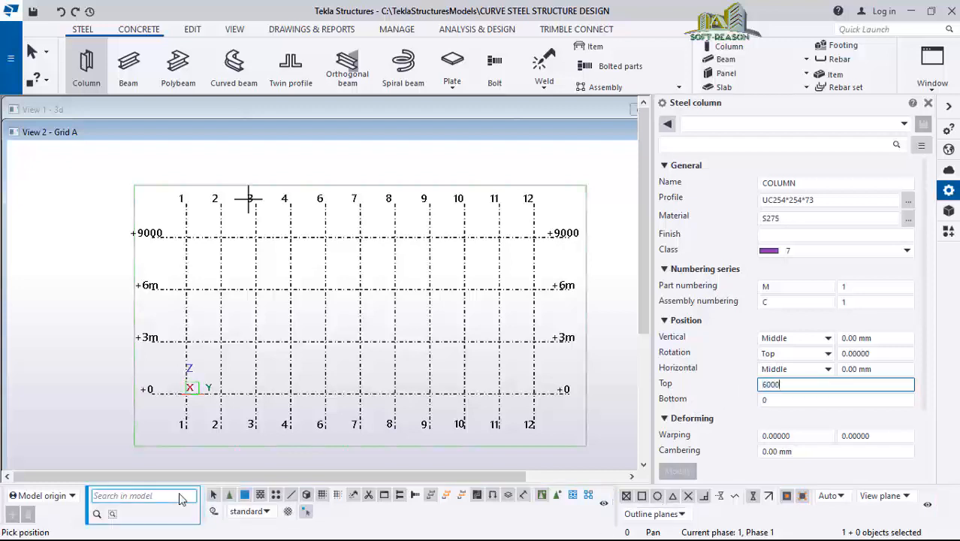
- Place columns at the +0 level on grid lines 1 and 12 of Grid A, expanding the view depth to include them
left_click(186, 389)
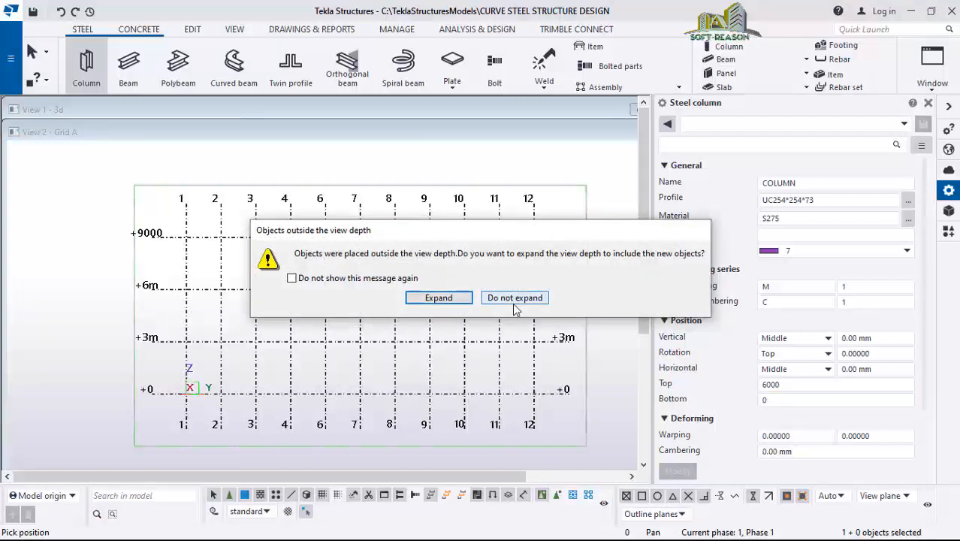
left_click(423, 301)
scroll(331, 196, "up", 5)
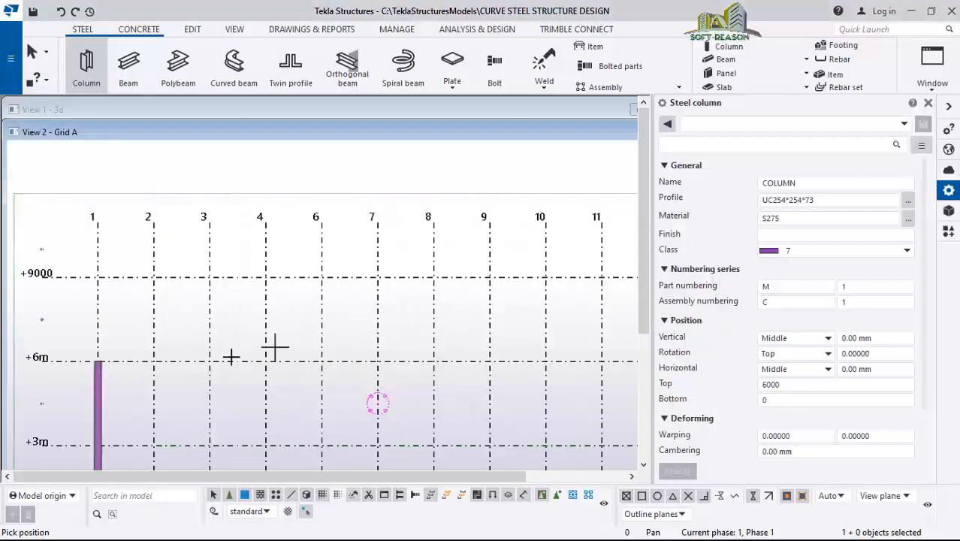
scroll(272, 222, "down", 6)
scroll(173, 378, "up", 2)
scroll(173, 379, "up", 1)
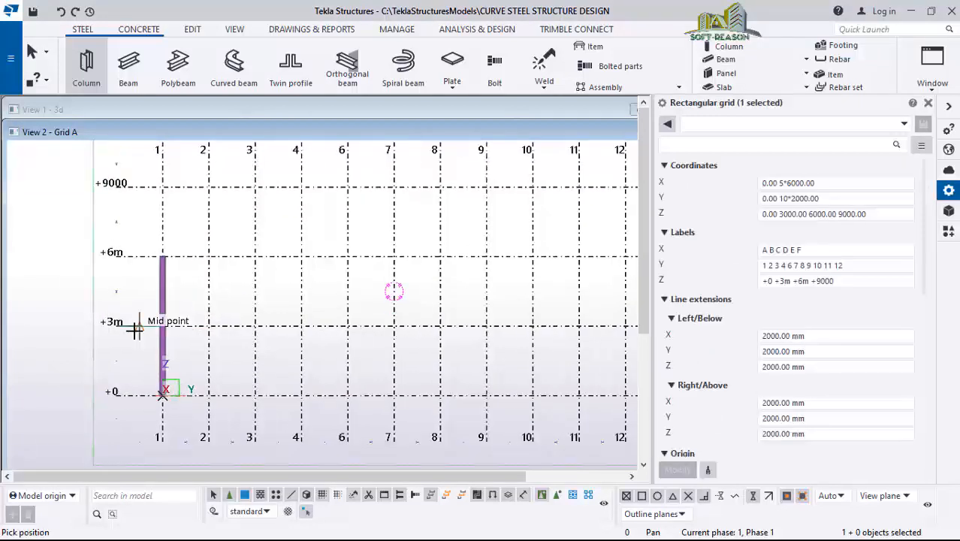
scroll(144, 308, "down", 1)
scroll(144, 308, "down", 1)
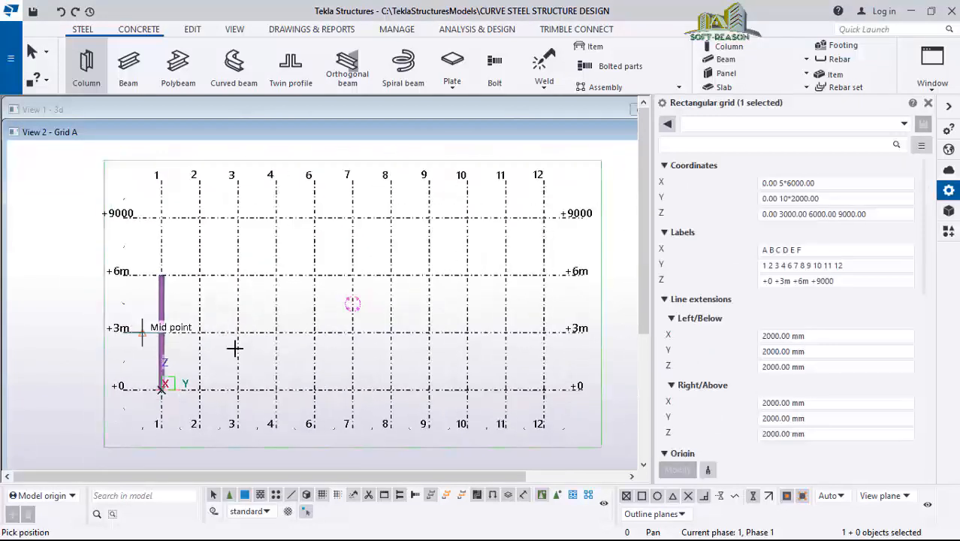
left_click(544, 388)
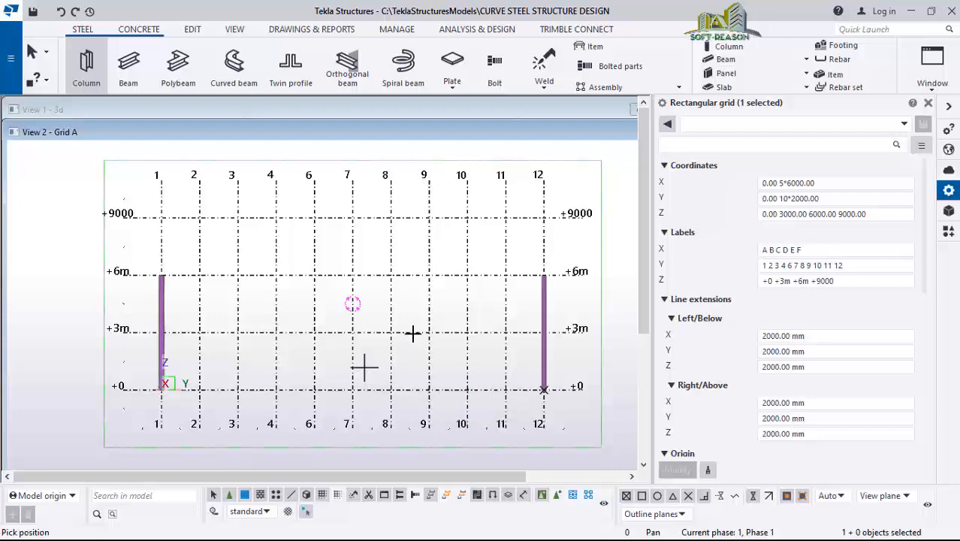
- End column placement and examine the two Grid A columns and their orientation in the 3D view
scroll(180, 307, "up", 1)
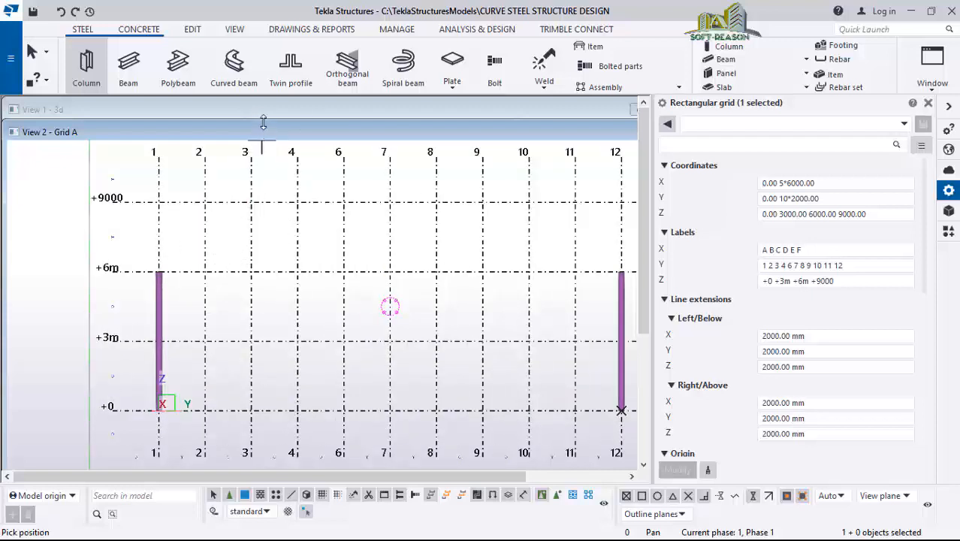
left_click(226, 111)
scroll(350, 306, "up", 5)
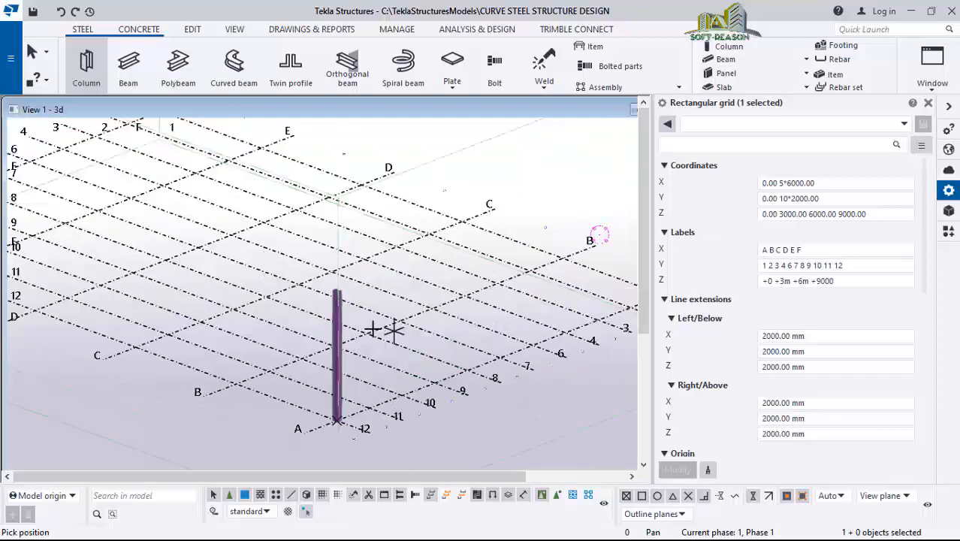
scroll(350, 306, "down", 1)
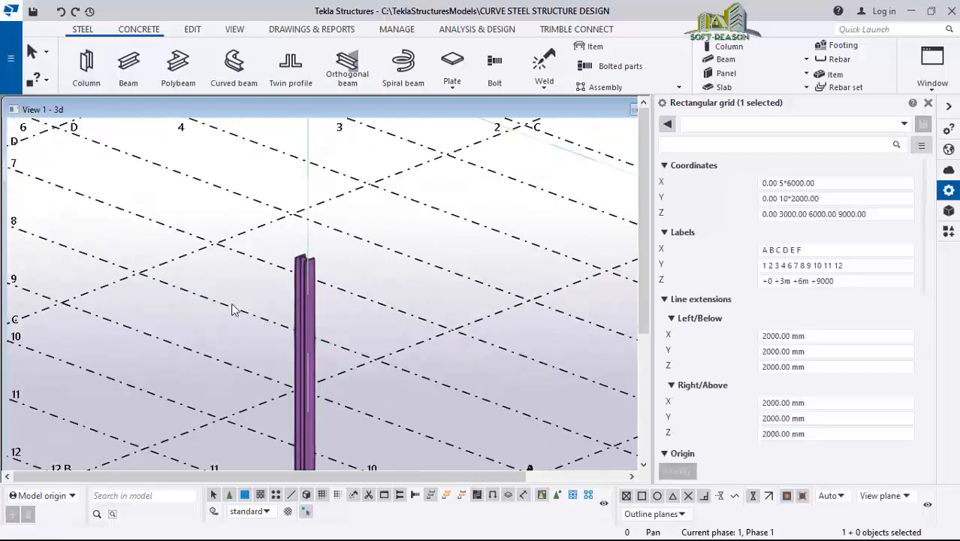
scroll(227, 328, "down", 3)
scroll(550, 233, "down", 1)
scroll(554, 220, "up", 2)
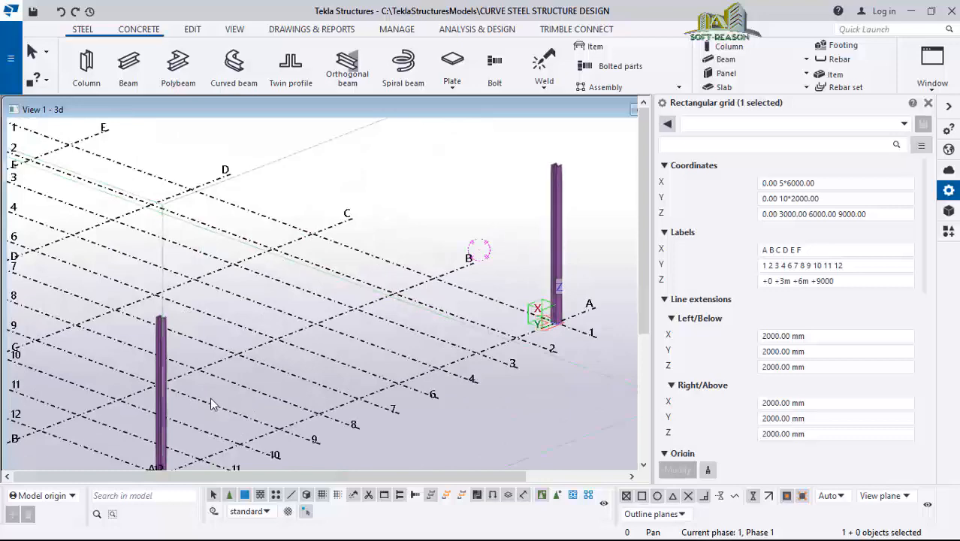
scroll(475, 263, "down", 1)
middle_click_drag(268, 352, 301, 339, "ctrl")
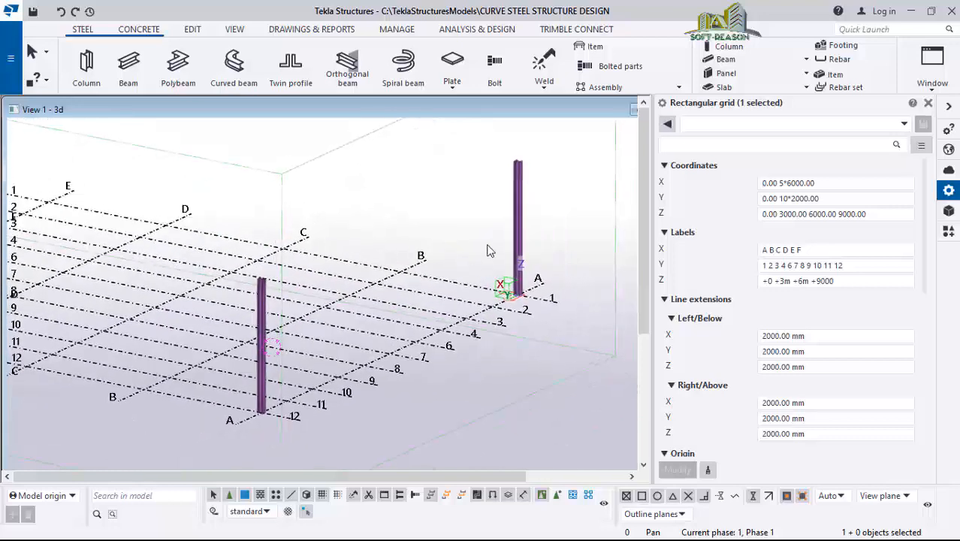
scroll(520, 188, "up", 1)
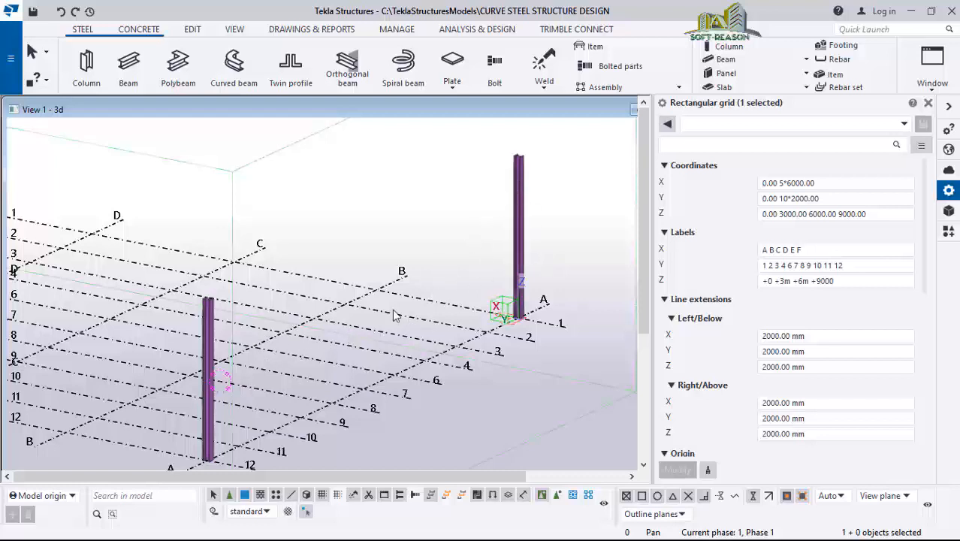
- Set the position rotation of both 6000 mm columns on Grid A to Back and apply the change
left_click(209, 341, "ctrl")
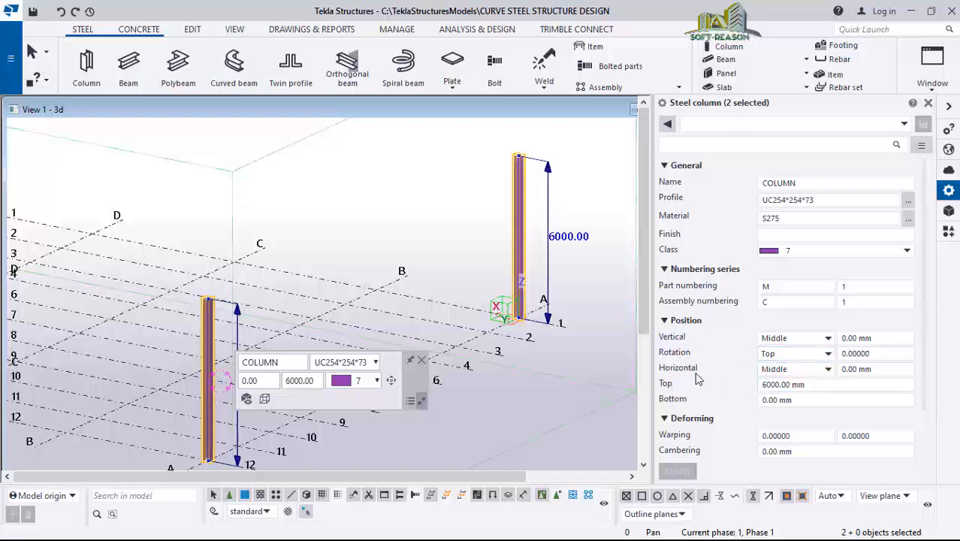
left_click(823, 369)
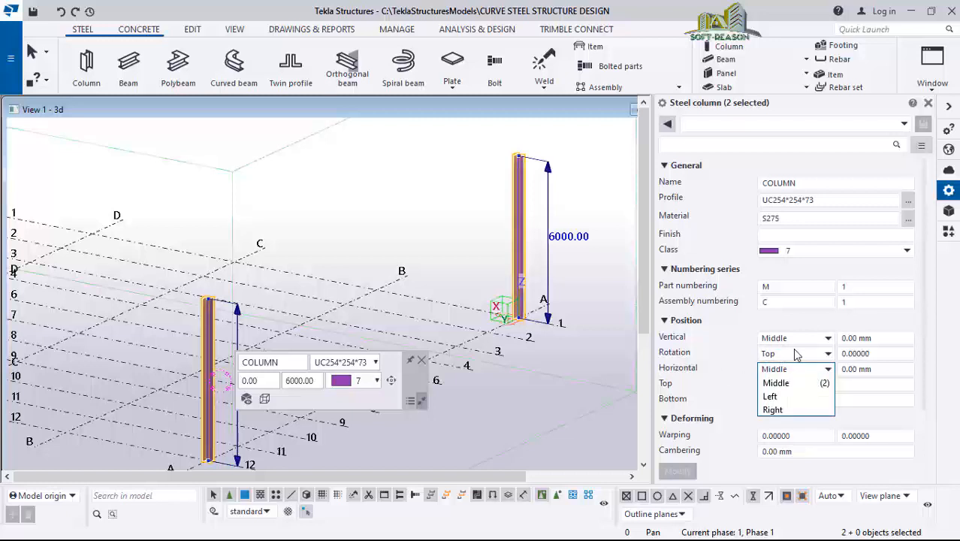
left_click(807, 357)
left_click(811, 357)
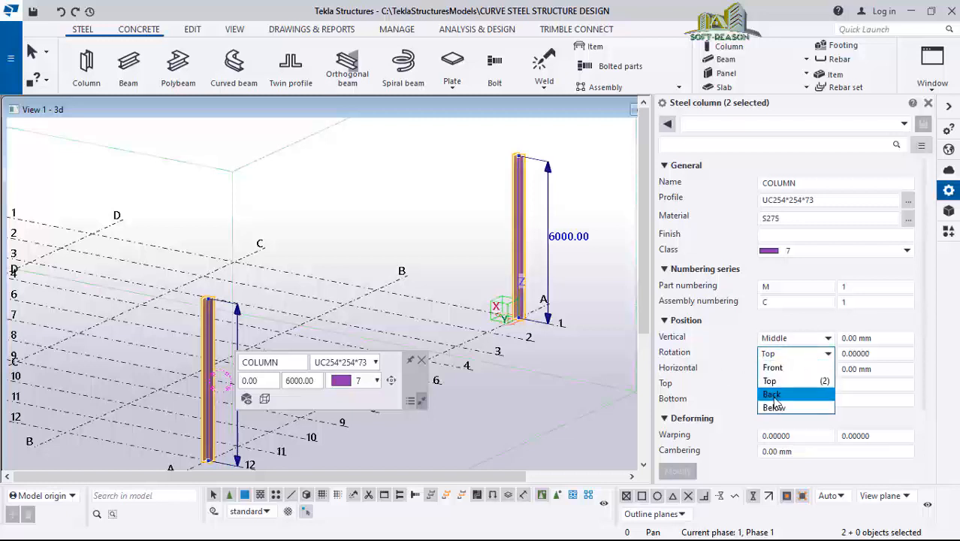
left_click(796, 395)
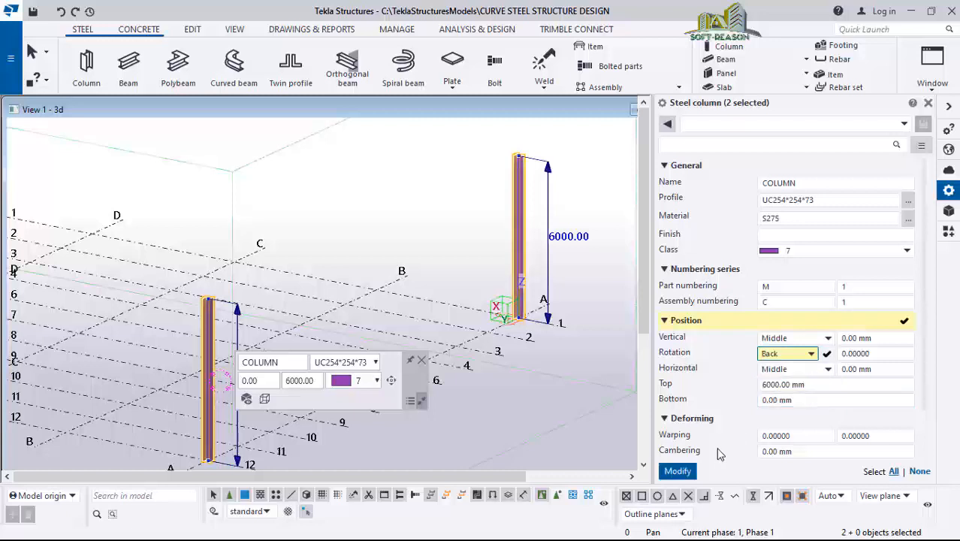
left_click(680, 472)
left_click(547, 399)
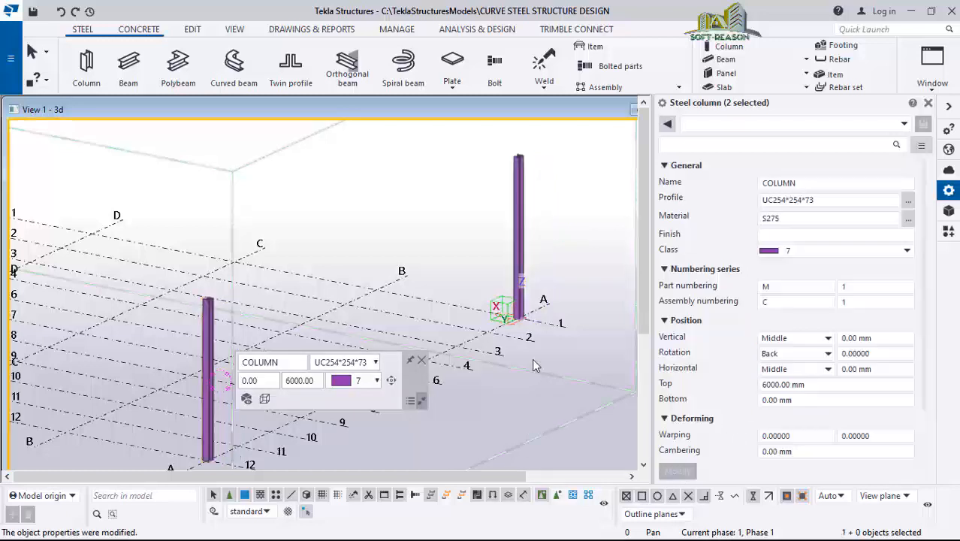
- Check the rotated columns in the 3D view and return to the Grid A elevation view
scroll(525, 240, "up", 3)
scroll(523, 163, "up", 2)
scroll(468, 199, "down", 3)
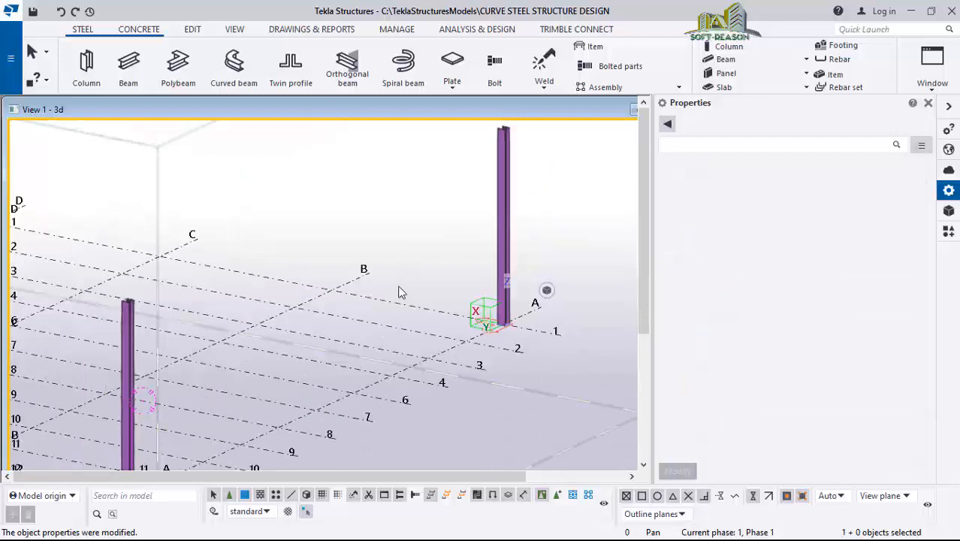
scroll(458, 241, "down", 3)
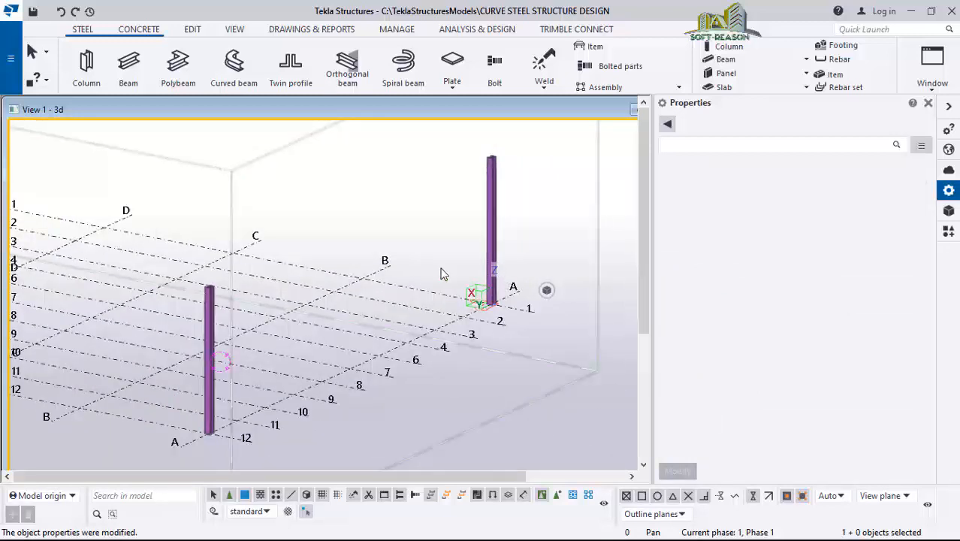
left_click(934, 79)
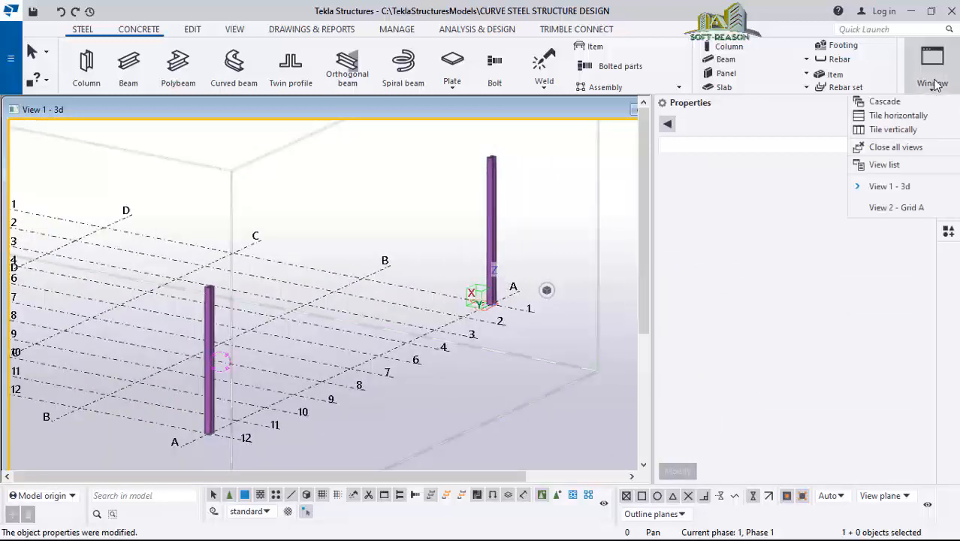
left_click(902, 207)
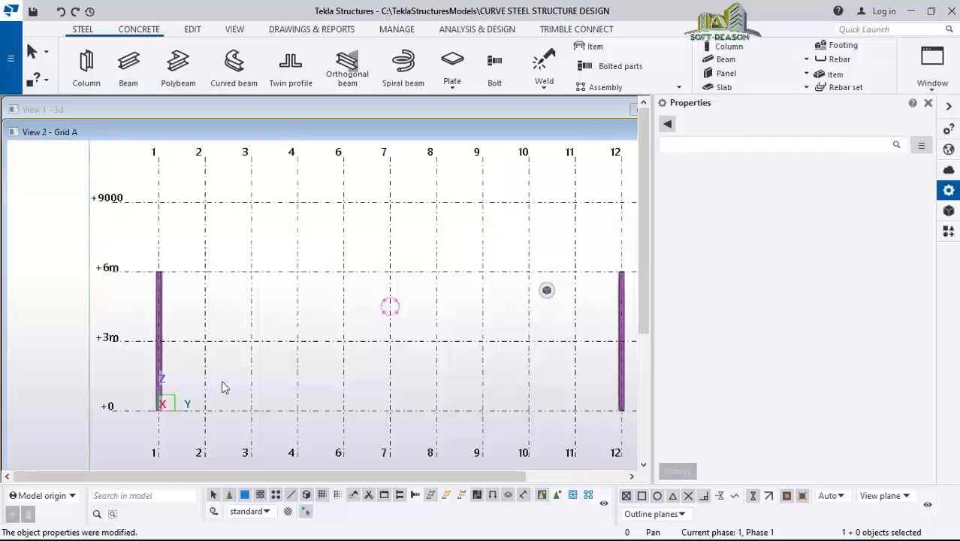
scroll(179, 250, "up", 1)
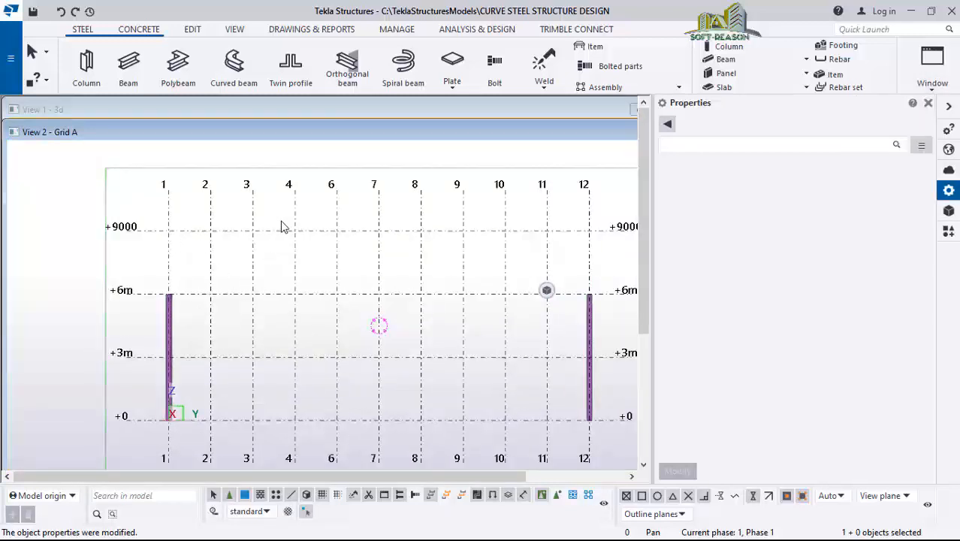
scroll(281, 226, "up", 1)
scroll(242, 237, "down", 1)
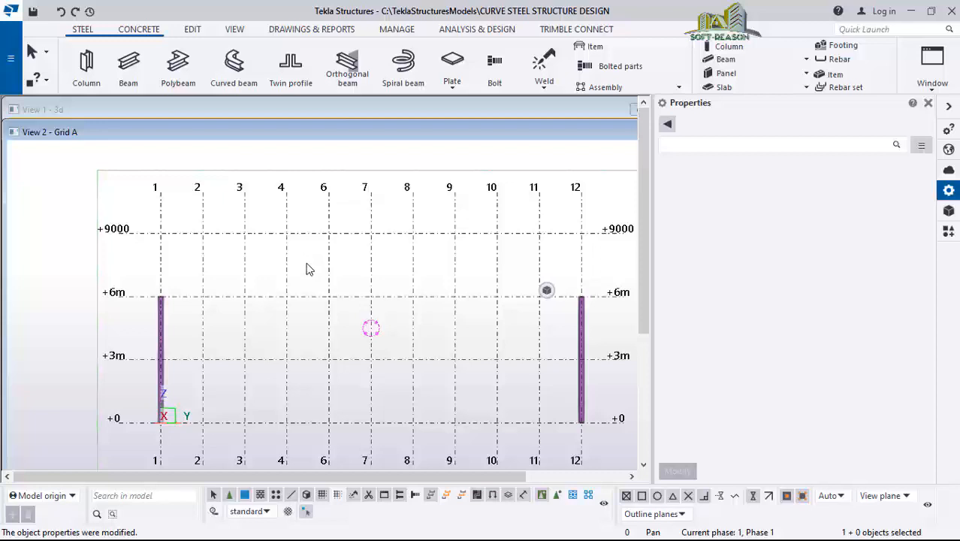
scroll(316, 255, "up", 1)
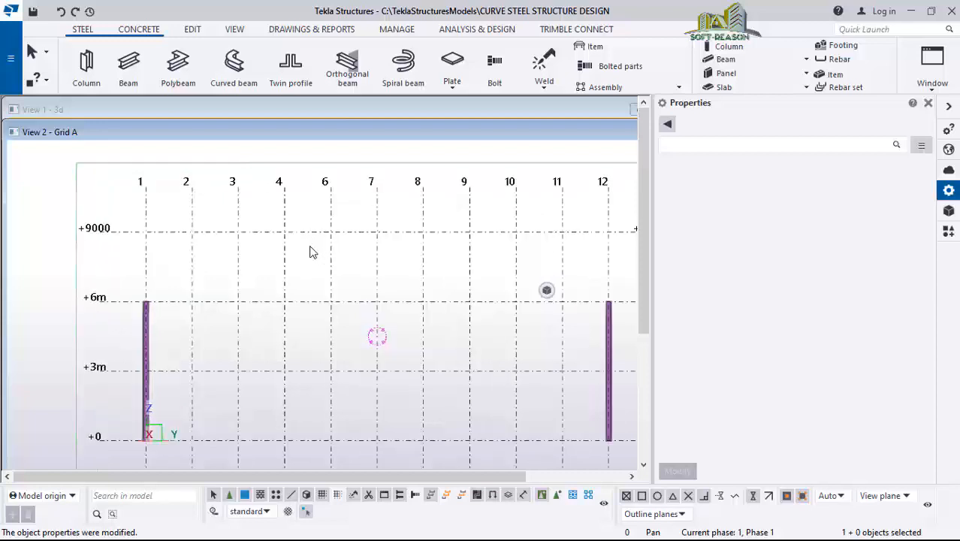
scroll(310, 251, "down", 2)
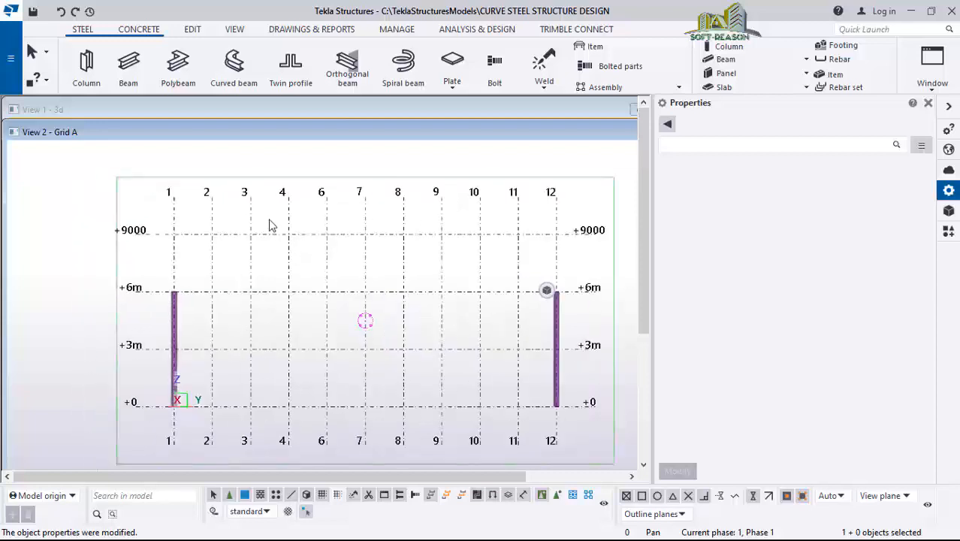
scroll(274, 228, "up", 1)
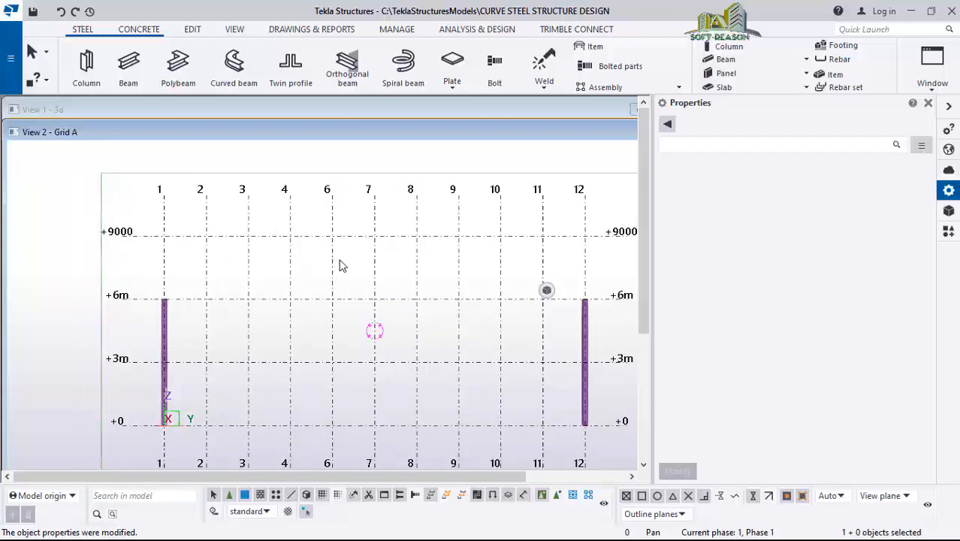
- Set the work plane at the intersection of grid line 1 and the +9000 level on Grid A with the Work plane tool
left_click(235, 30)
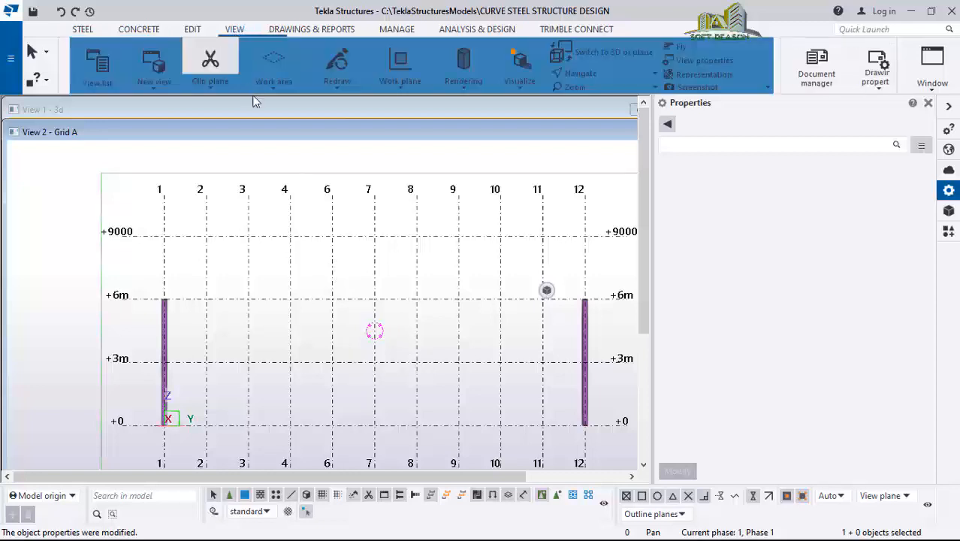
left_click(402, 87)
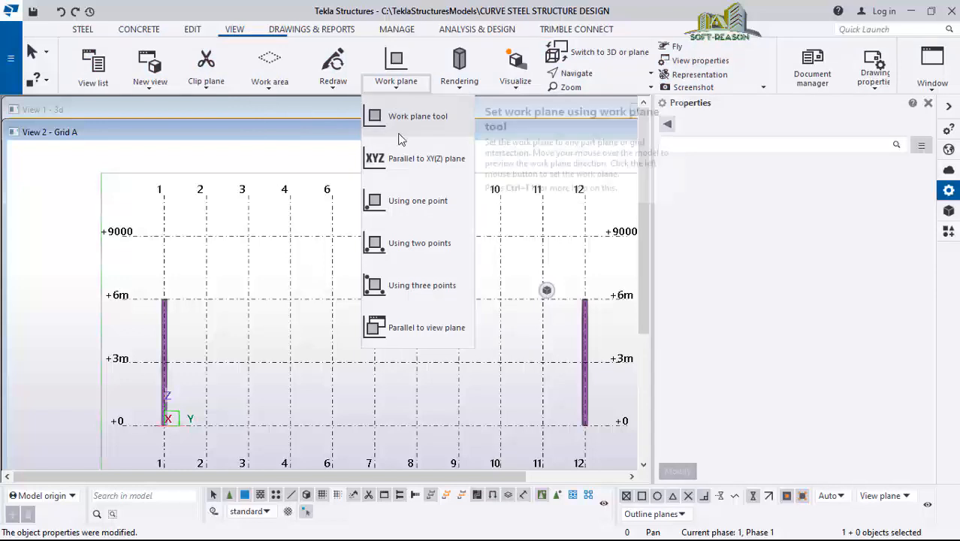
left_click(399, 122)
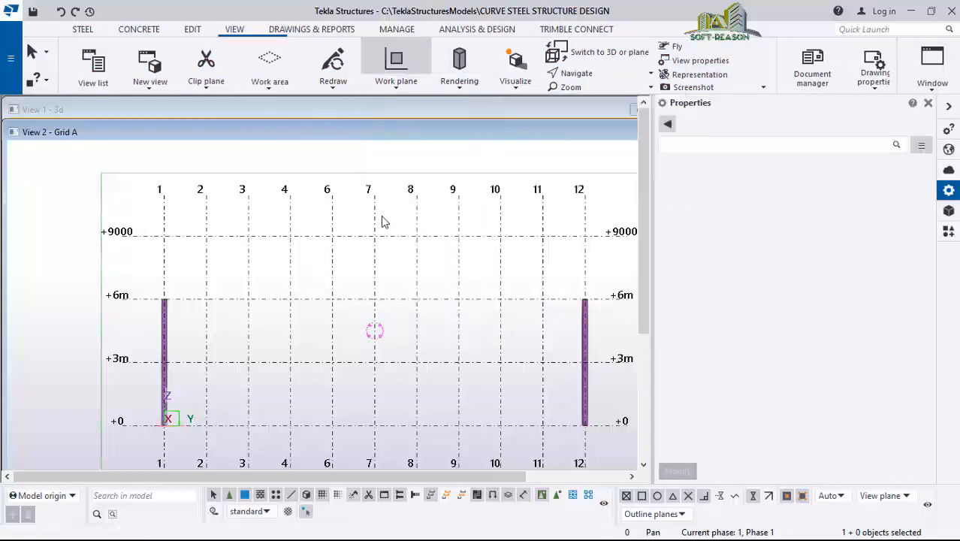
left_click(165, 234)
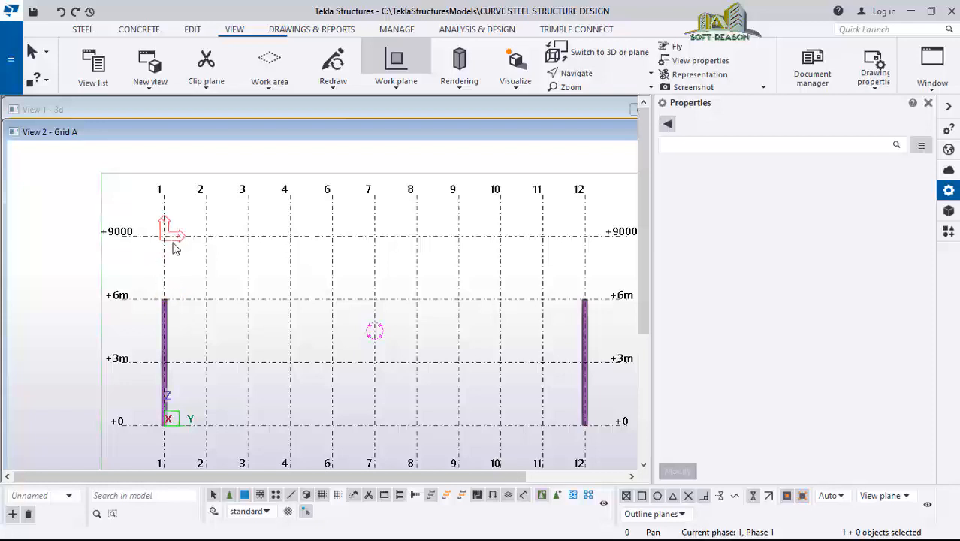
scroll(174, 249, "up", 5)
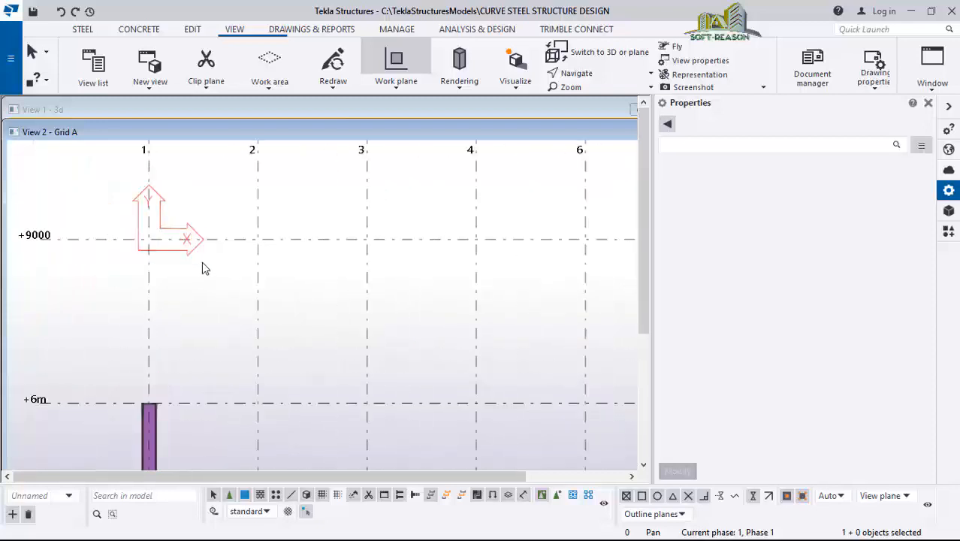
scroll(192, 260, "down", 3)
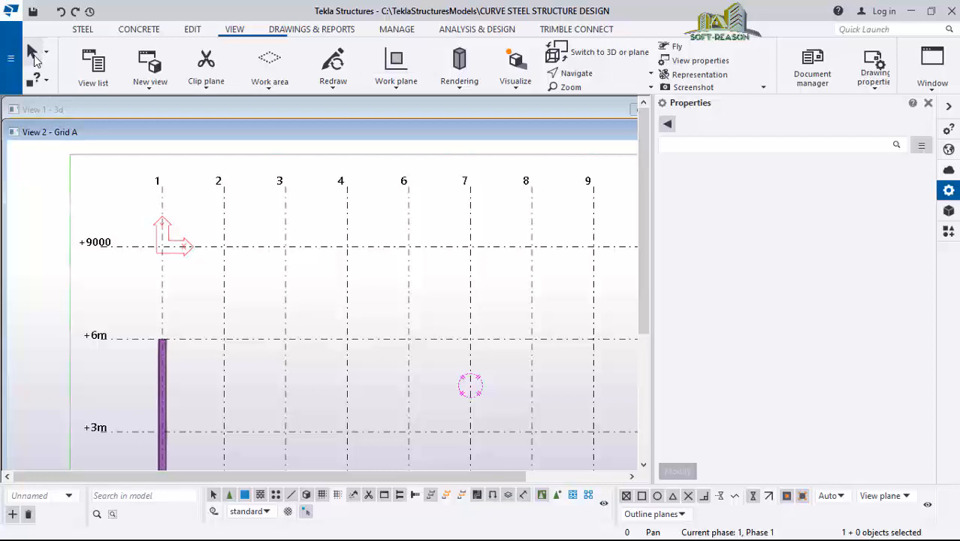
scroll(184, 248, "down", 2)
scroll(167, 256, "down", 1)
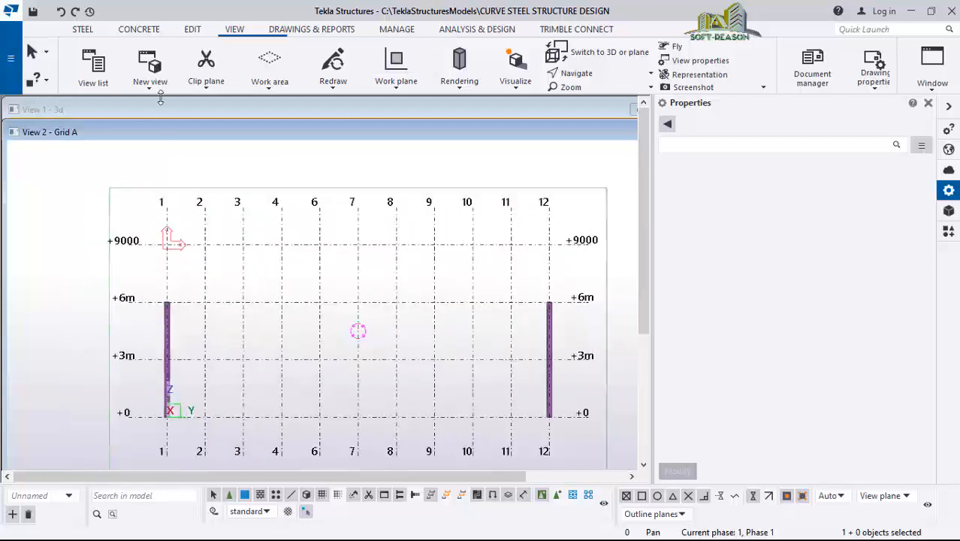
left_click(87, 32)
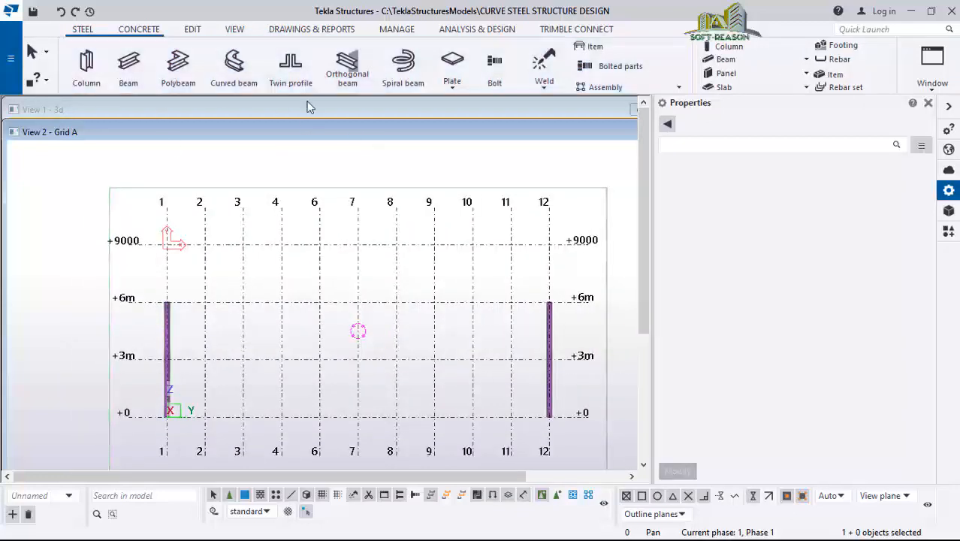
left_click(254, 88)
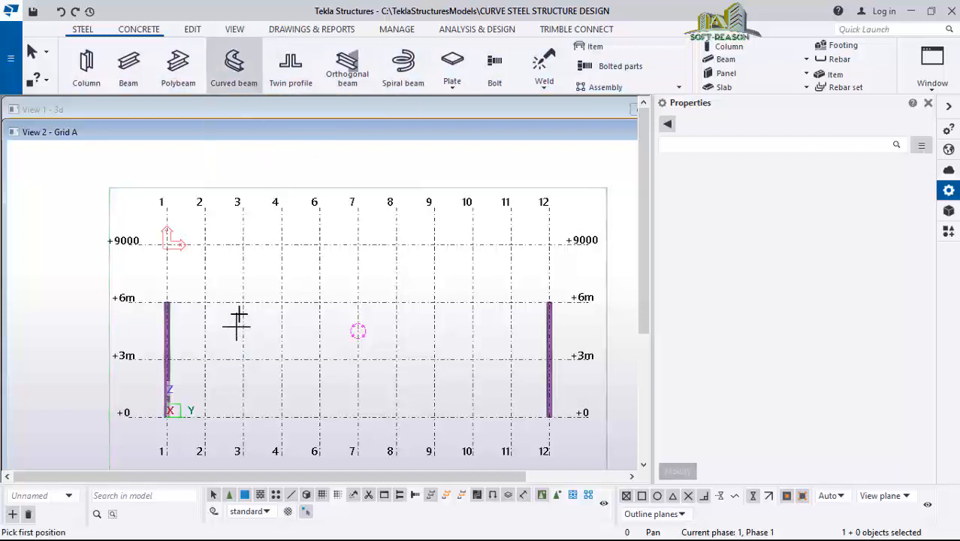
scroll(235, 330, "up", 2)
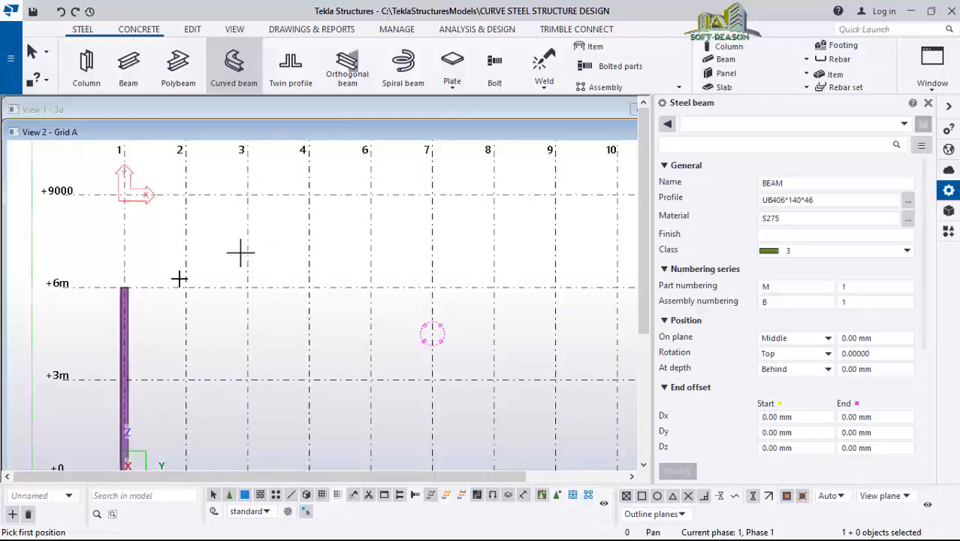
scroll(135, 279, "up", 1)
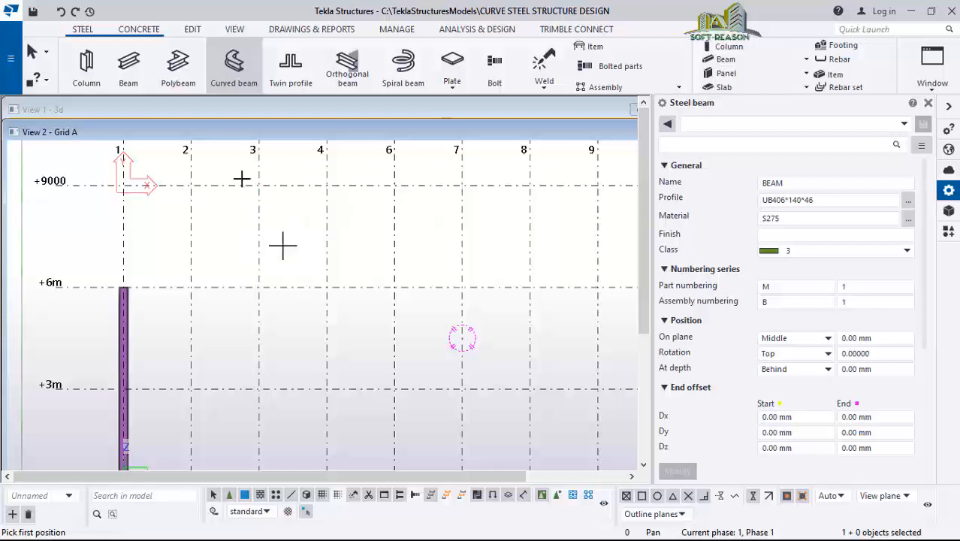
- Add a point at any position on grid line 3, midway between the +6m and +9000 levels, and end the command
left_click(192, 29)
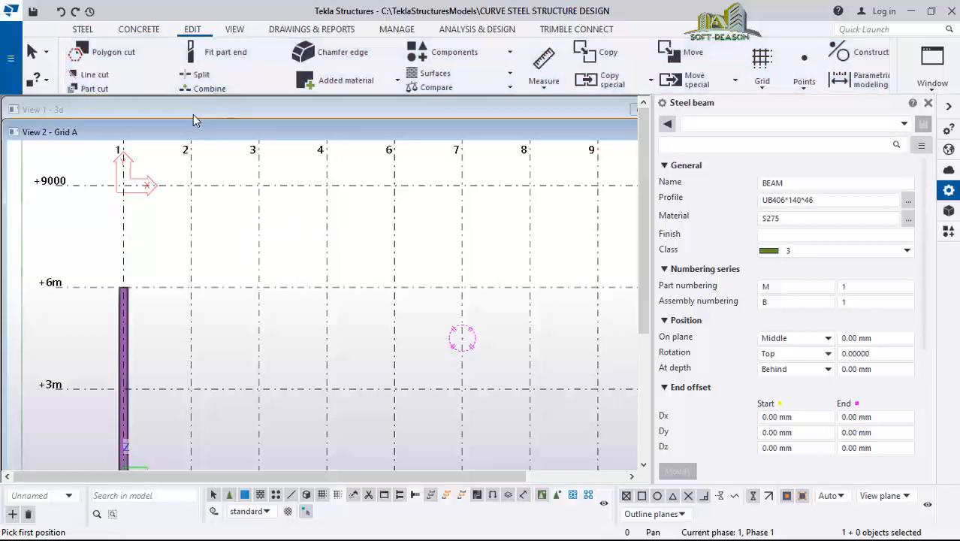
left_click(810, 89)
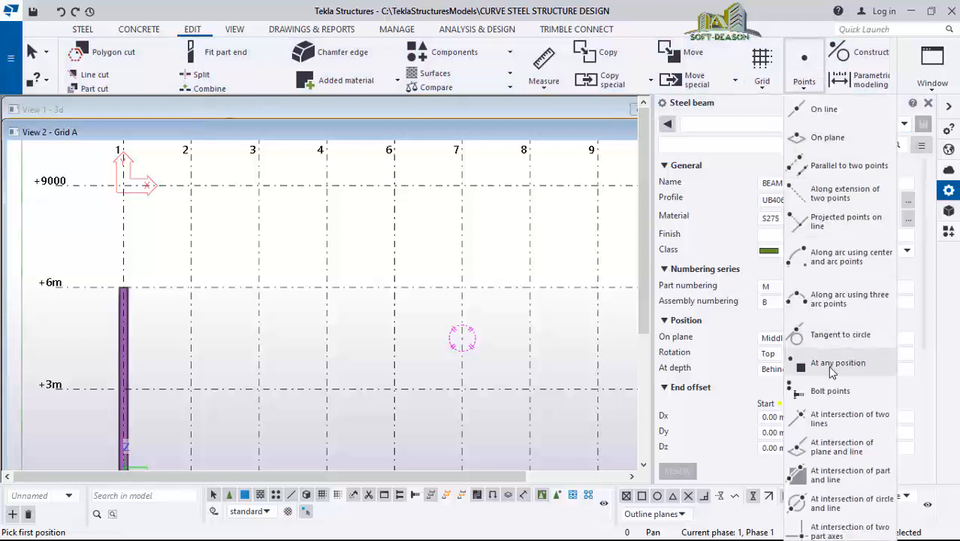
left_click(834, 364)
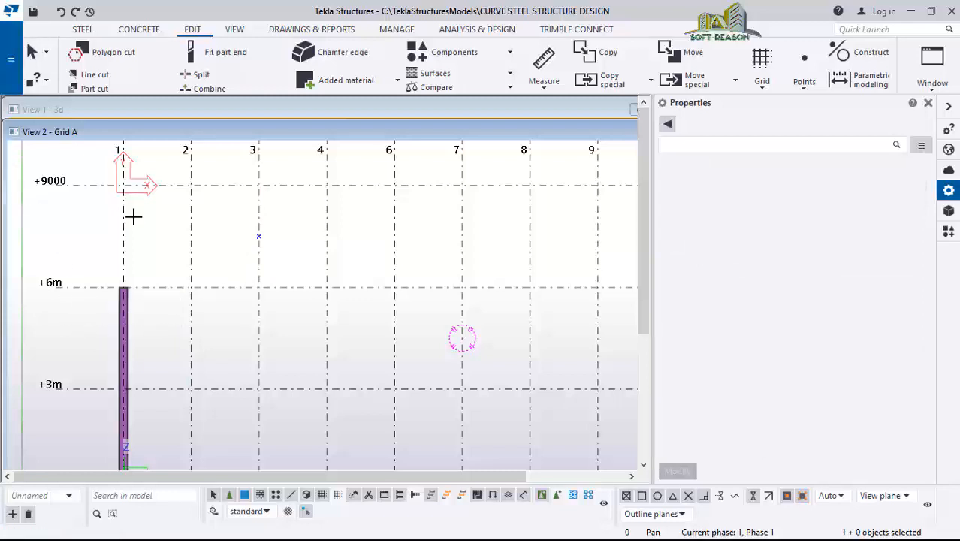
key("Escape")
- Move the point on grid line 3 upward by 250 mm towards the +9000 level
scroll(142, 278, "down", 2)
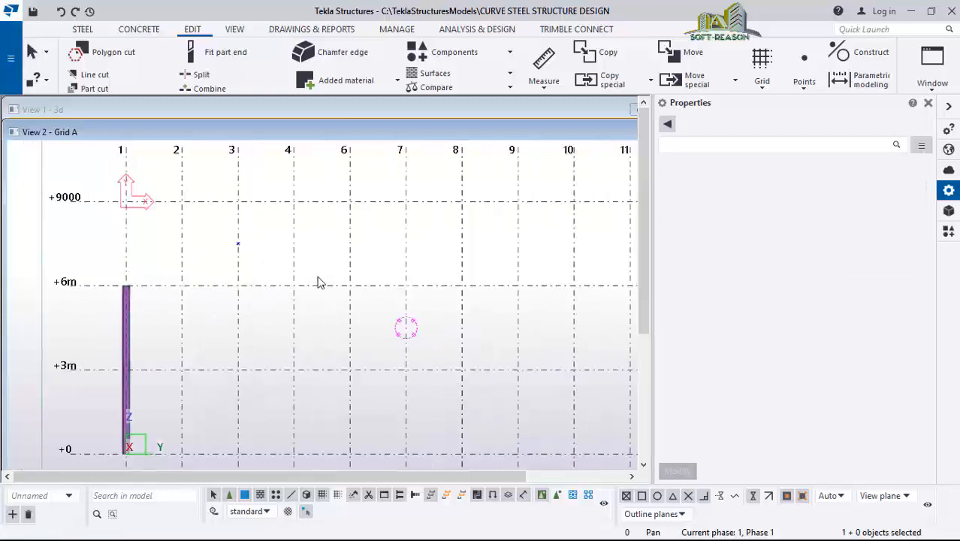
scroll(195, 345, "down", 1)
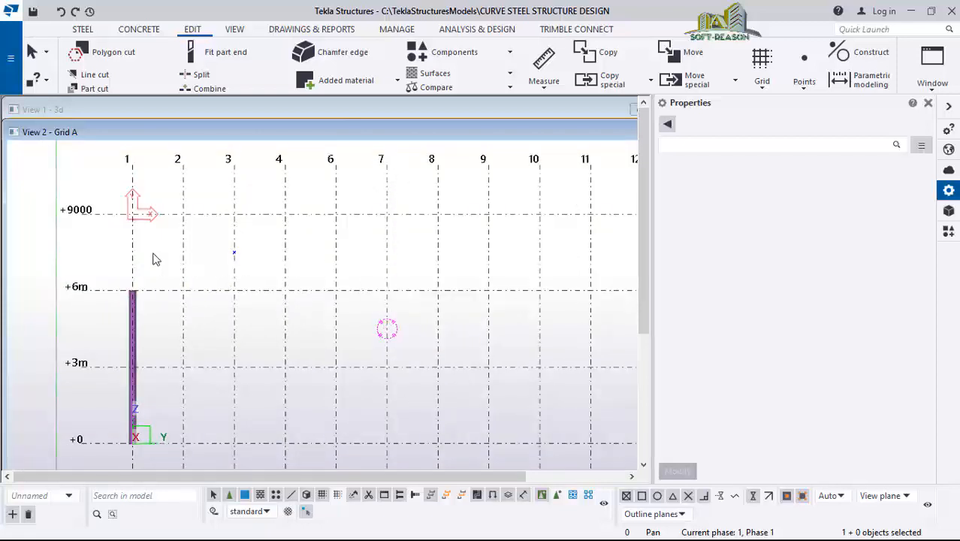
scroll(121, 256, "down", 1)
scroll(152, 261, "up", 1)
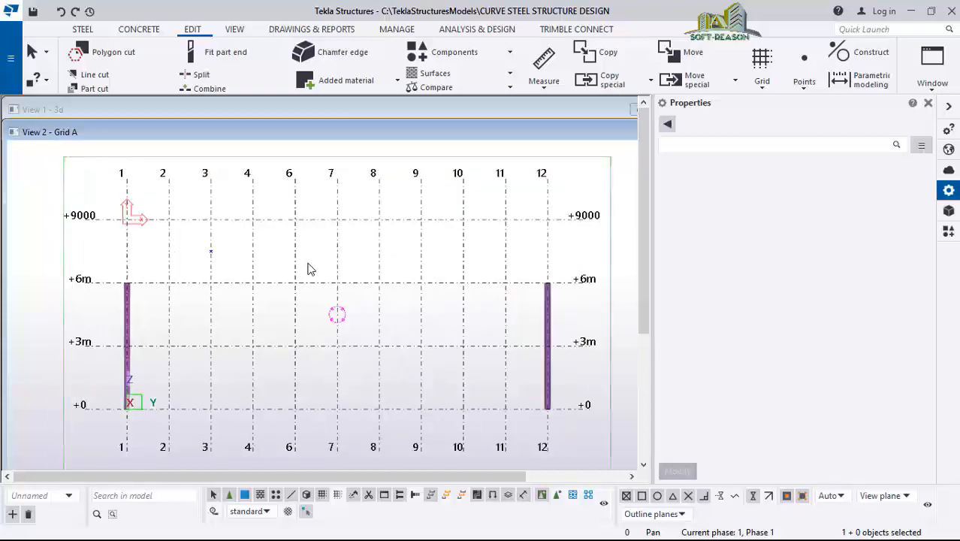
scroll(205, 255, "up", 1)
left_click_drag(178, 249, 251, 300)
scroll(225, 255, "up", 1)
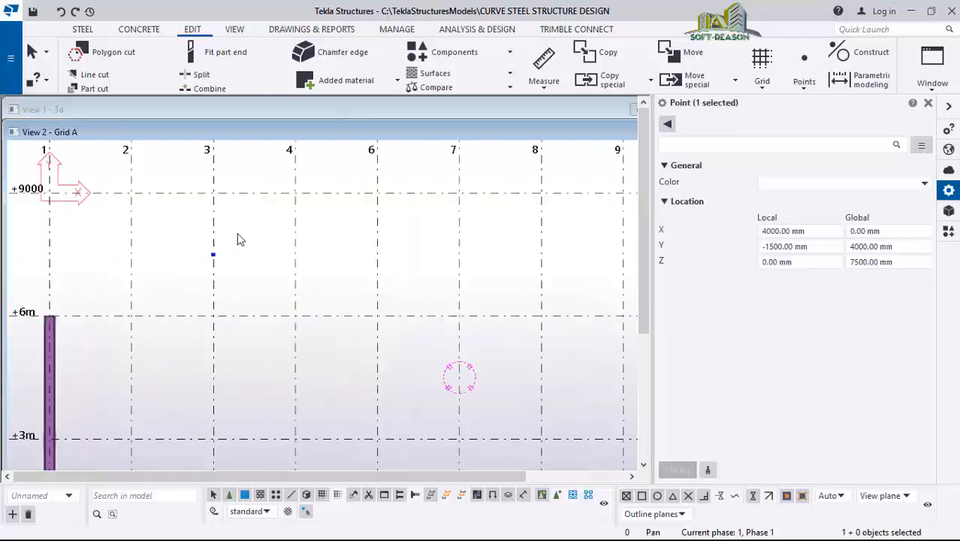
right_click(257, 193)
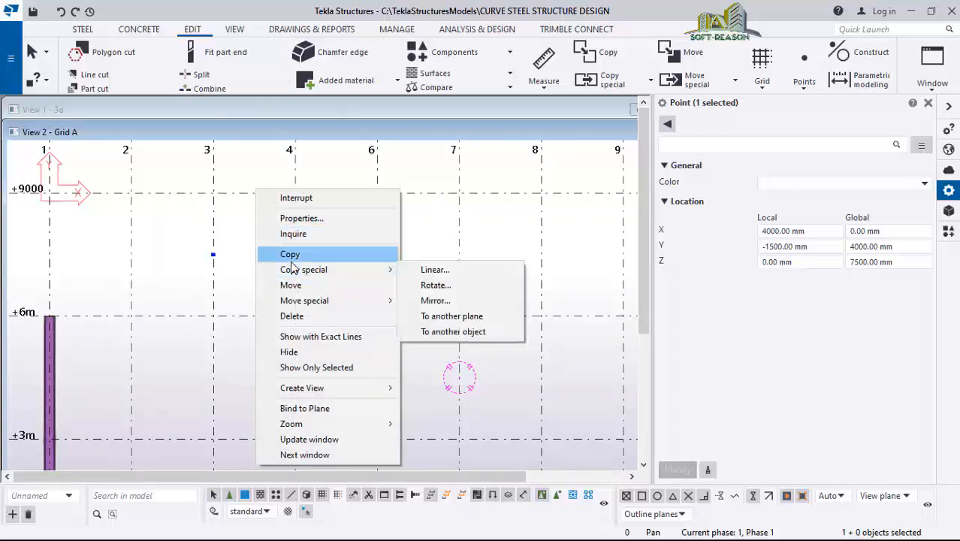
left_click(294, 291)
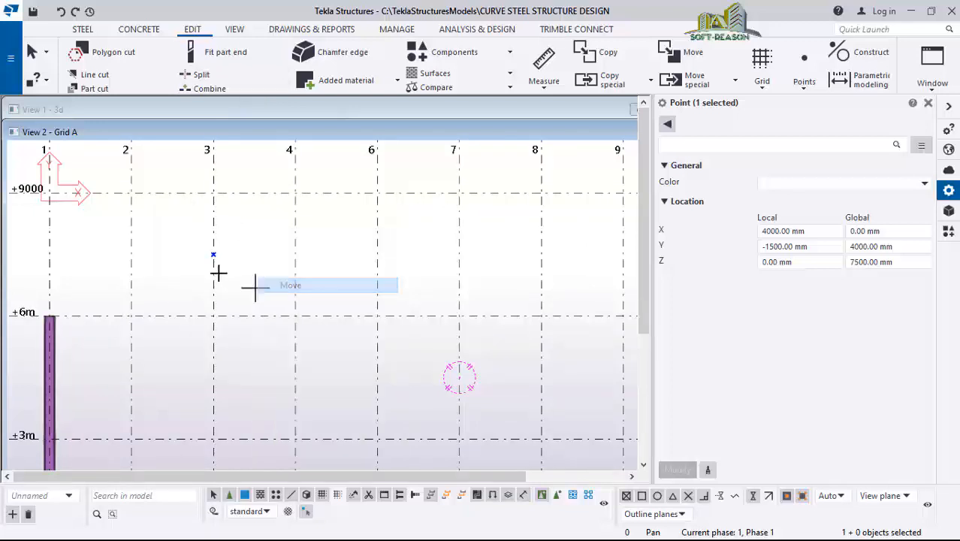
left_click(214, 256)
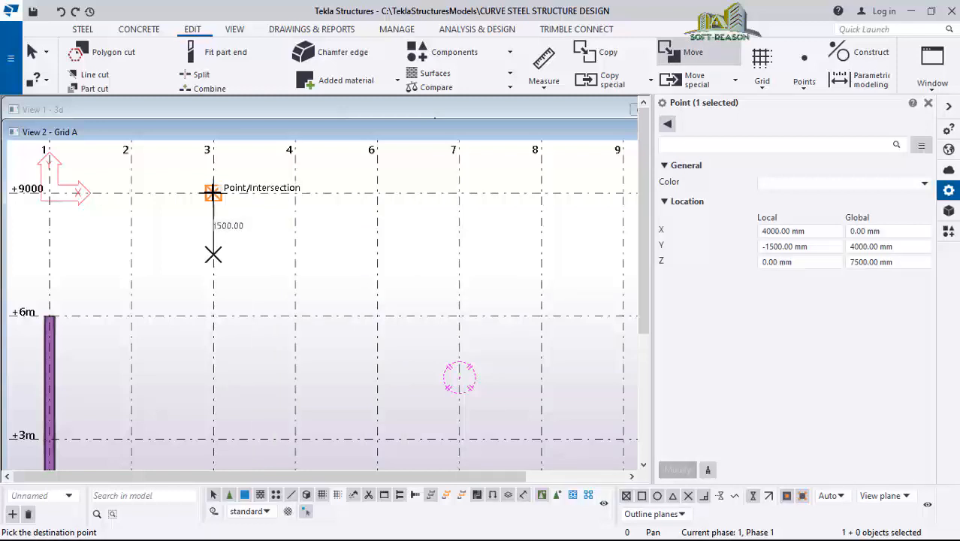
type("250")
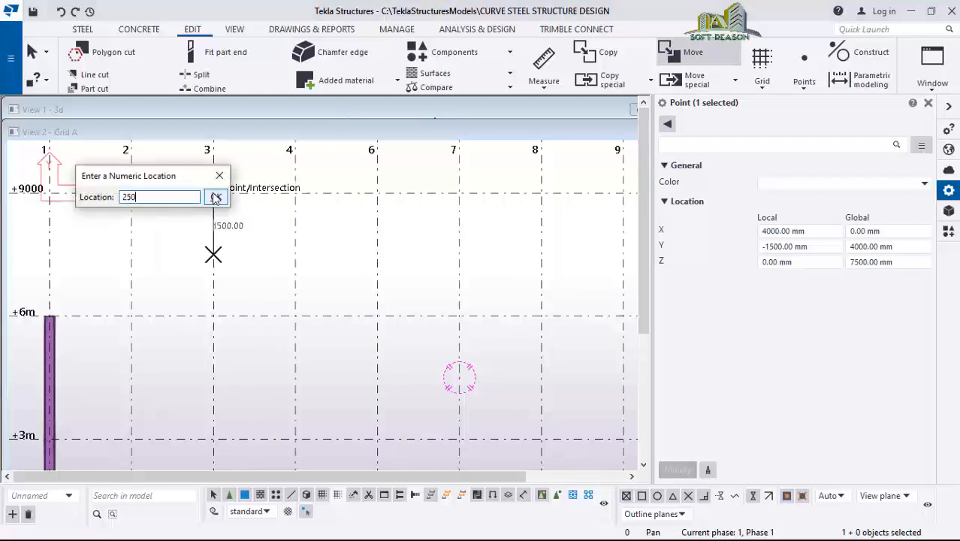
left_click(216, 197)
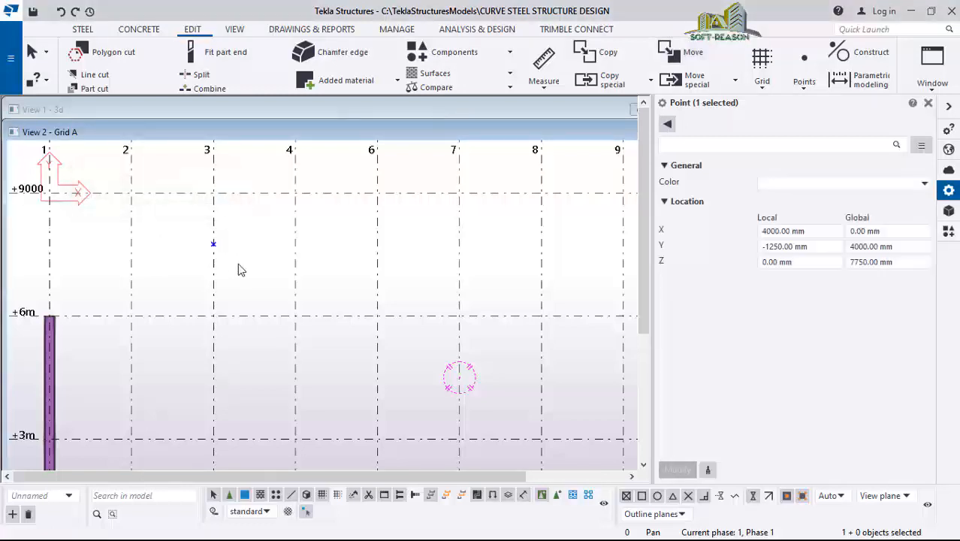
scroll(217, 263, "up", 2)
left_click(216, 270)
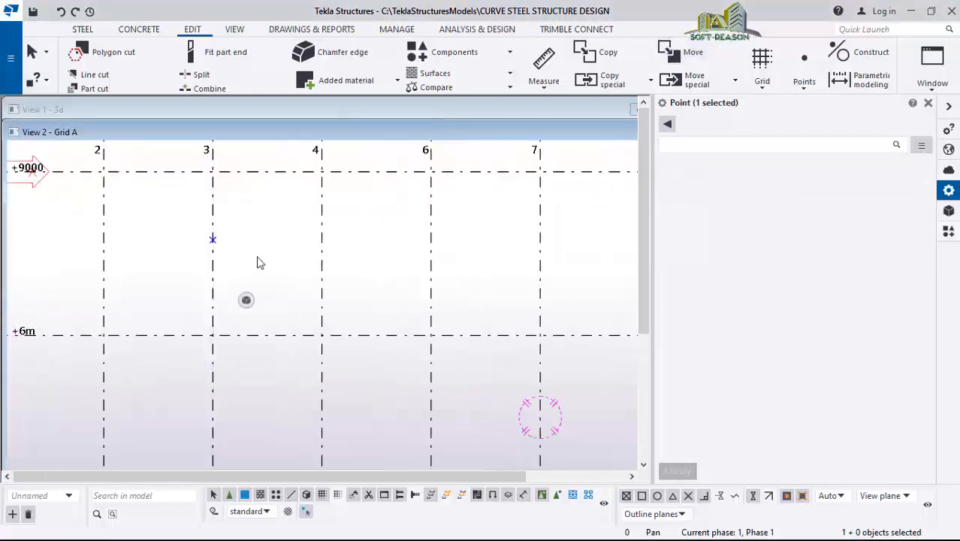
scroll(285, 266, "down", 2)
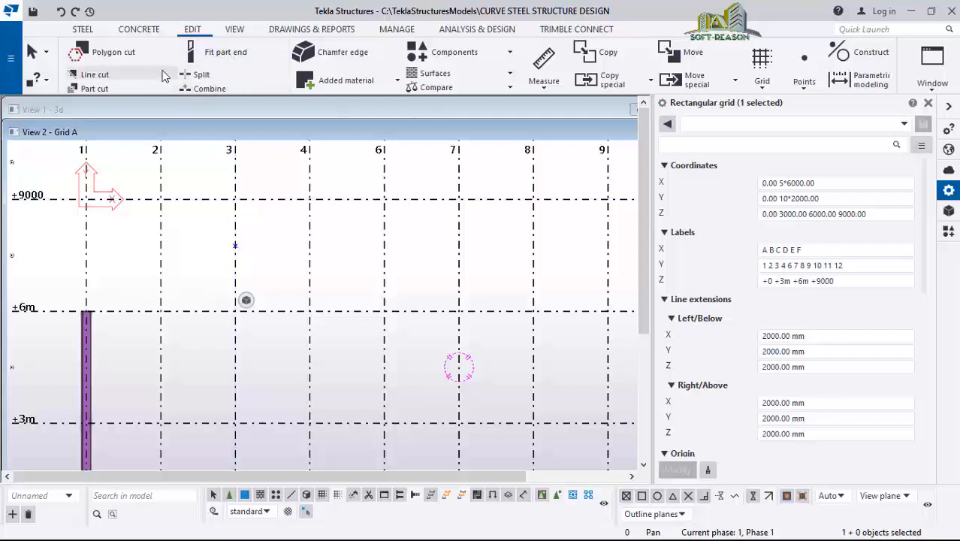
left_click(804, 78)
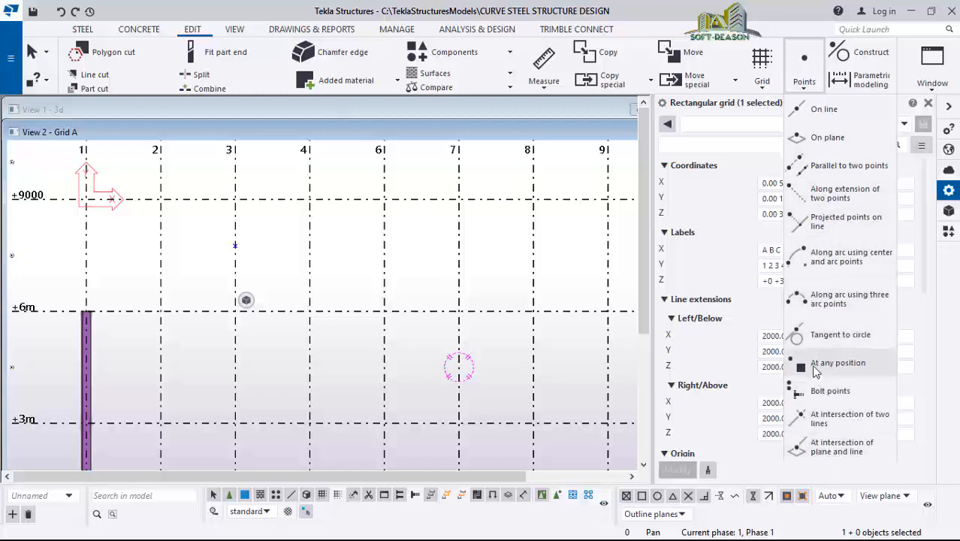
left_click(816, 367)
scroll(235, 250, "up", 1)
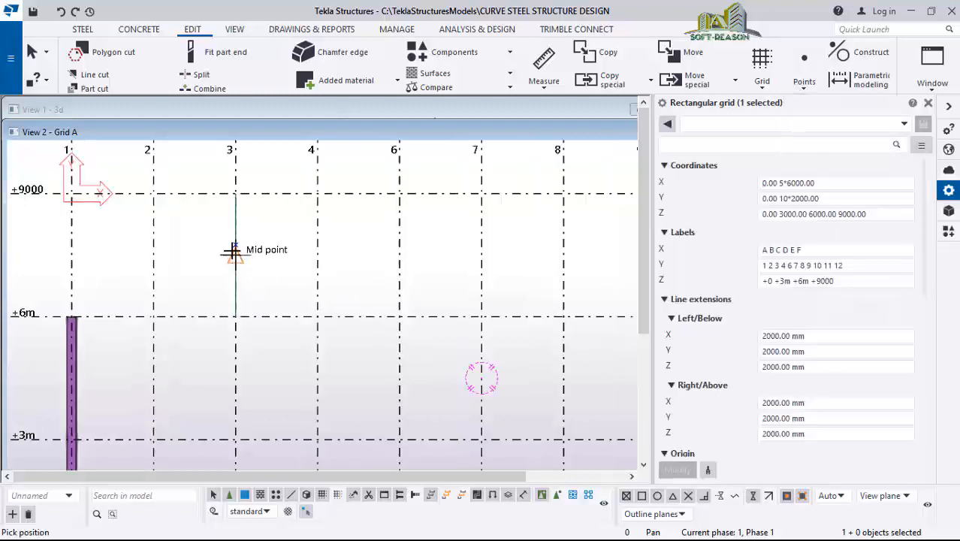
scroll(233, 253, "up", 2)
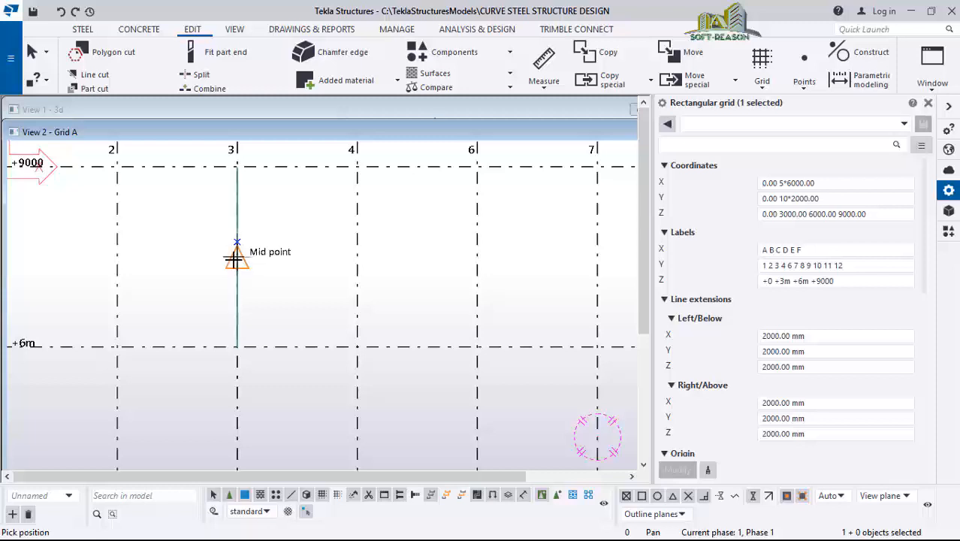
scroll(308, 240, "down", 3)
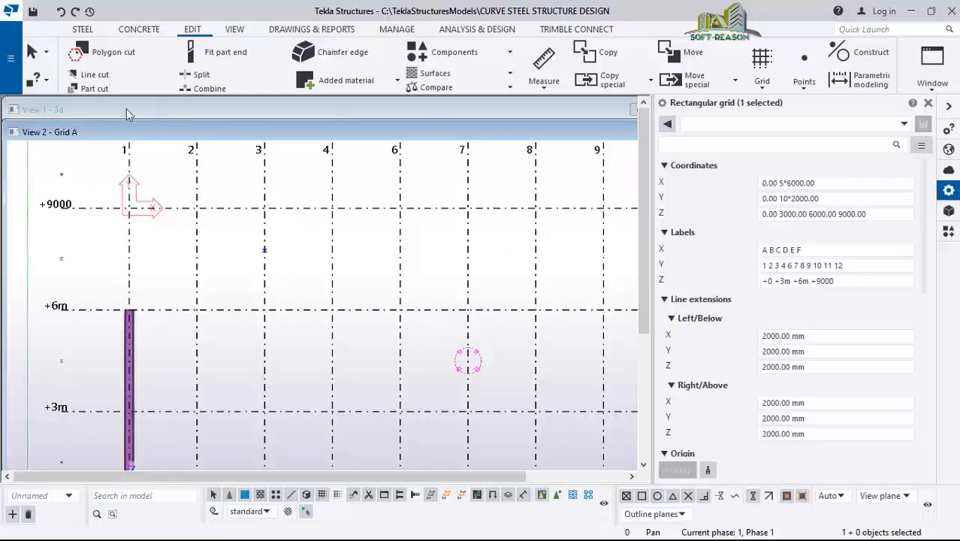
- Create a curved beam from the grid 1 column's inner flange at +6m through the grid 3 point to grid 7 at +9000, expanding the view depth
left_click(82, 30)
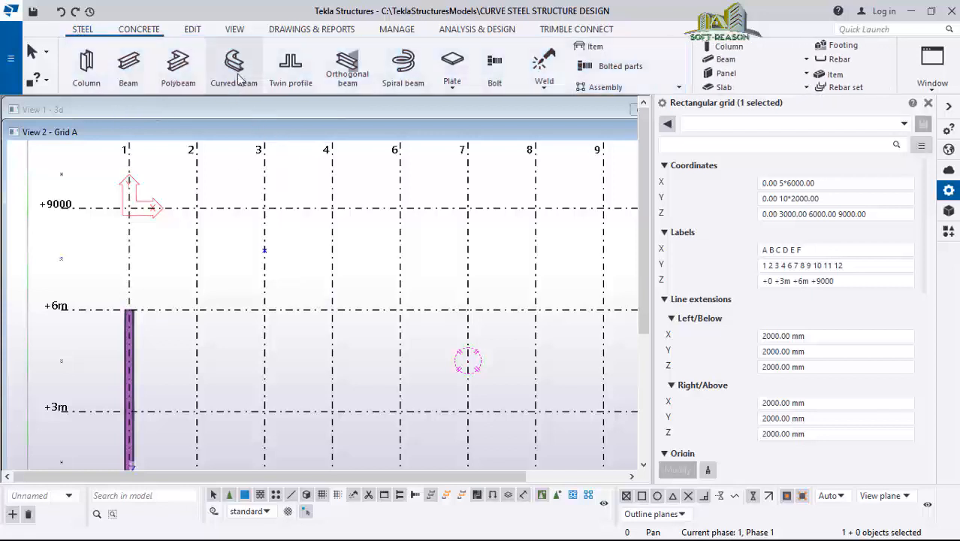
left_click(242, 87)
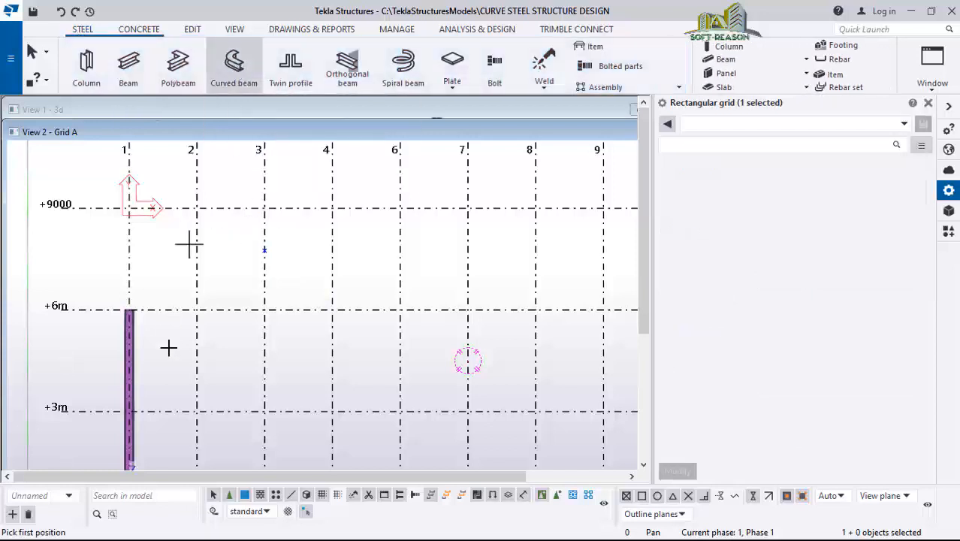
scroll(167, 344, "up", 1)
scroll(137, 310, "up", 3)
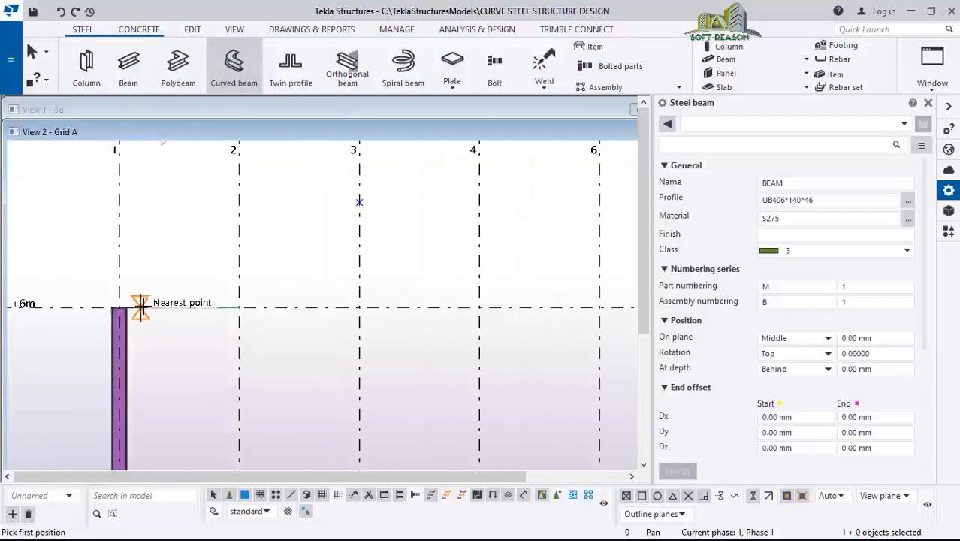
scroll(120, 320, "up", 3)
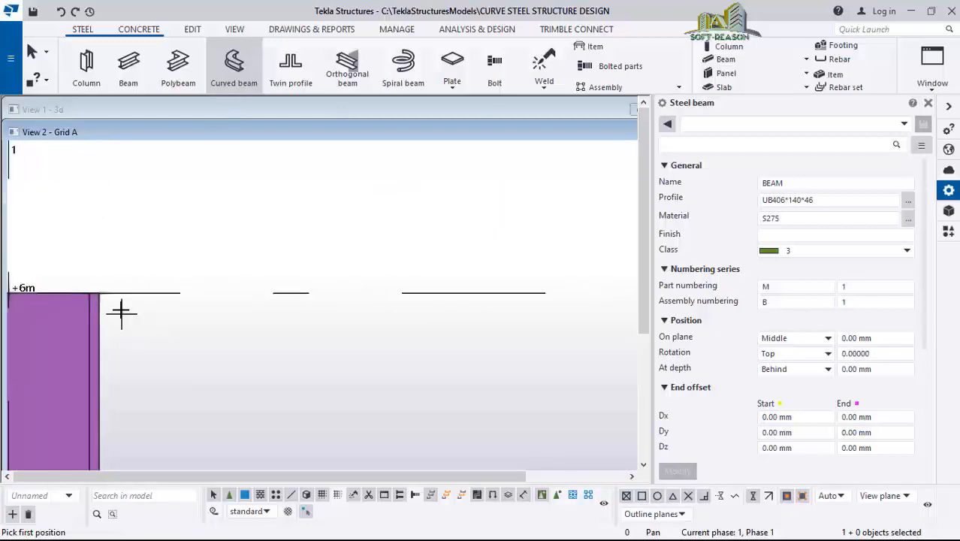
scroll(91, 293, "up", 1)
left_click(86, 289)
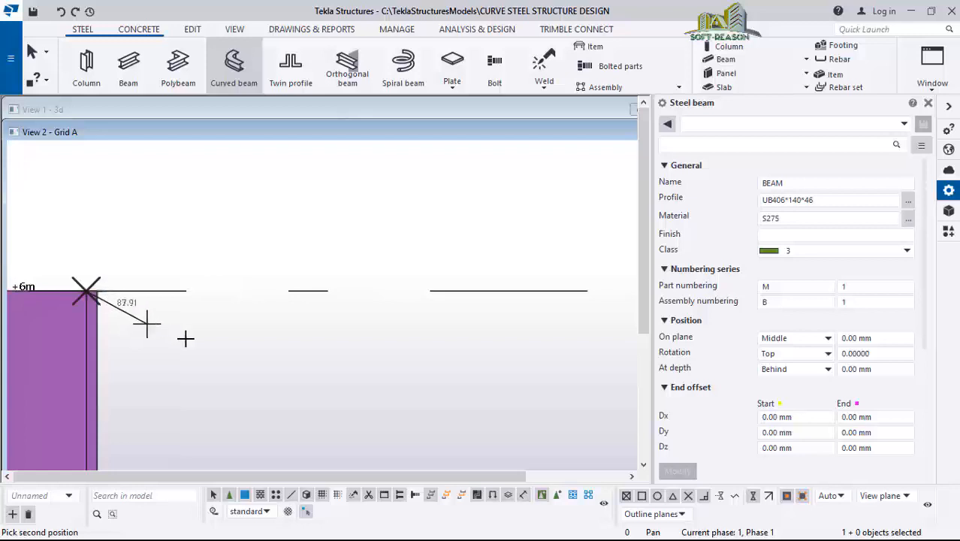
scroll(90, 289, "down", 3)
scroll(97, 291, "down", 6)
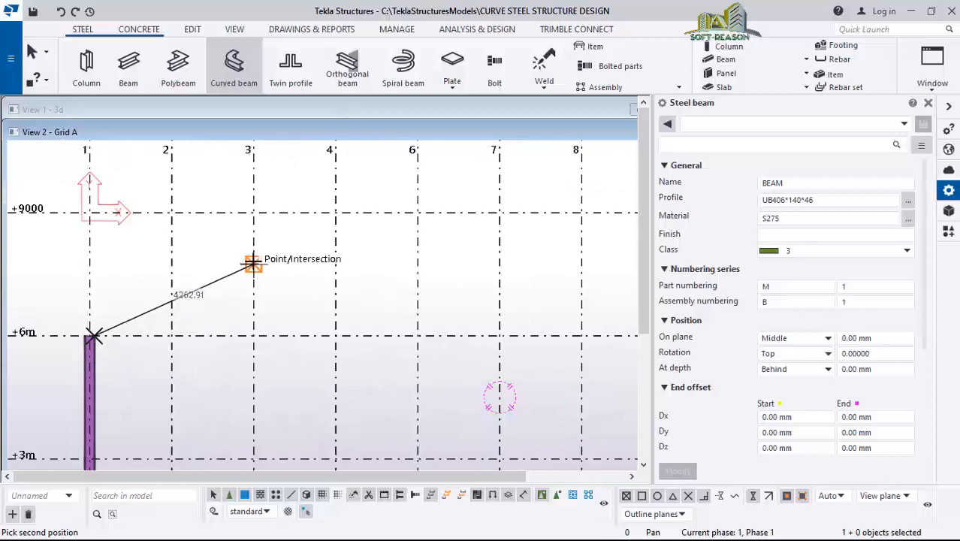
scroll(254, 264, "up", 2)
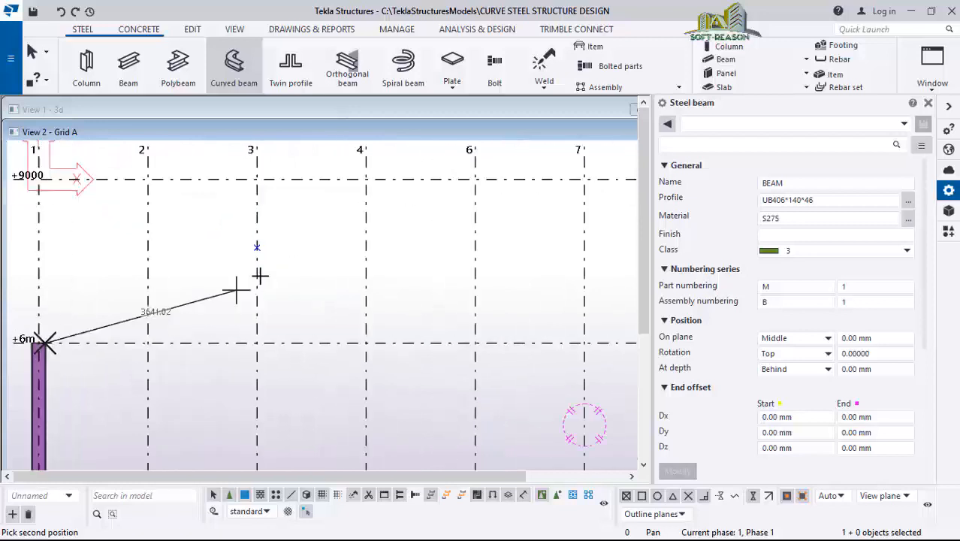
left_click(257, 239)
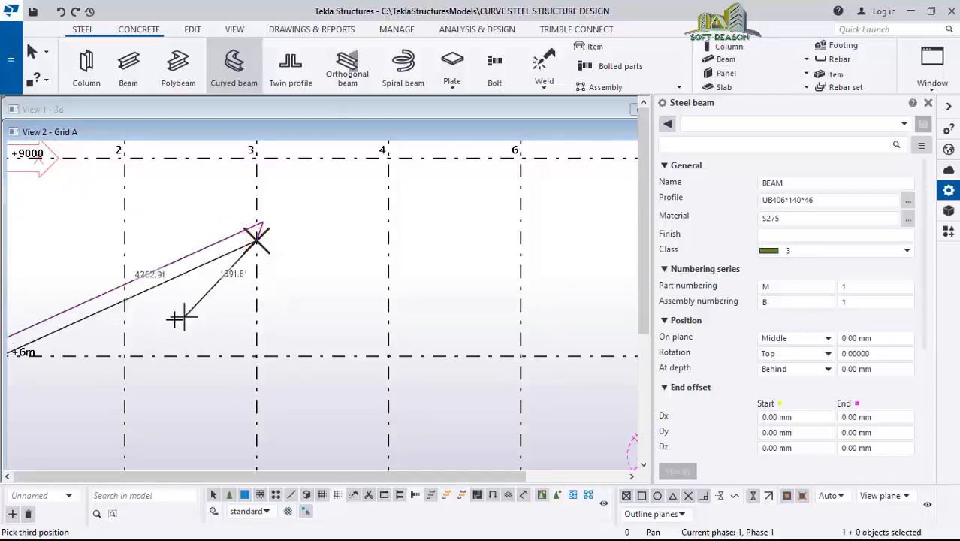
scroll(100, 350, "down", 3)
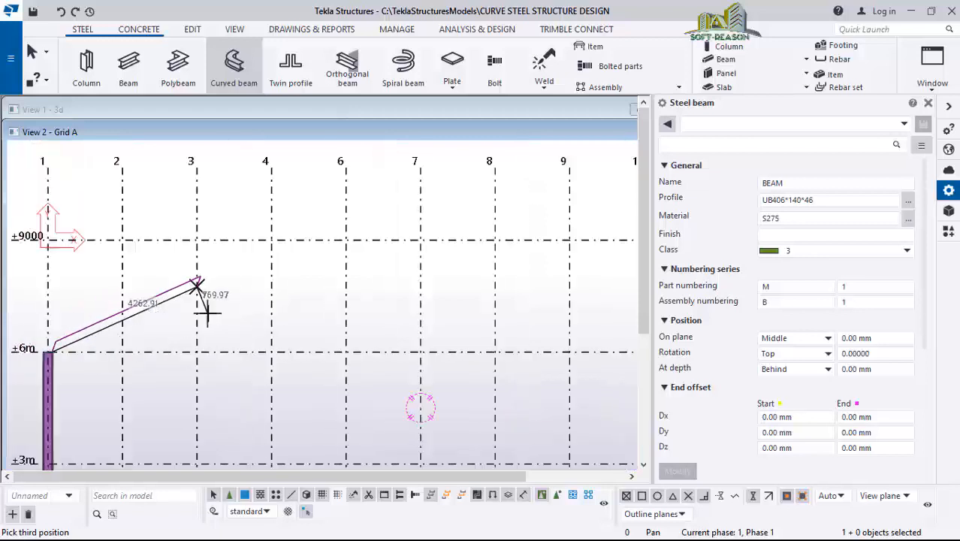
left_click(420, 240)
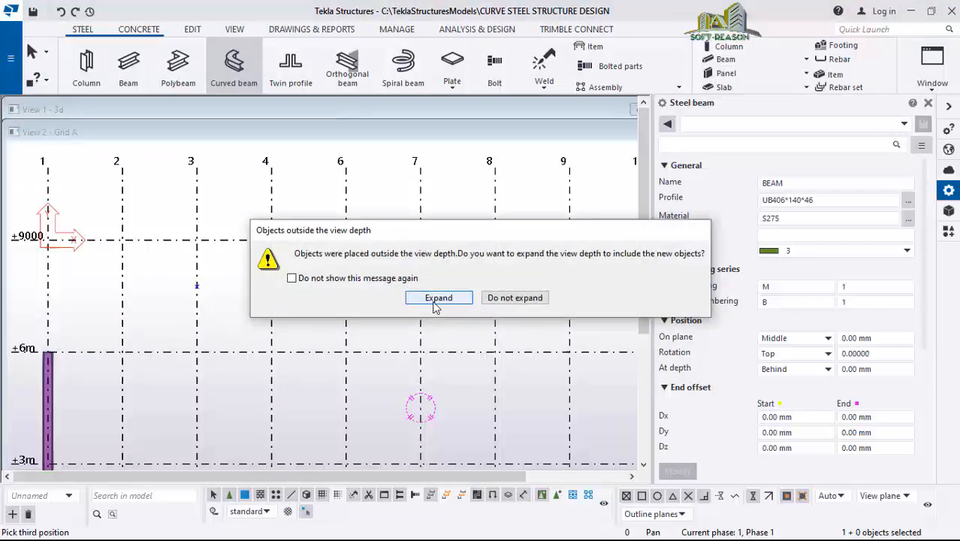
left_click(443, 299)
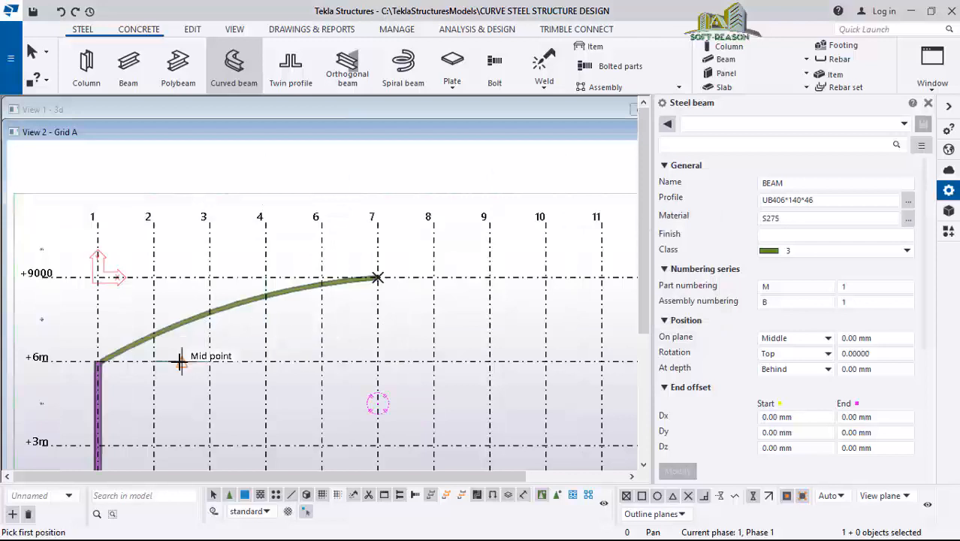
- End the command and examine the curved beam's end at grid line 7 and its seating on the column in the 3D view
scroll(222, 341, "up", 2)
scroll(308, 292, "up", 3)
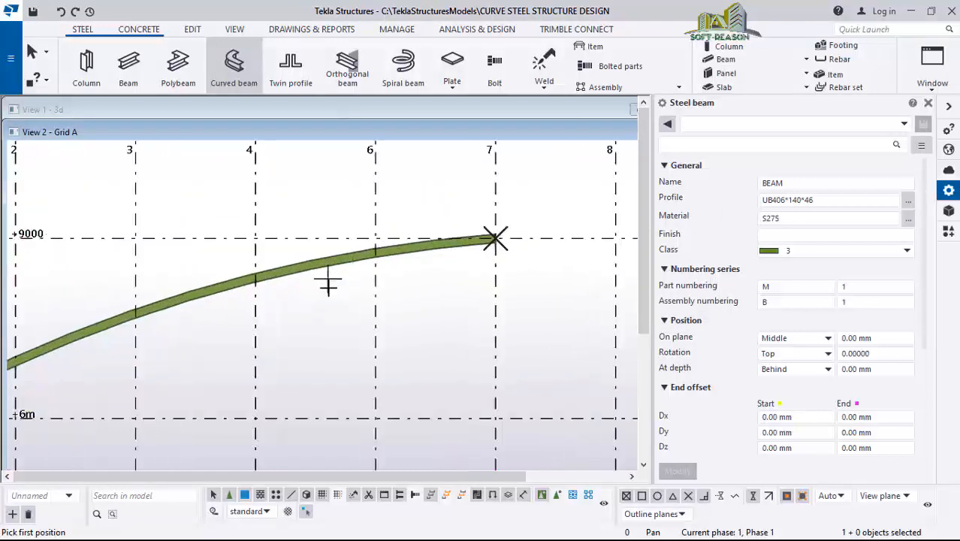
scroll(451, 267, "up", 4)
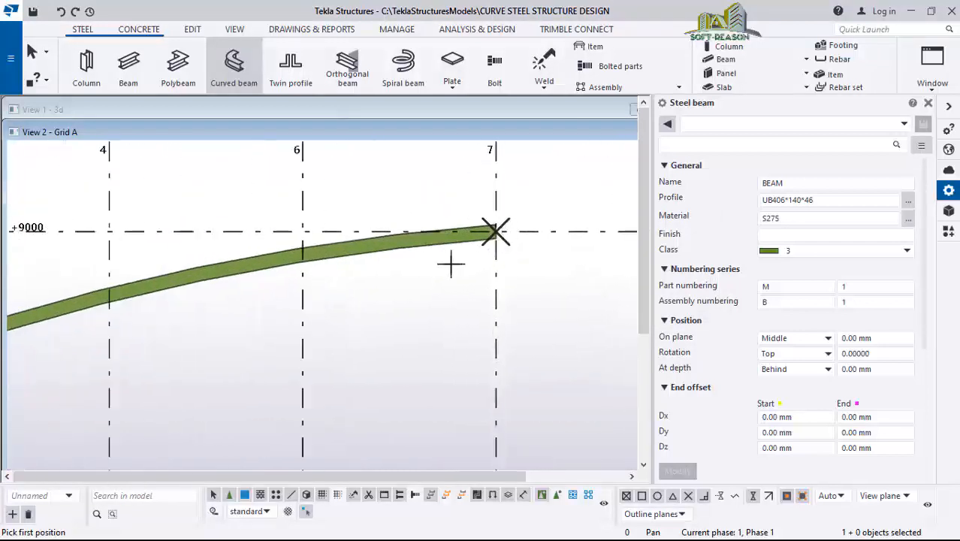
scroll(296, 275, "down", 5)
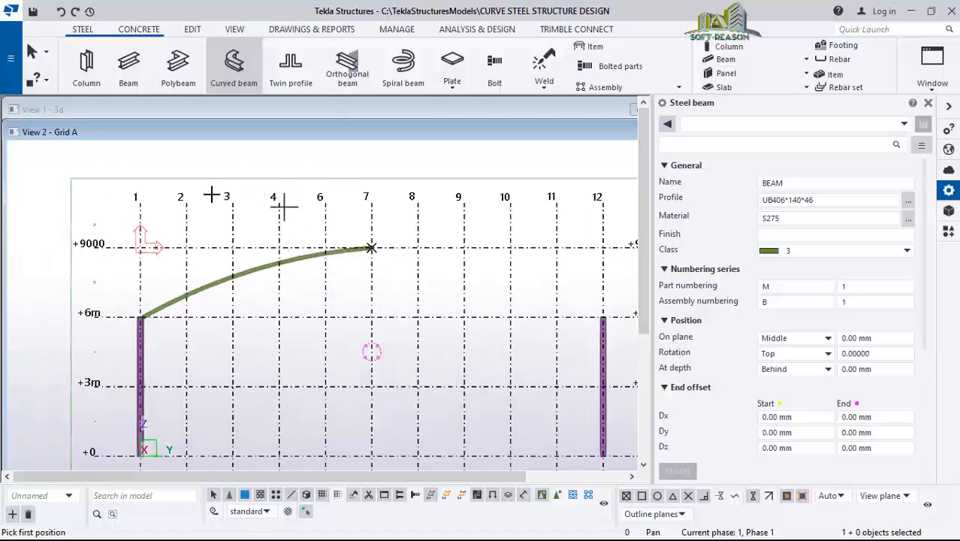
left_click(33, 54)
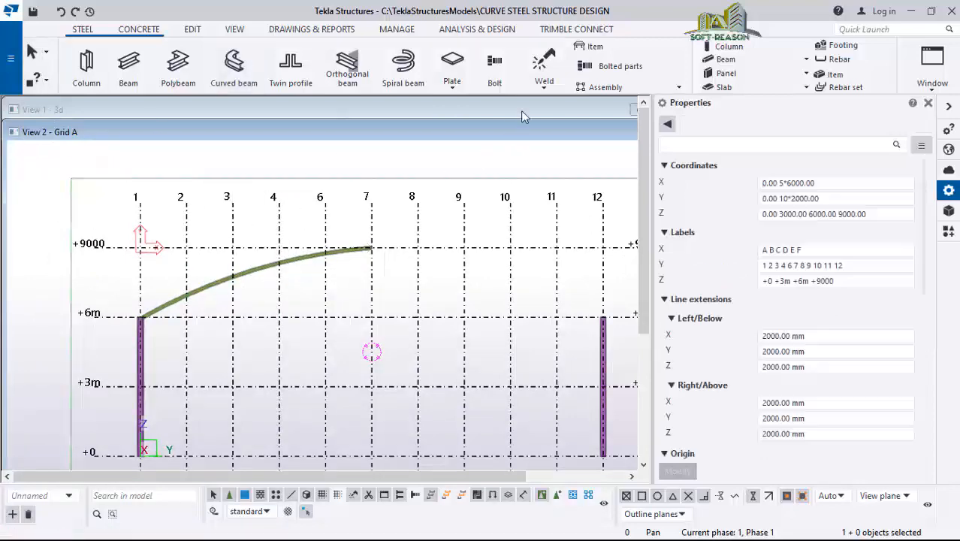
left_click(526, 109)
scroll(451, 150, "up", 5)
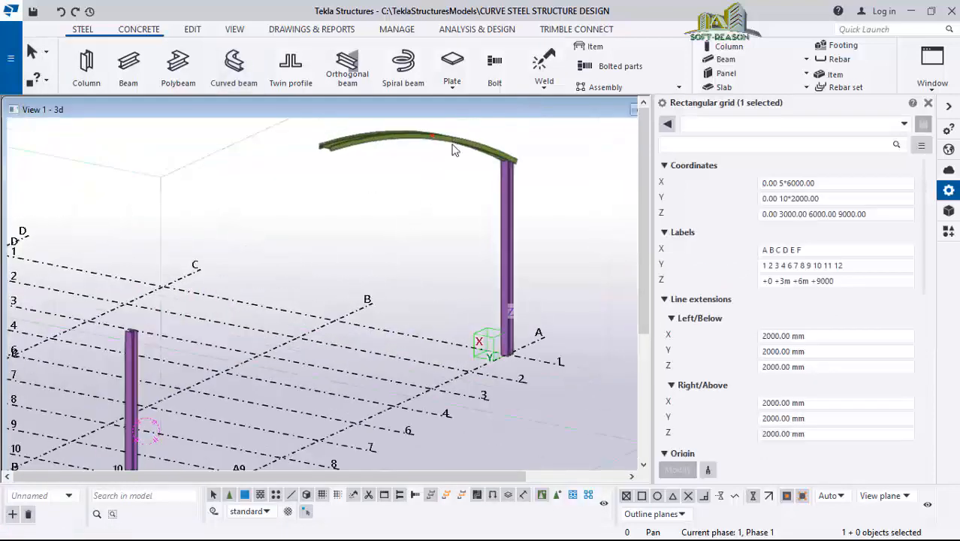
scroll(451, 219, "up", 2)
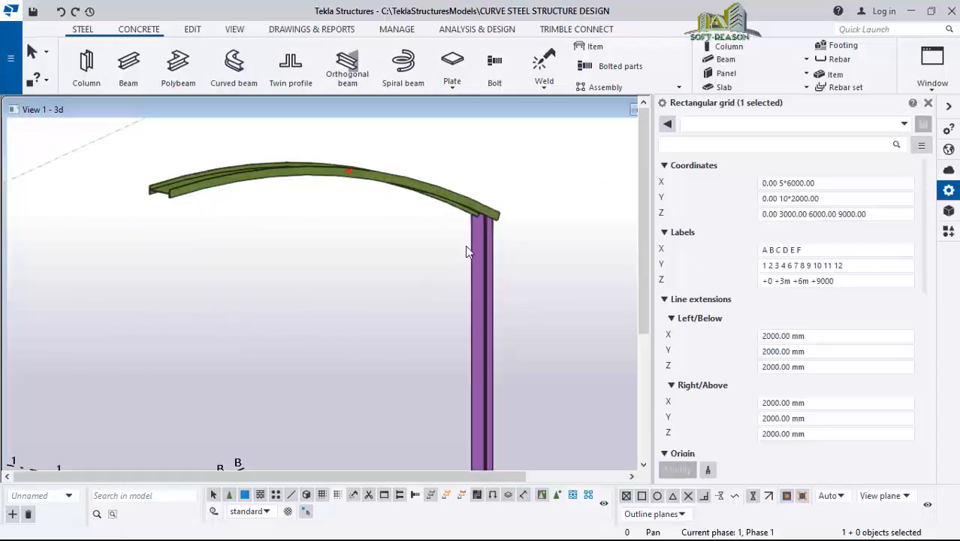
middle_click_drag(474, 253, 406, 375, "ctrl")
scroll(408, 378, "down", 3)
scroll(359, 257, "up", 1)
middle_click_drag(489, 280, 237, 333, "ctrl")
- Change the curved beam's profile to UB254*102*22 from the UB 254's group of the profile catalog and apply the modification
left_click(350, 248)
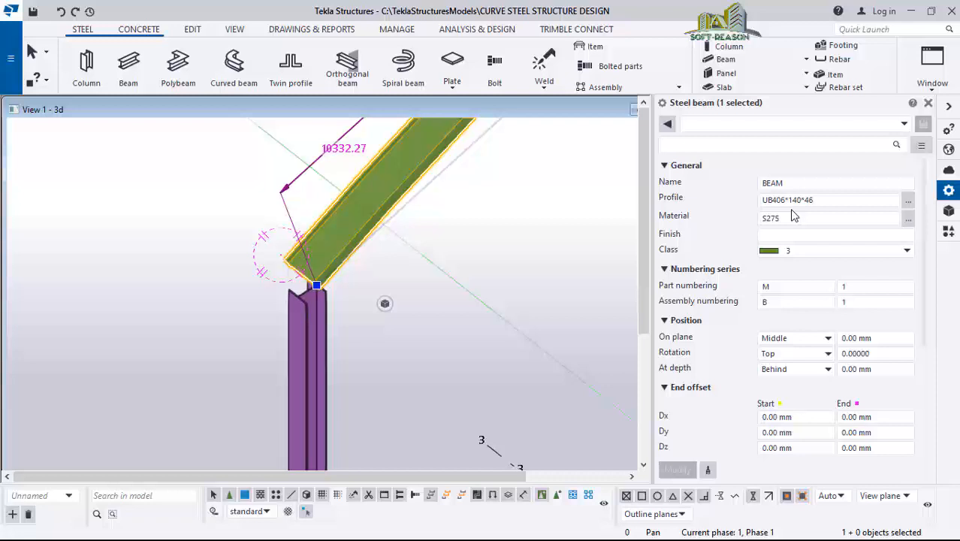
left_click(908, 200)
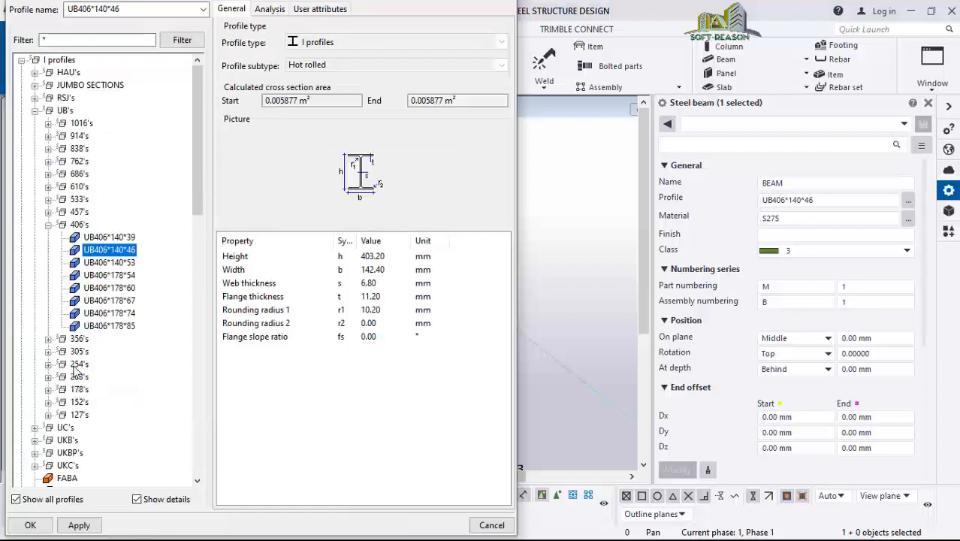
left_click(78, 365)
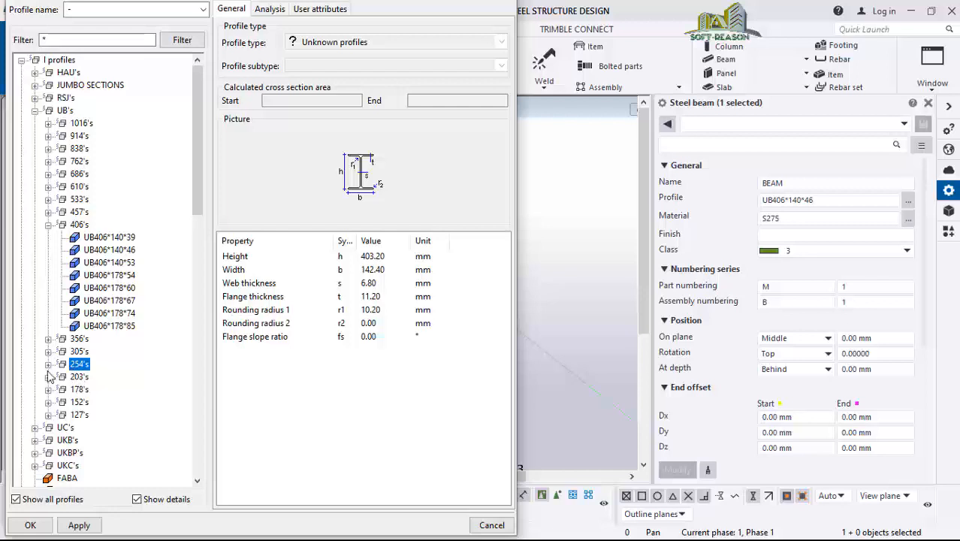
left_click(48, 364)
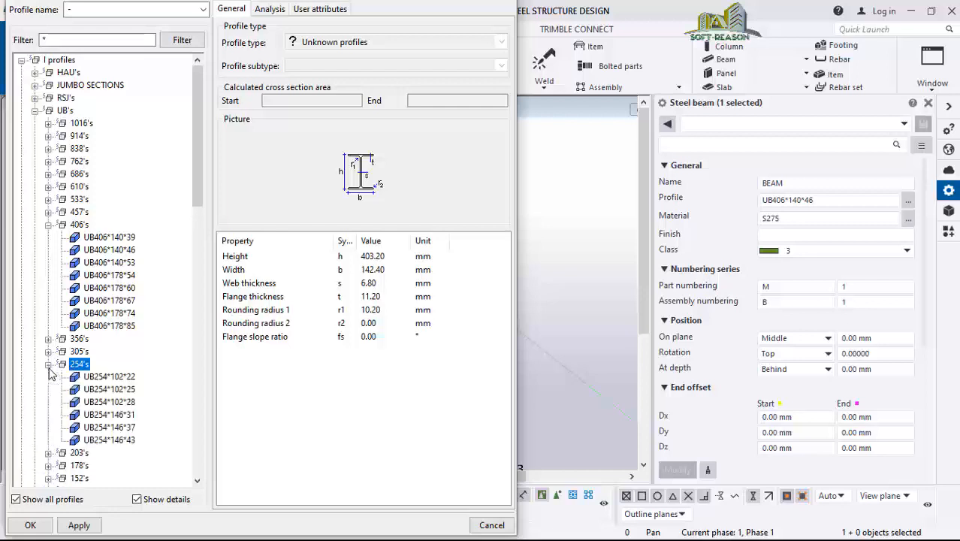
left_click(112, 377)
left_click(80, 526)
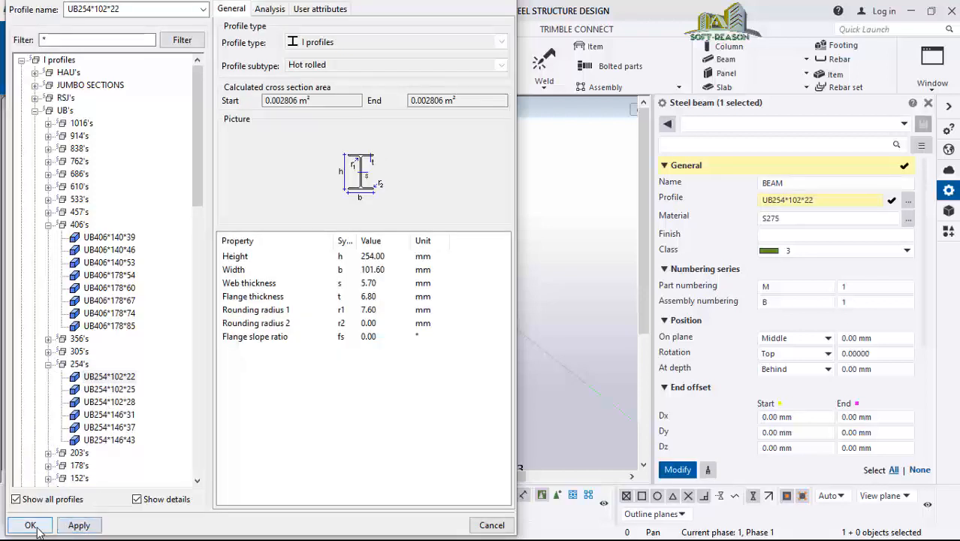
left_click(30, 525)
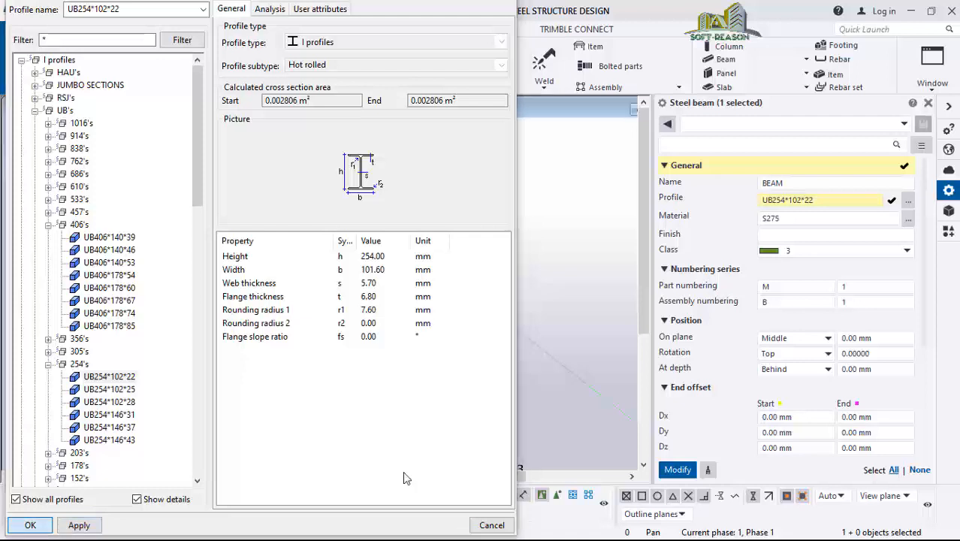
left_click(677, 470)
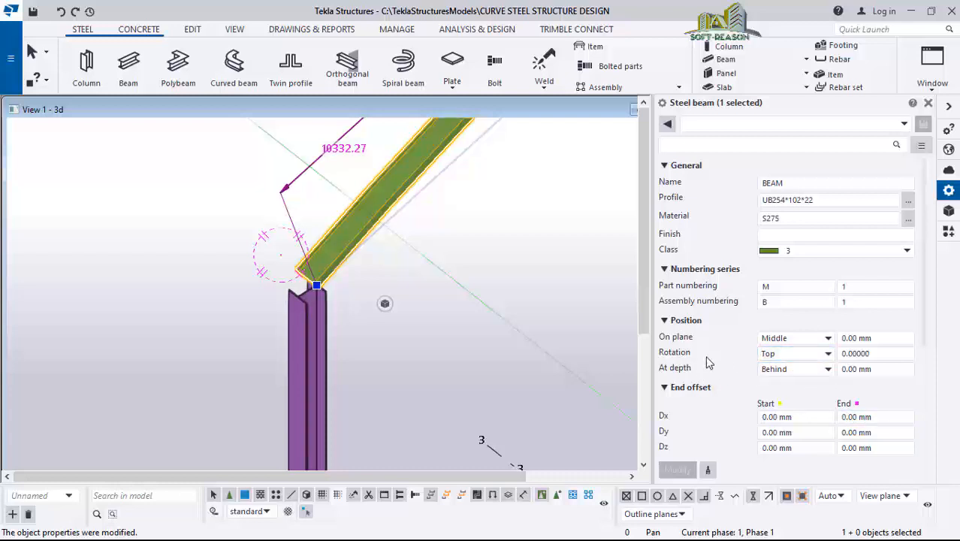
- Try the Below rotation on the curved beam
left_click(826, 354)
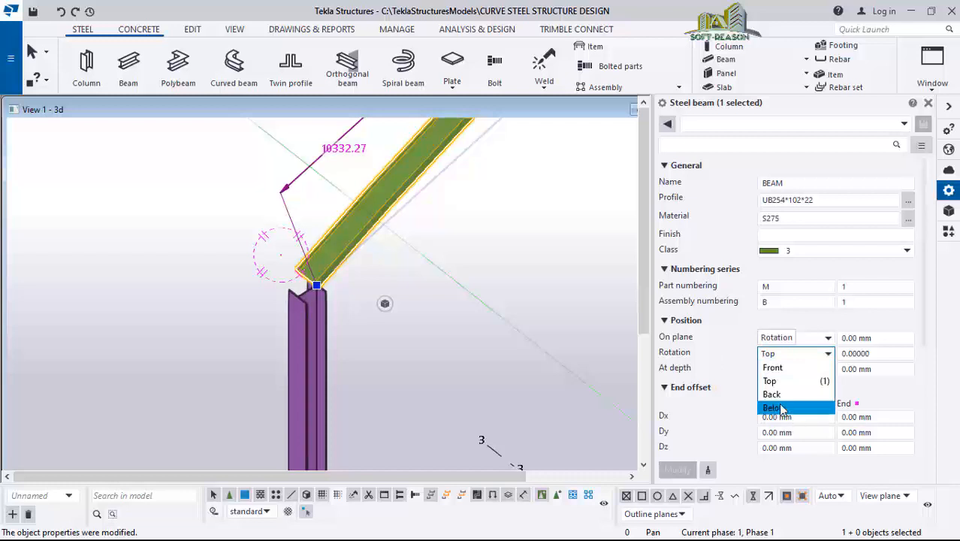
left_click(773, 407)
left_click(677, 469)
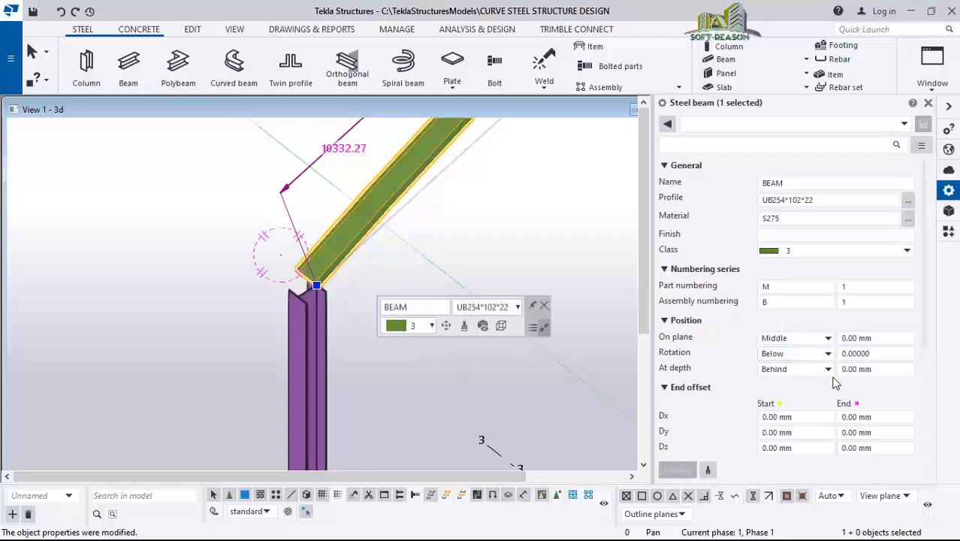
- Set the curved beam's rotation to Back and apply the modification
left_click(826, 354)
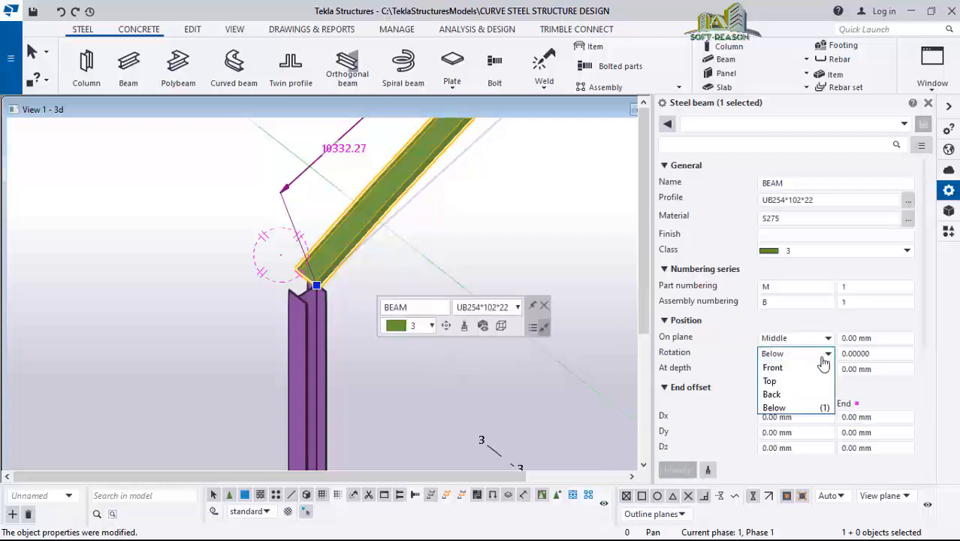
left_click(786, 395)
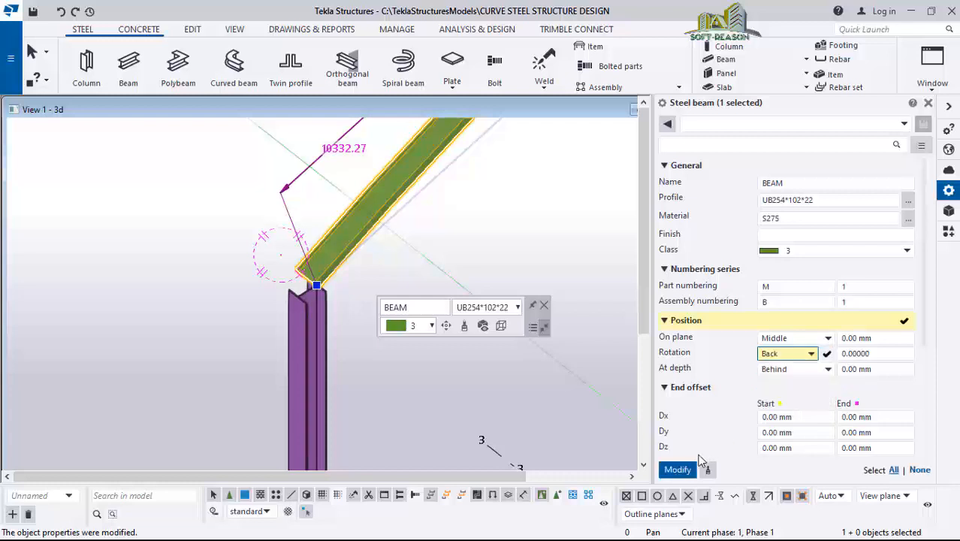
left_click(677, 470)
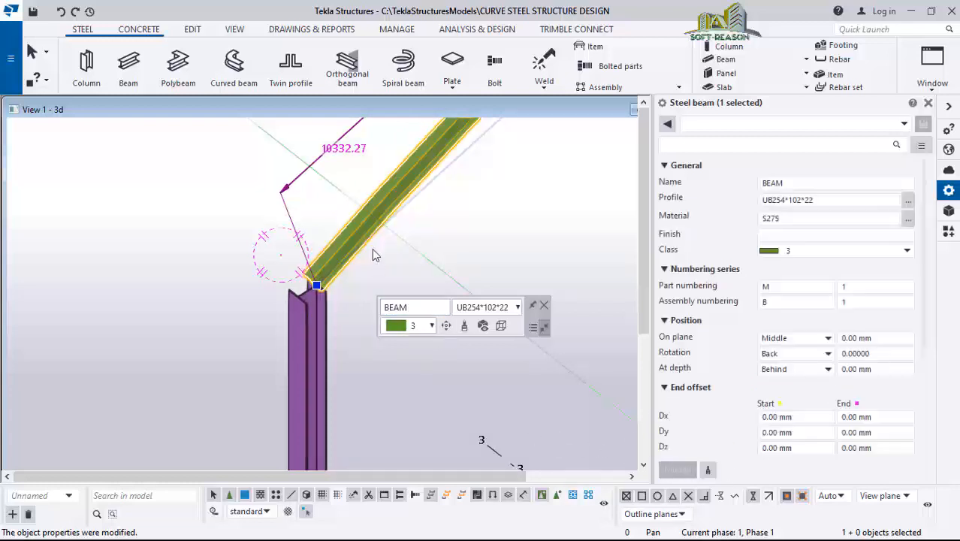
- Set the curved beam's depth position to Middle so it lines up with the column, and apply the modification
scroll(347, 224, "up", 3)
scroll(292, 333, "up", 2)
middle_click_drag(324, 382, 559, 275, "ctrl")
middle_click_drag(425, 324, 421, 350, "ctrl")
scroll(145, 329, "up", 5)
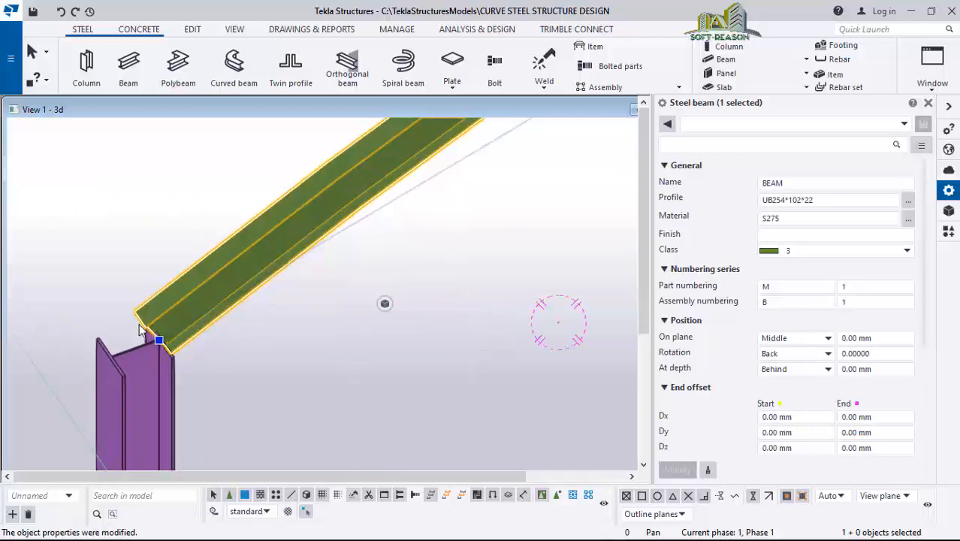
middle_click_drag(174, 343, 267, 333, "ctrl")
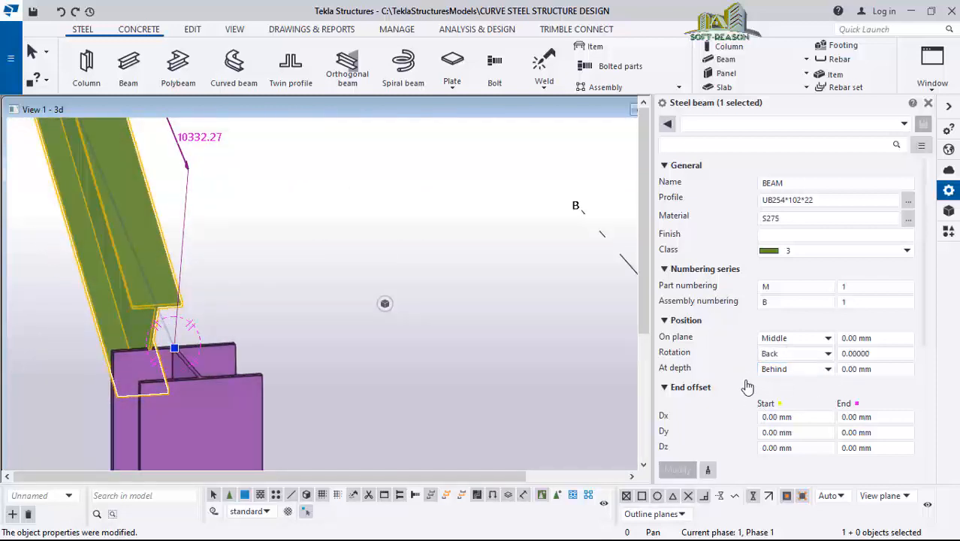
left_click(829, 370)
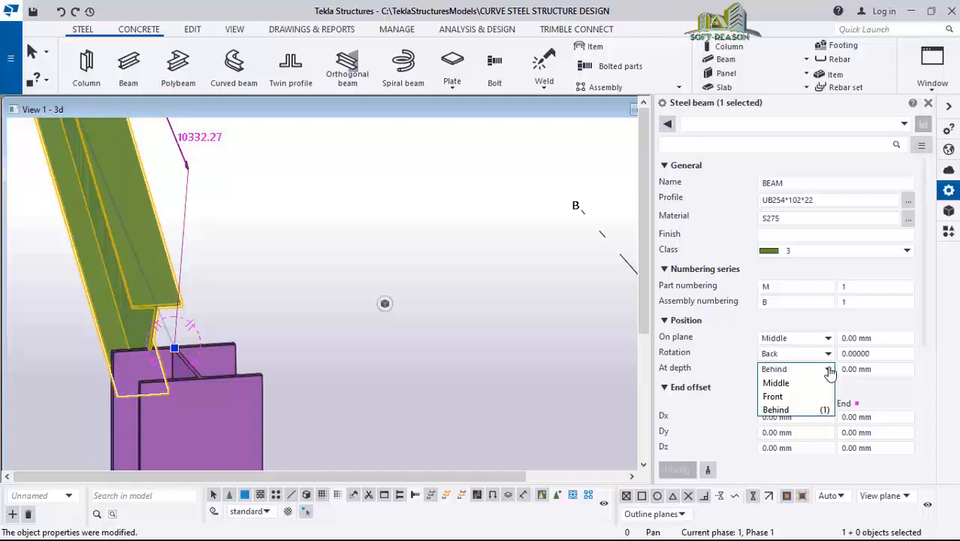
left_click(774, 383)
left_click(678, 472)
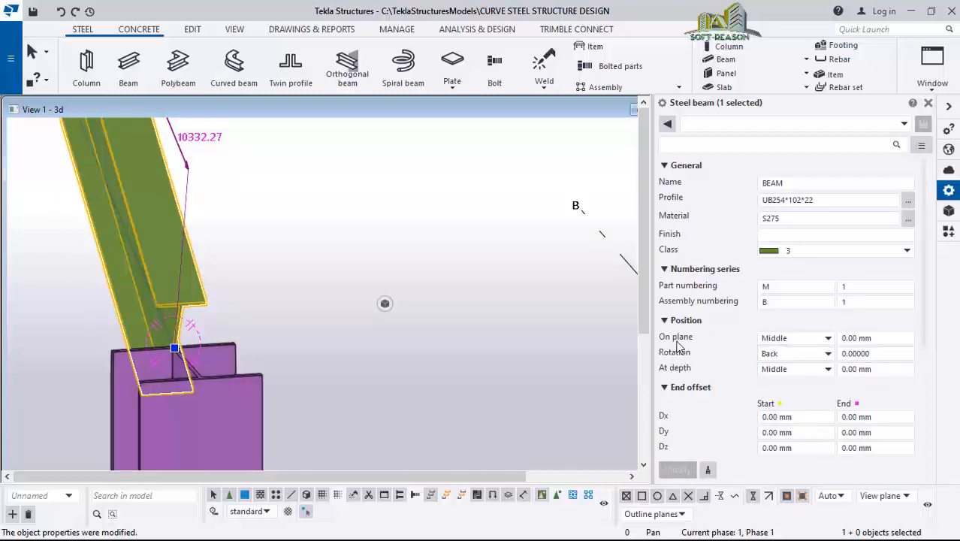
- Set the curved beam's on-plane position to Right and apply the modification
left_click(813, 341)
left_click(794, 368)
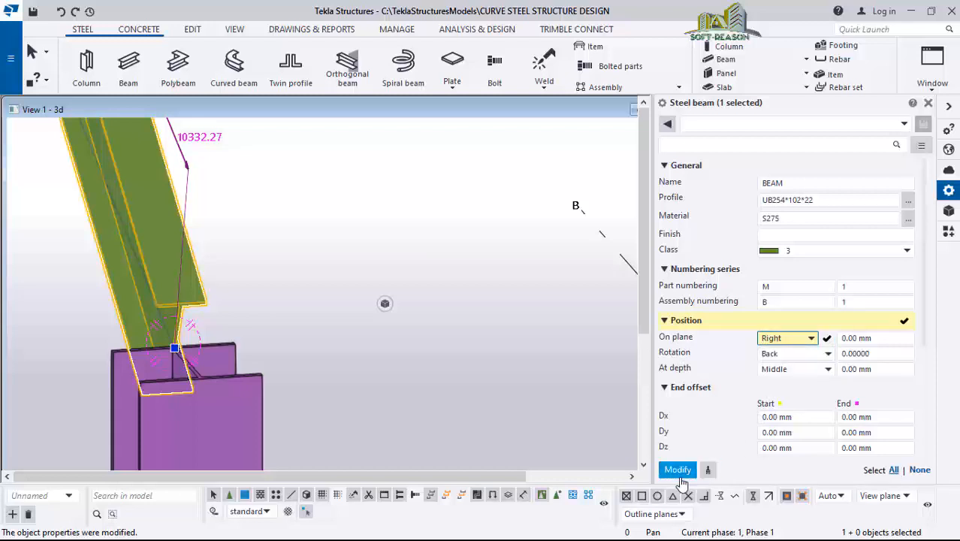
left_click(678, 469)
- Examine how the curved beam's lower end meets the column's inner flange, viewing the joint from the side
scroll(477, 372, "down", 1)
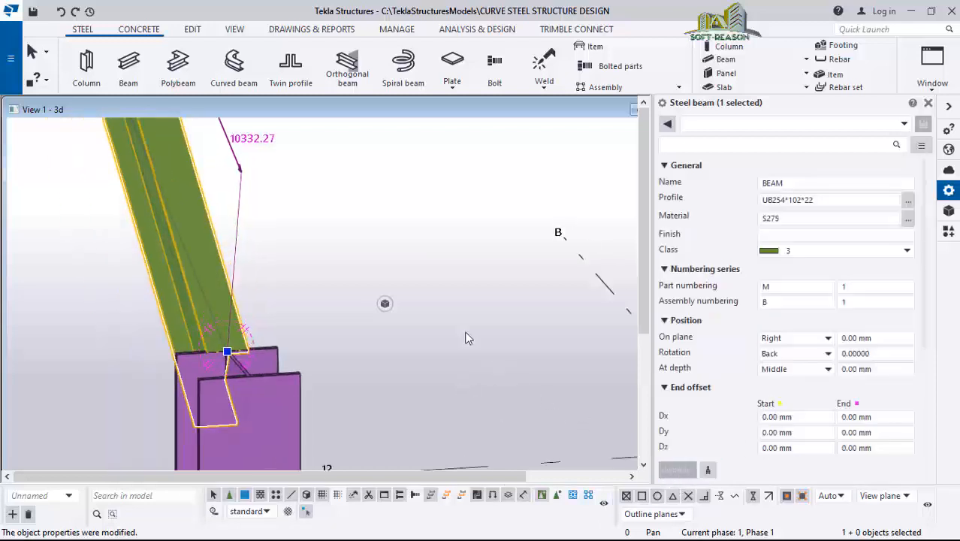
middle_click_drag(298, 364, 270, 382, "ctrl")
scroll(418, 310, "down", 6)
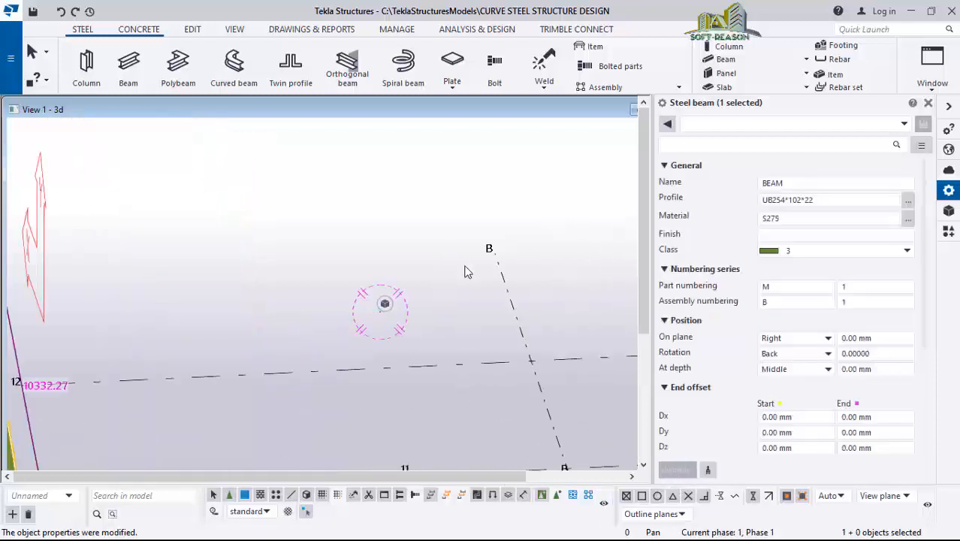
scroll(510, 308, "down", 1)
scroll(325, 257, "down", 4)
scroll(308, 431, "up", 13)
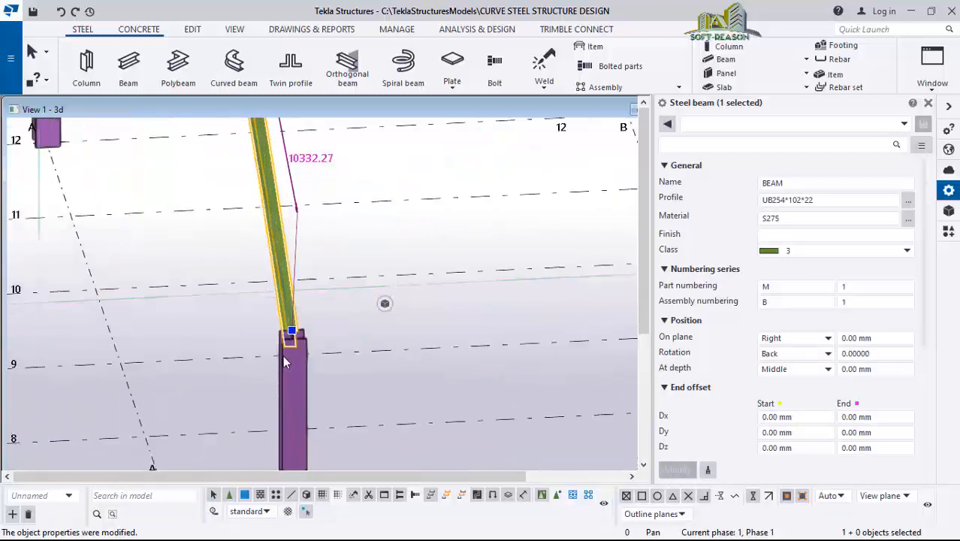
middle_click_drag(289, 300, 156, 353, "ctrl")
left_click(290, 330)
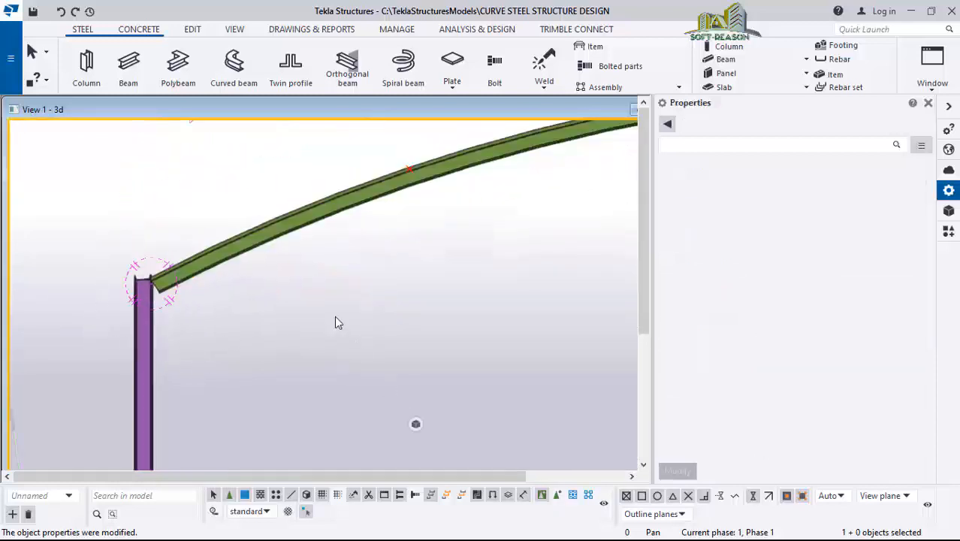
scroll(337, 322, "down", 4)
scroll(207, 281, "up", 4)
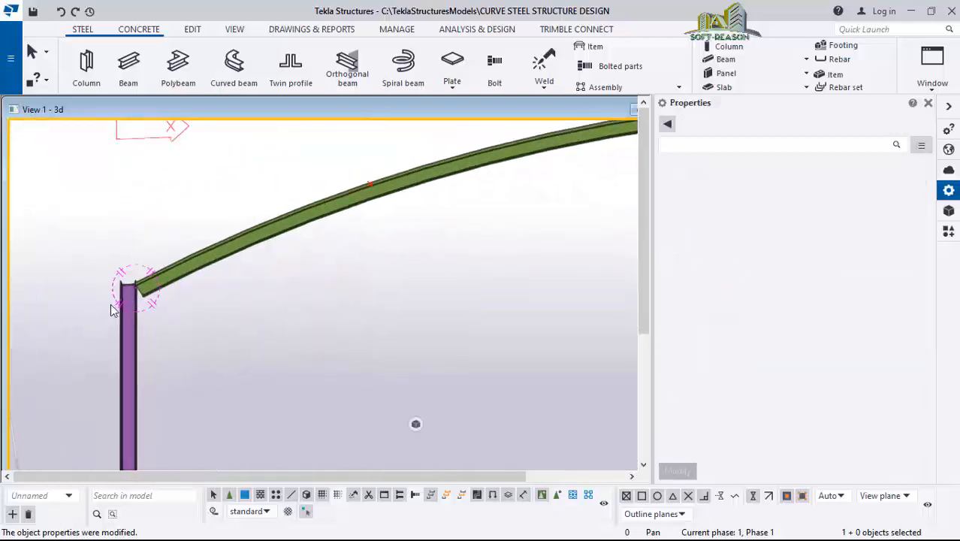
scroll(100, 329, "down", 4)
scroll(134, 324, "up", 1)
scroll(131, 329, "up", 6)
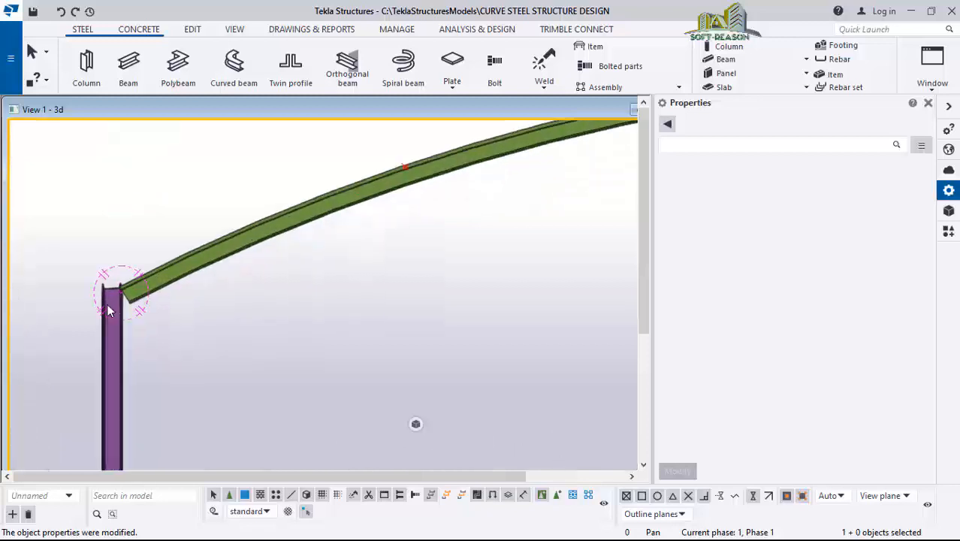
scroll(203, 297, "down", 5)
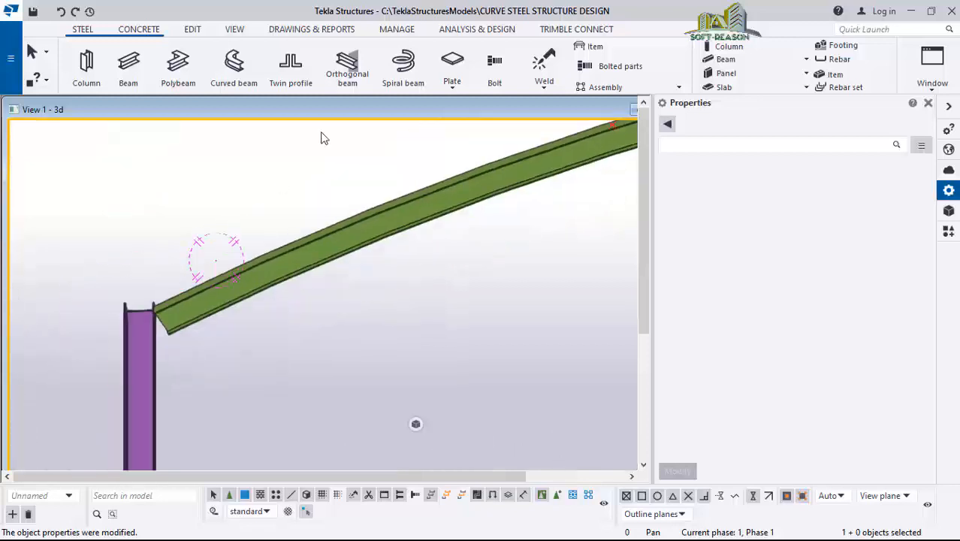
scroll(278, 233, "up", 4)
middle_click_drag(274, 285, 181, 209, "ctrl")
scroll(182, 209, "down", 1)
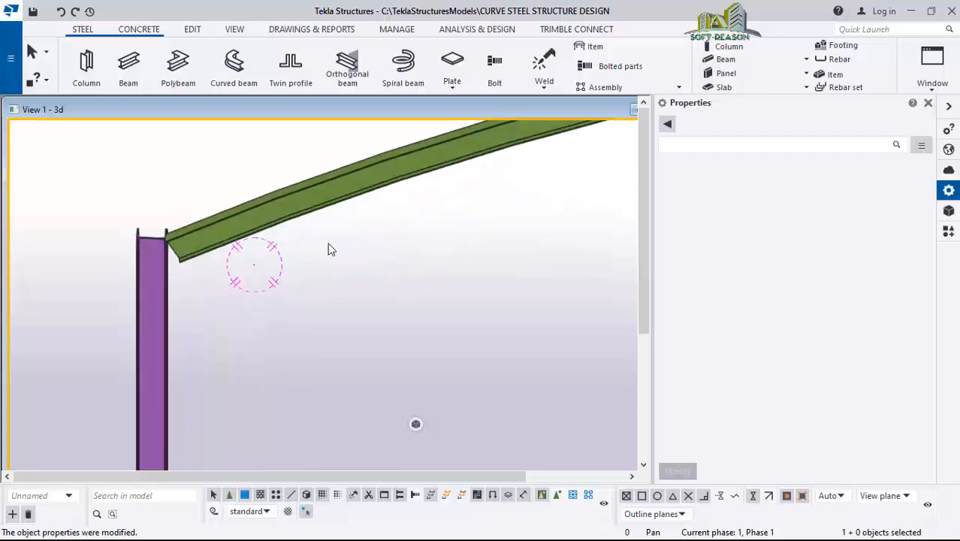
scroll(169, 342, "down", 1)
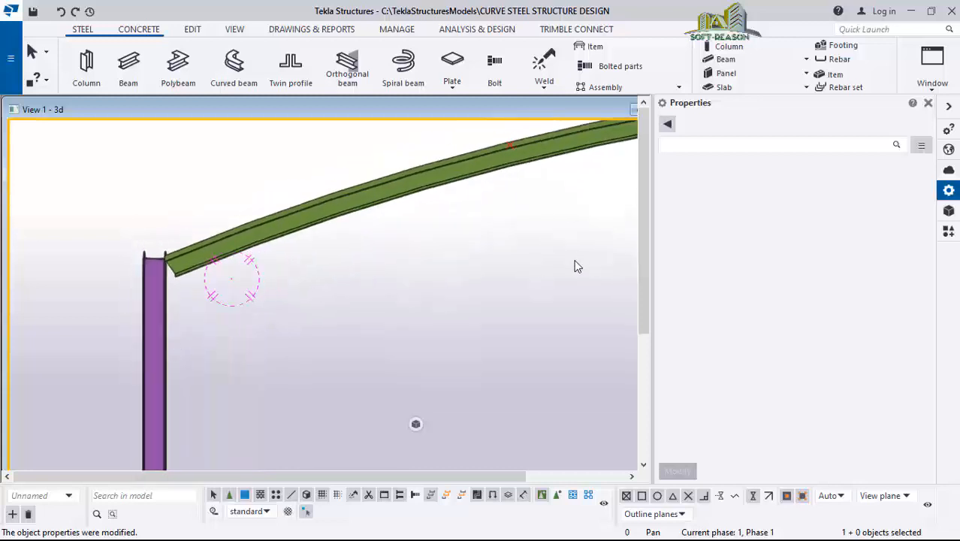
- Search the applications and components catalog for "hau"
left_click(949, 231)
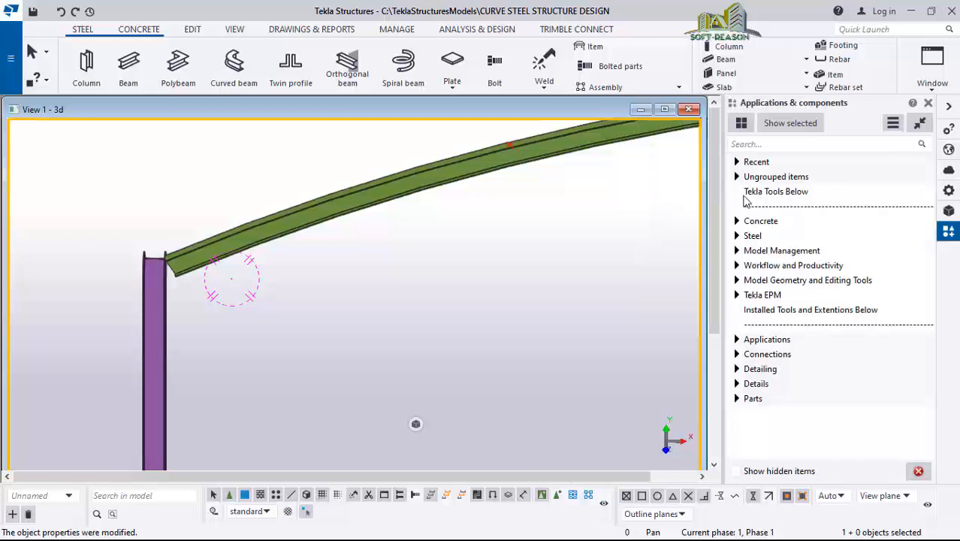
left_click(771, 148)
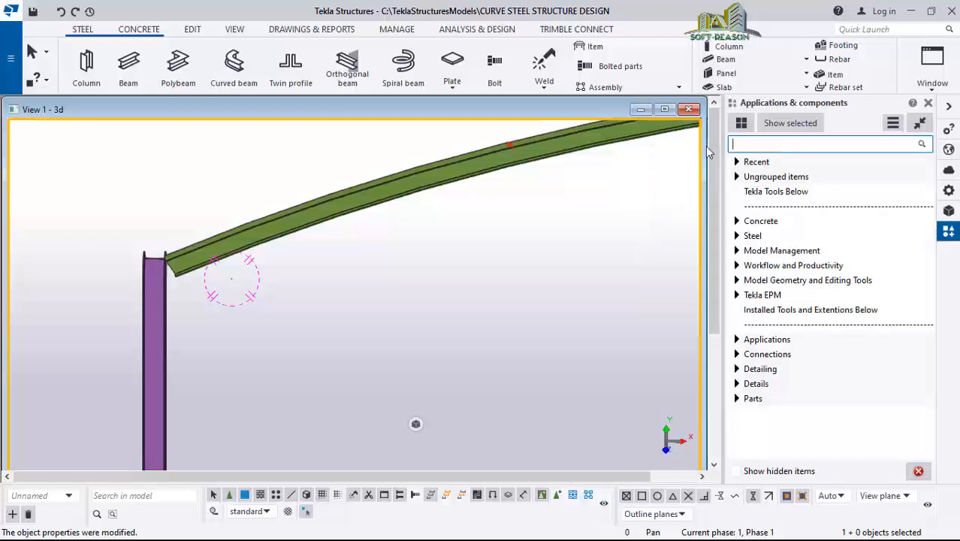
type("hau")
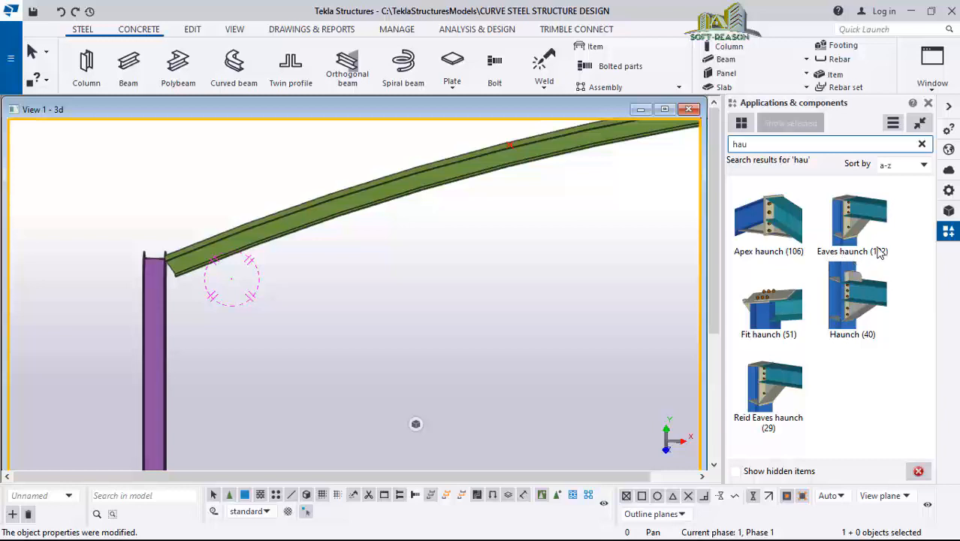
- Apply the Eaves haunch (102) connection with the column as main part and the curved beam as secondary part, and inspect the joint
left_click(858, 222)
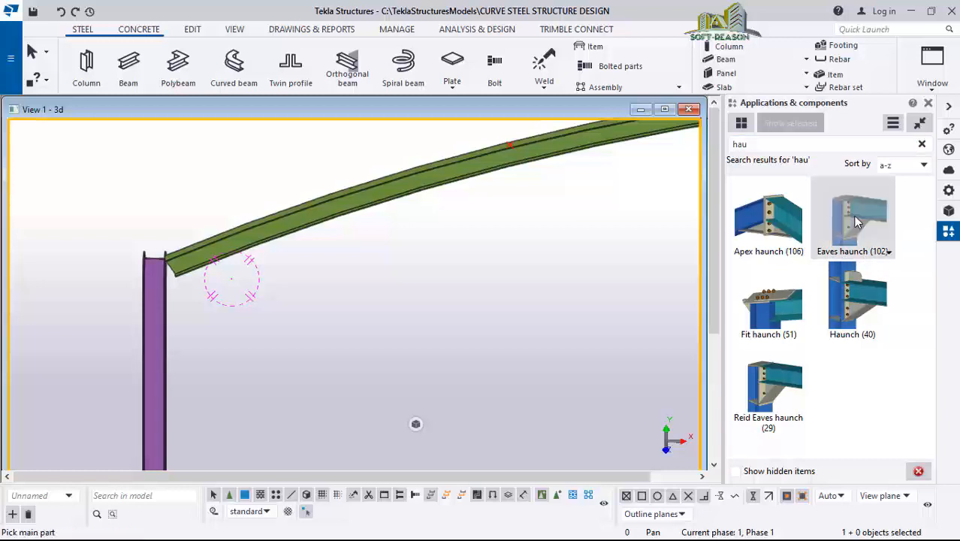
scroll(184, 220, "up", 2)
left_click(157, 317)
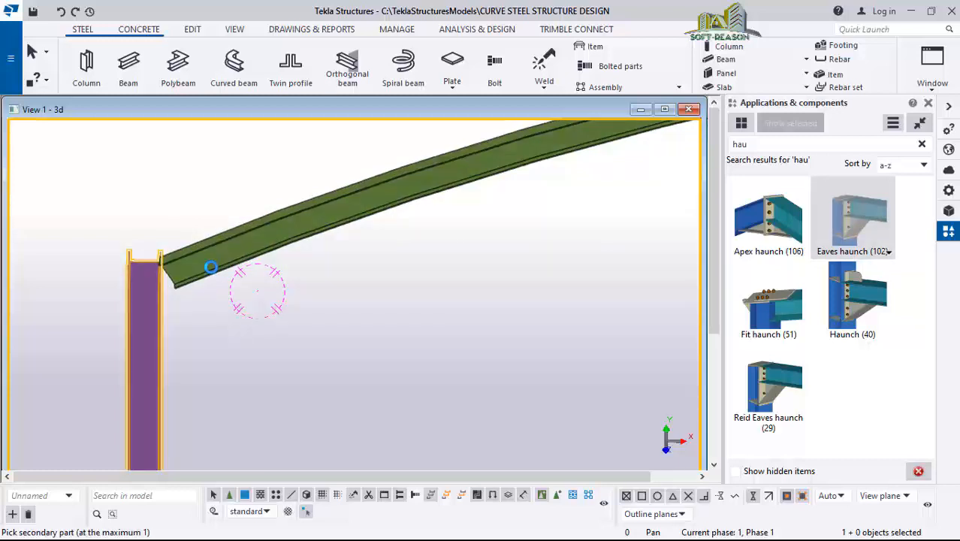
left_click(211, 268)
scroll(176, 285, "up", 4)
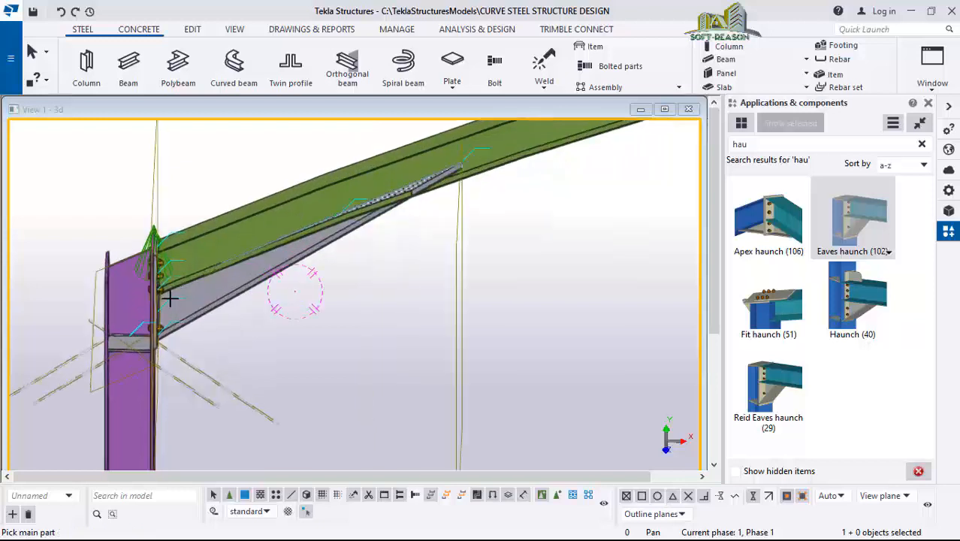
scroll(145, 249, "up", 2)
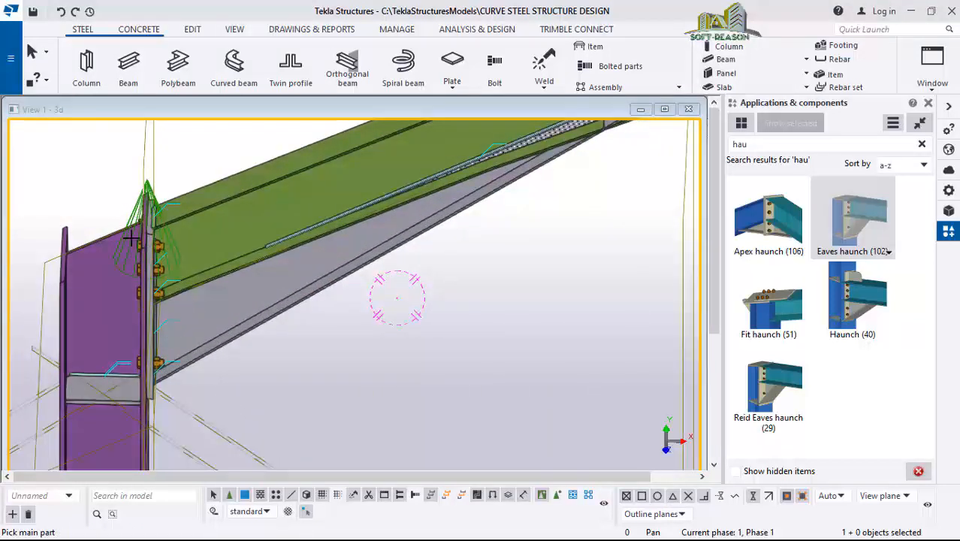
scroll(156, 210, "down", 5)
scroll(154, 224, "up", 5)
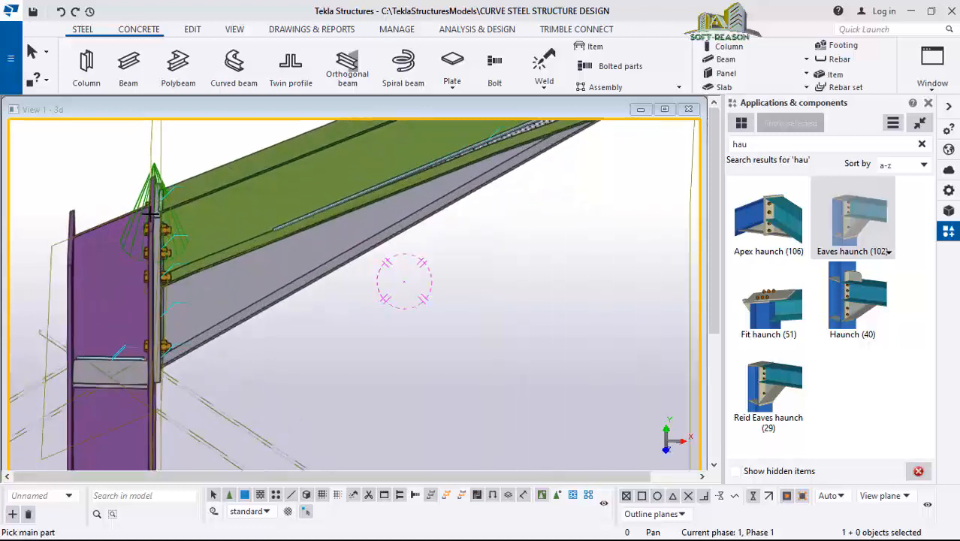
middle_click_drag(229, 279, 198, 369, "ctrl")
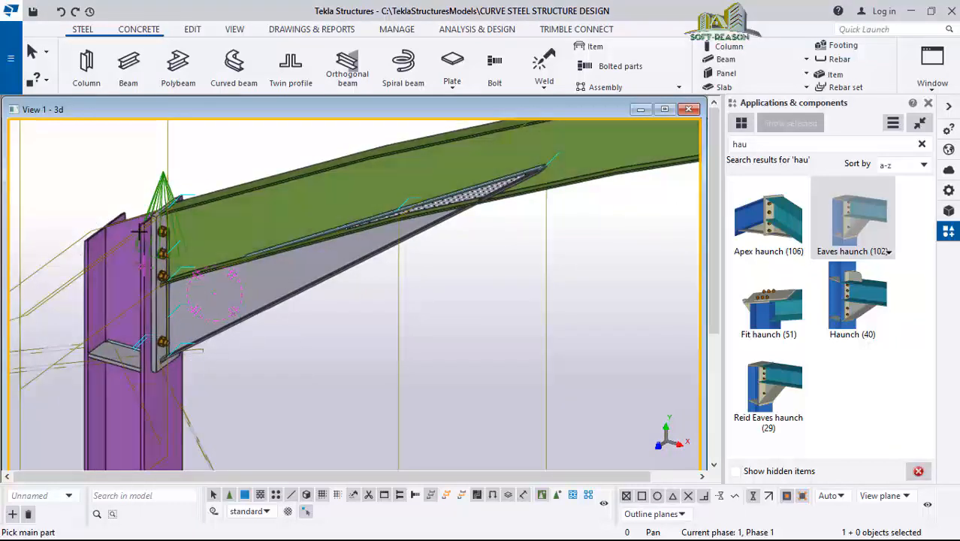
- Set the Haunch Length of the Eaves haunch (102) connection to 900 mm and apply the modification
left_click(32, 52)
left_click(249, 318)
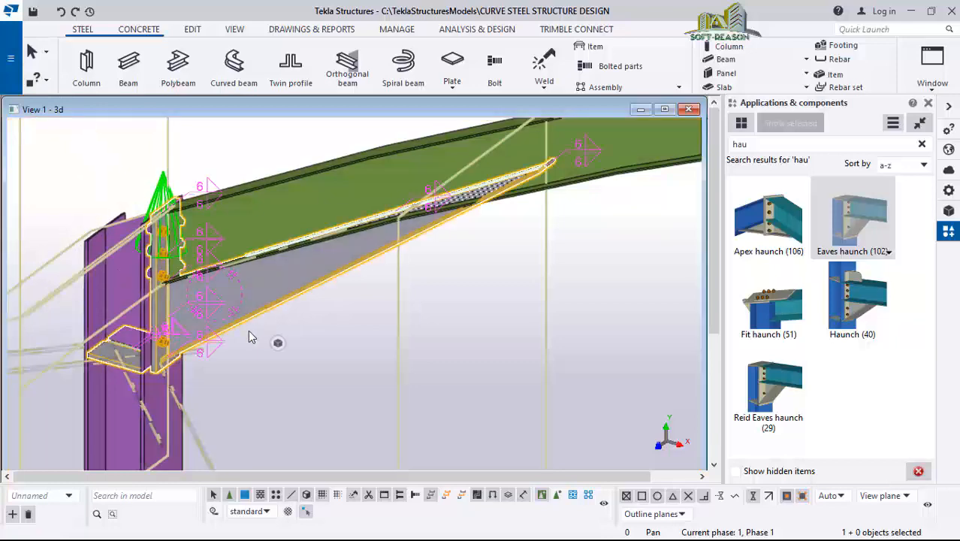
double_click(279, 299)
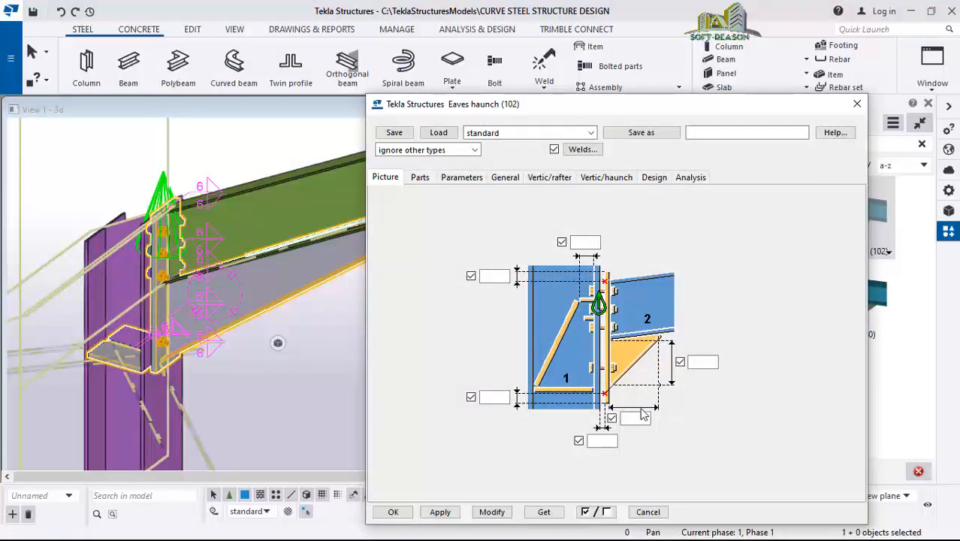
left_click(459, 179)
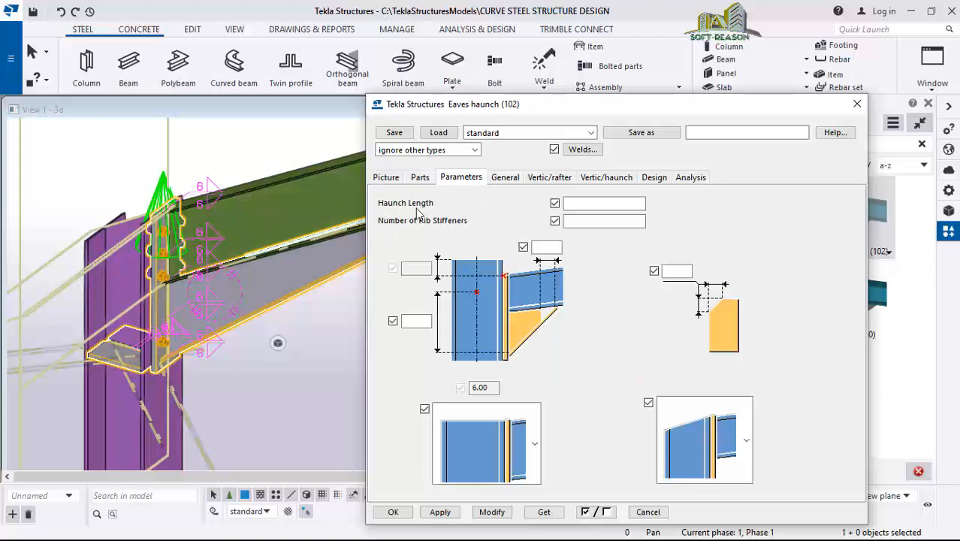
left_click(610, 202)
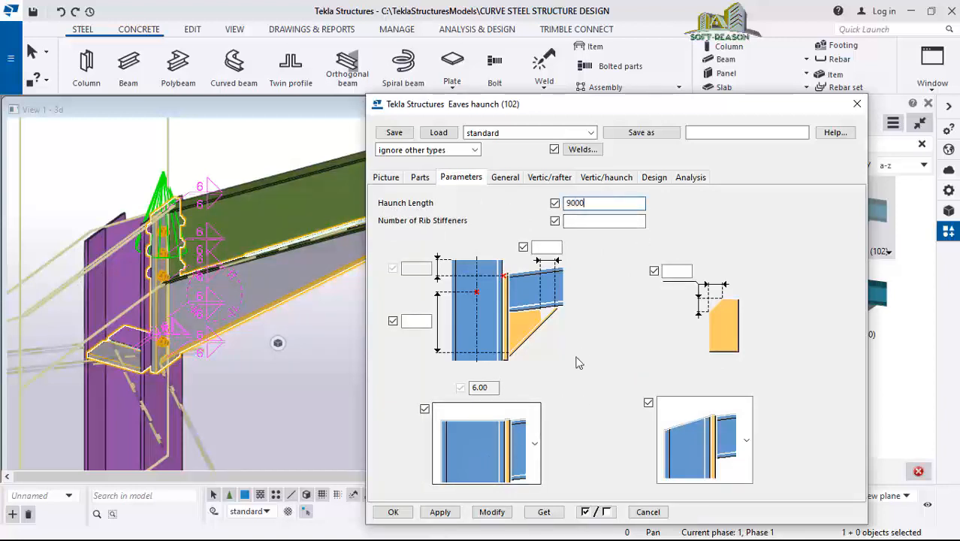
left_click(494, 513)
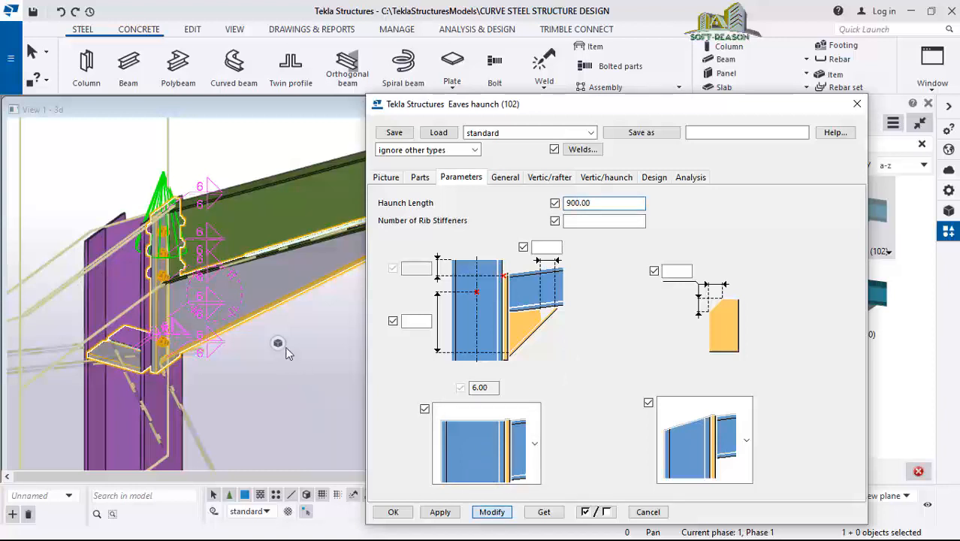
- Examine the modified haunch joint and the connection's vertical rafter bolt settings, and accept the connection properties
middle_click_drag(245, 343, 221, 357, "ctrl")
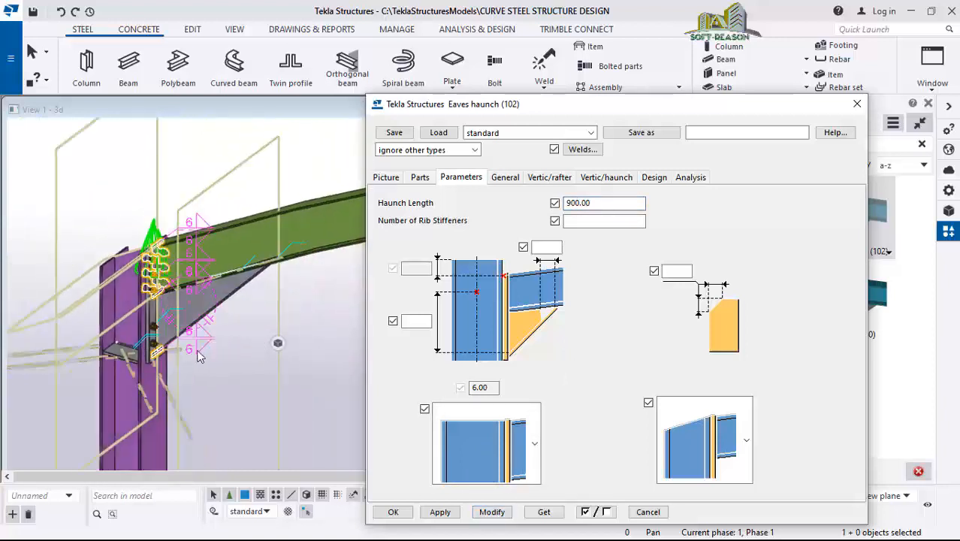
scroll(206, 355, "up", 1)
left_click(208, 332)
scroll(203, 323, "up", 2)
middle_click_drag(154, 239, 187, 321, "ctrl")
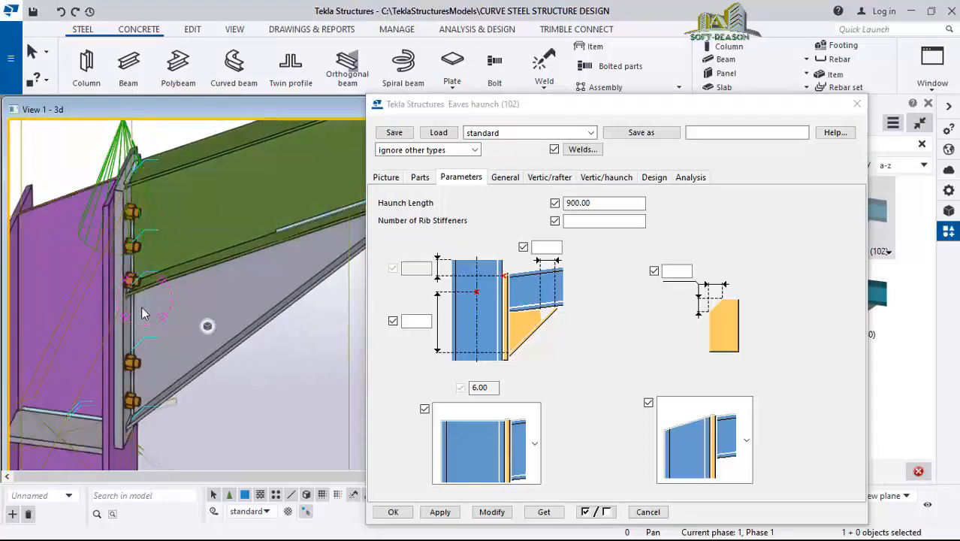
left_click(549, 178)
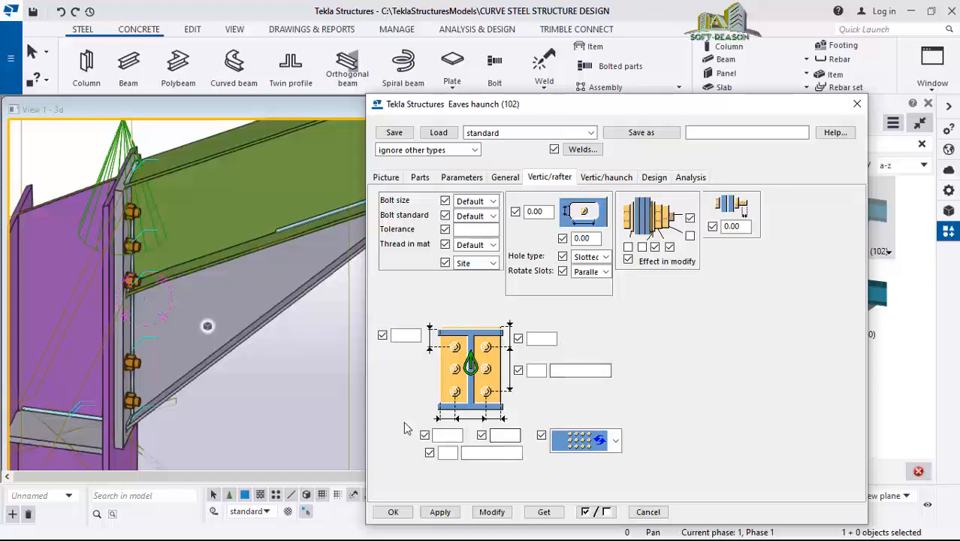
scroll(115, 331, "down", 3)
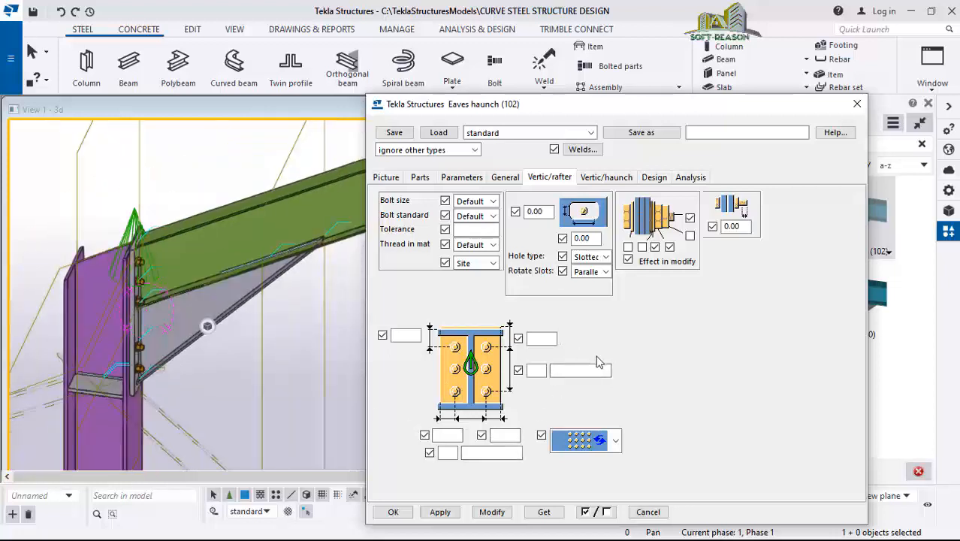
left_click(393, 512)
scroll(208, 327, "down", 5)
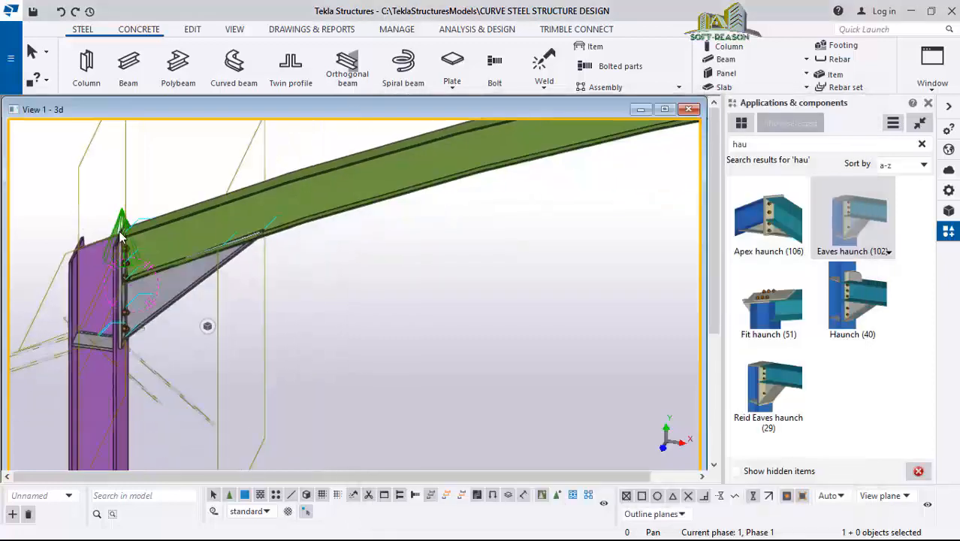
- Bring up the View 2 - Grid A elevation and frame the curved beam with both columns
scroll(116, 272, "down", 3)
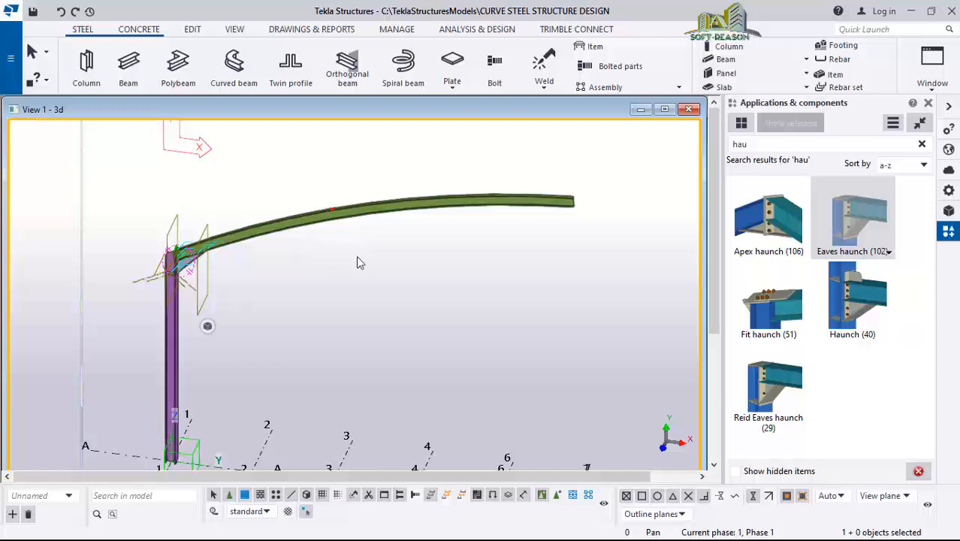
scroll(272, 246, "down", 2)
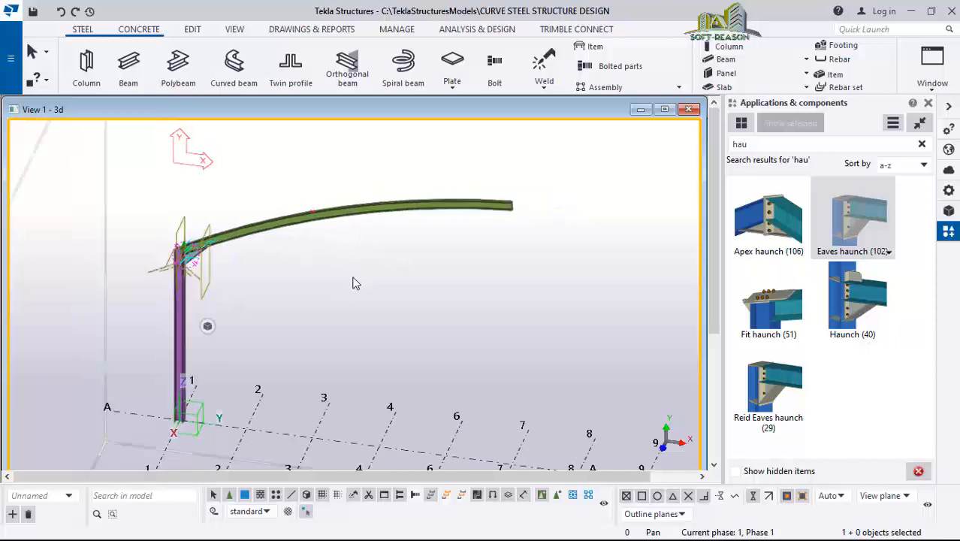
left_click(932, 72)
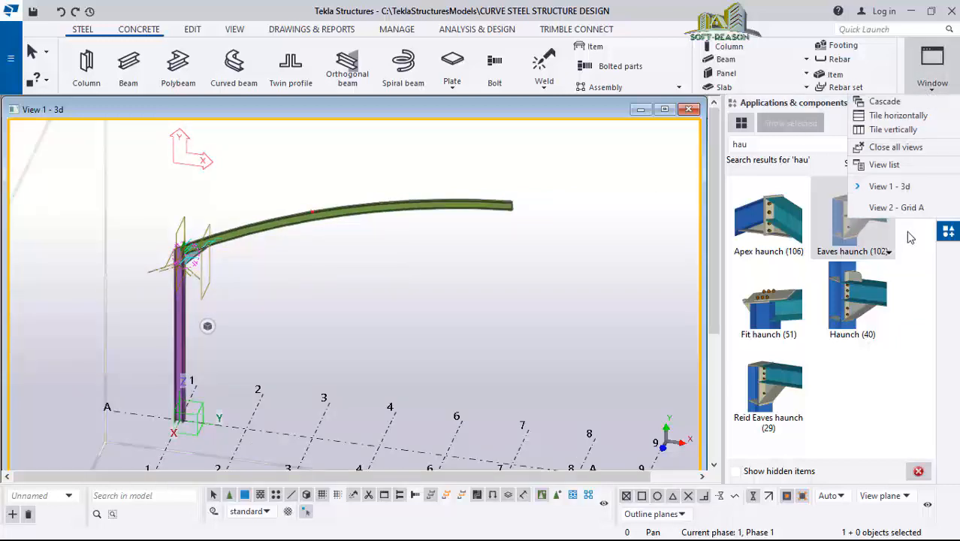
left_click(896, 207)
scroll(147, 331, "up", 3)
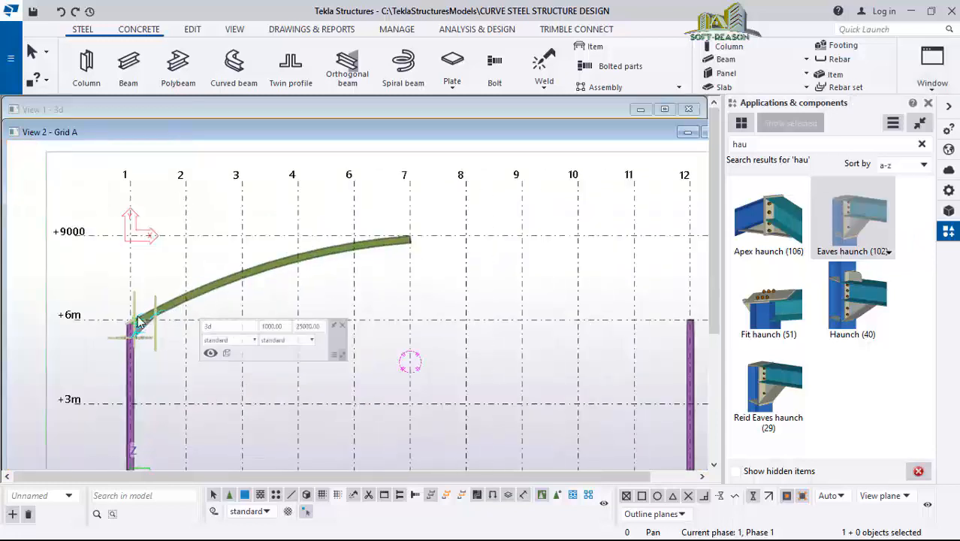
scroll(150, 335, "down", 1)
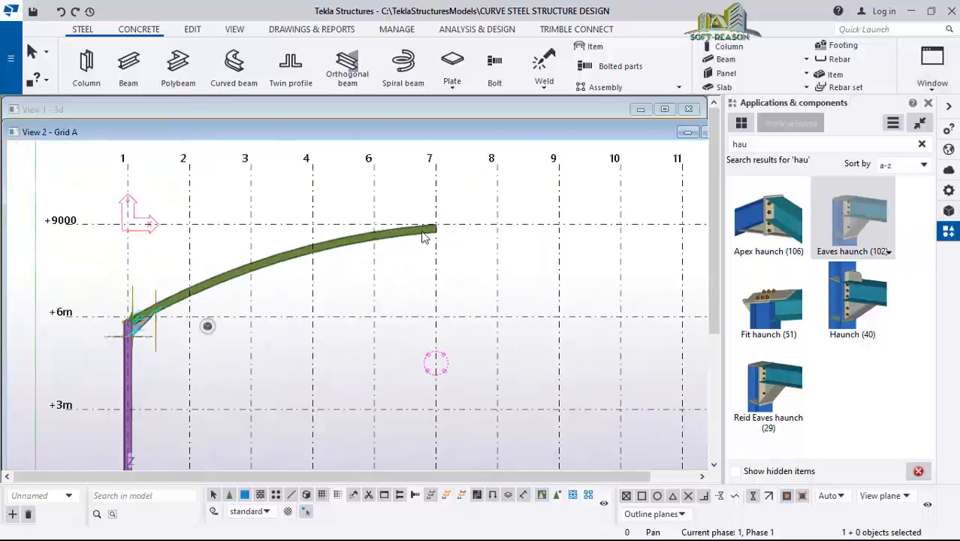
scroll(6, 278, "down", 1)
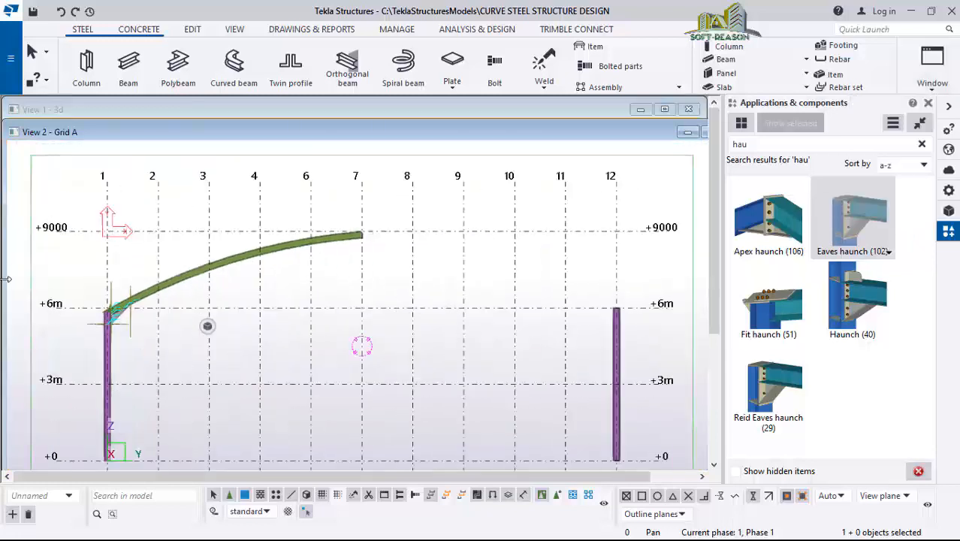
scroll(241, 270, "up", 2)
- Mirror-copy the curved beam about the vertical line at grid 7, with X0 10000, Y0 -3000 and angle 90
left_click(226, 254)
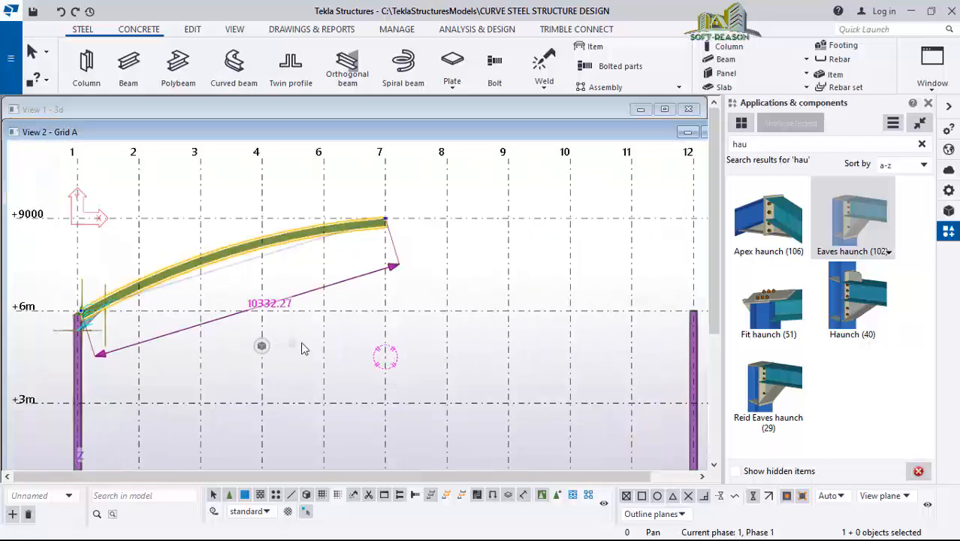
right_click(418, 190)
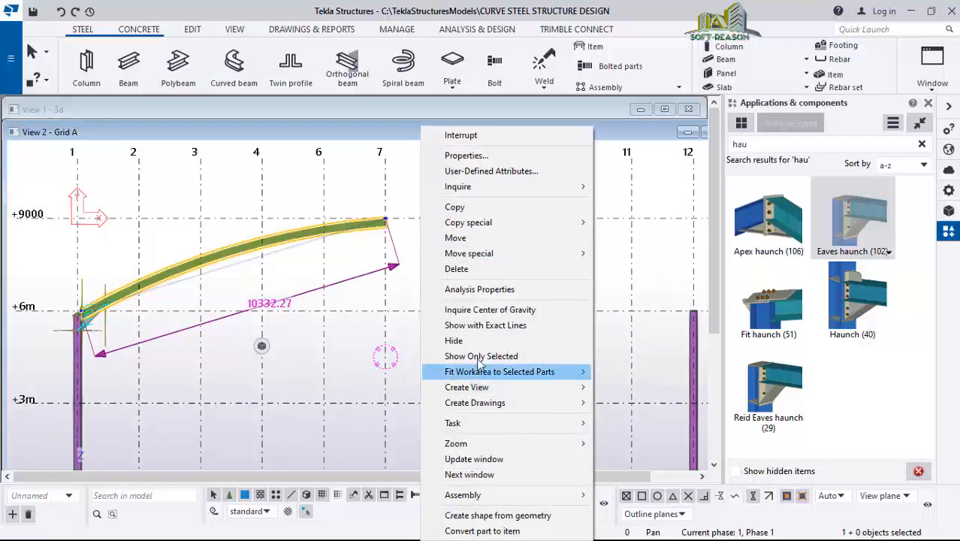
mouse_move(496, 222)
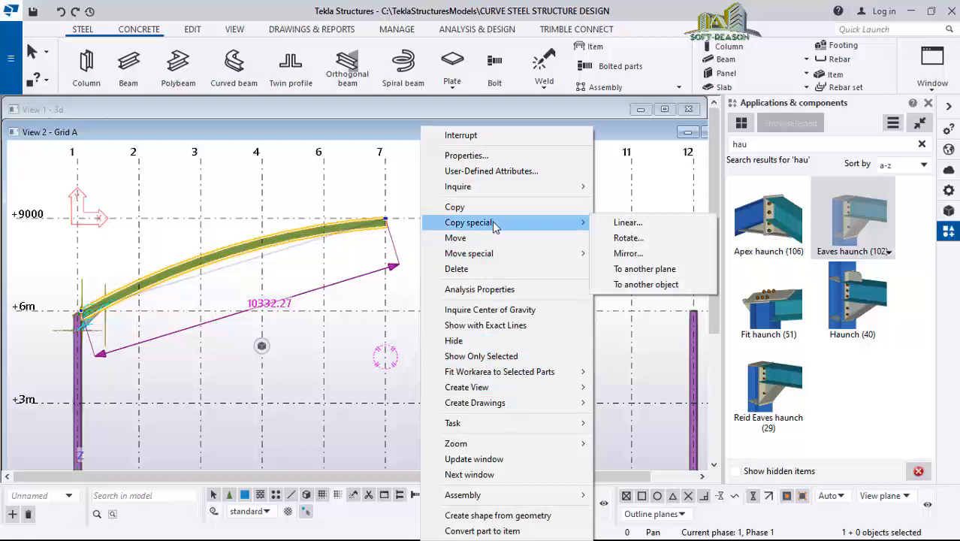
left_click(629, 253)
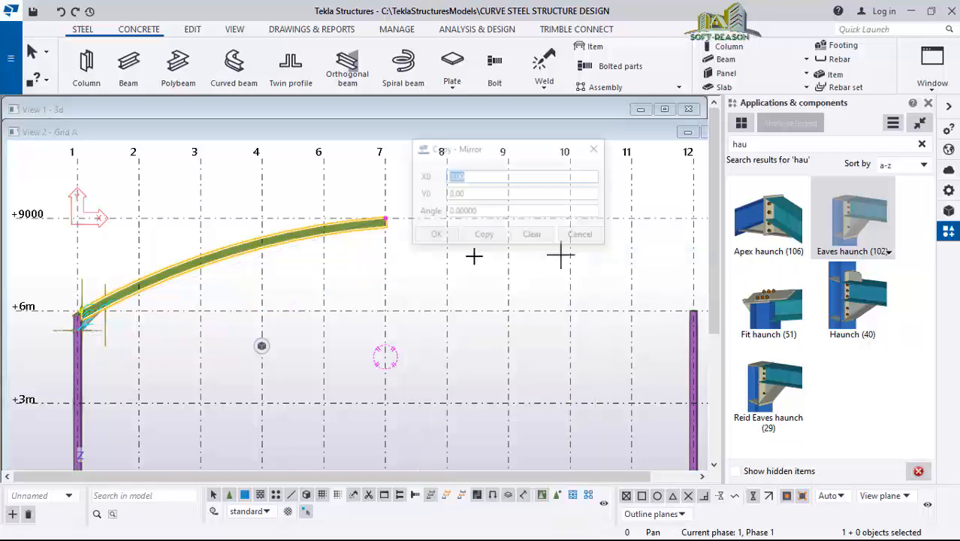
scroll(384, 199, "up", 1)
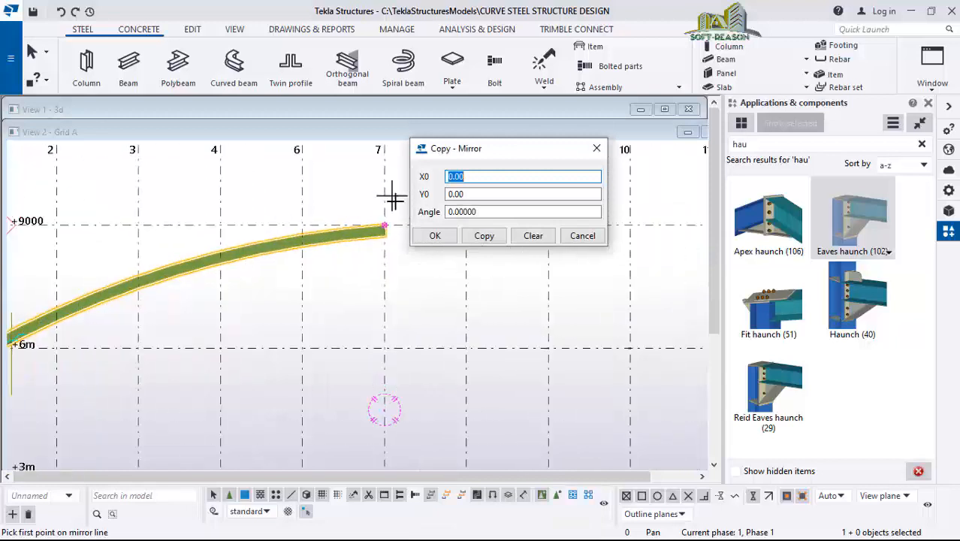
left_click(384, 348)
scroll(266, 403, "down", 2)
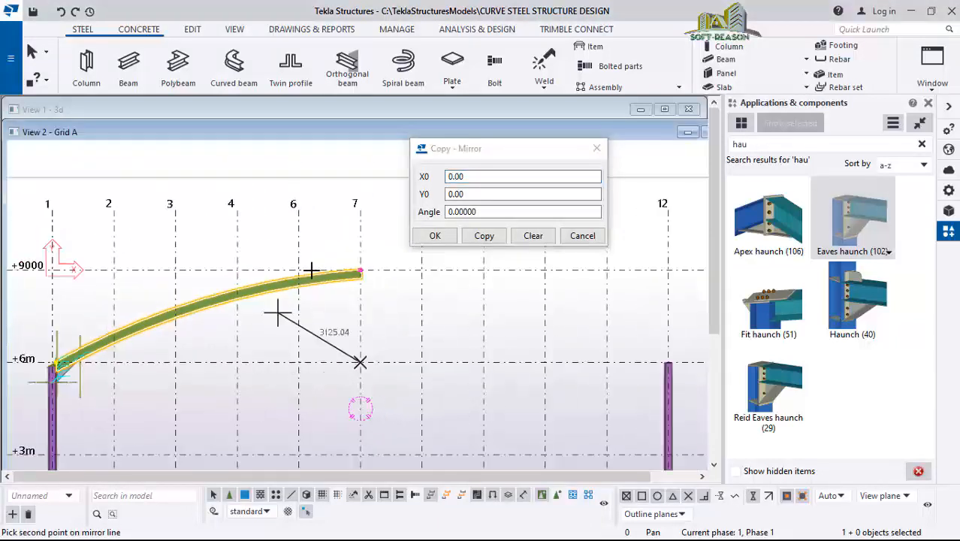
left_click(361, 213)
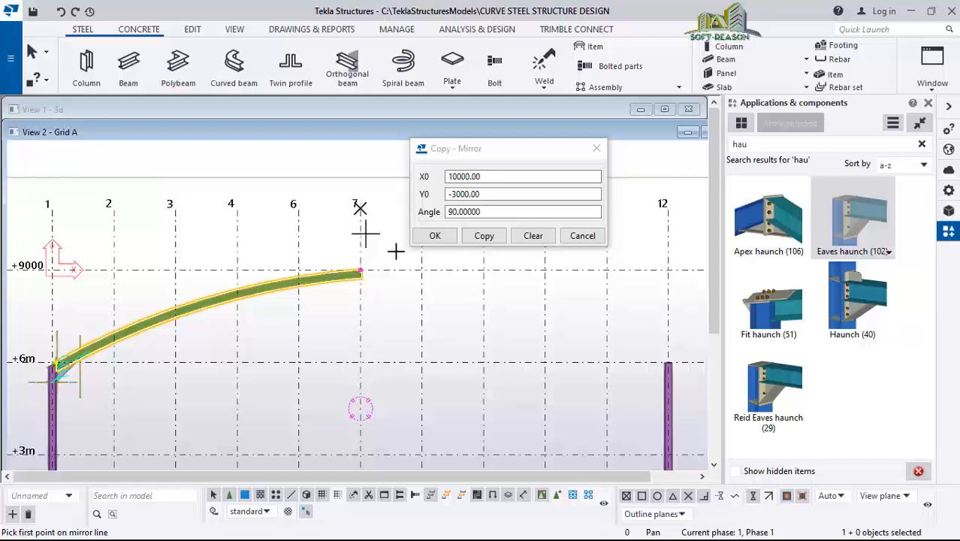
left_click(486, 236)
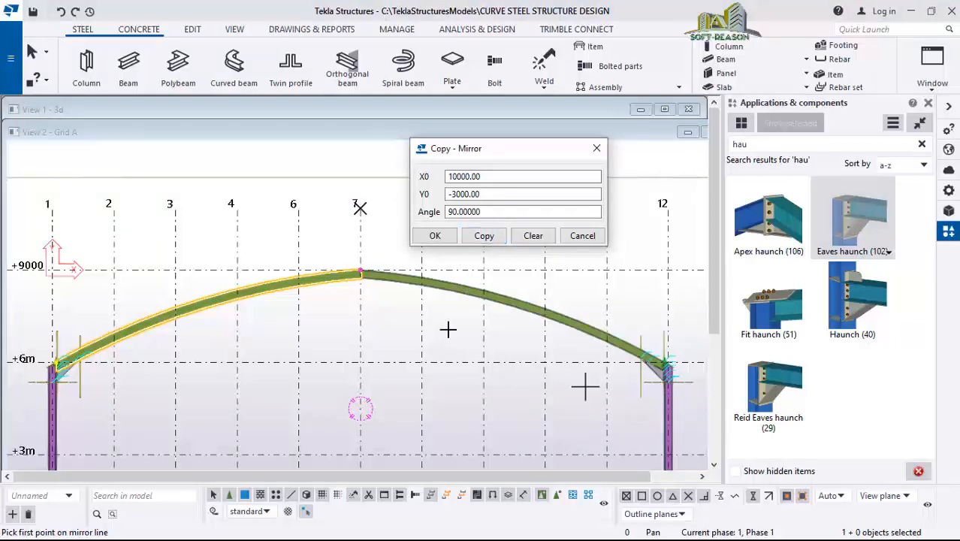
scroll(401, 296, "up", 2)
scroll(358, 296, "up", 4)
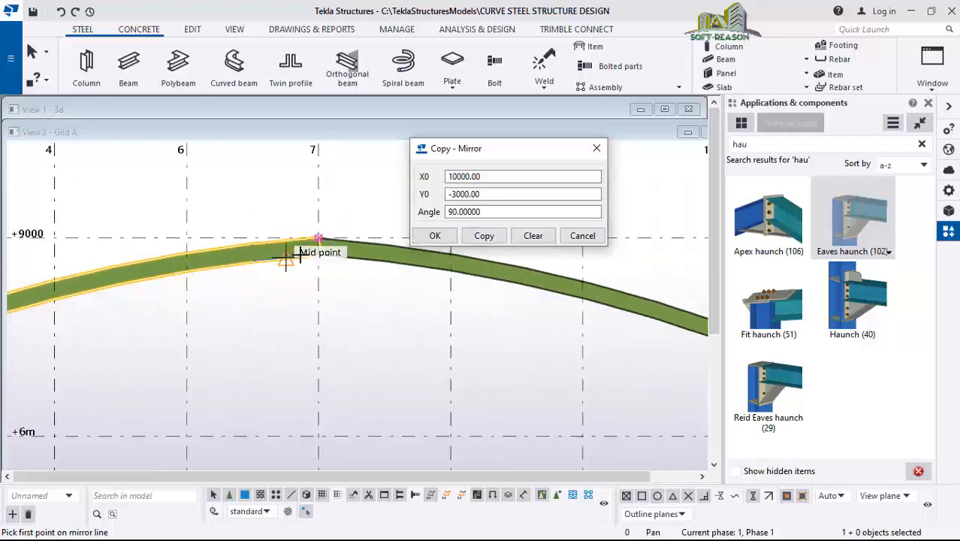
scroll(293, 255, "down", 4)
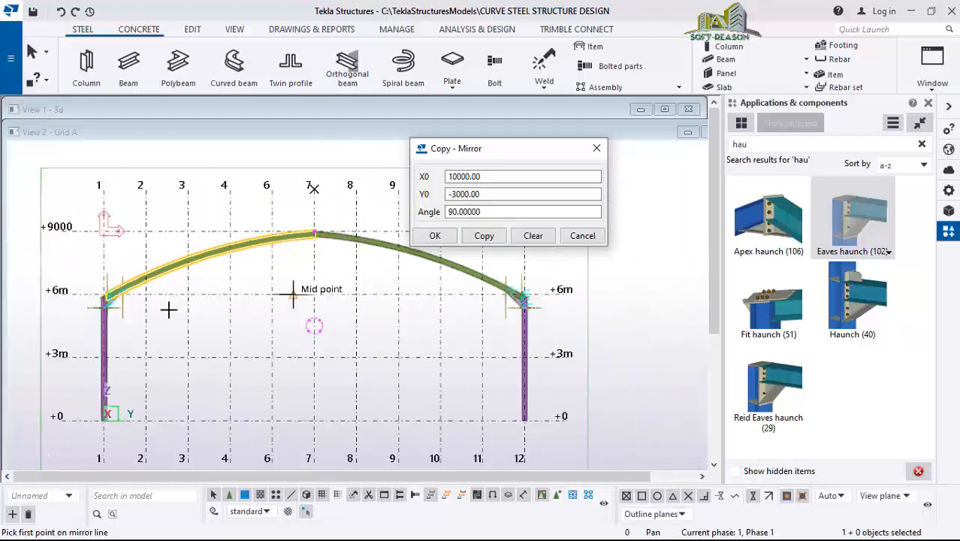
scroll(306, 242, "up", 3)
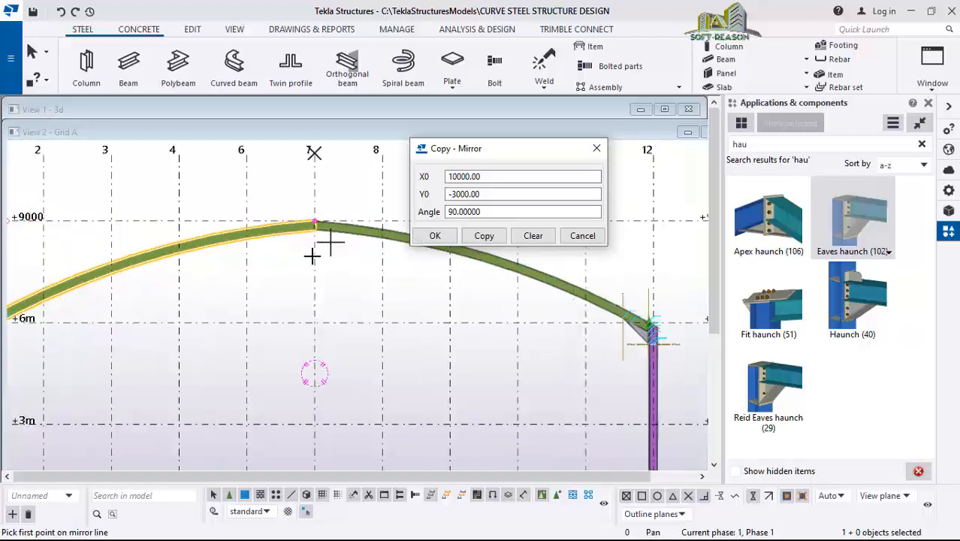
left_click(430, 236)
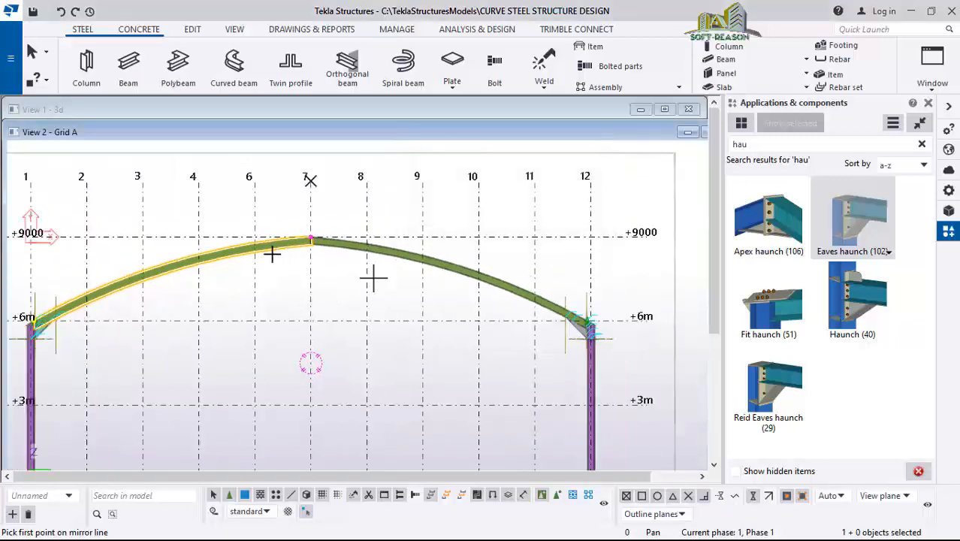
- Return to the 3D view and examine the arched frame with its curved beams and haunches at both columns
double_click(461, 114)
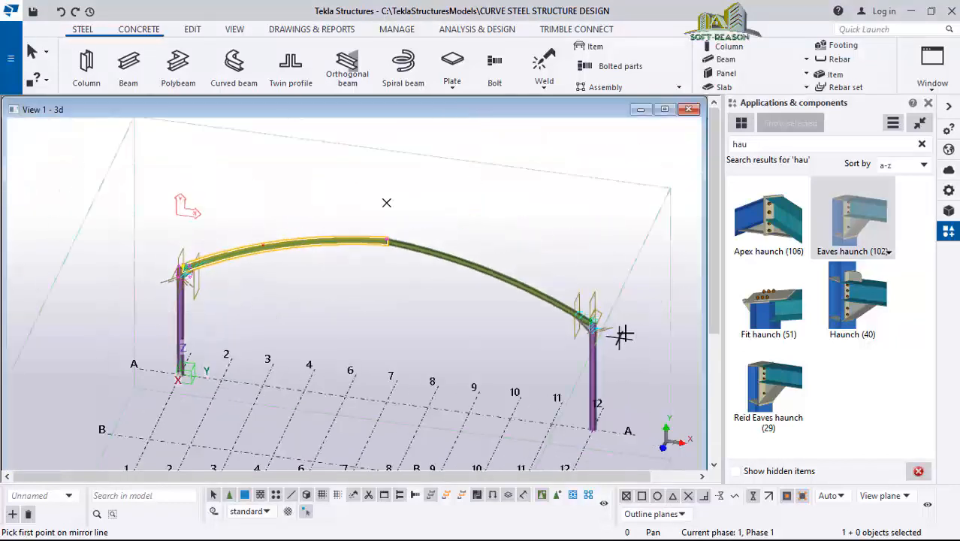
scroll(623, 333, "up", 2)
scroll(279, 252, "up", 1)
scroll(411, 266, "down", 2)
scroll(215, 307, "up", 2)
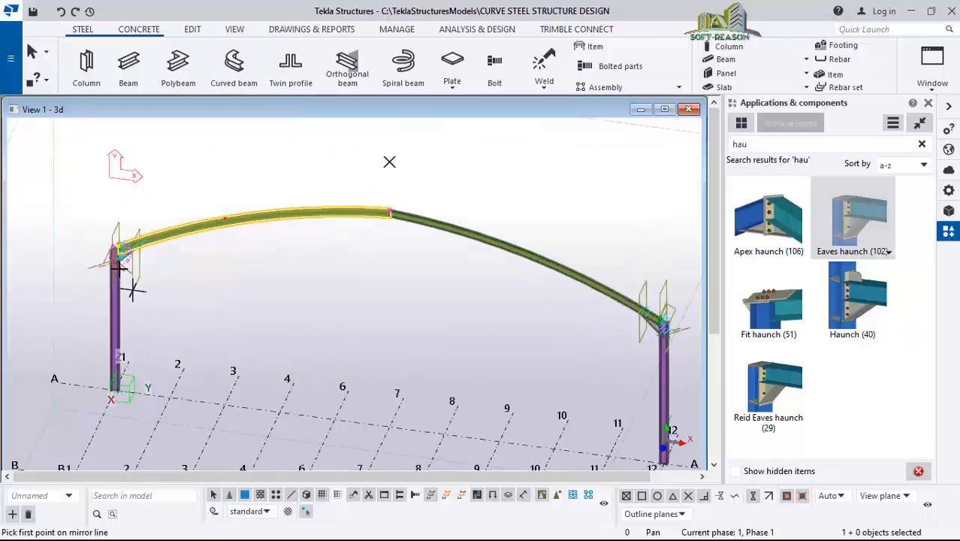
scroll(128, 269, "up", 2)
scroll(96, 253, "up", 1)
scroll(569, 179, "up", 1)
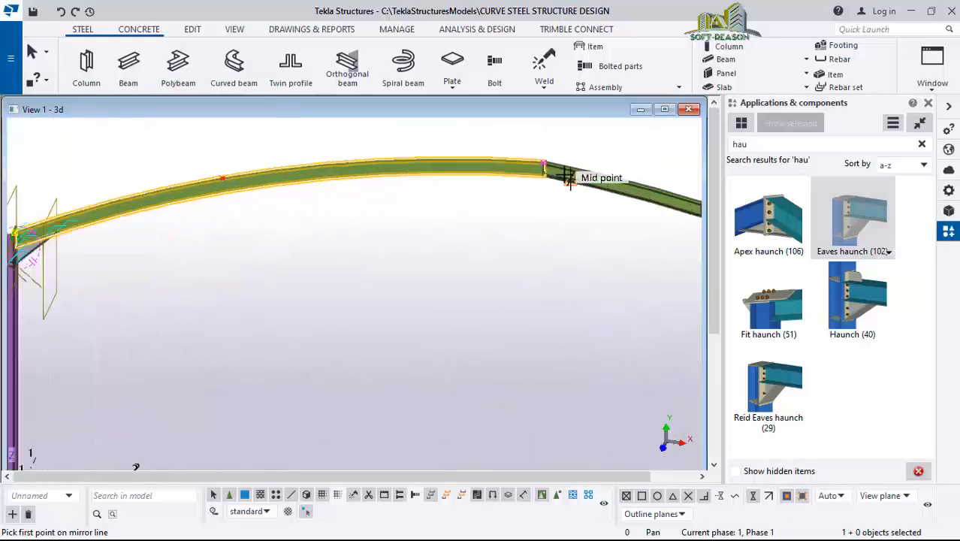
- Examine the ridge joint where the two curved beams meet at grid 7 from several angles
scroll(556, 168, "up", 4)
scroll(379, 303, "down", 3)
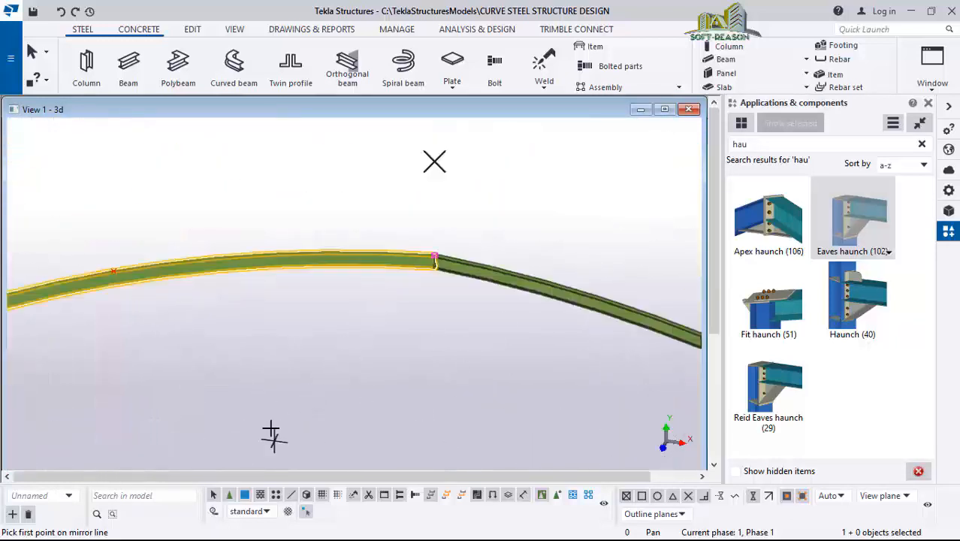
scroll(444, 276, "up", 1)
scroll(463, 260, "up", 1)
middle_click_drag(430, 275, 208, 256, "ctrl")
scroll(409, 290, "up", 2)
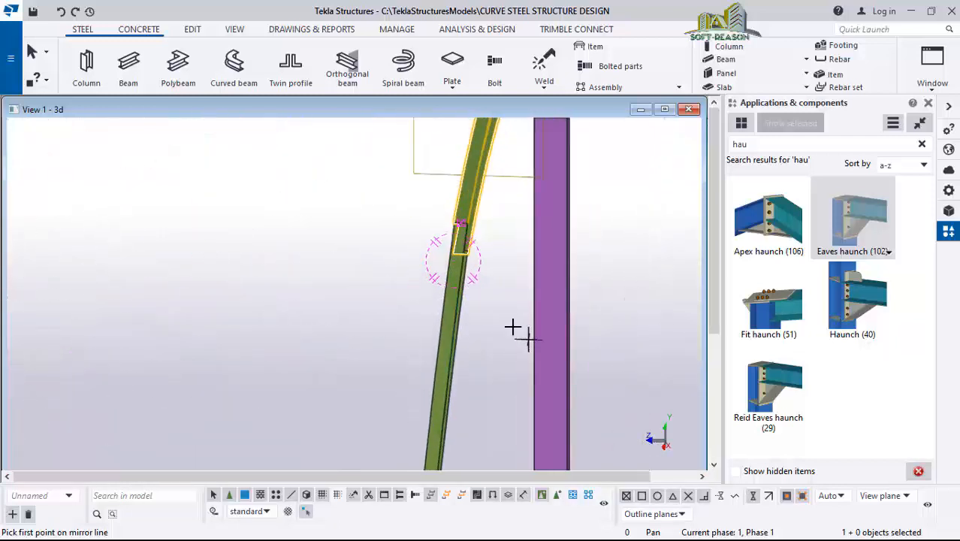
scroll(481, 260, "up", 1)
middle_click_drag(473, 264, 455, 271, "ctrl")
scroll(533, 222, "down", 2)
scroll(536, 252, "down", 1)
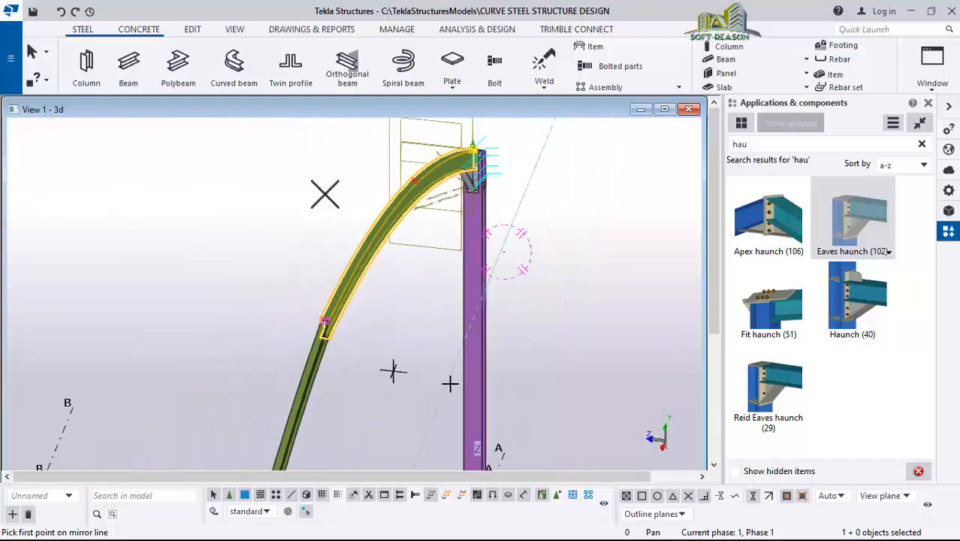
scroll(341, 367, "up", 3)
middle_click_drag(314, 342, 331, 390, "ctrl")
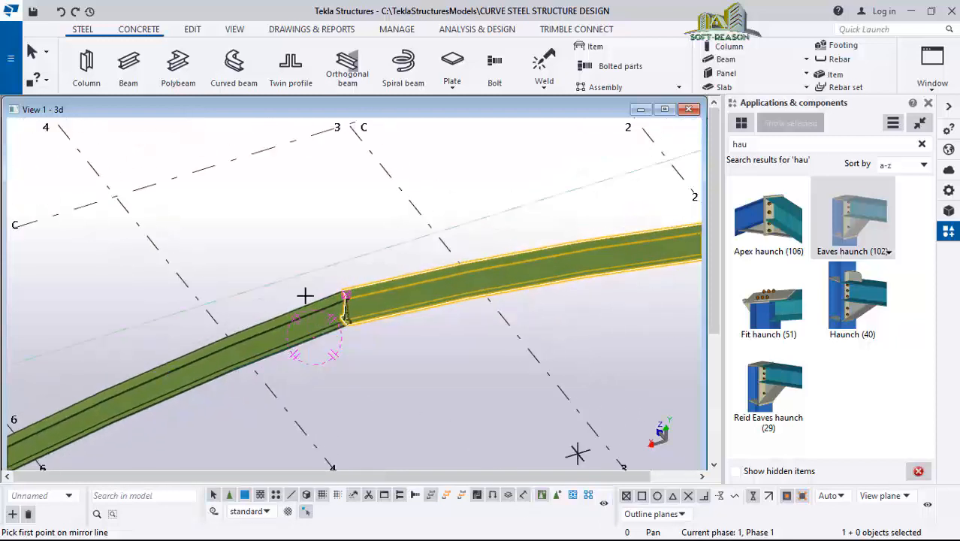
- Apply the Apex haunch (106) component between the two curved beams at the grid 7 ridge joint
left_click(463, 349)
scroll(463, 348, "up", 1)
scroll(348, 246, "down", 1)
scroll(365, 365, "down", 2)
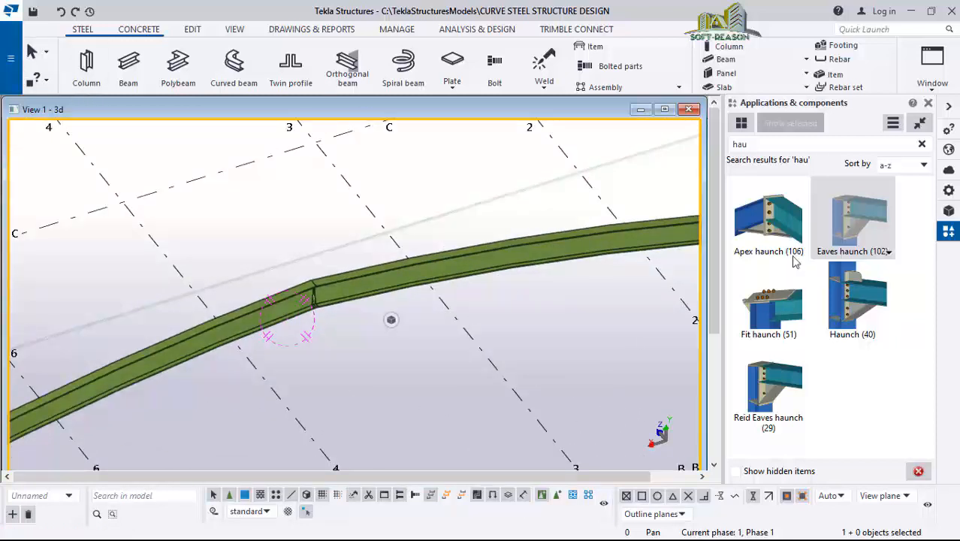
left_click(778, 233)
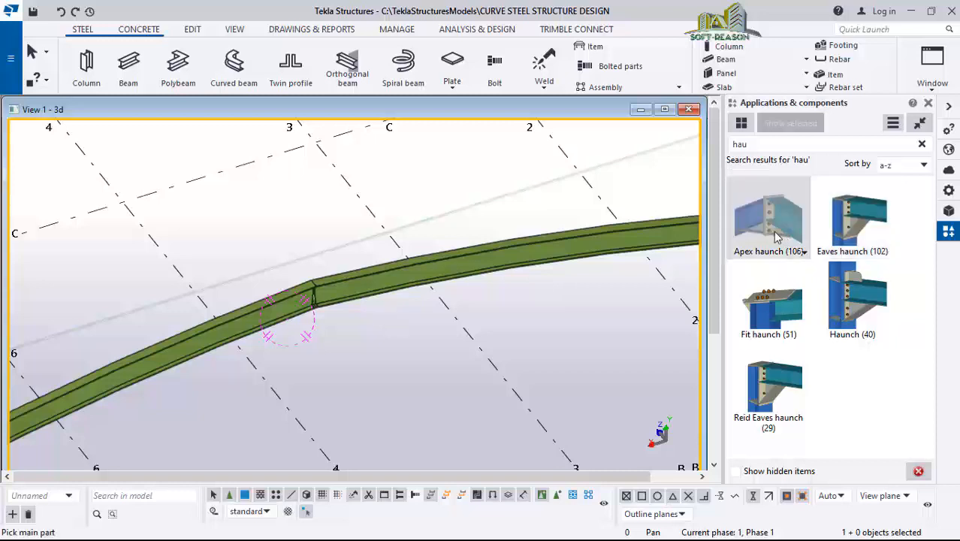
left_click(294, 314)
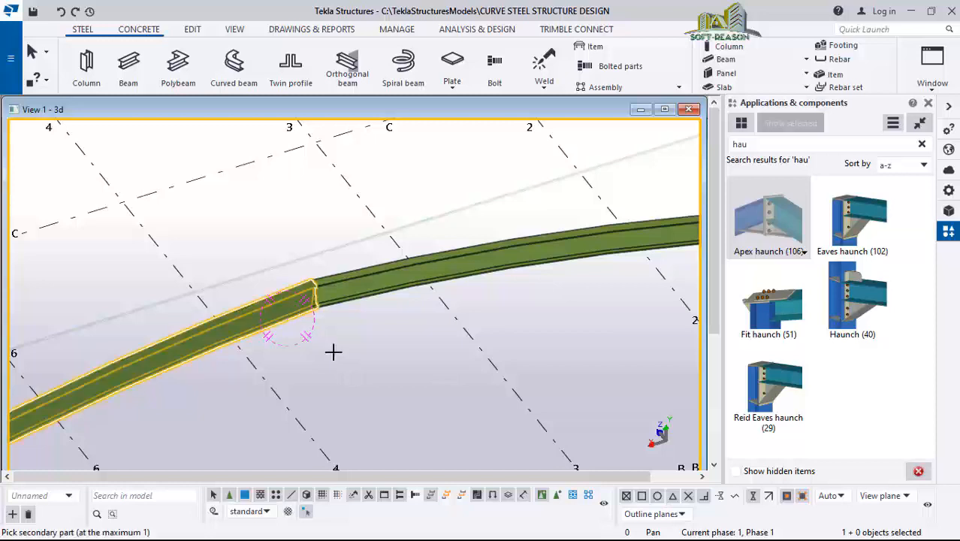
left_click(348, 305)
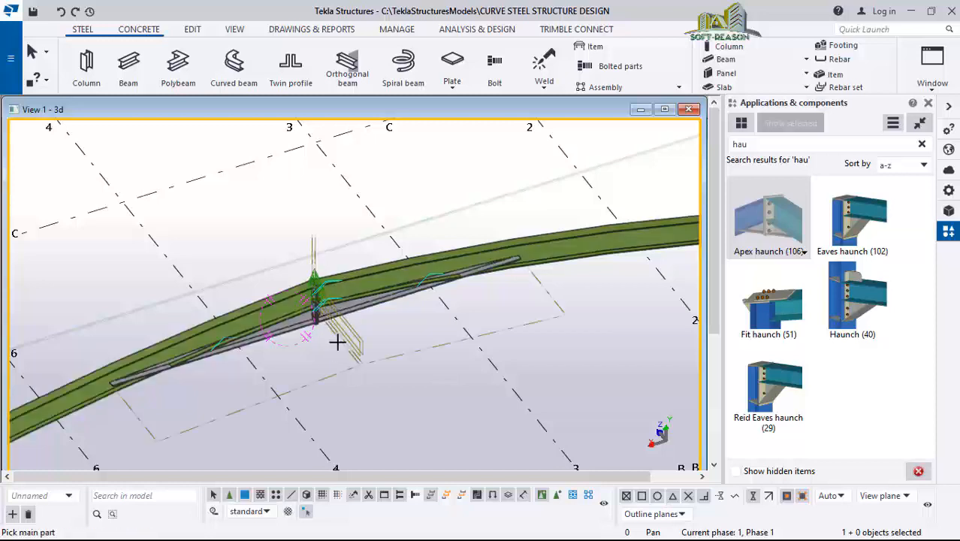
- Examine the apex haunch plates, bolts and tapered ends at the ridge from several angles, and end the component command
middle_click_drag(332, 347, 327, 326)
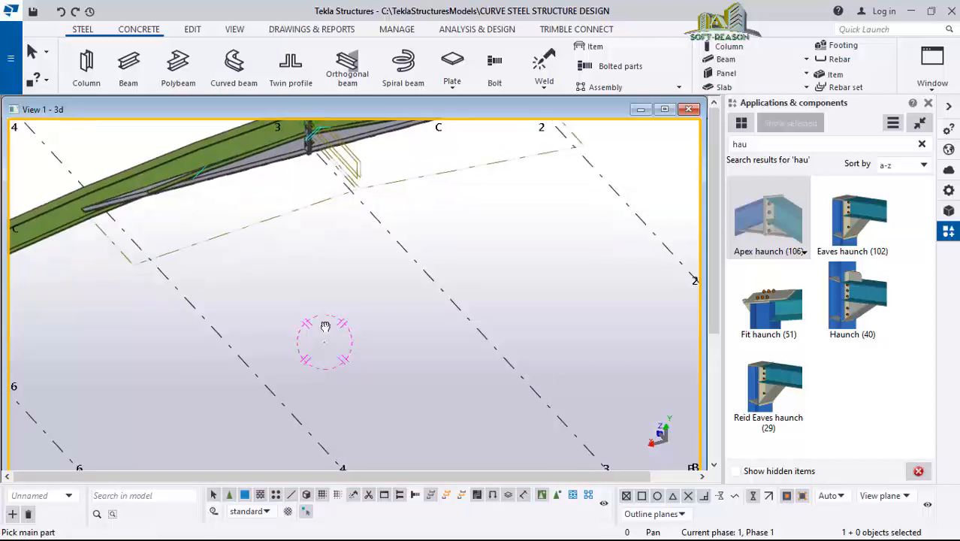
scroll(424, 429, "down", 2)
scroll(352, 215, "up", 4)
scroll(323, 257, "up", 2)
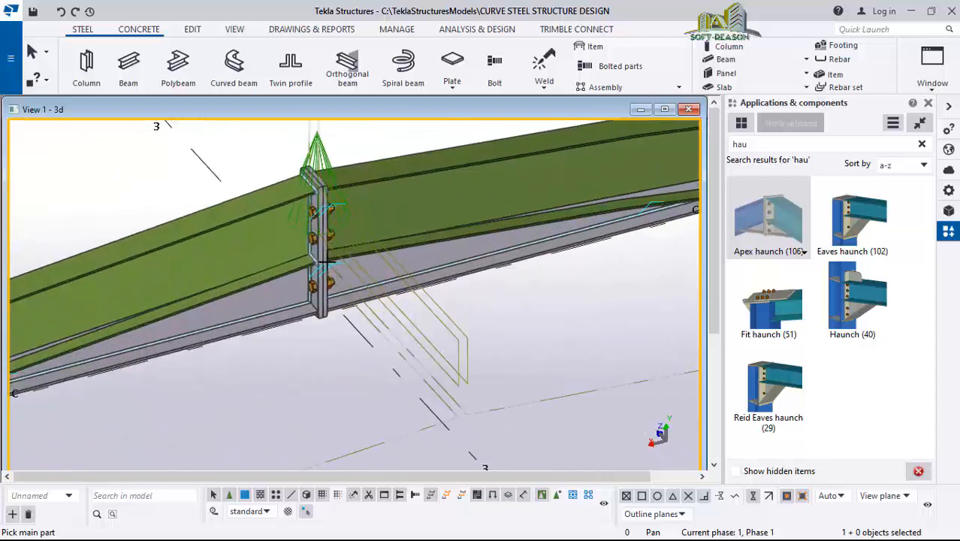
middle_click_drag(330, 257, 362, 208, "ctrl")
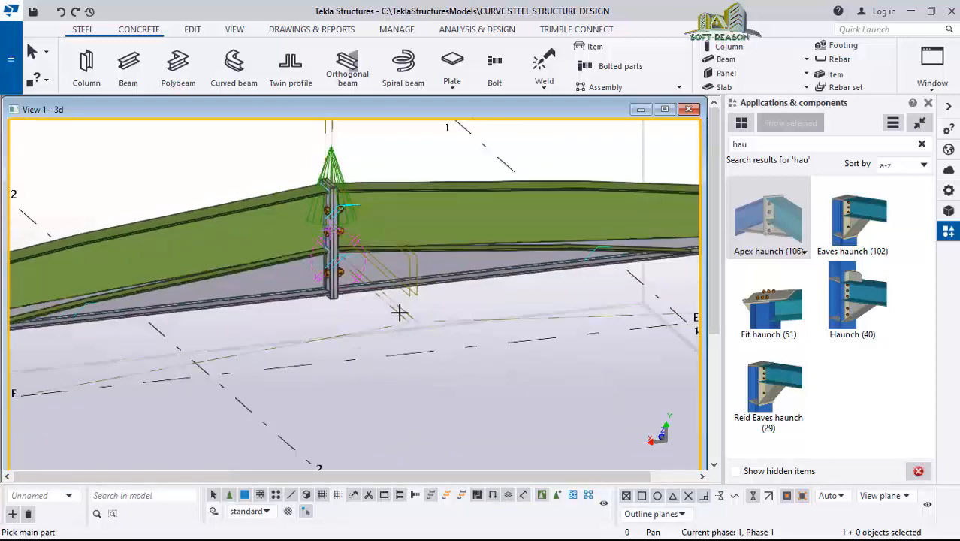
middle_click_drag(373, 281, 417, 339, "ctrl")
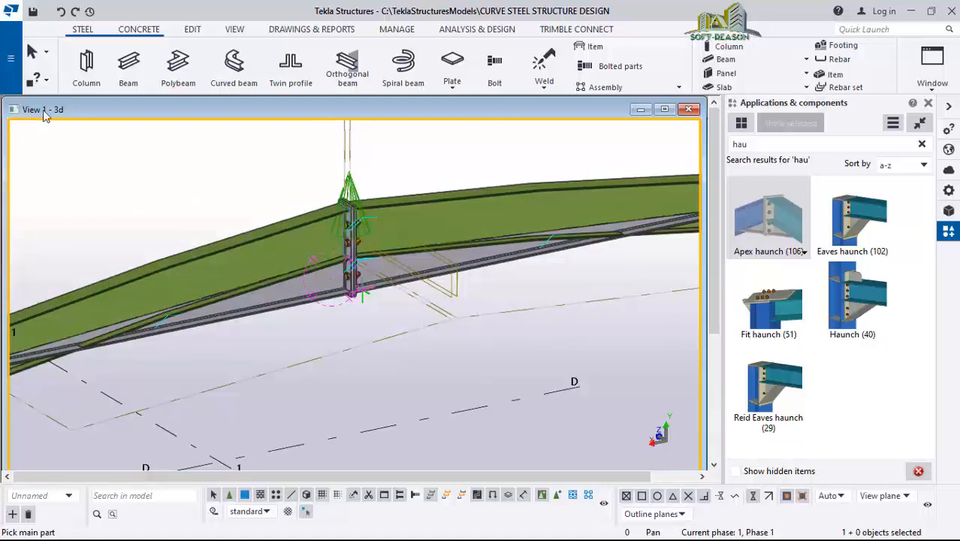
right_click(193, 166)
left_click(253, 161)
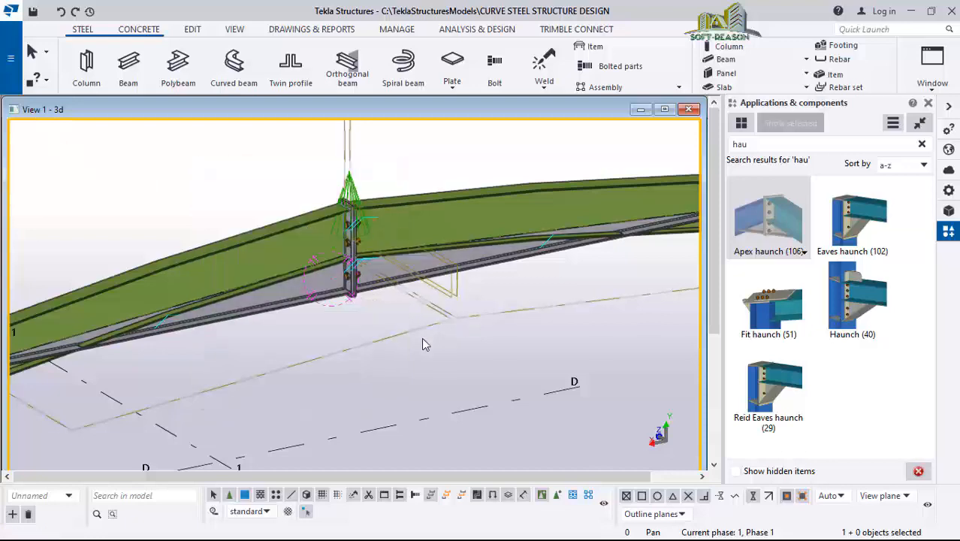
- Set both haunch lengths of the ridge's apex haunch to 500 and apply the change to the connection
double_click(262, 313)
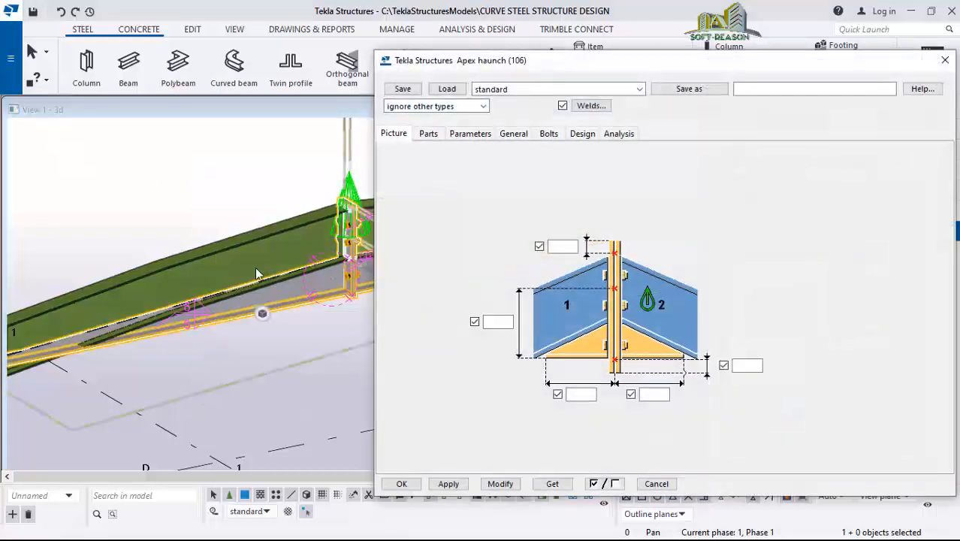
scroll(150, 258, "down", 5)
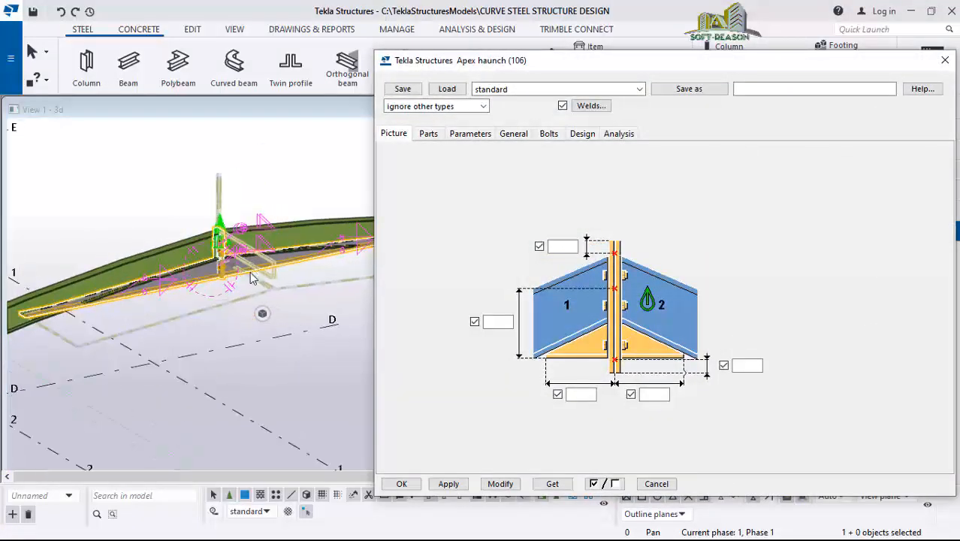
middle_click_drag(252, 278, 174, 293, "ctrl")
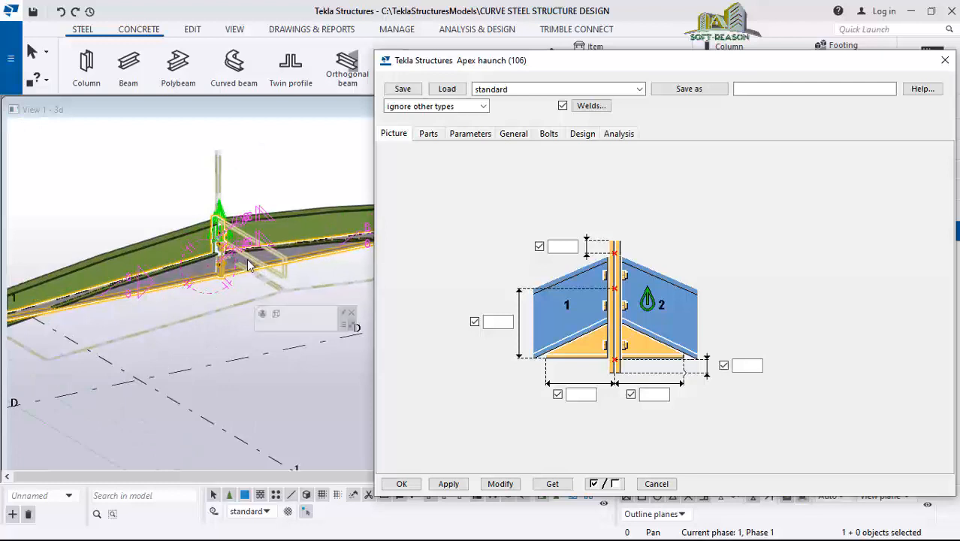
middle_click_drag(248, 265, 257, 289, "ctrl")
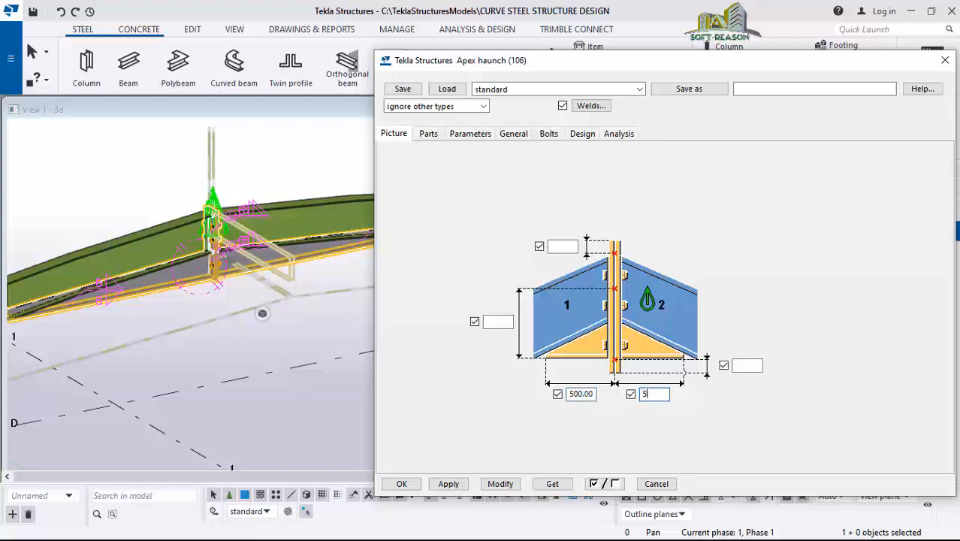
left_click(500, 485)
scroll(247, 269, "up", 5)
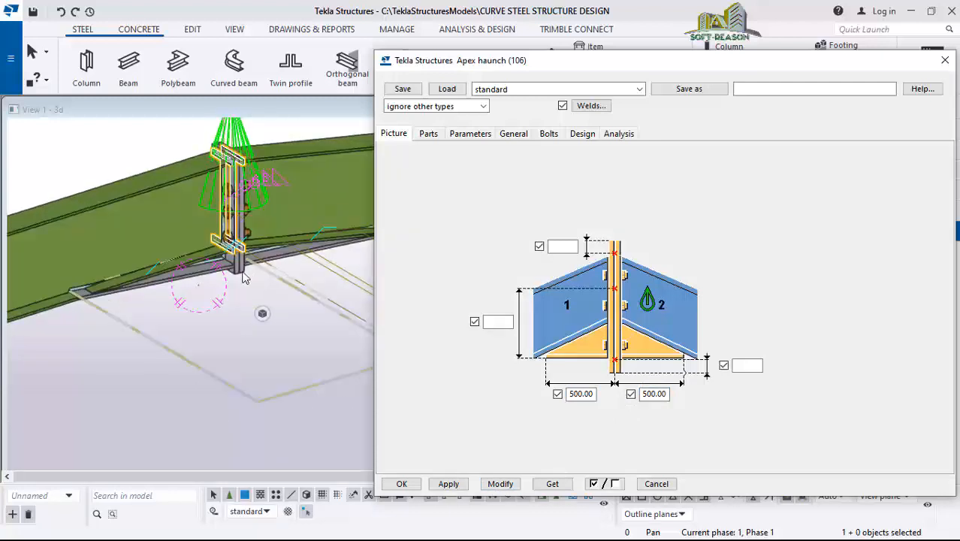
middle_click_drag(242, 273, 269, 278, "ctrl")
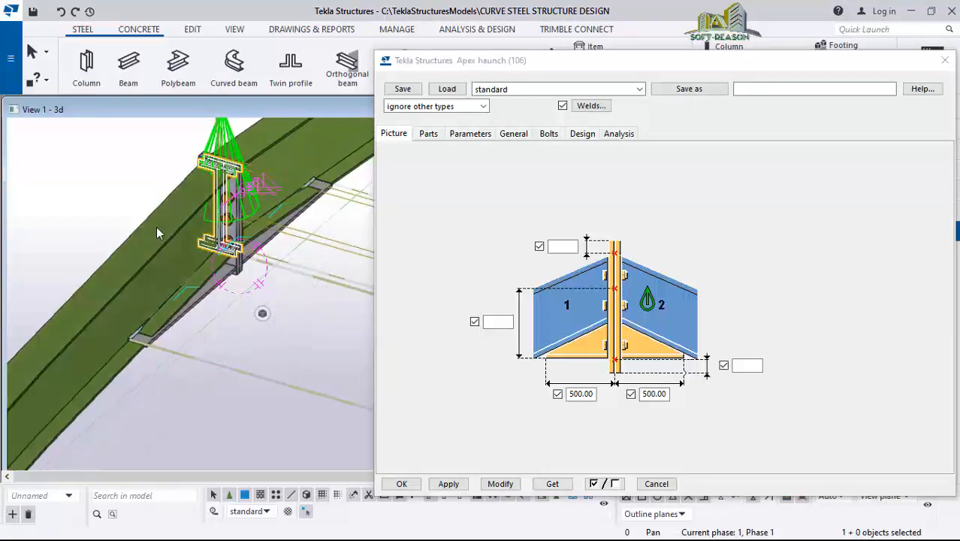
left_click(448, 484)
left_click(401, 484)
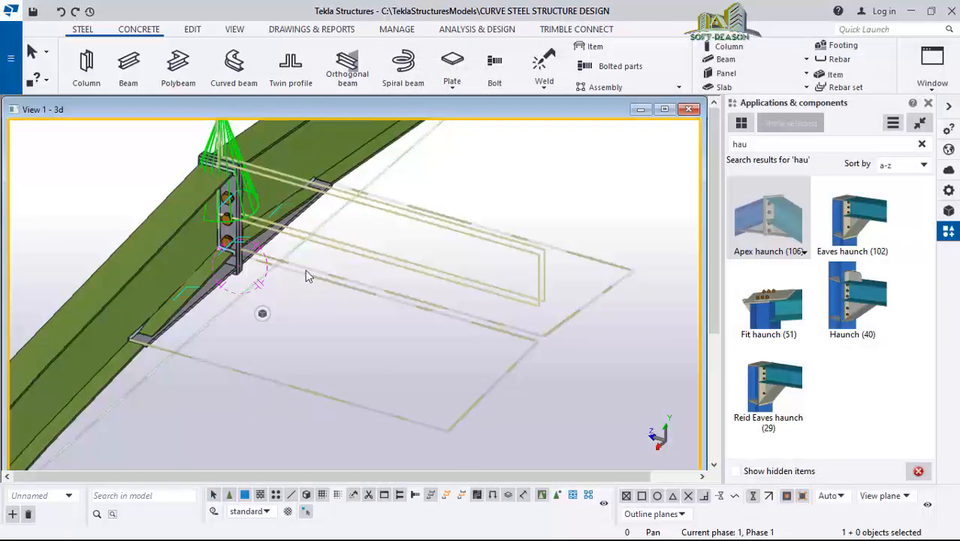
- Bring up the View 2 - Grid A elevation and frame the whole arch from grid 1 to grid 12
scroll(306, 277, "down", 10)
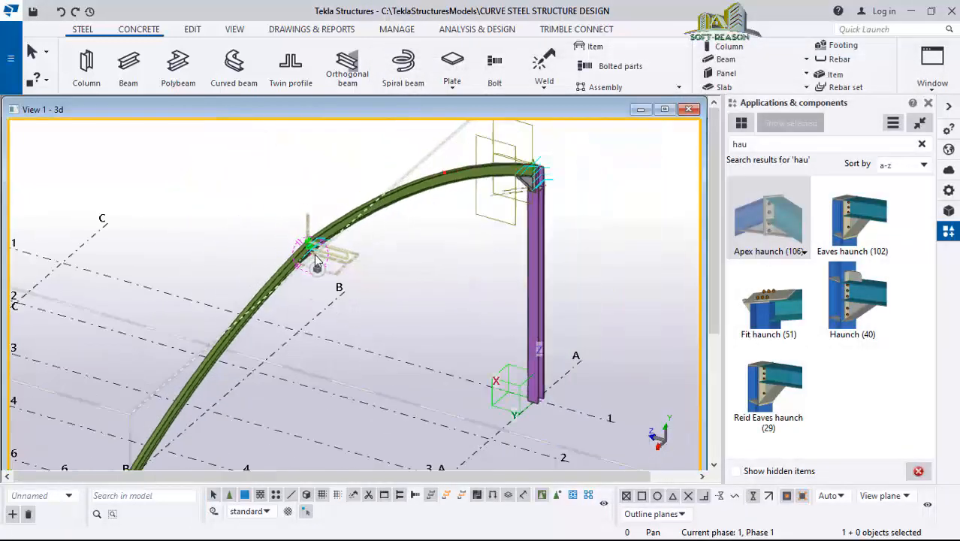
scroll(401, 199, "down", 6)
scroll(246, 393, "up", 3)
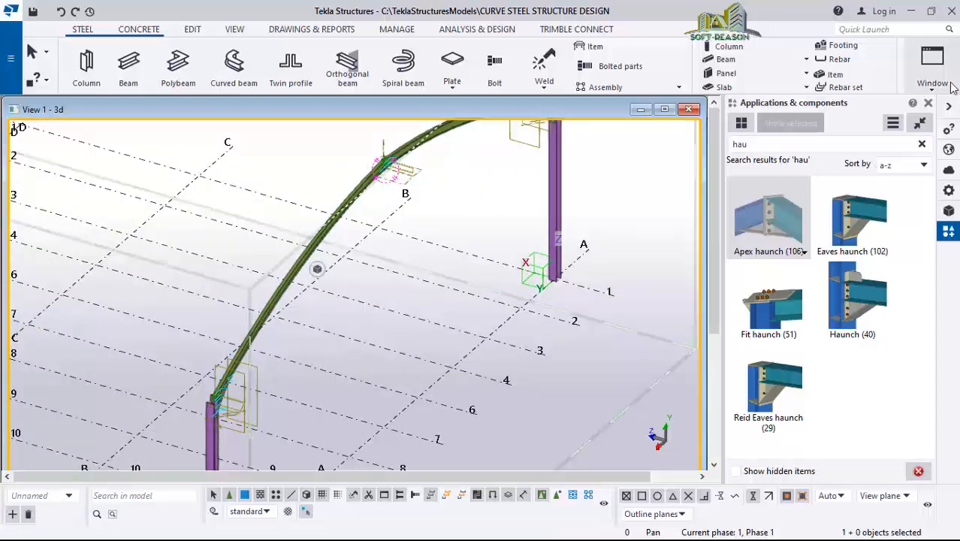
left_click(933, 67)
left_click(893, 207)
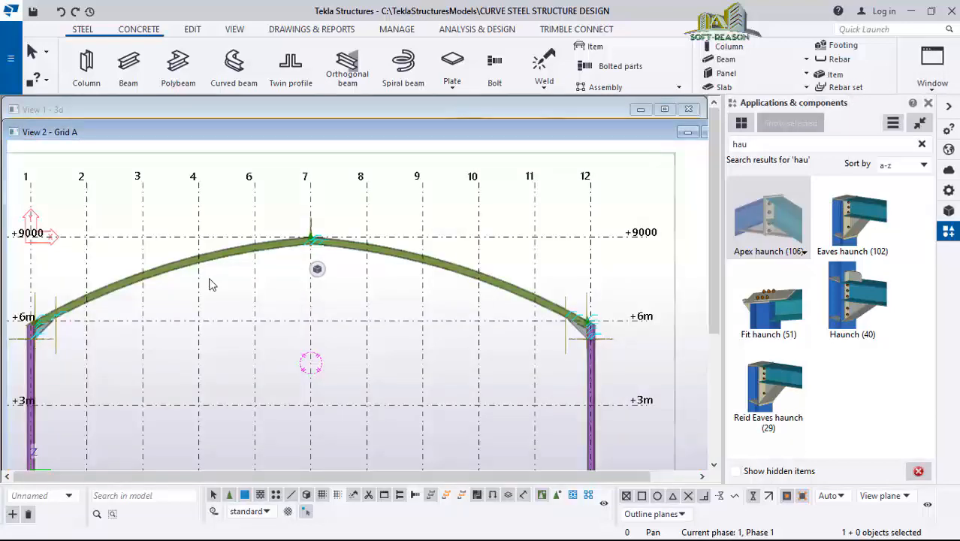
scroll(405, 282, "down", 2)
scroll(158, 286, "up", 5)
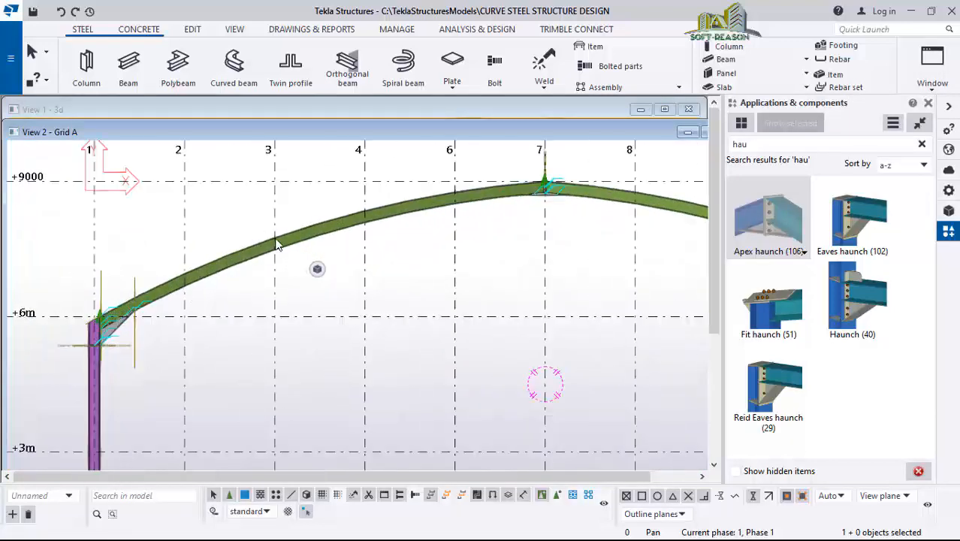
scroll(191, 268, "down", 5)
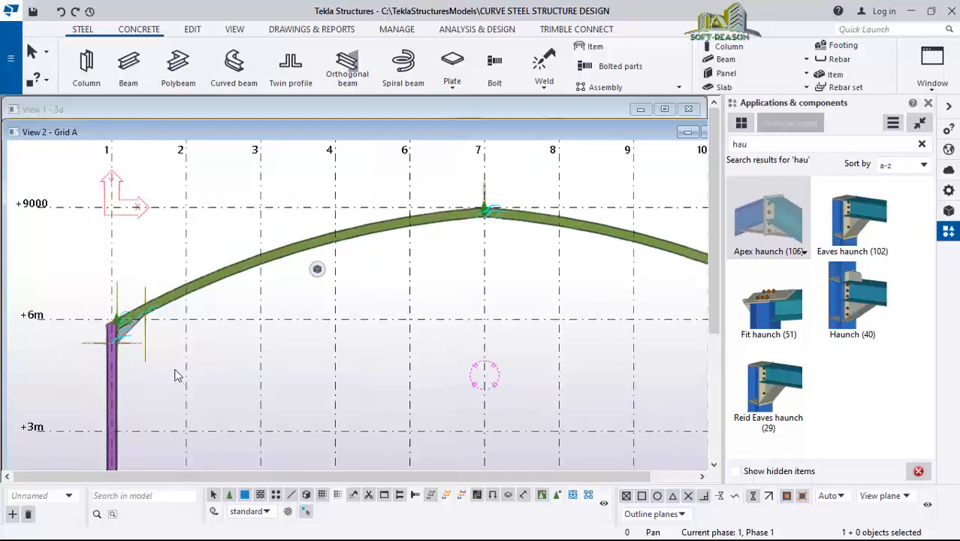
left_click(307, 270)
left_click(450, 226)
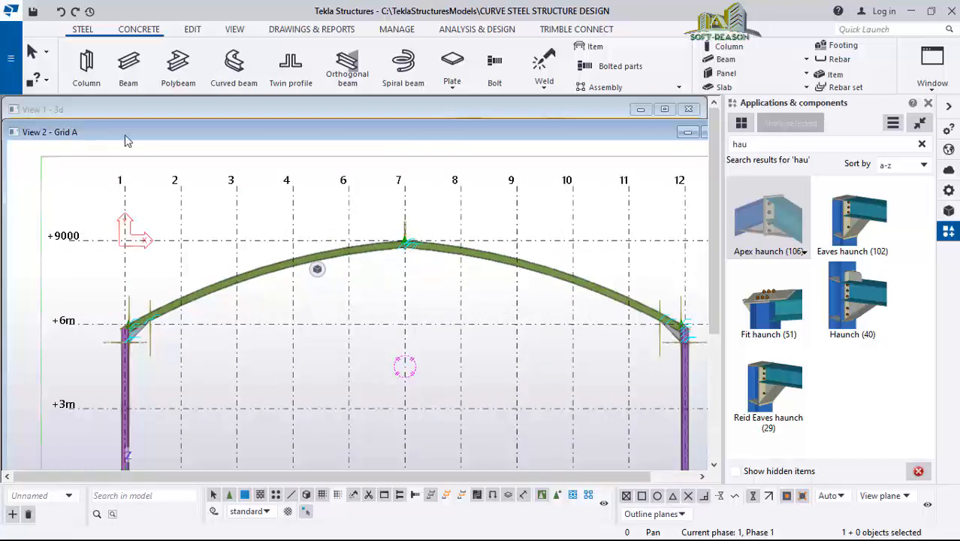
- Add a point at any position where grid line 2 crosses the curved beam's upper edge
left_click(192, 30)
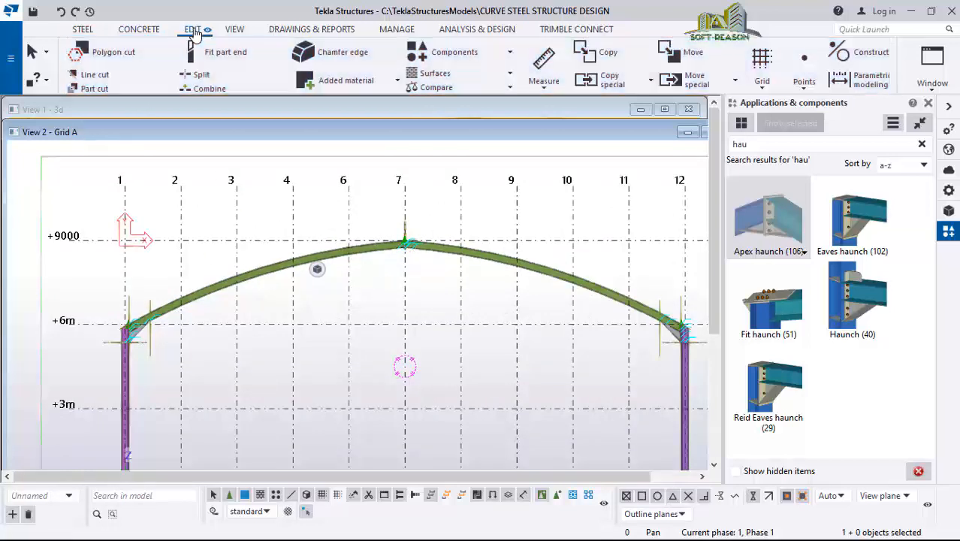
left_click(804, 75)
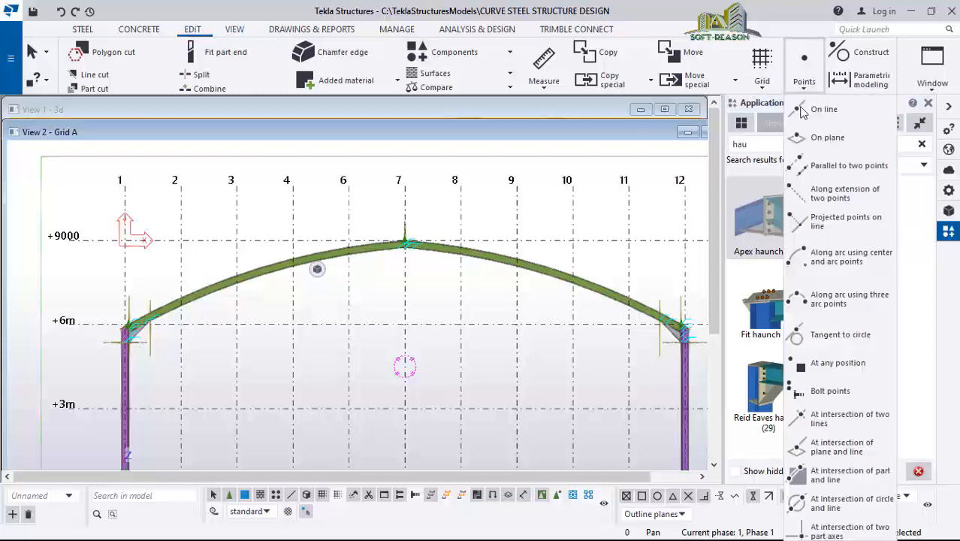
left_click(826, 365)
scroll(248, 308, "up", 5)
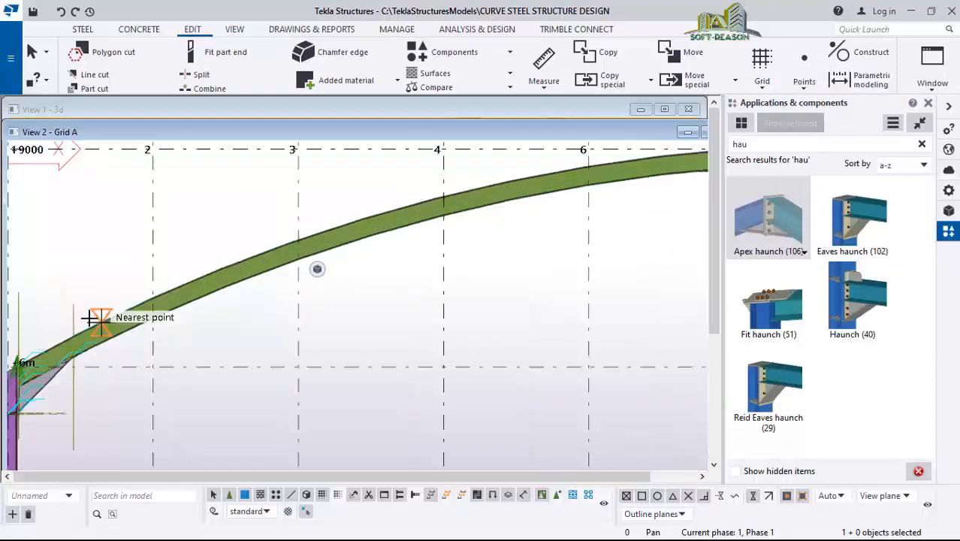
scroll(111, 294, "up", 8)
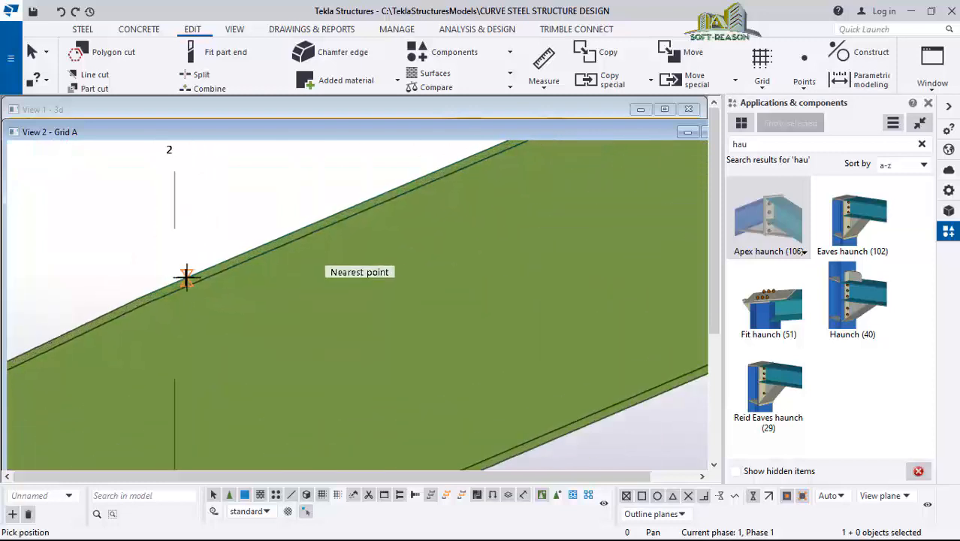
scroll(186, 277, "up", 1)
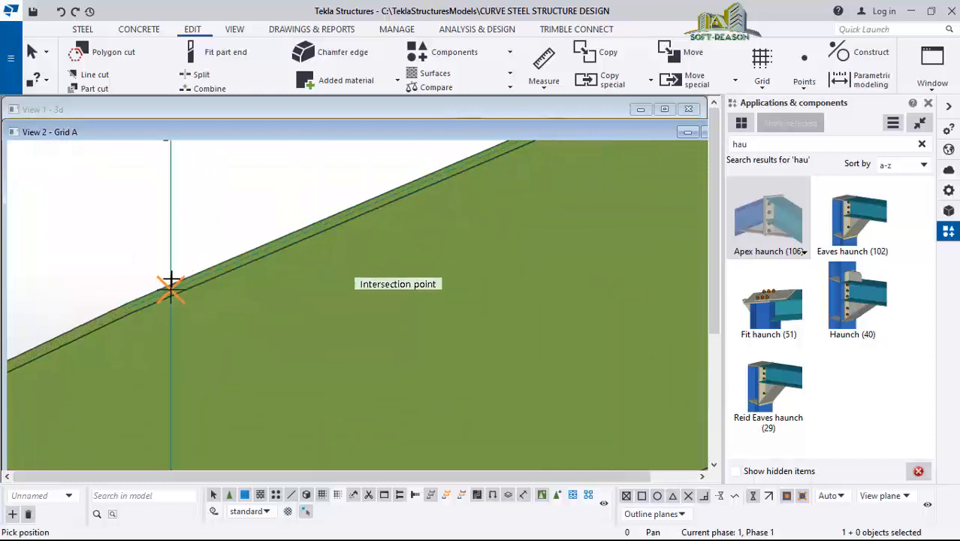
scroll(170, 286, "down", 1)
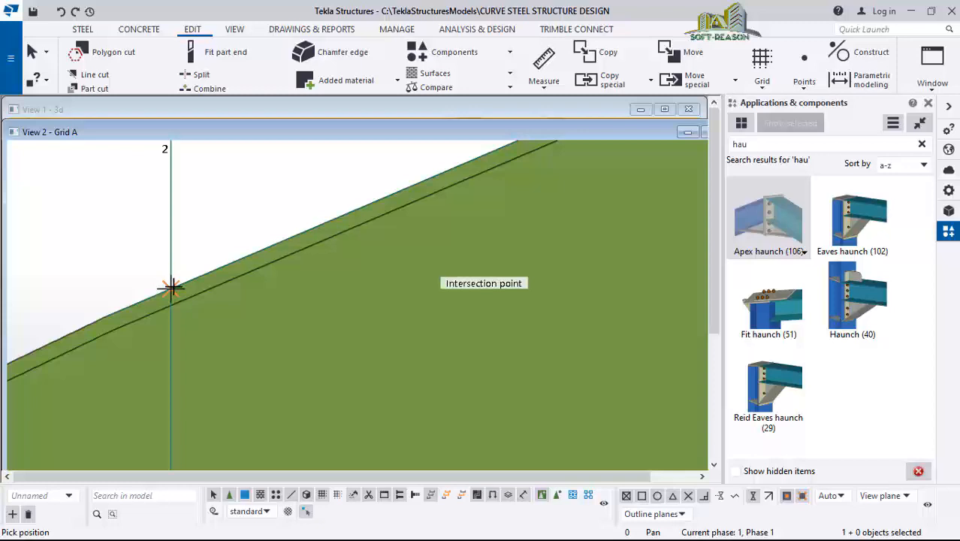
left_click(181, 293)
- Add a point at the intersection of grid line 3 and the curved beam's upper edge
scroll(85, 322, "down", 3)
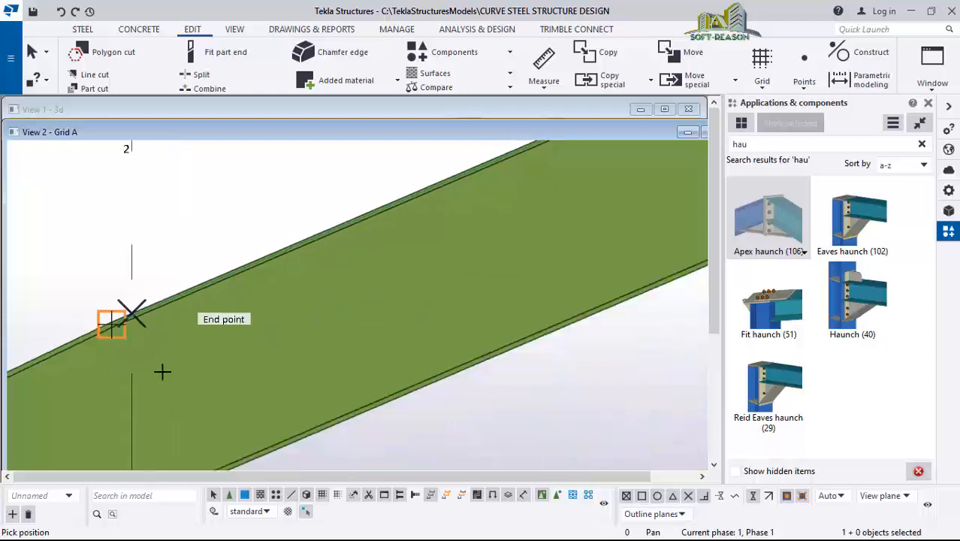
scroll(277, 412, "down", 5)
scroll(428, 272, "up", 3)
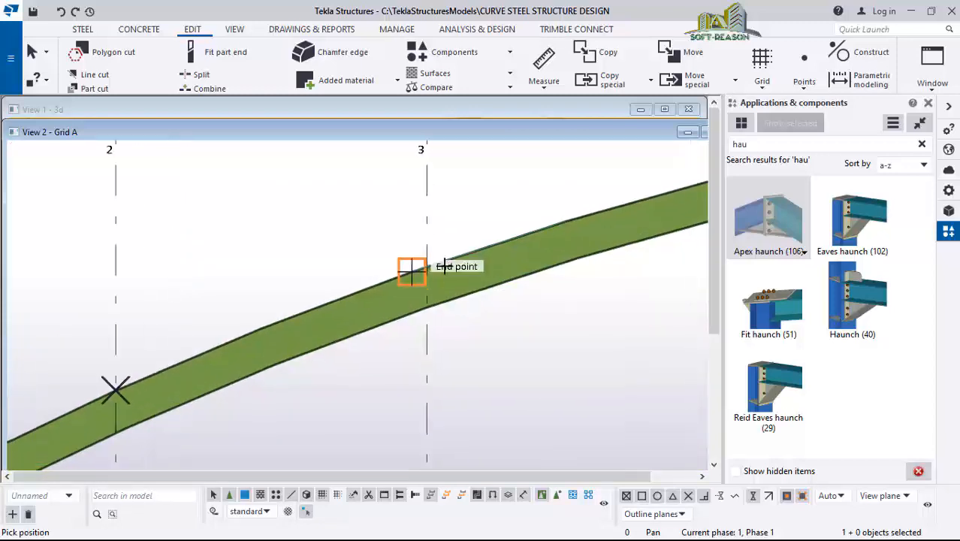
scroll(421, 267, "up", 4)
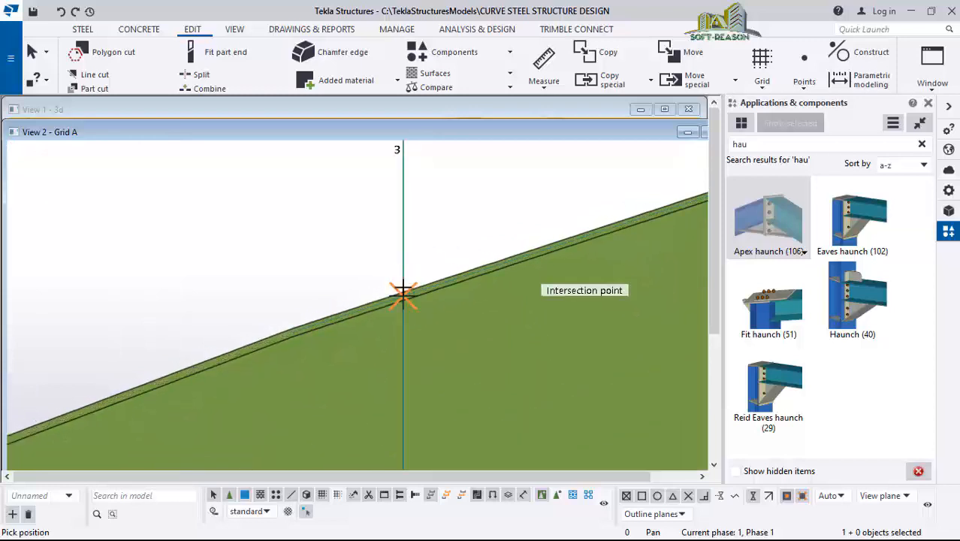
scroll(404, 286, "up", 4)
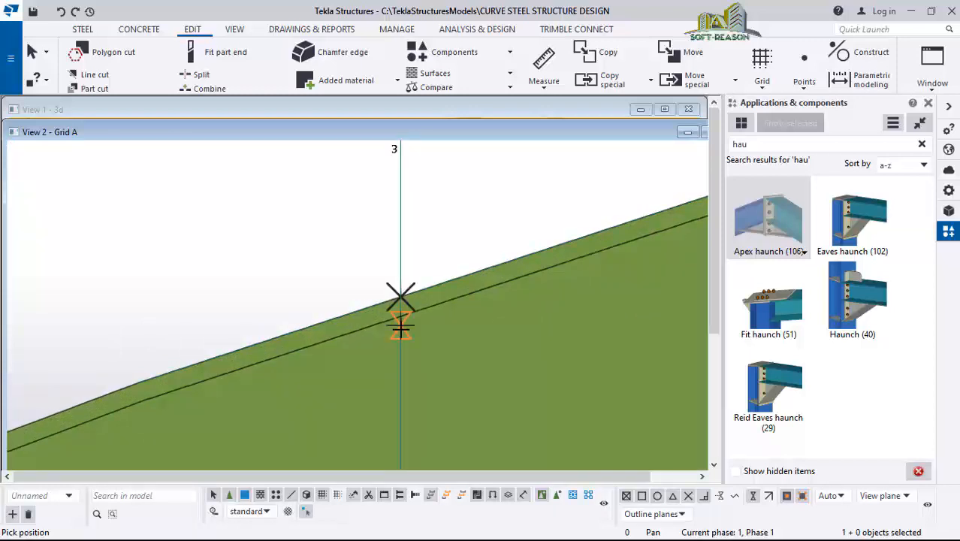
- Add a point at the intersection of grid line 4 and the curved beam's upper edge
scroll(98, 332, "down", 4)
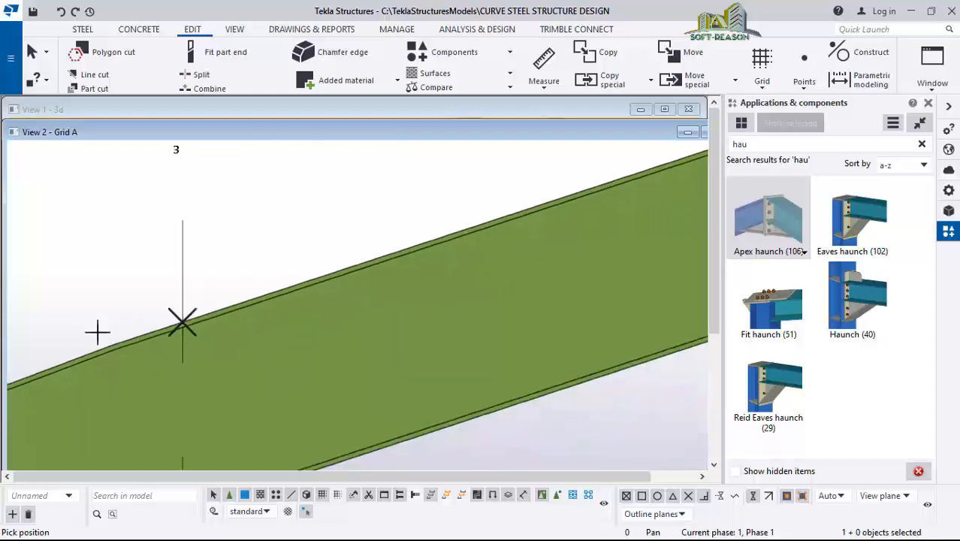
scroll(98, 332, "down", 4)
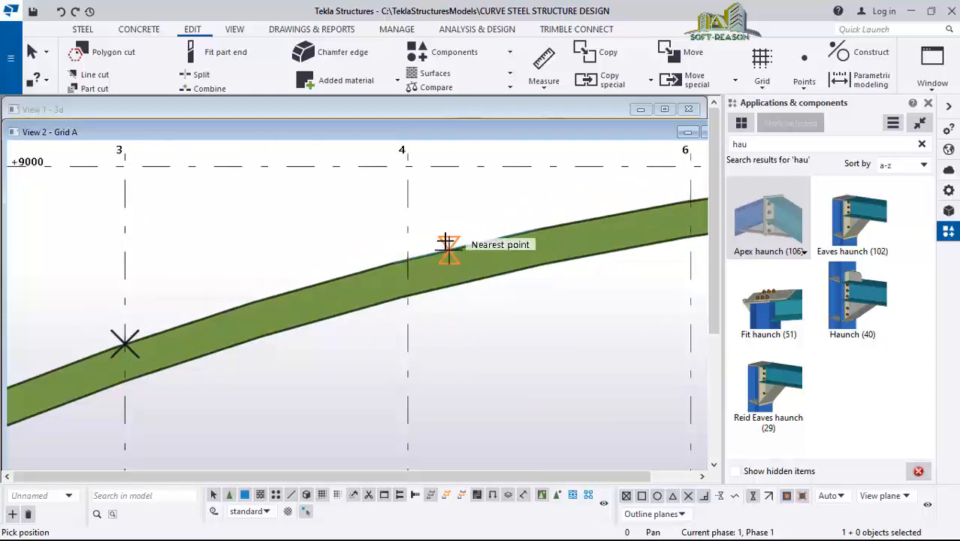
scroll(403, 254, "up", 5)
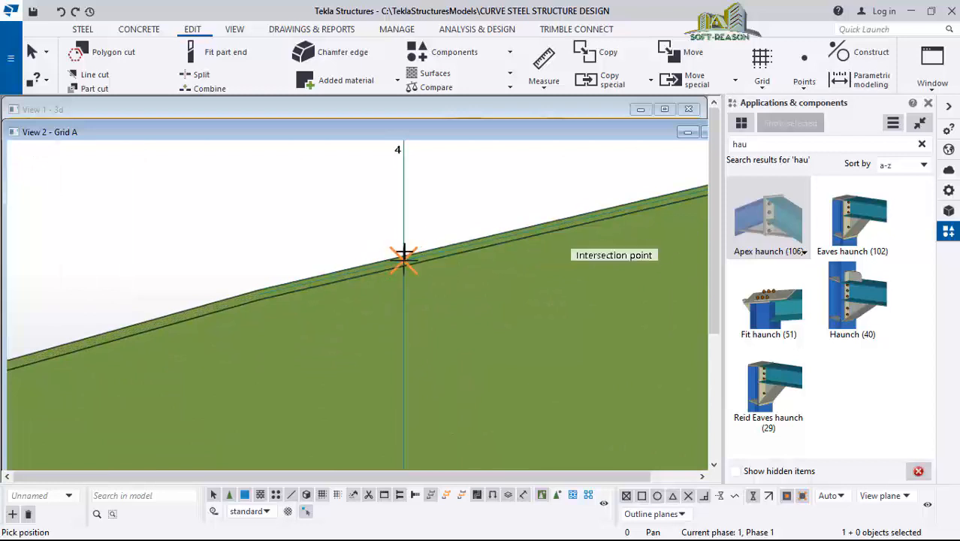
scroll(404, 254, "up", 2)
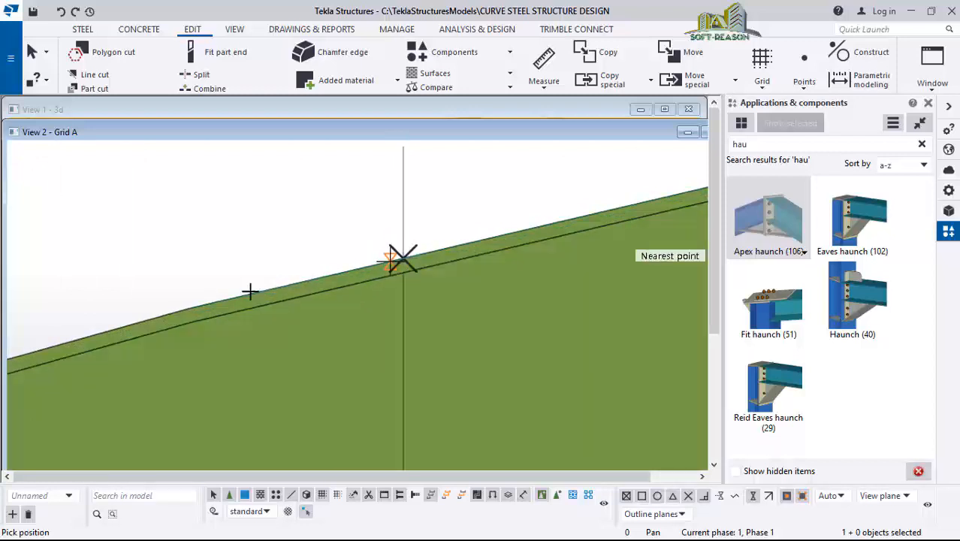
- Add a point at the intersection of grid line 6 and the curved beam's upper edge
scroll(250, 292, "down", 3)
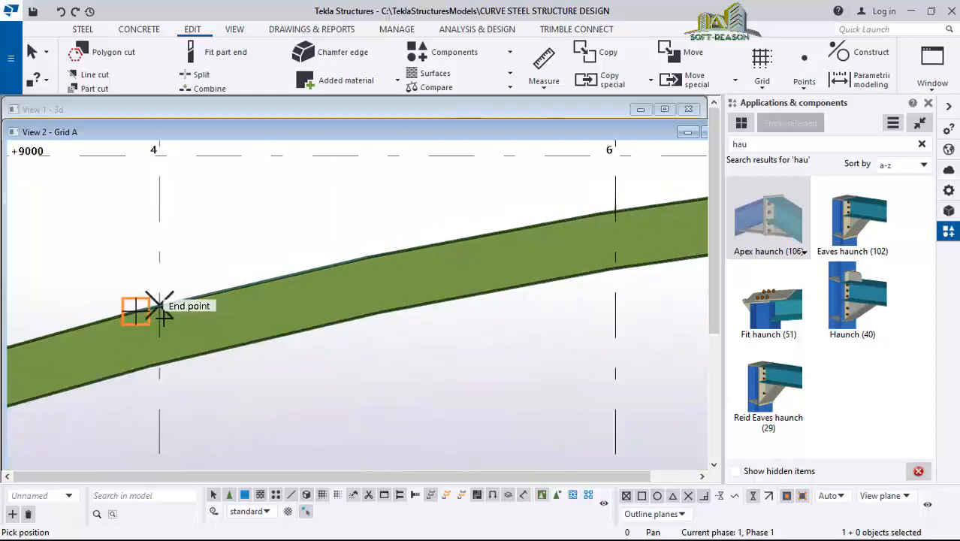
scroll(484, 229, "up", 5)
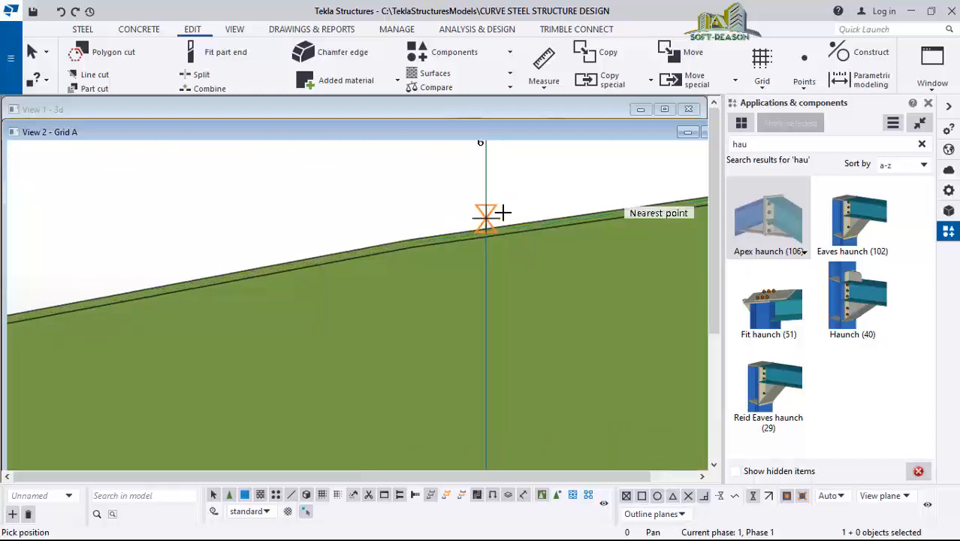
scroll(502, 213, "up", 1)
scroll(475, 235, "up", 3)
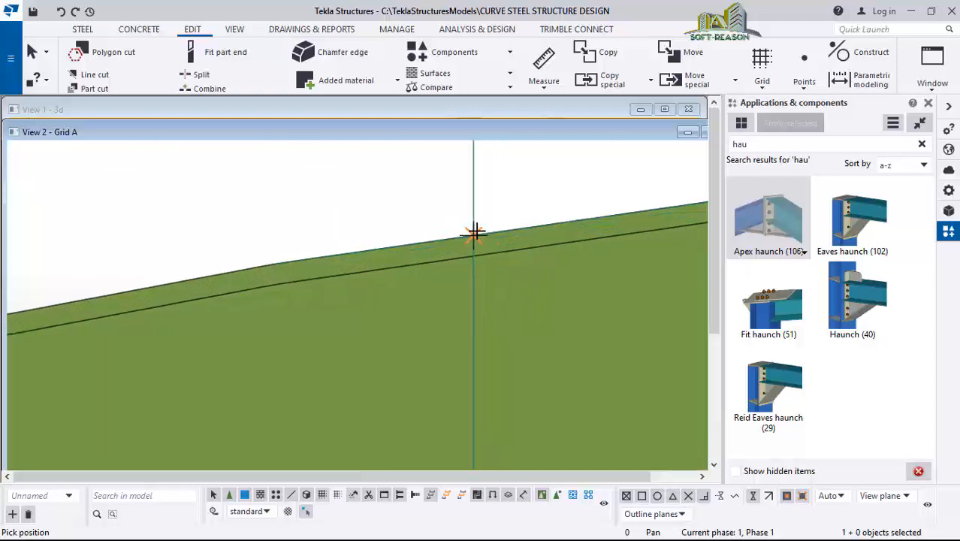
scroll(123, 269, "down", 5)
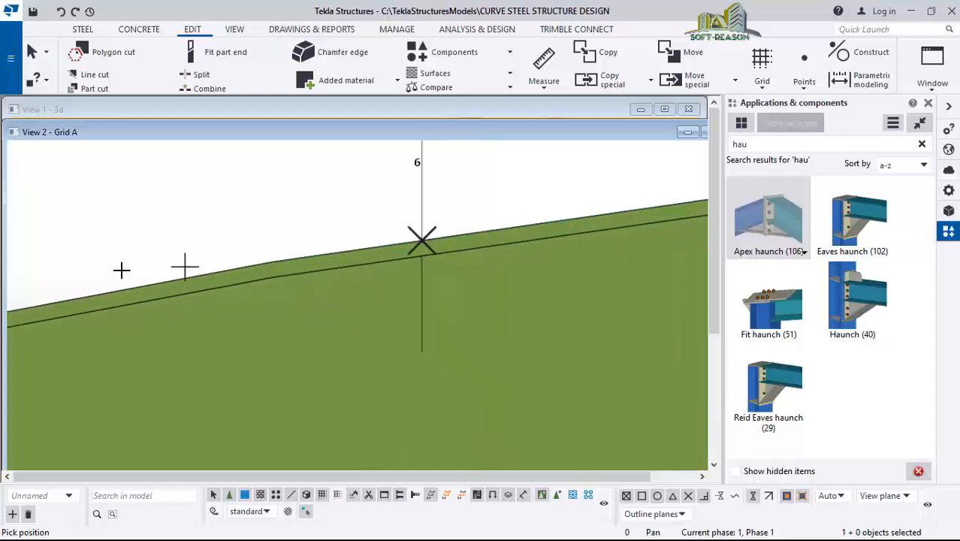
- Inspect the ridge joint at grid line 7 in elevation, and examine the points marked along the curved beam in the View 1 - 3d window
scroll(159, 280, "down", 2)
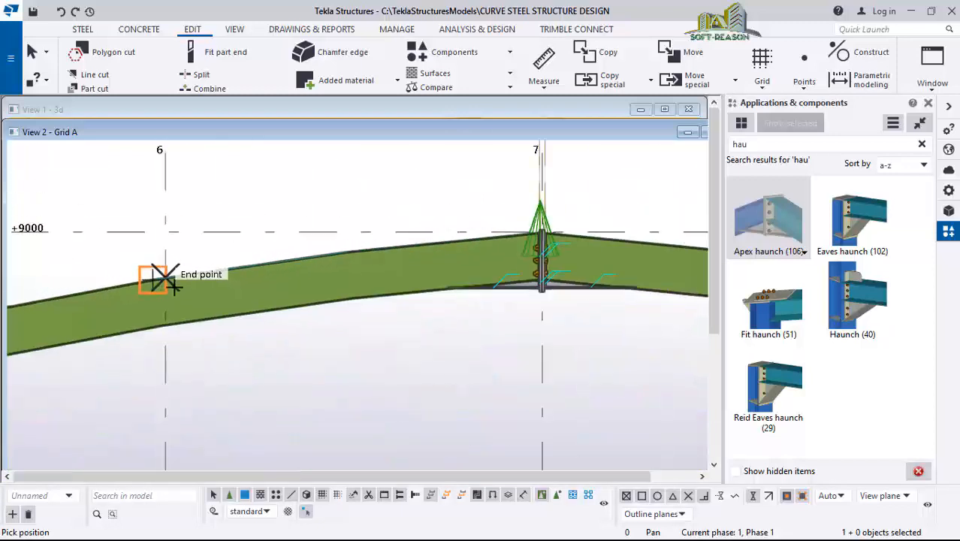
scroll(542, 225, "up", 6)
scroll(528, 255, "up", 2)
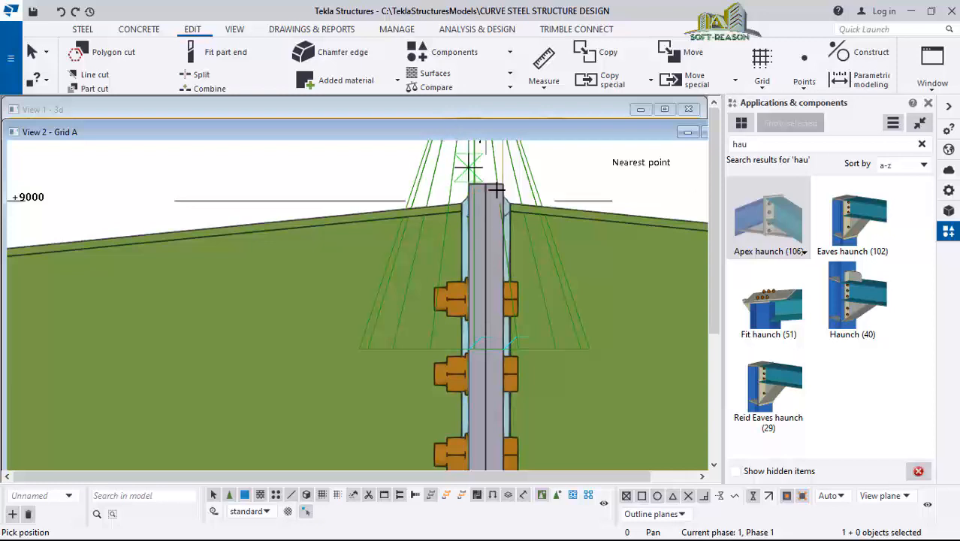
scroll(496, 191, "down", 6)
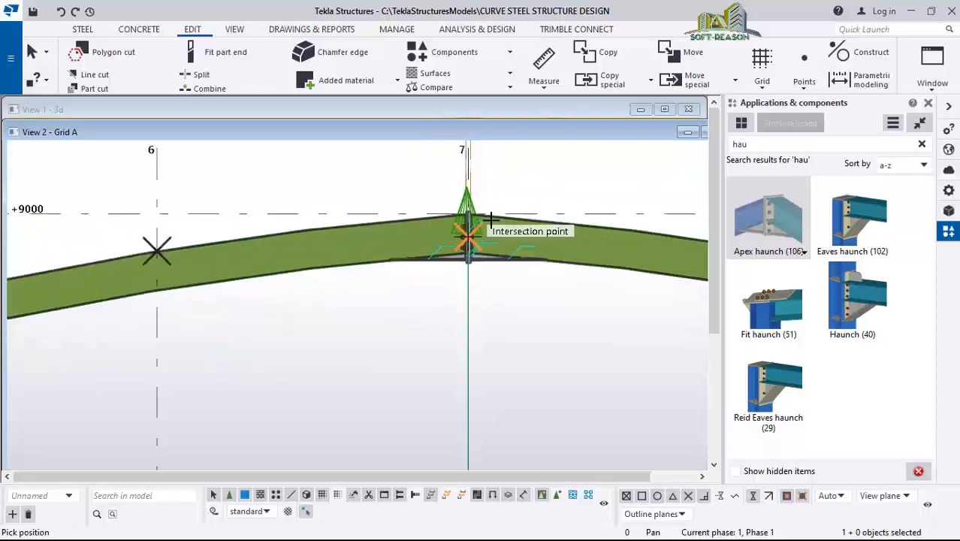
scroll(489, 218, "down", 5)
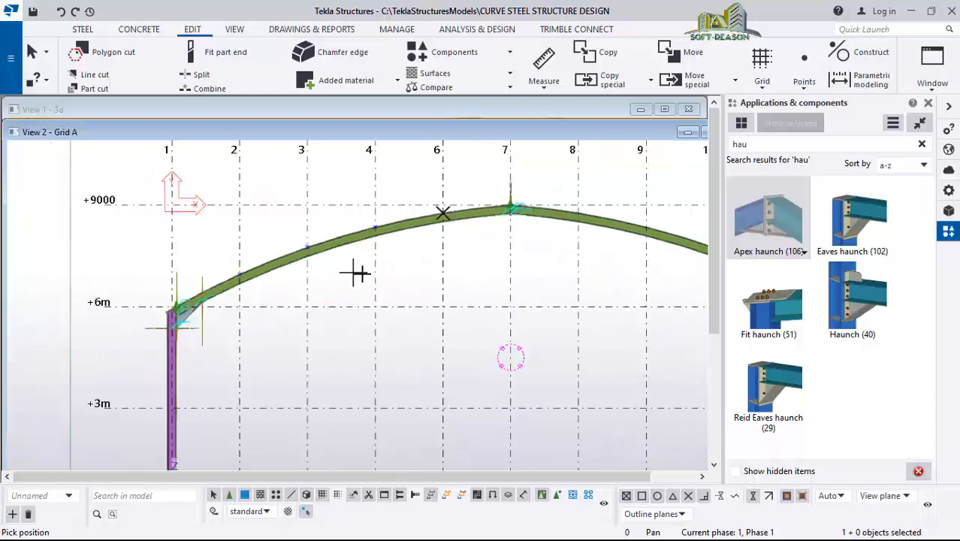
left_click(344, 112)
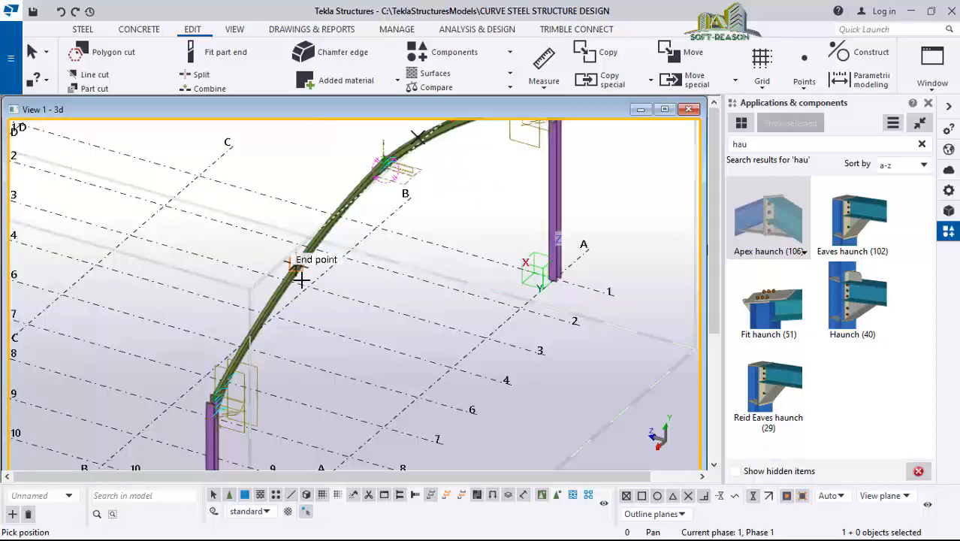
scroll(300, 276, "up", 3)
scroll(385, 223, "up", 1)
scroll(96, 449, "down", 1)
scroll(98, 449, "down", 2)
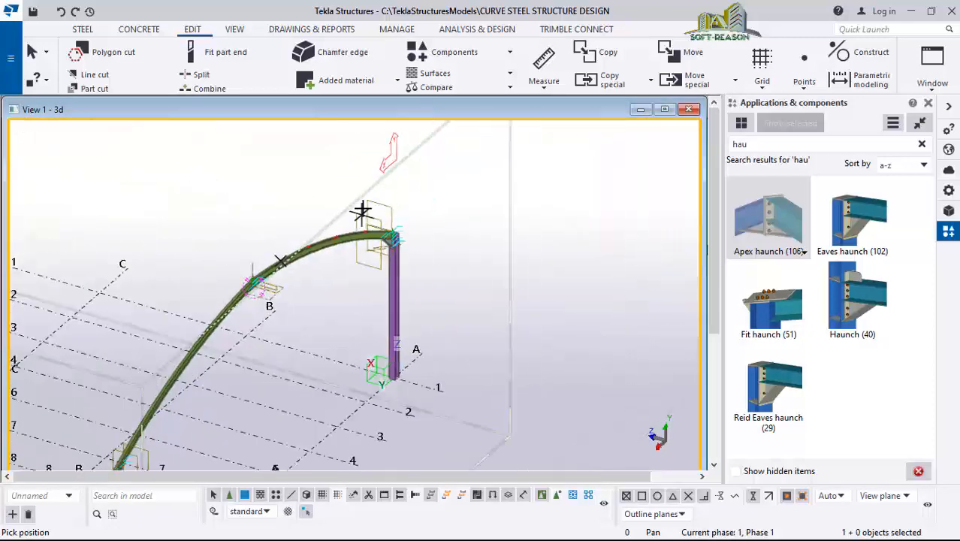
scroll(349, 214, "up", 8)
scroll(268, 341, "up", 1)
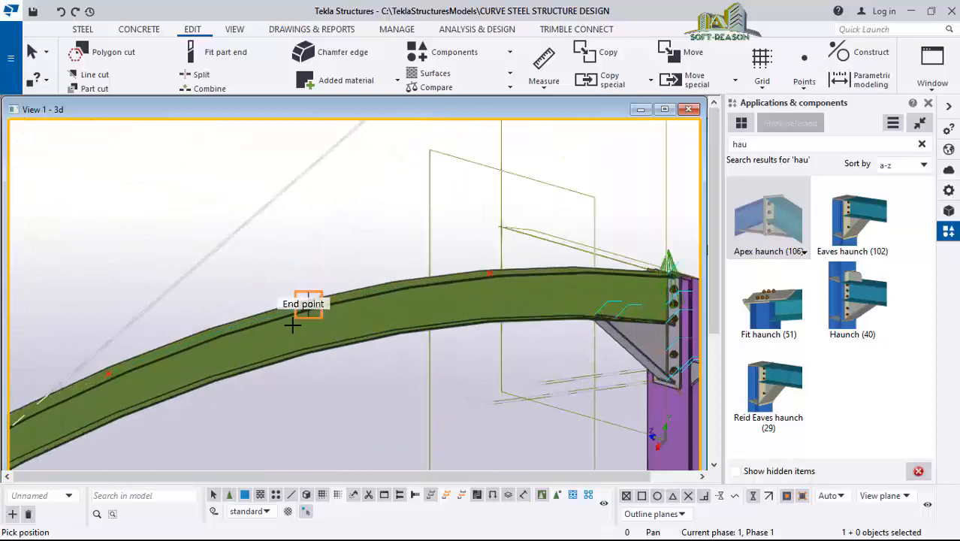
middle_click_drag(294, 325, 336, 362, "ctrl")
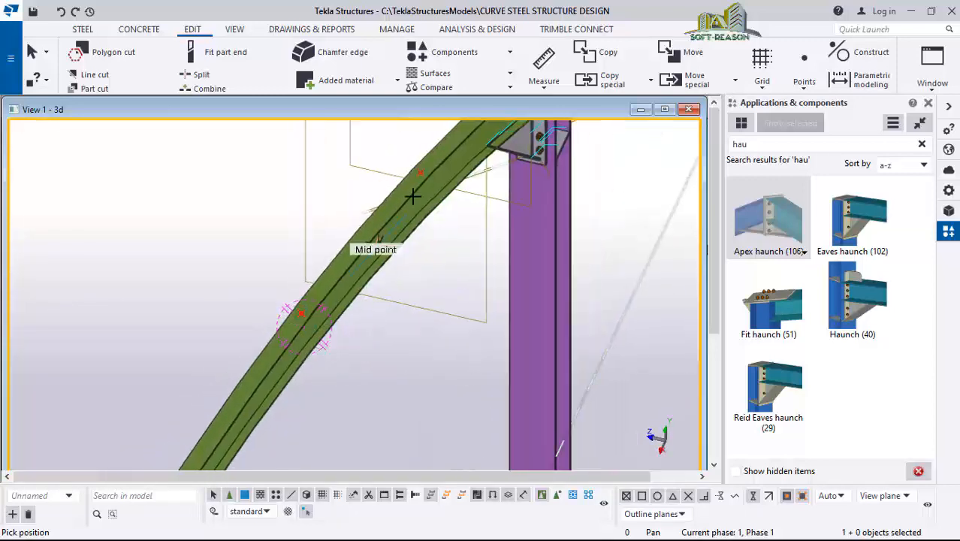
scroll(405, 197, "down", 6)
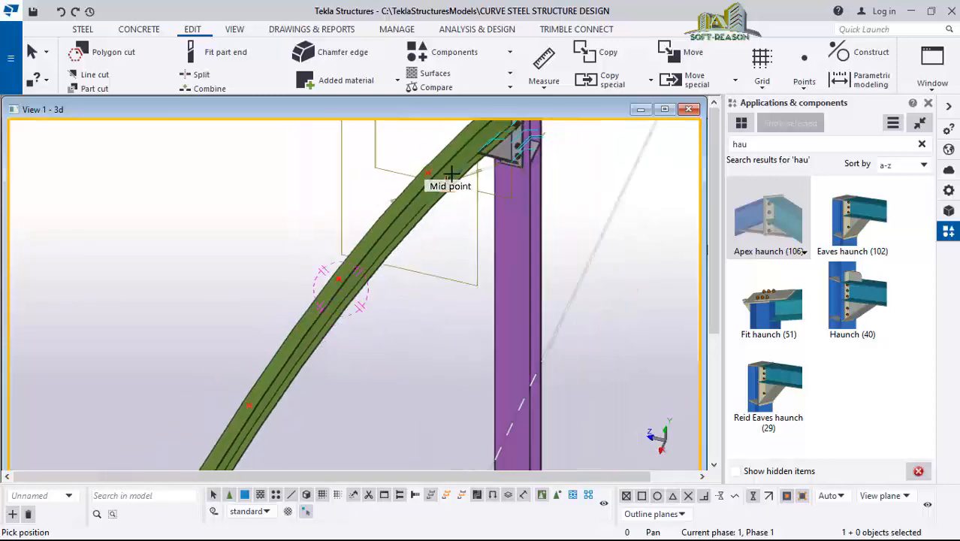
mouse_move(395, 284)
middle_mouse_down("ctrl")
mouse_move(322, 307)
mouse_move(246, 300)
mouse_move(136, 342)
mouse_move(241, 394)
mouse_move(515, 418)
mouse_move(219, 232)
middle_mouse_up("ctrl")
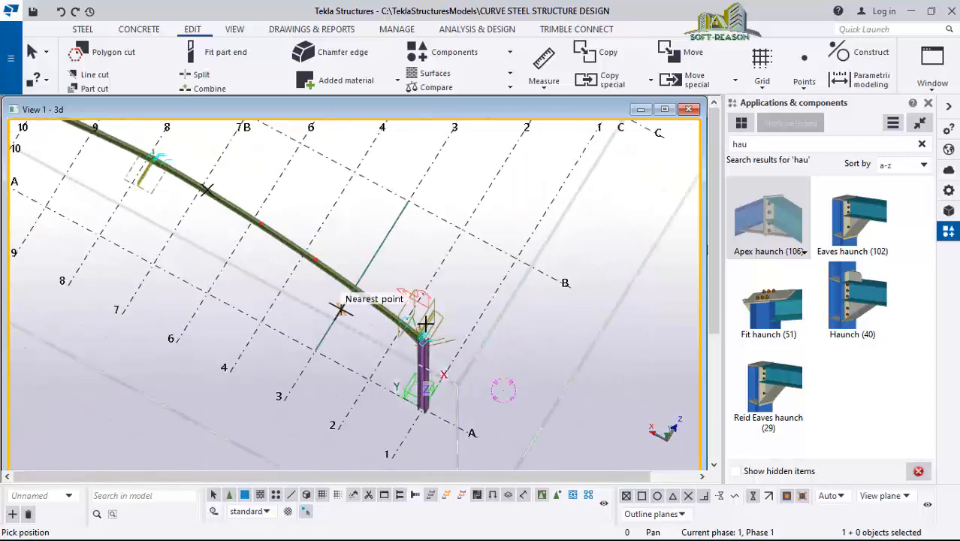
- Examine the ridge's apex haunch and beam ends up close in 3D, and end the point placement at any position
scroll(79, 176, "up", 3)
scroll(218, 177, "up", 3)
scroll(209, 175, "up", 8)
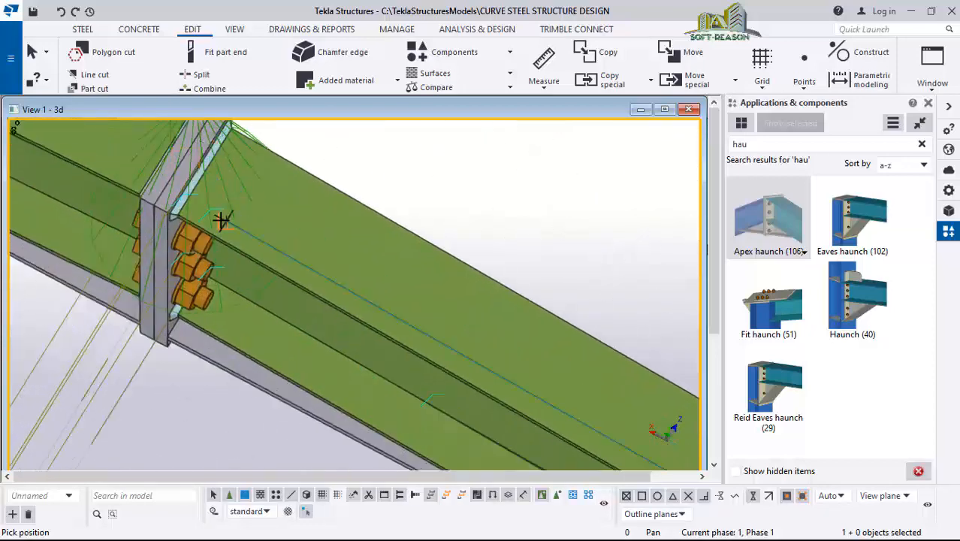
scroll(206, 237, "up", 2)
scroll(173, 265, "down", 3)
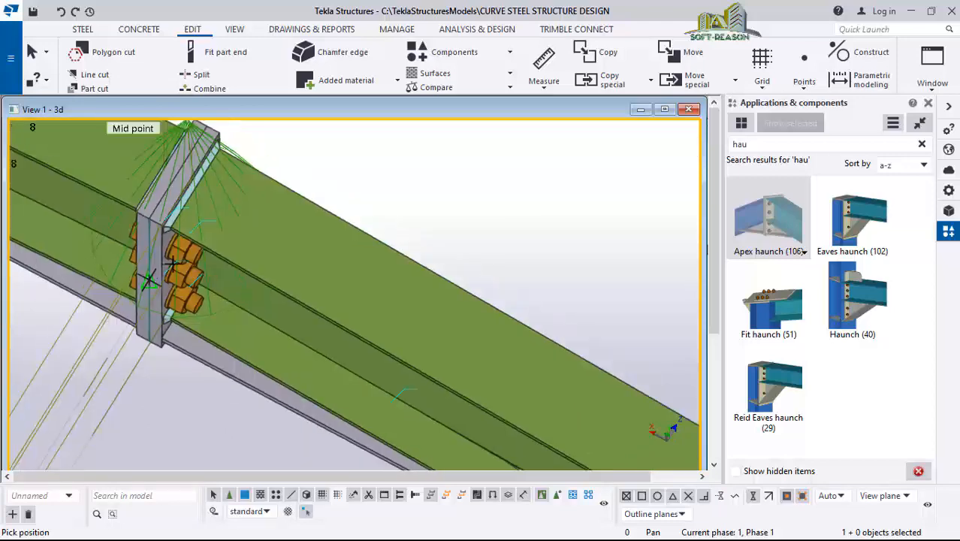
right_click(382, 154)
left_click(414, 161)
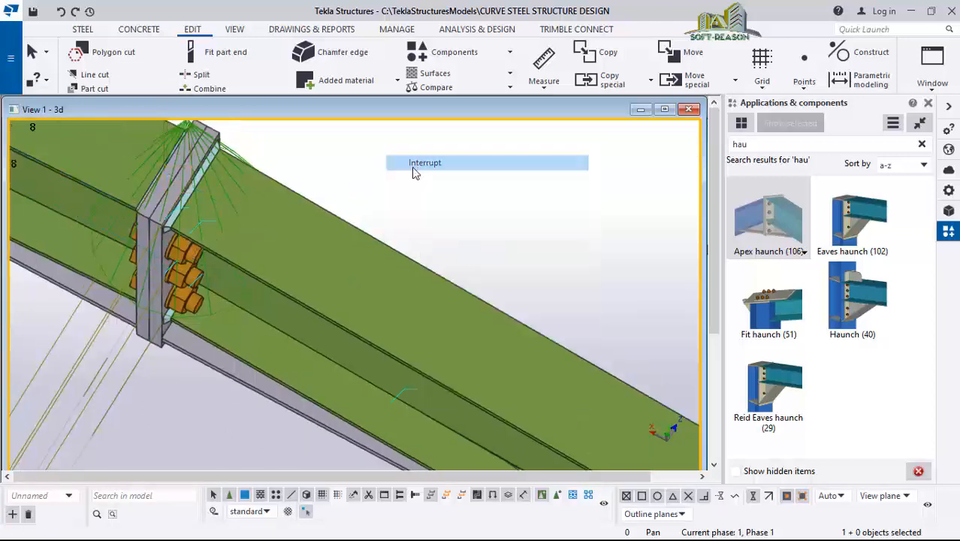
- Add one divided point on the line between the two corners of the curved beam's top flange at the ridge end plate
left_click(805, 75)
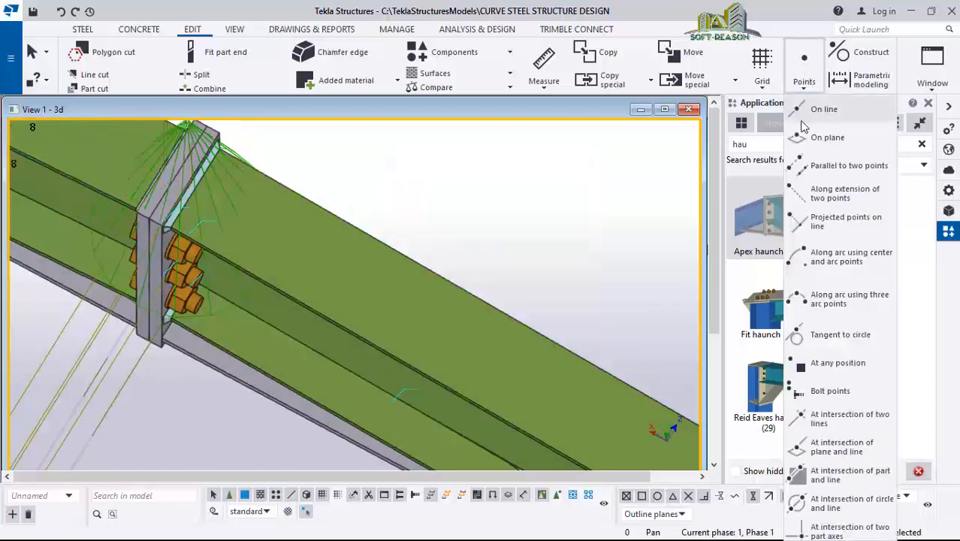
left_click(823, 111)
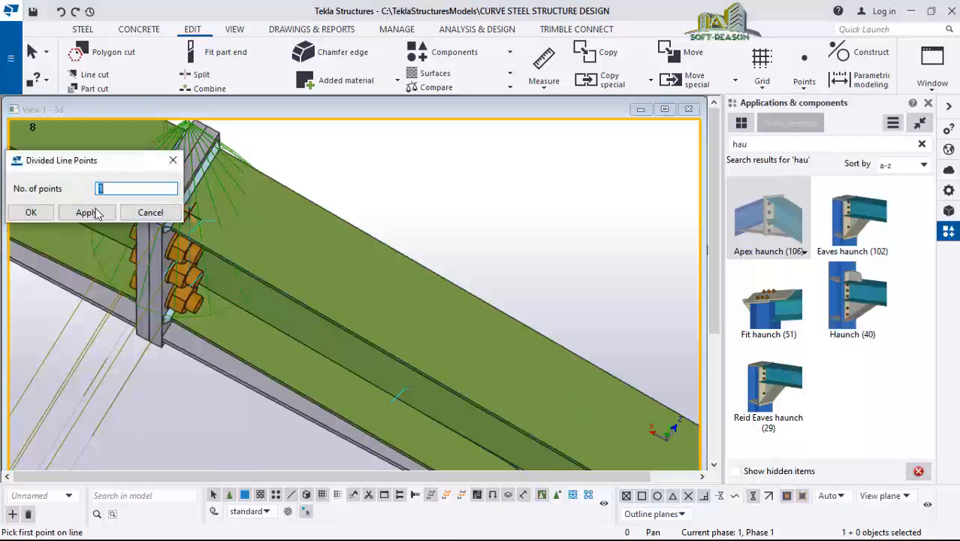
scroll(446, 311, "down", 2)
scroll(322, 279, "up", 5)
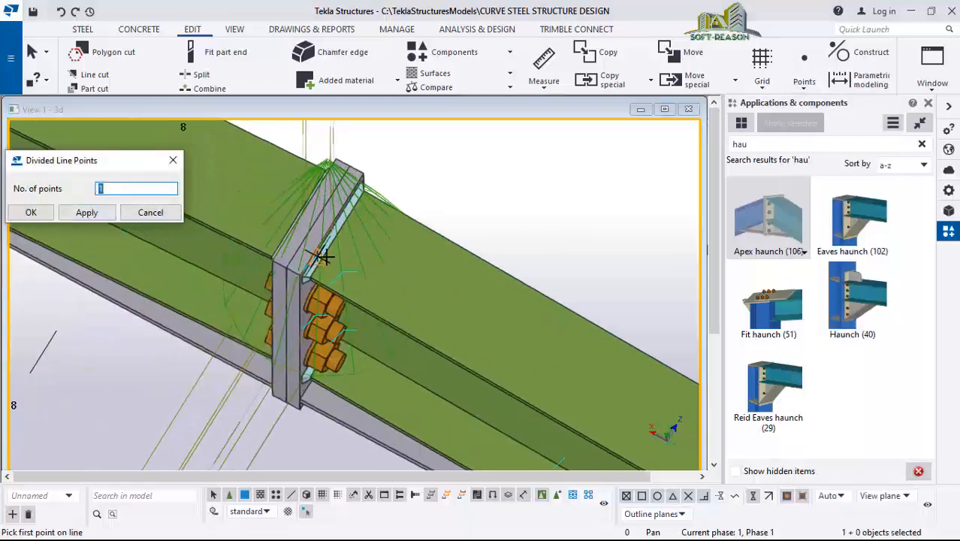
scroll(336, 272, "up", 1)
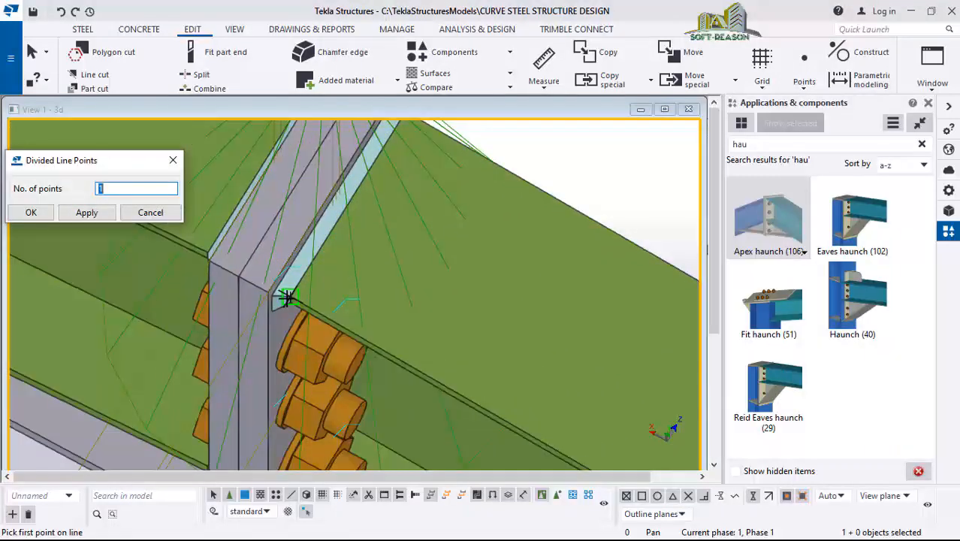
left_click(288, 297)
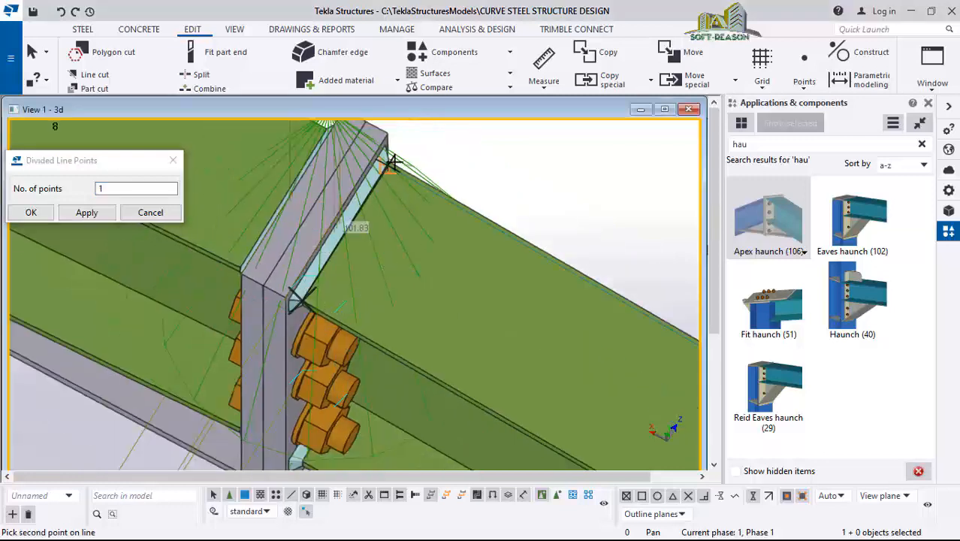
left_click(399, 192)
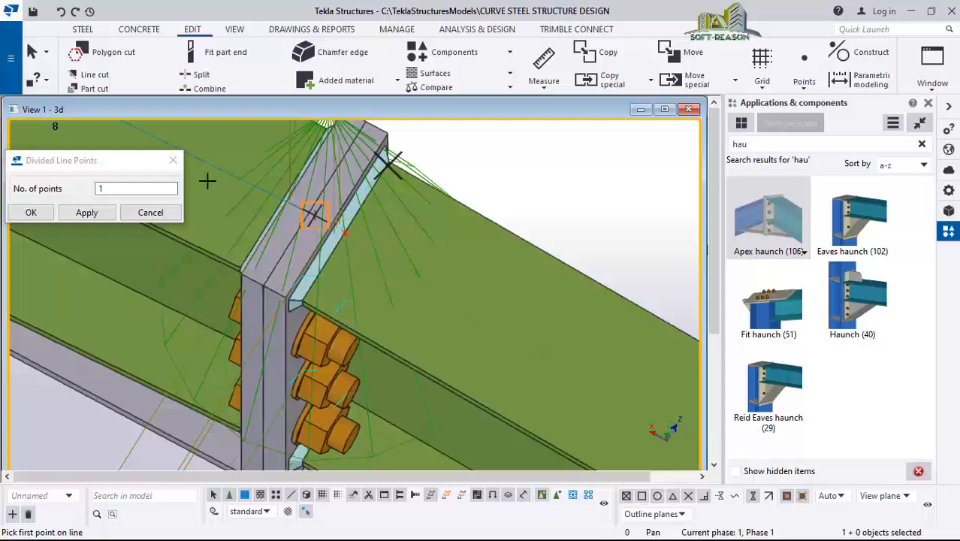
- Add one divided point on the line between the two corners of the curved beam's top flange at the eaves end plate
scroll(207, 180, "down", 8)
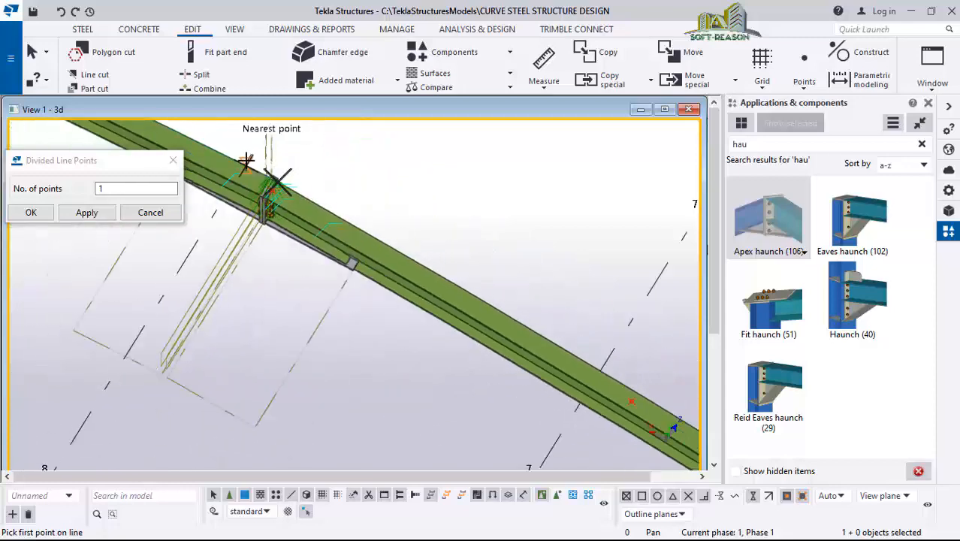
scroll(279, 181, "down", 6)
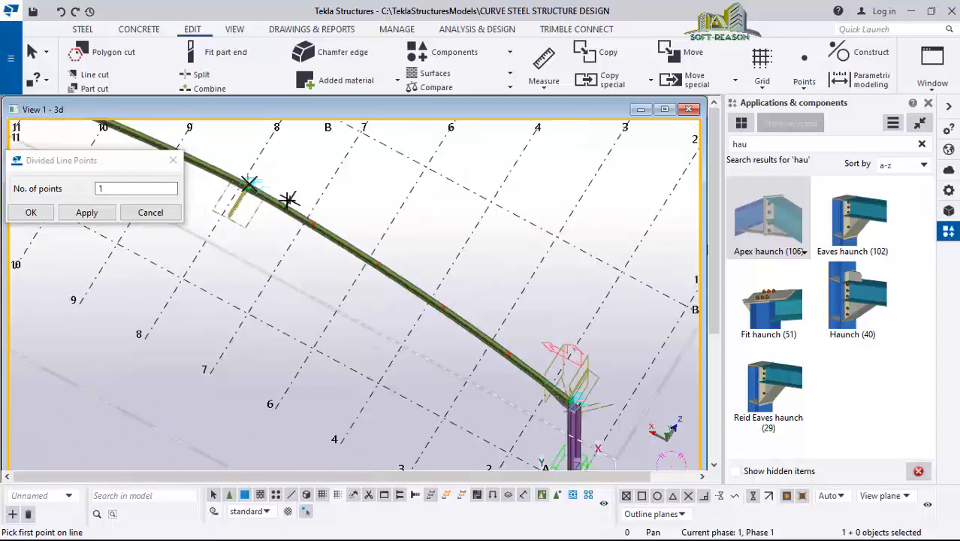
scroll(541, 368, "up", 8)
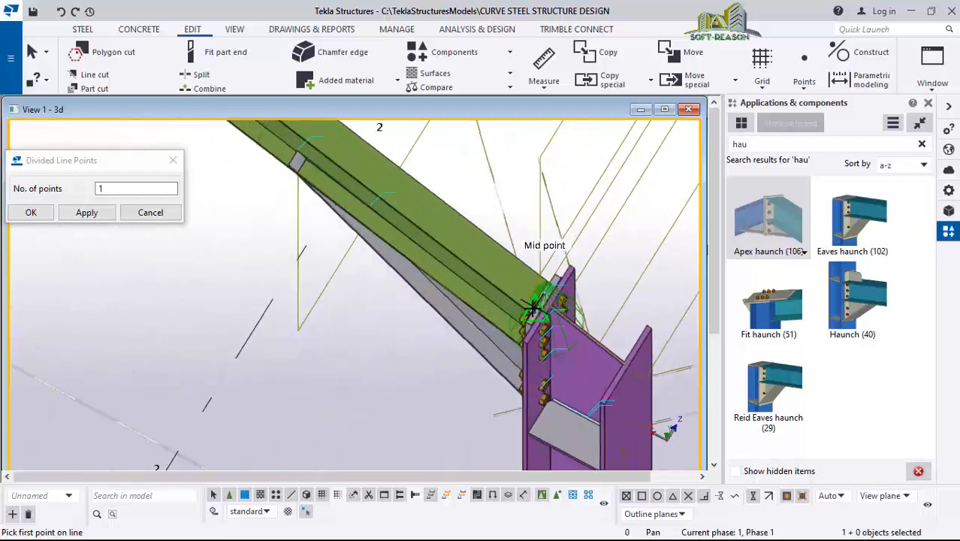
scroll(533, 309, "up", 6)
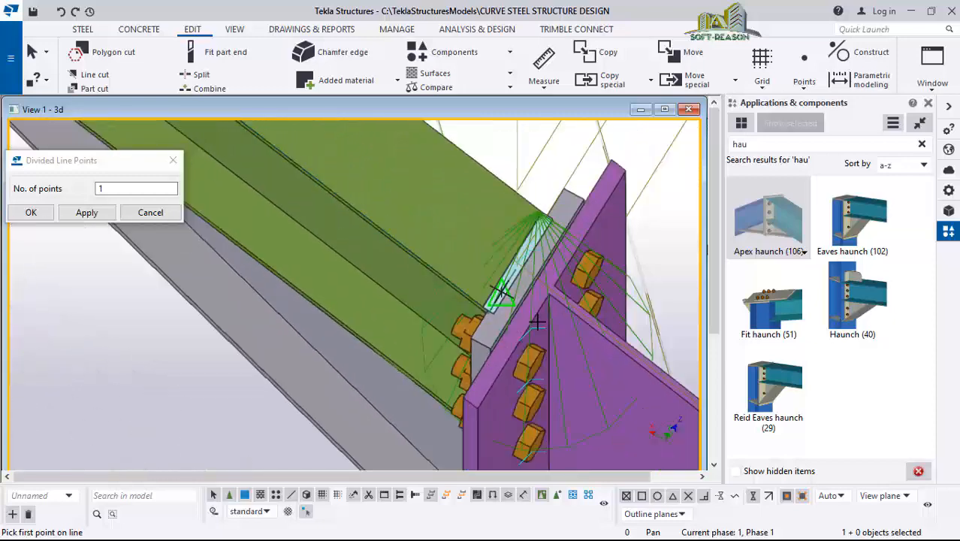
scroll(537, 322, "up", 2)
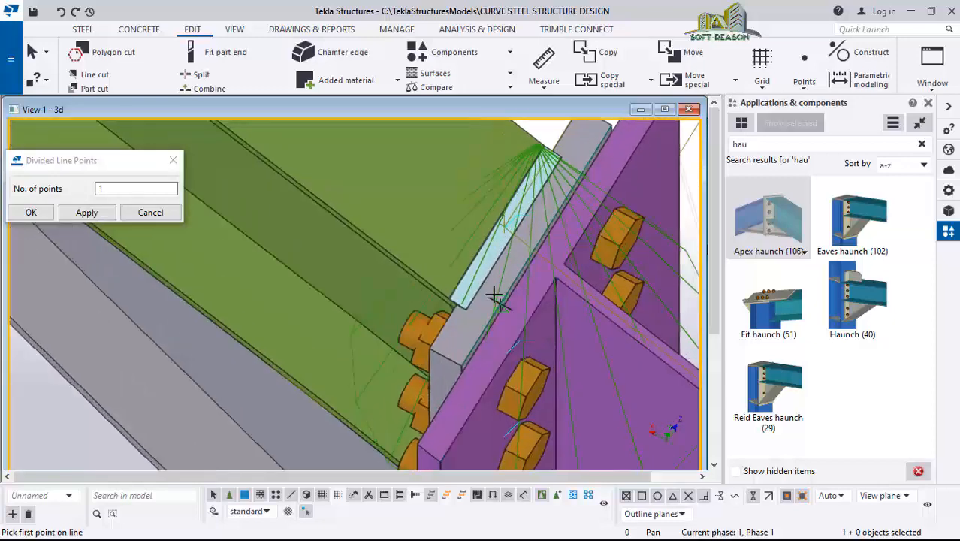
scroll(446, 288, "up", 2)
scroll(442, 287, "up", 2)
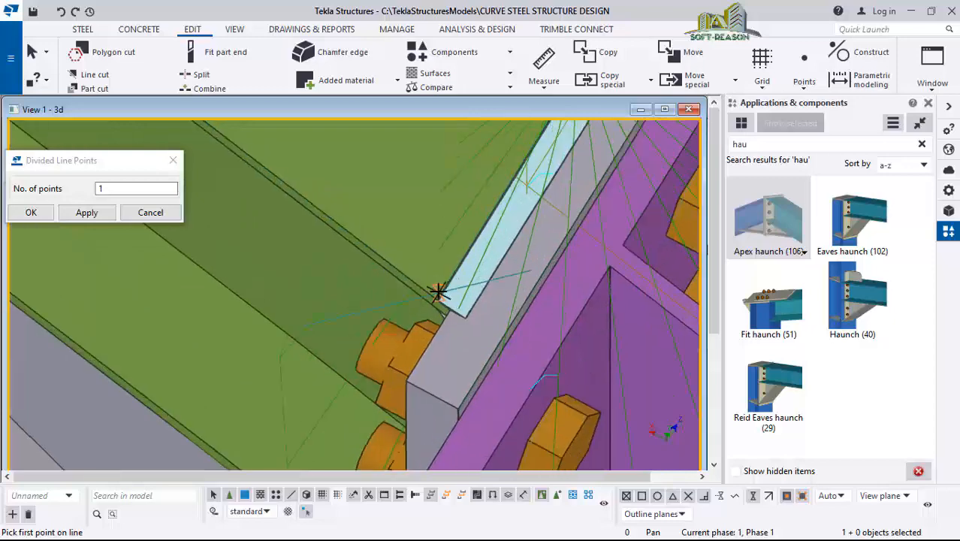
scroll(441, 300, "up", 2)
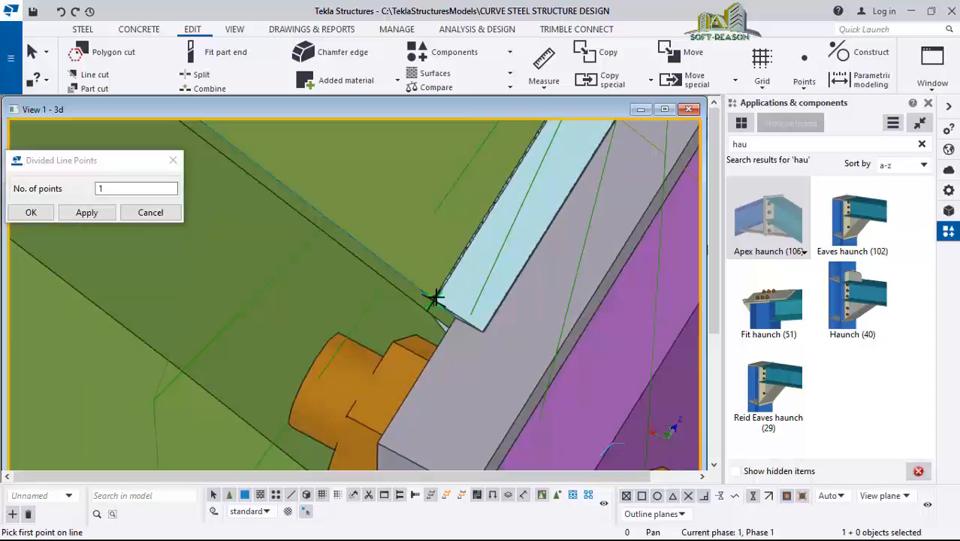
left_click(429, 302)
scroll(402, 368, "down", 4)
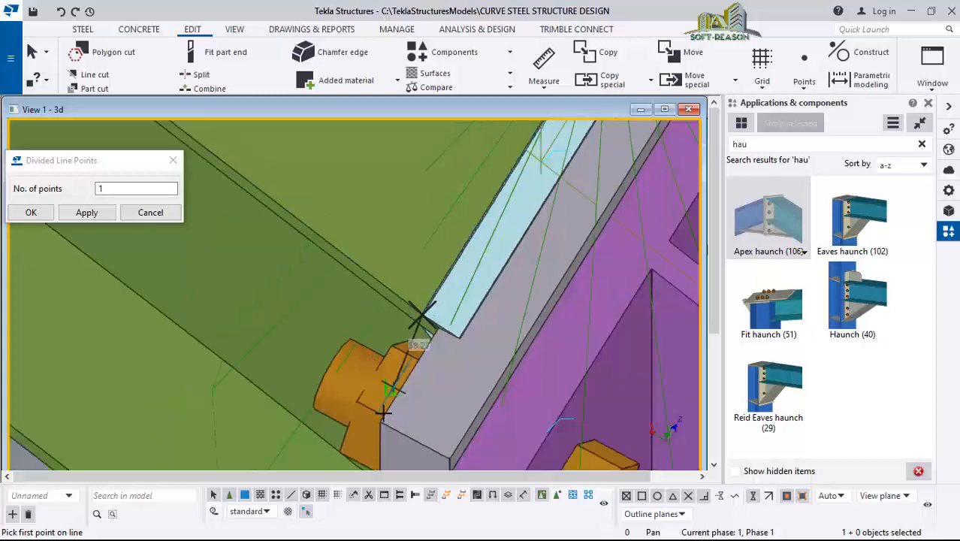
scroll(493, 244, "up", 2)
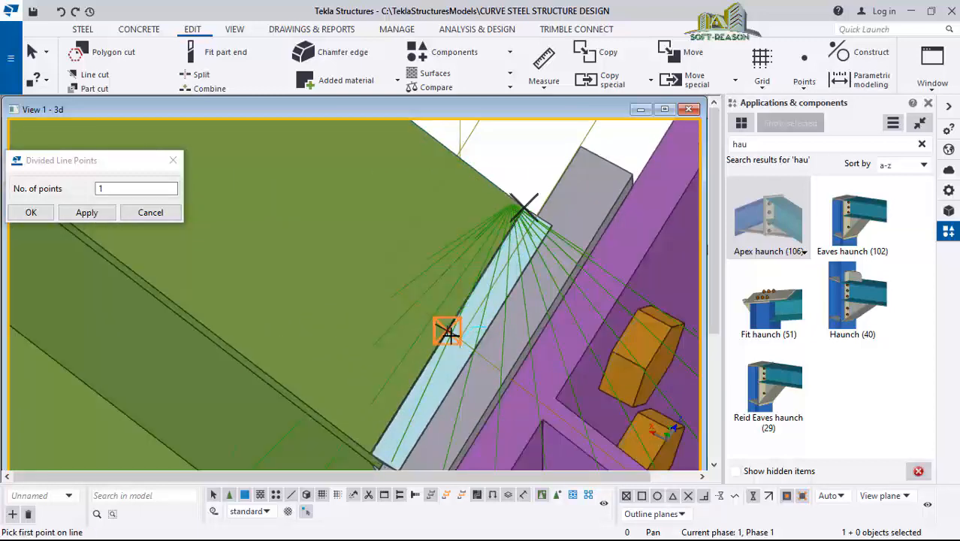
scroll(449, 270, "down", 4)
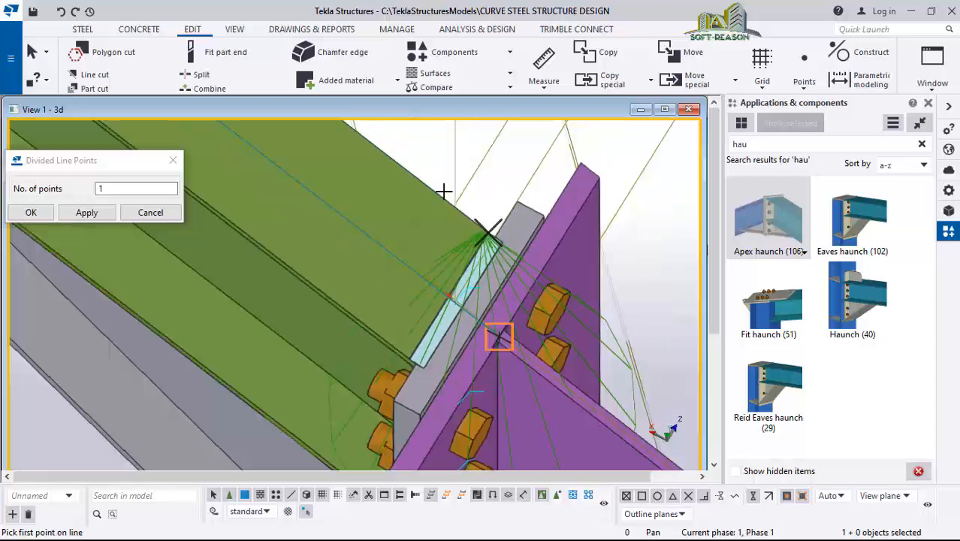
- Examine the divided point at the curved beam's eaves end from several distances and close the Divided Line Points settings
scroll(490, 276, "down", 5)
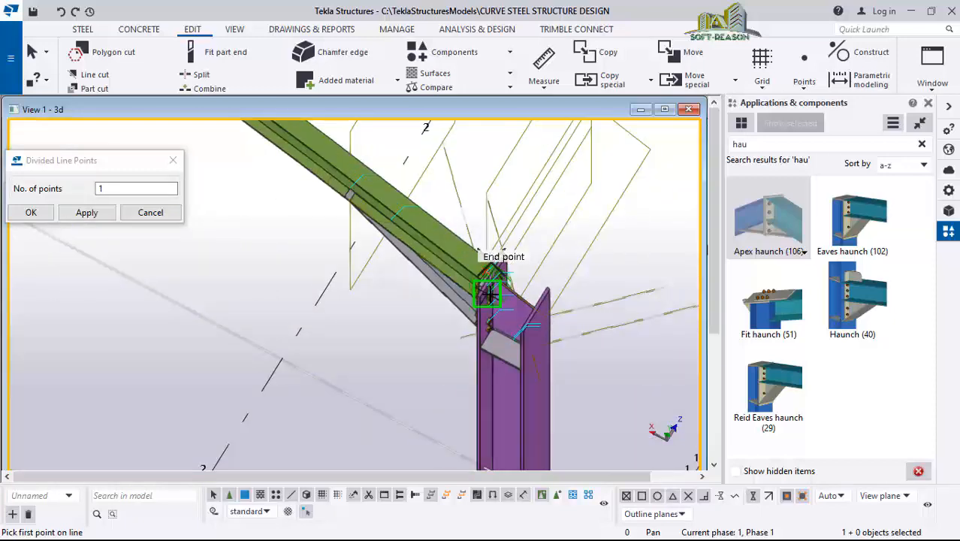
scroll(523, 371, "up", 6)
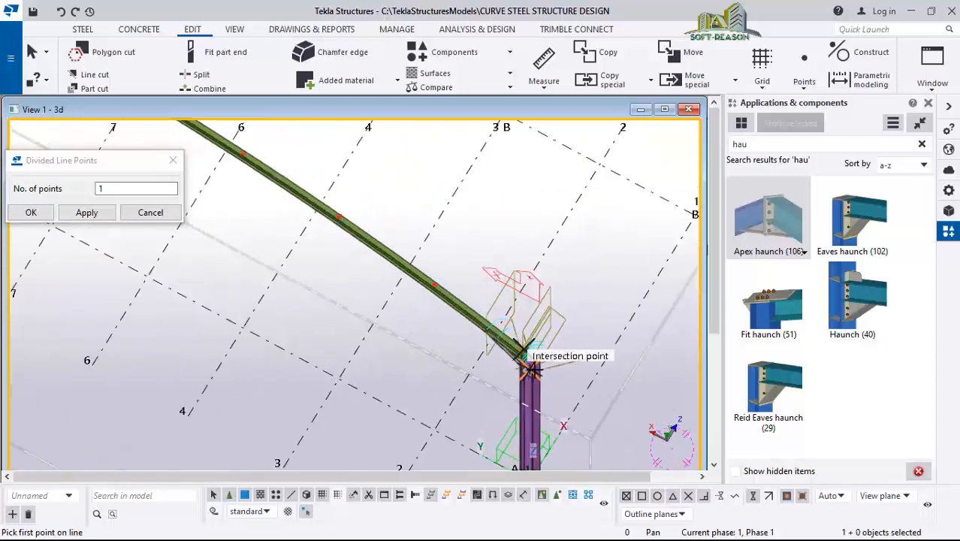
scroll(501, 346, "up", 6)
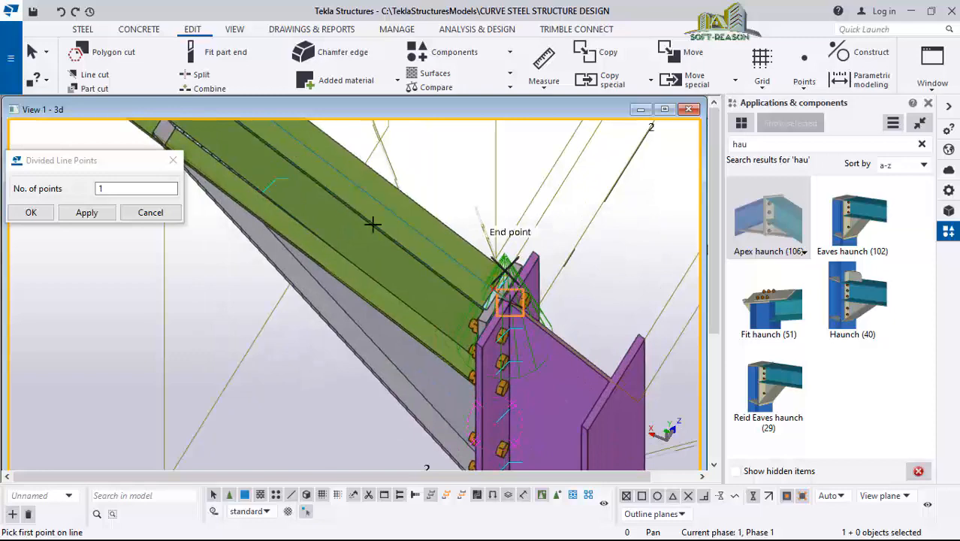
scroll(475, 335, "down", 1)
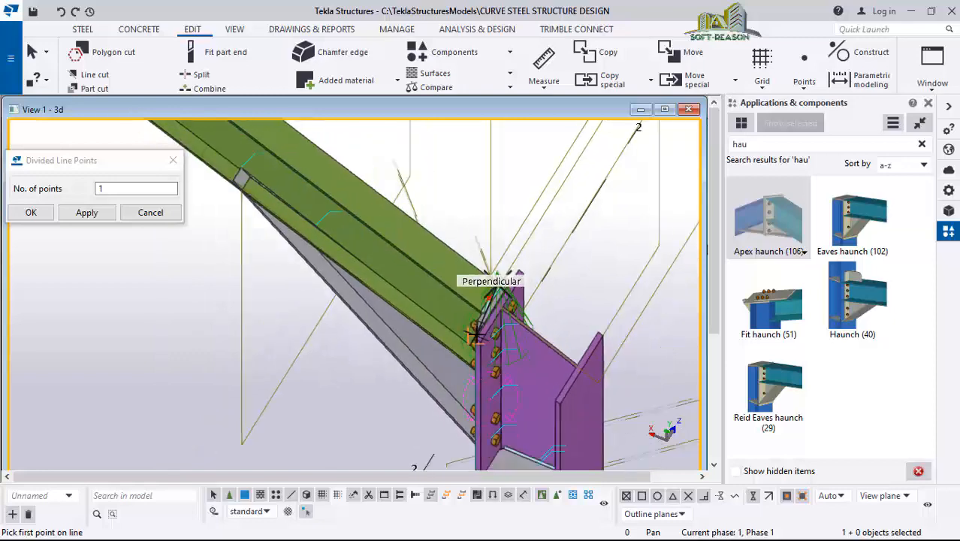
left_click(34, 214)
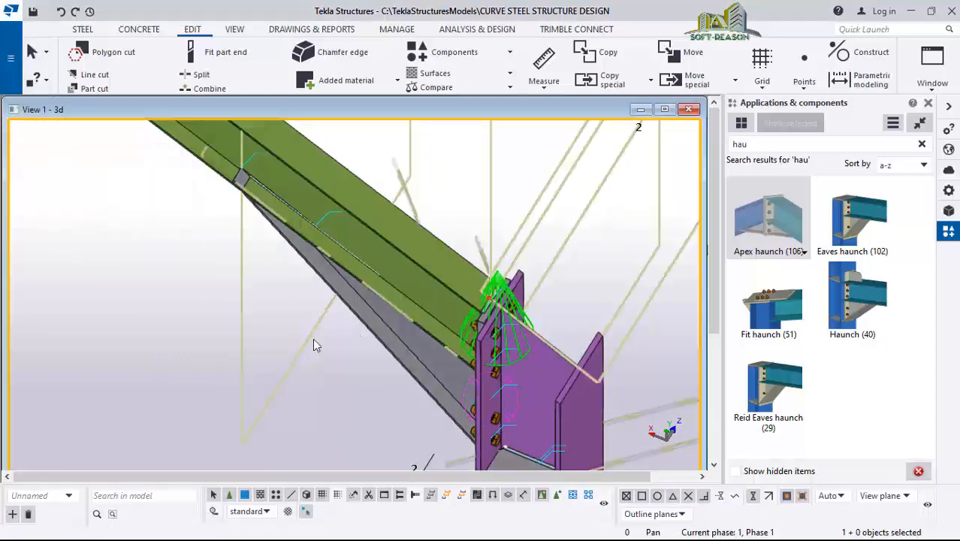
scroll(331, 349, "down", 4)
scroll(419, 328, "up", 4)
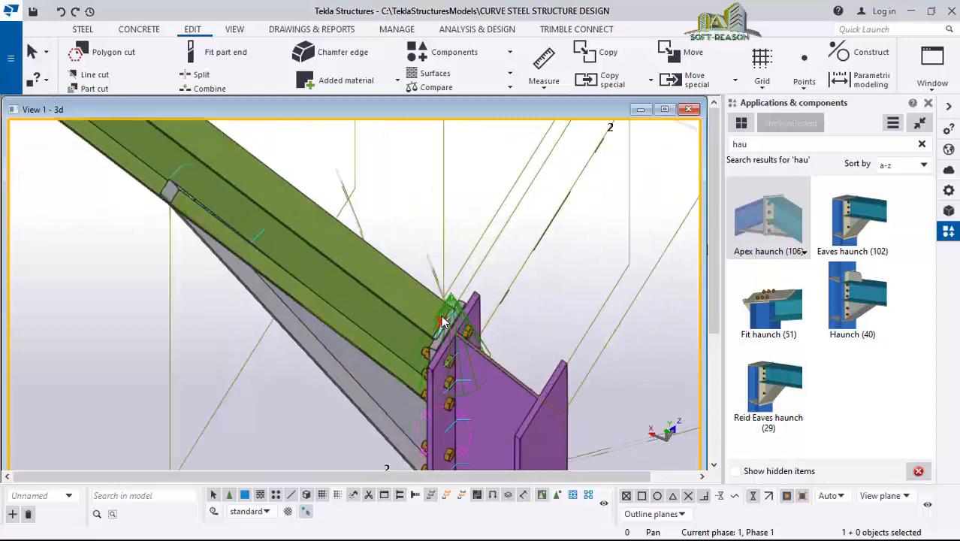
scroll(426, 310, "up", 1)
scroll(422, 328, "down", 5)
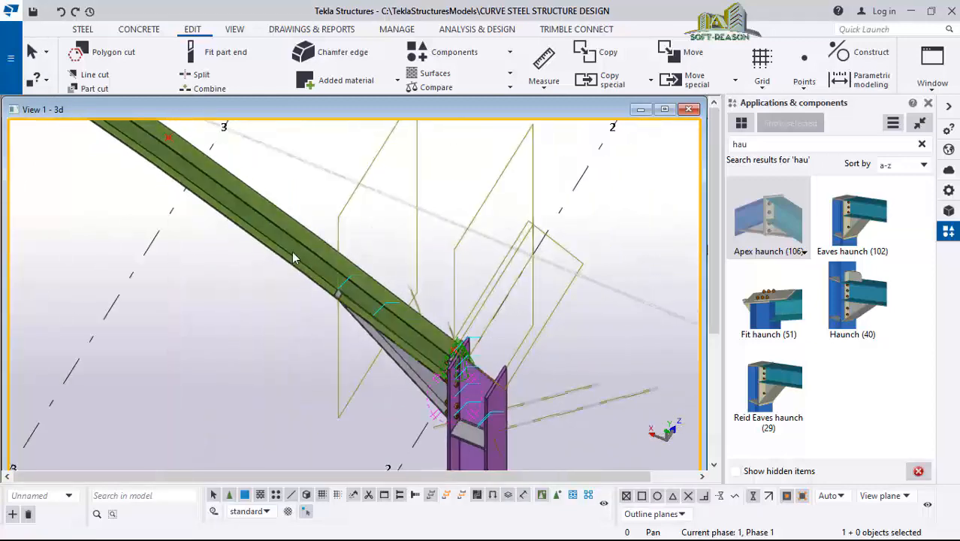
scroll(456, 347, "up", 5)
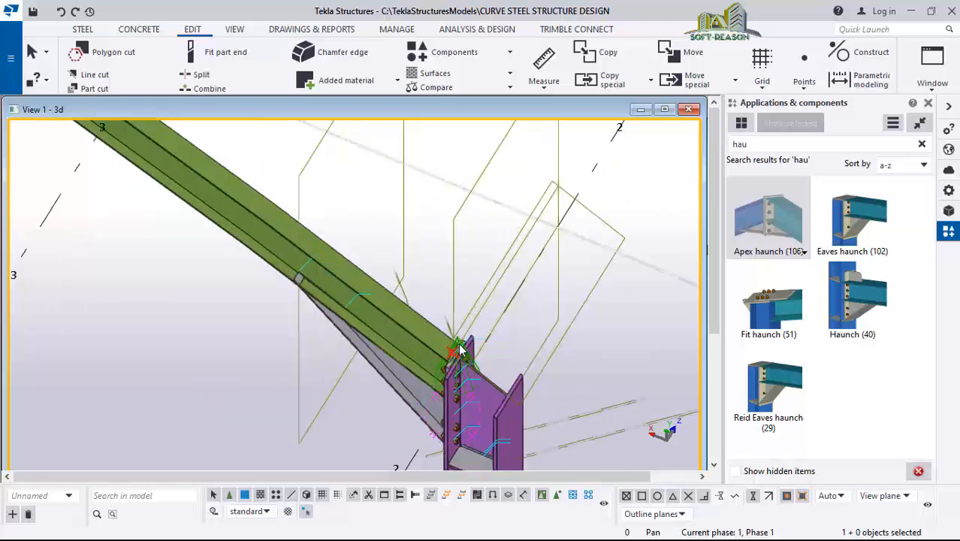
scroll(454, 353, "up", 1)
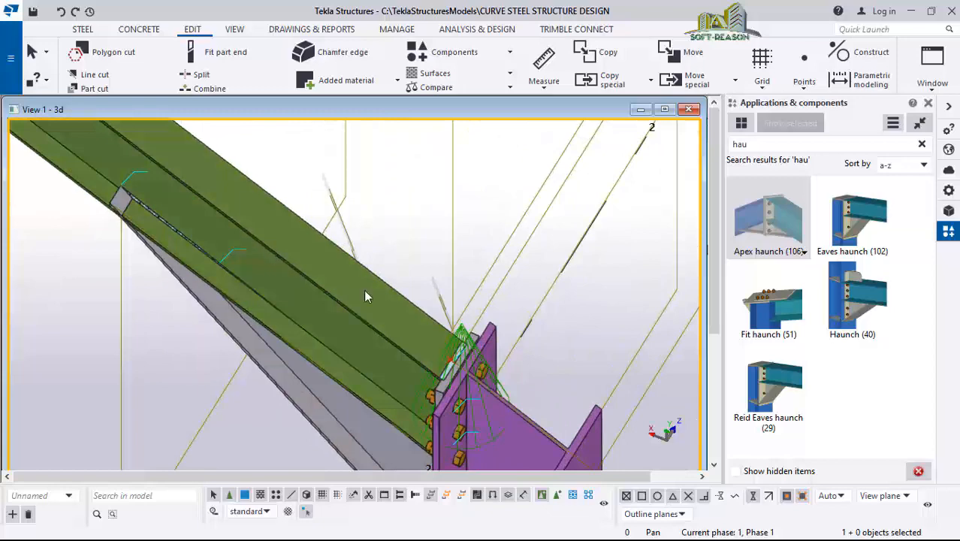
- Use the Work plane tool to align the work plane with the slope of the curved beam above the eaves haunch
left_click(235, 28)
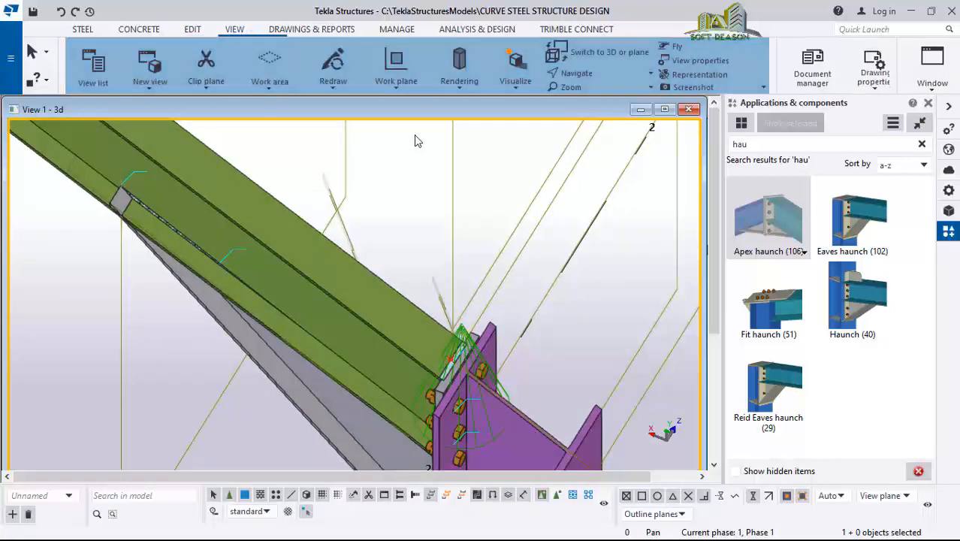
left_click(397, 87)
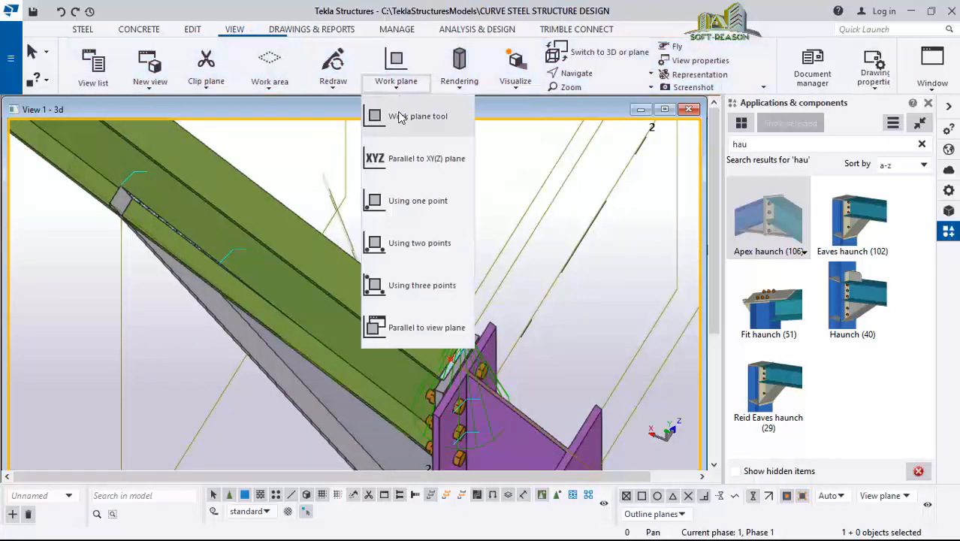
left_click(412, 119)
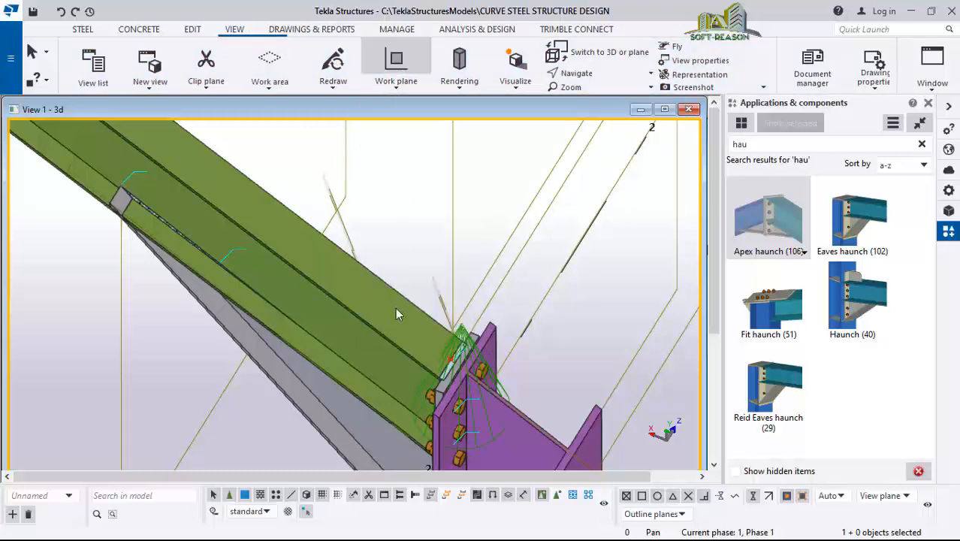
scroll(418, 353, "up", 1)
scroll(390, 295, "down", 2)
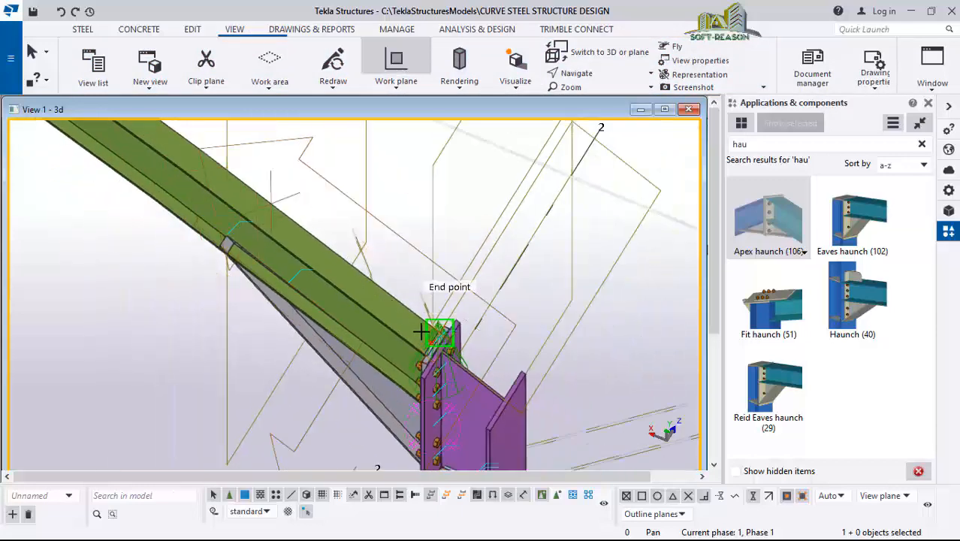
scroll(371, 284, "up", 1)
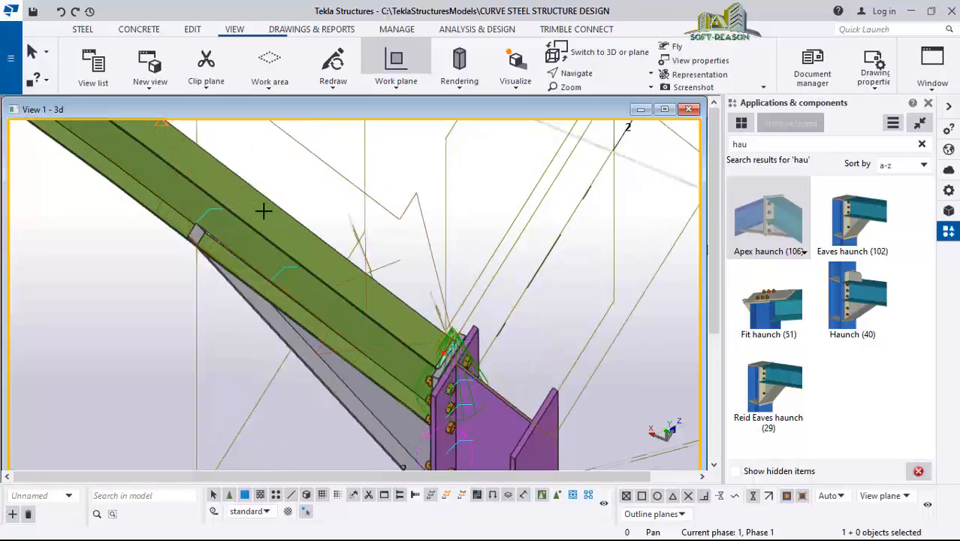
scroll(347, 386, "down", 3)
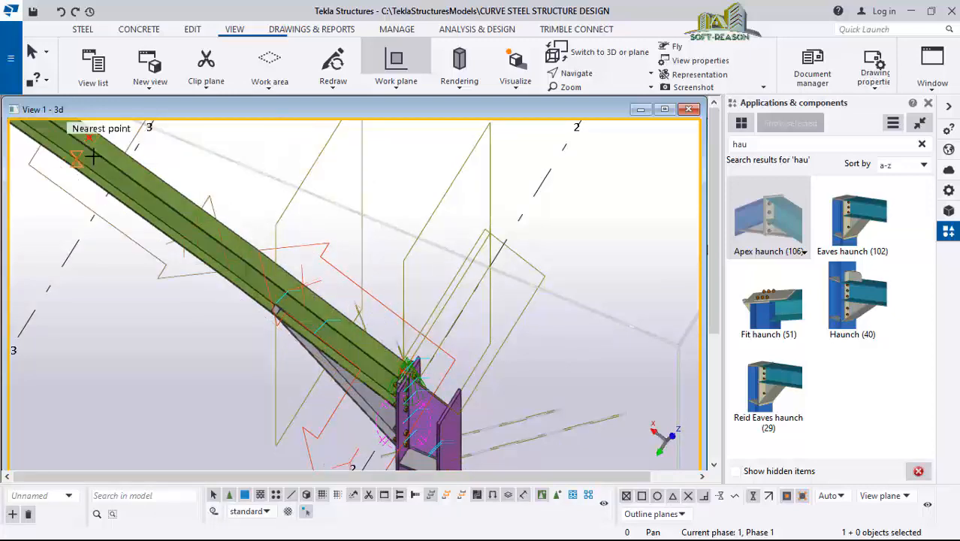
scroll(375, 361, "up", 4)
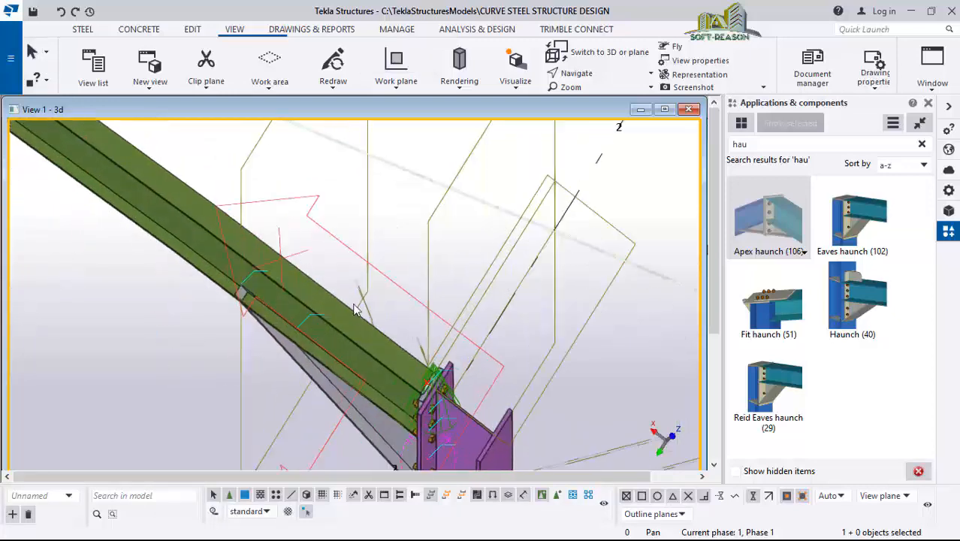
- Make one linear copy of the eaves end point along the curved beam with dX 400 and finish the copy
mouse_move(363, 356)
middle_mouse_down()
mouse_move(378, 356)
mouse_move(390, 298)
mouse_move(454, 221)
mouse_move(397, 311)
mouse_move(454, 409)
mouse_move(378, 369)
middle_mouse_up()
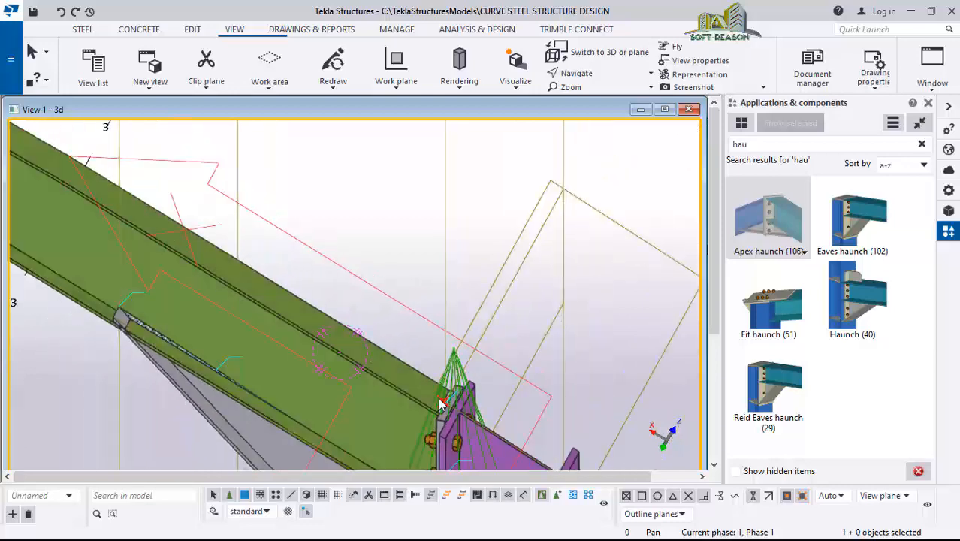
right_click(420, 211)
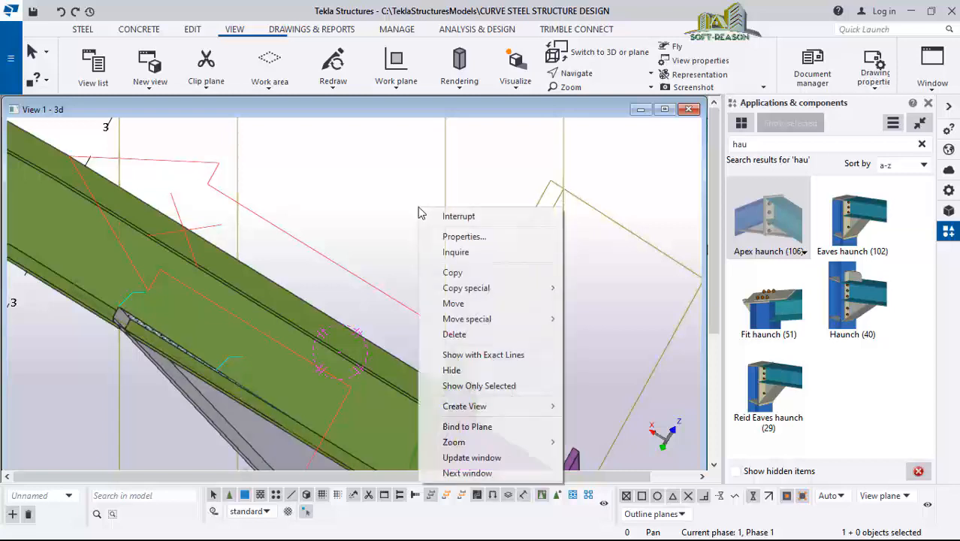
mouse_move(470, 291)
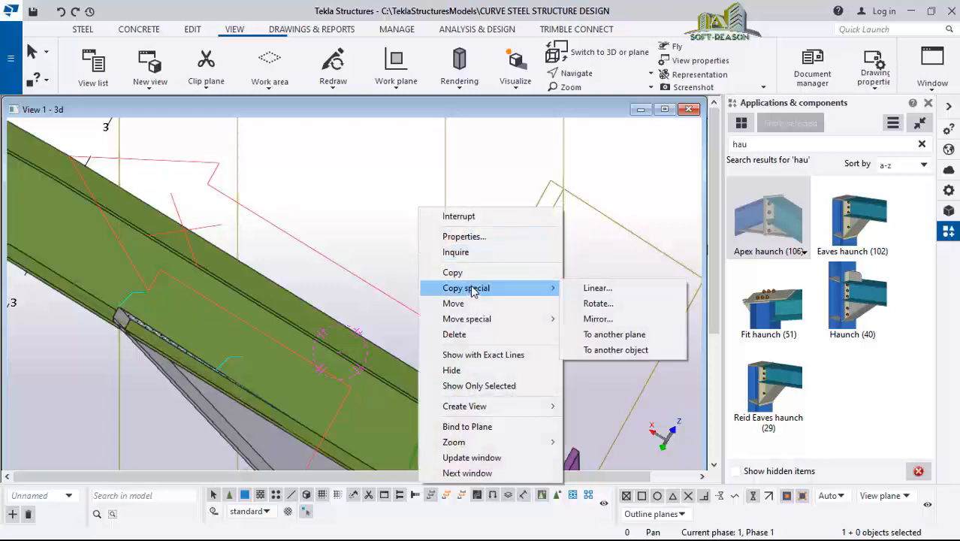
left_click(599, 289)
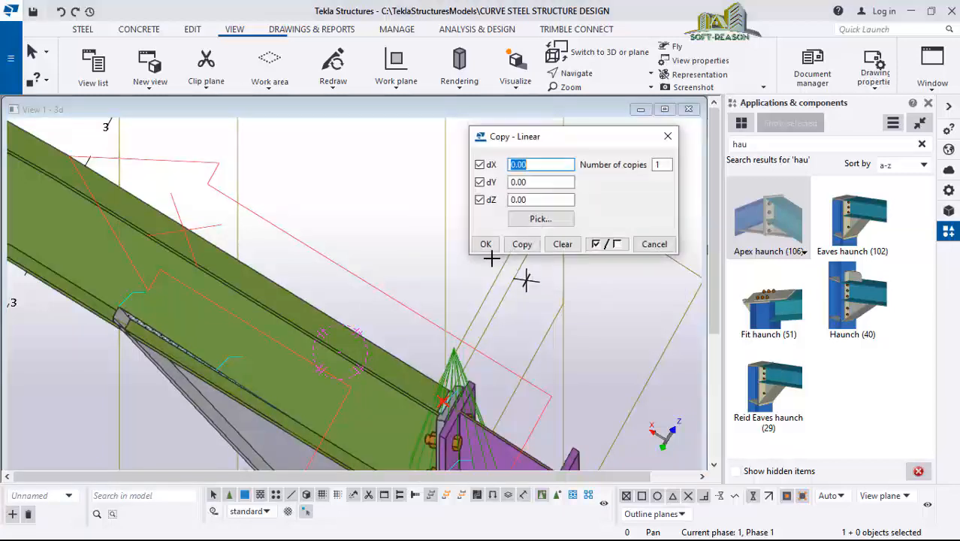
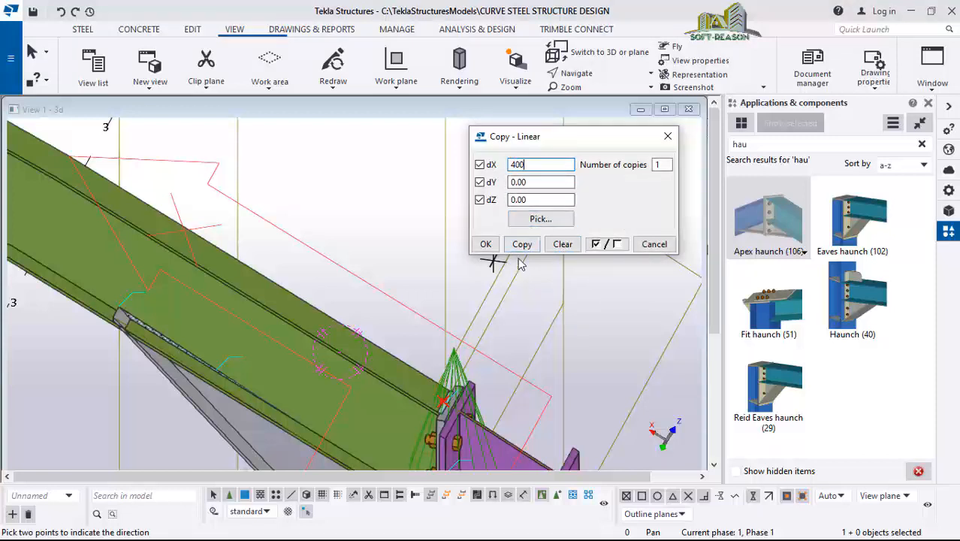
left_click(290, 306)
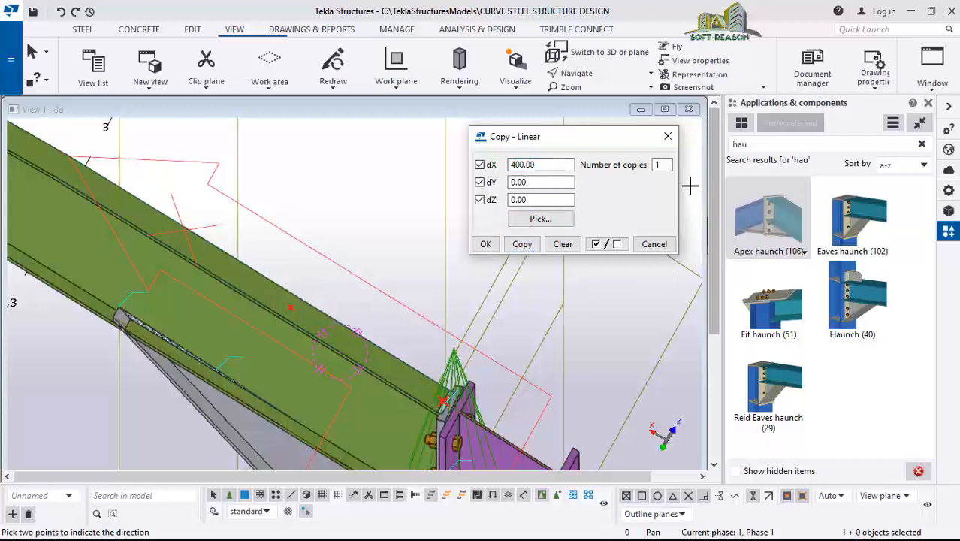
left_click(445, 399)
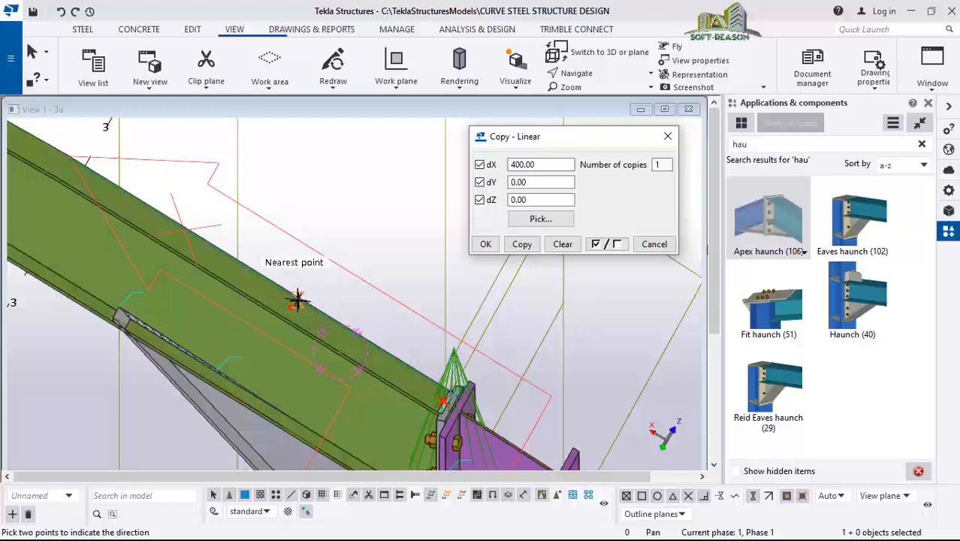
left_click(485, 244)
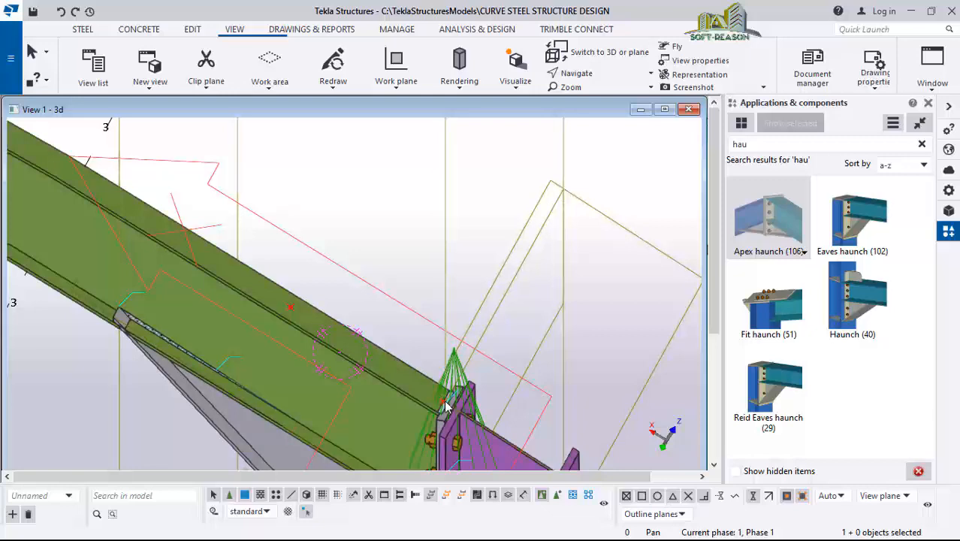
scroll(445, 406, "up", 5)
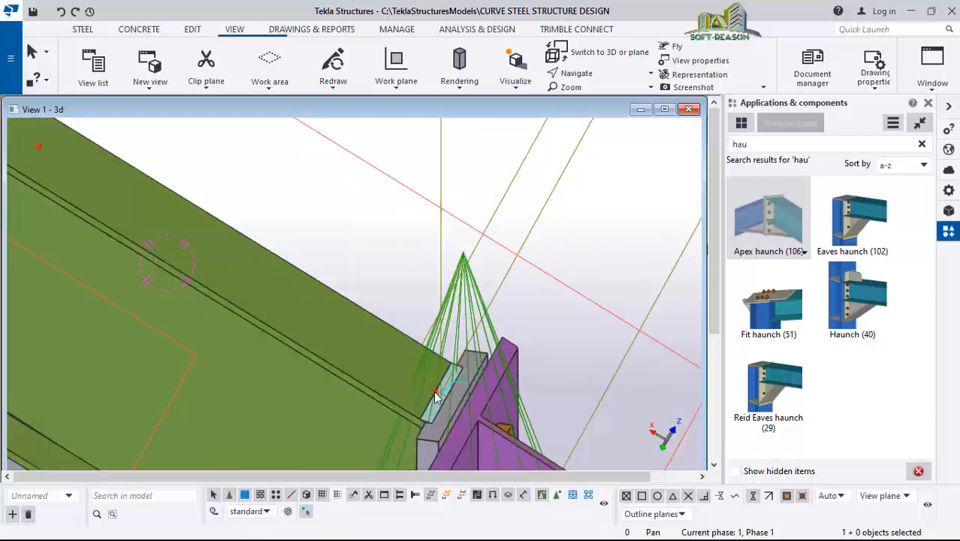
- Delete the original divided point at the curved beam's eaves end plate, keeping its copy farther up the beam
right_click(391, 230)
left_click(440, 355)
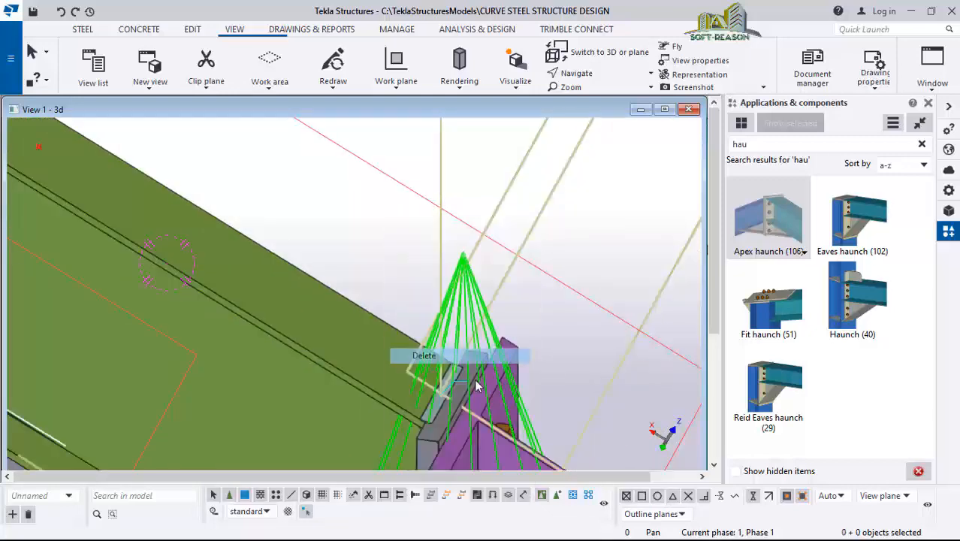
scroll(319, 284, "down", 3)
scroll(203, 247, "up", 2)
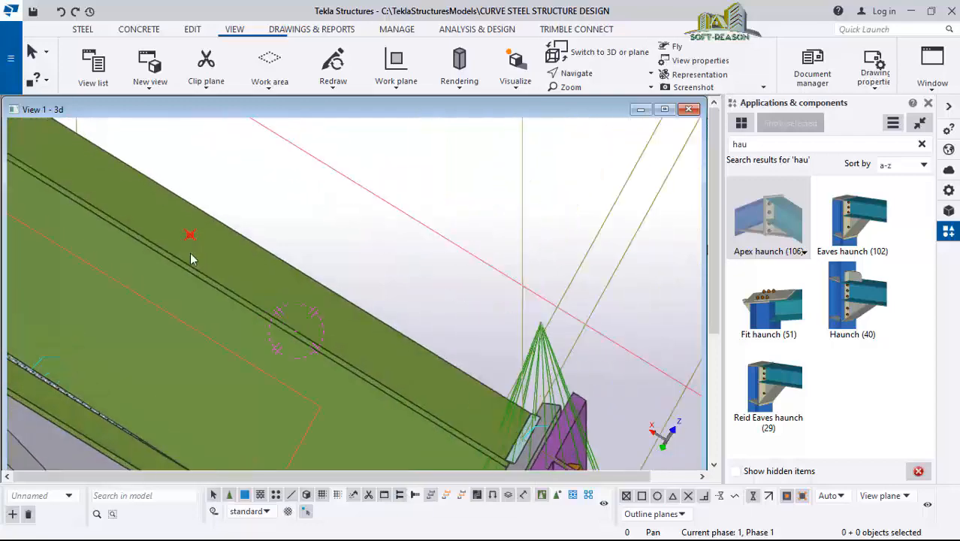
- Use the Work plane tool to align the work plane with the slope of the curved beam beside the apex end plate
scroll(190, 251, "down", 2)
scroll(553, 338, "down", 5)
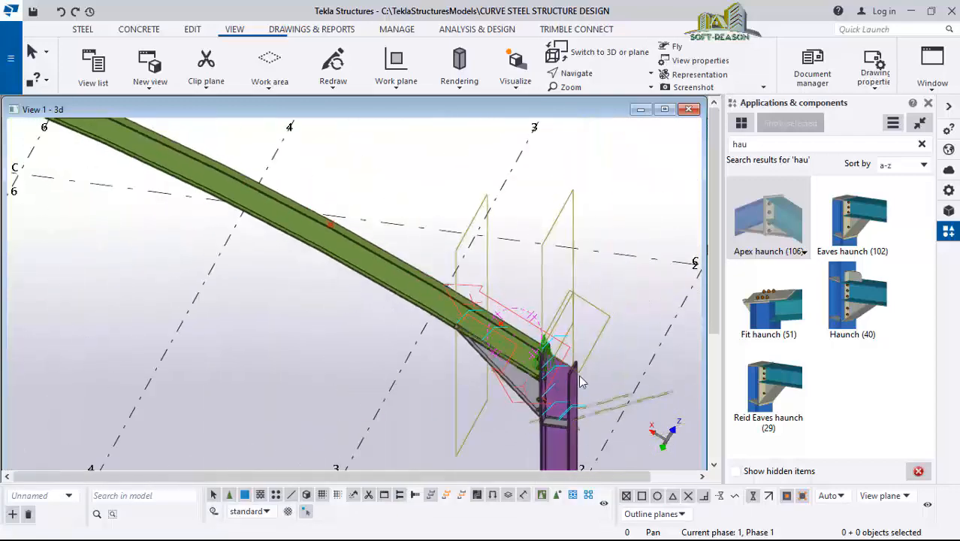
scroll(556, 419, "down", 1)
scroll(145, 291, "up", 6)
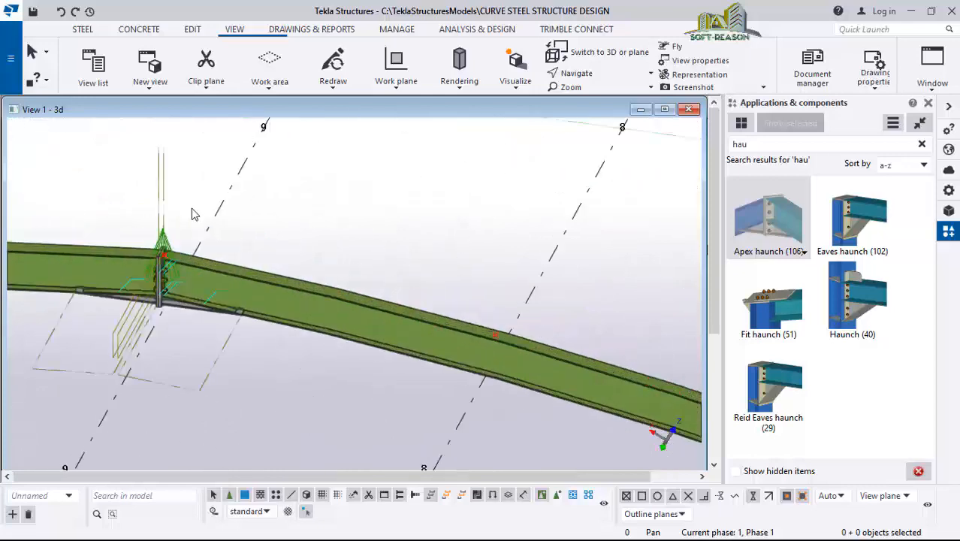
scroll(145, 291, "up", 5)
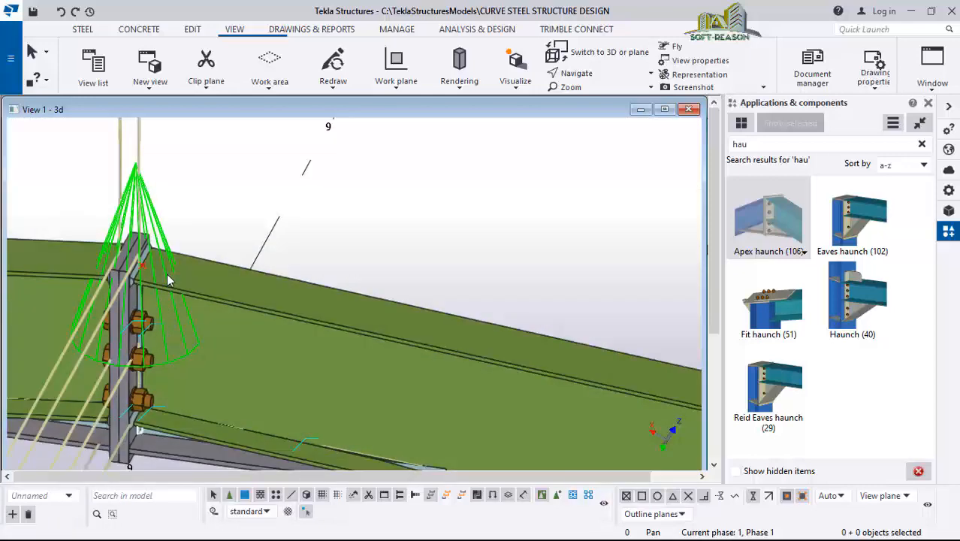
middle_click_drag(167, 274, 154, 311)
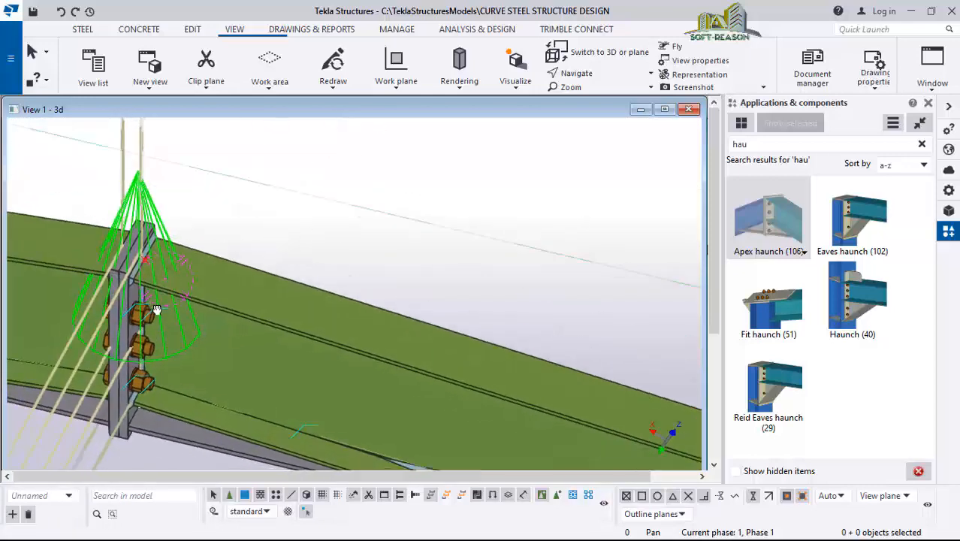
scroll(117, 257, "up", 2)
middle_click_drag(117, 256, 157, 260, "ctrl")
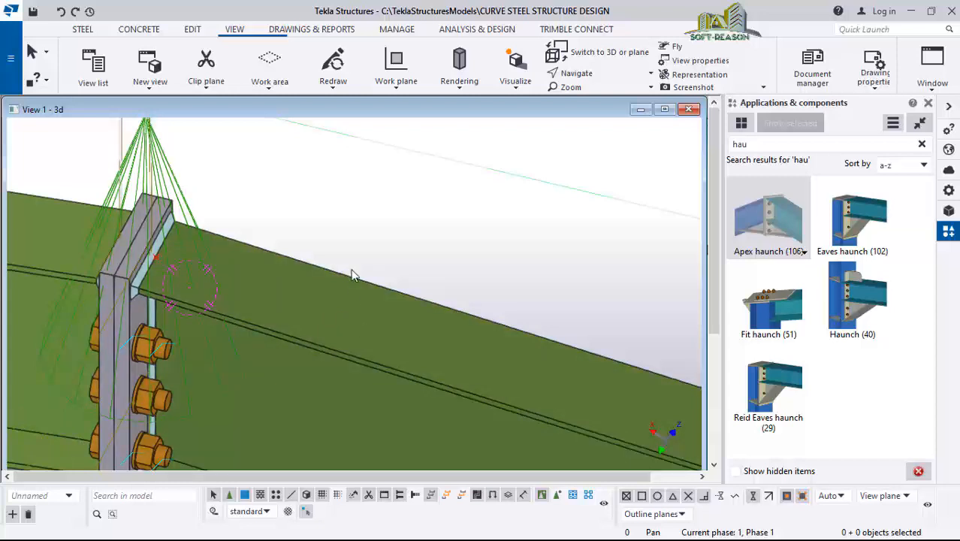
left_click(397, 89)
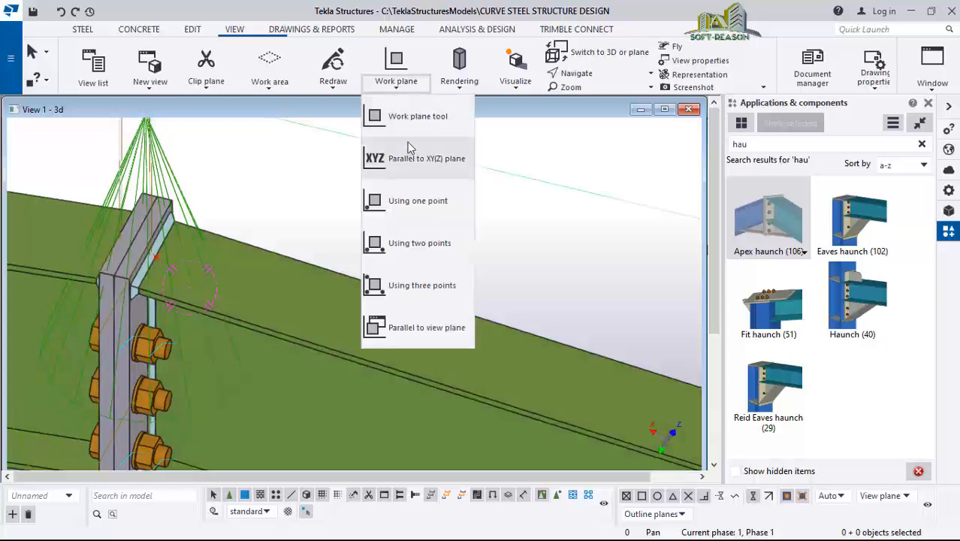
left_click(409, 125)
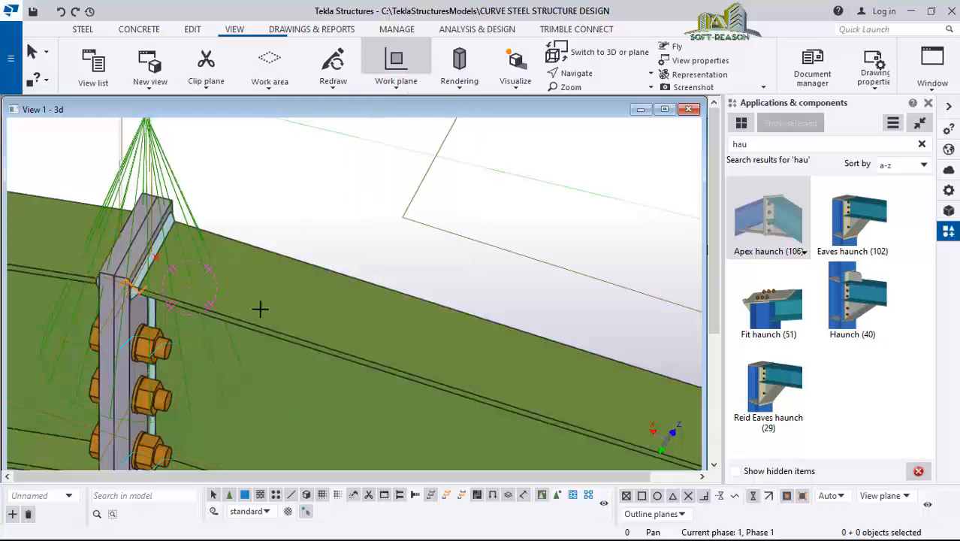
scroll(211, 287, "down", 3)
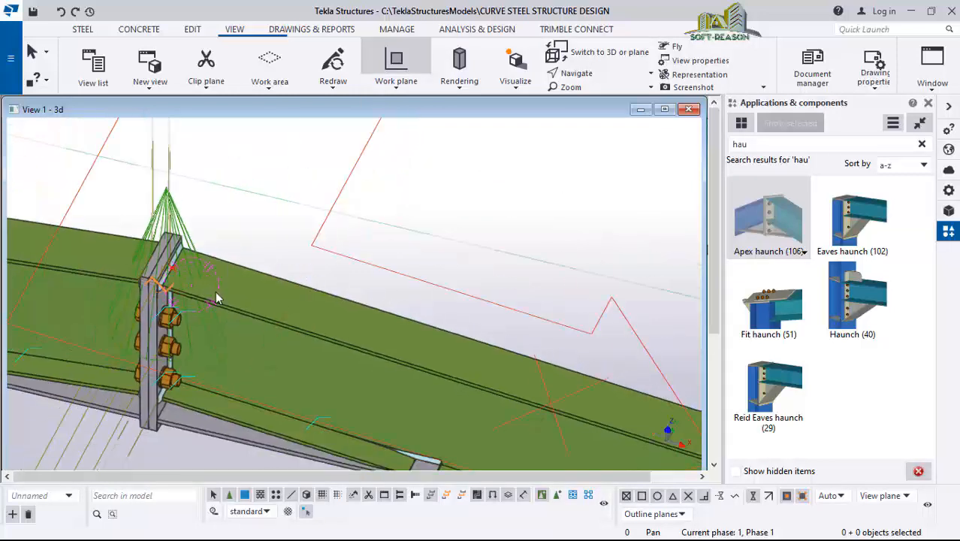
left_click(31, 54)
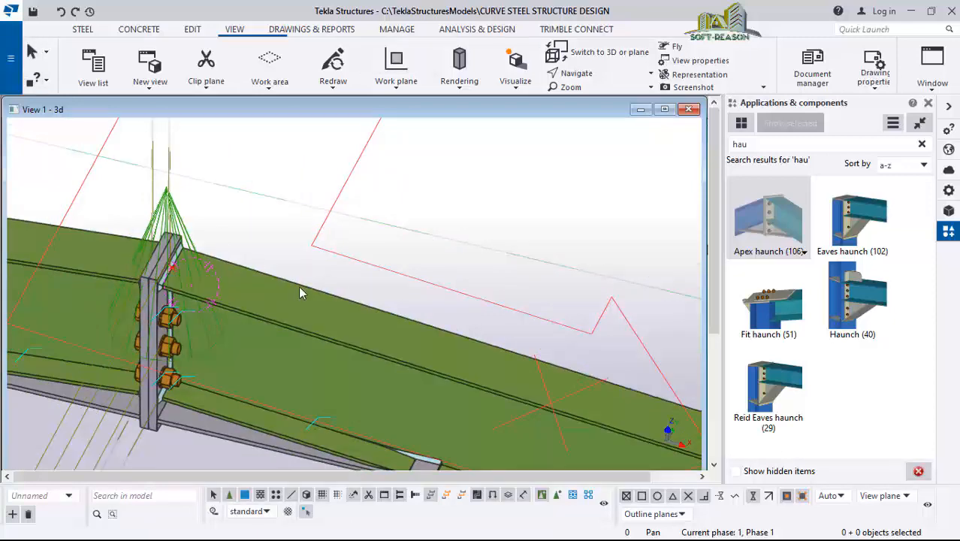
- Move the point at the curved beam's apex end plate linearly down the beam with dX 400, dY 0 and dZ 0
scroll(300, 293, "up", 10)
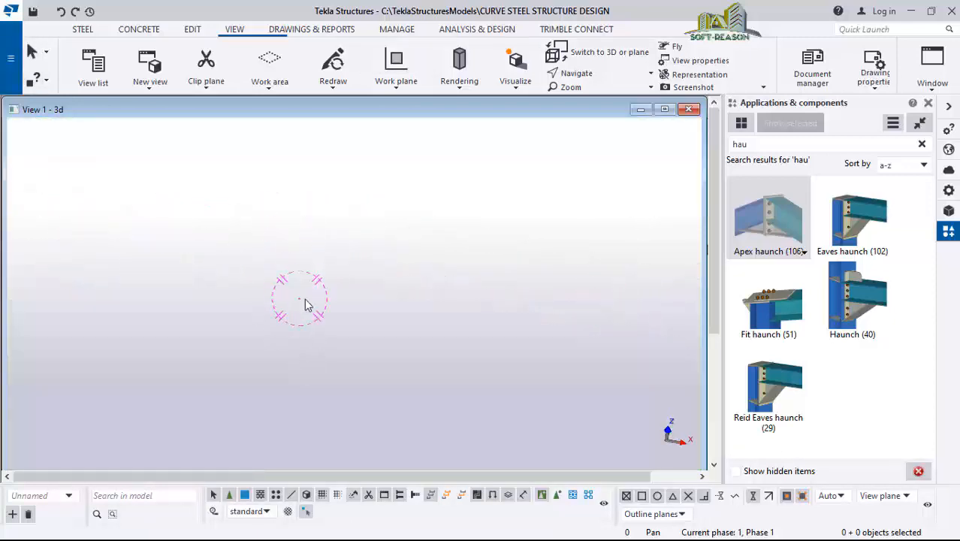
scroll(297, 274, "down", 10)
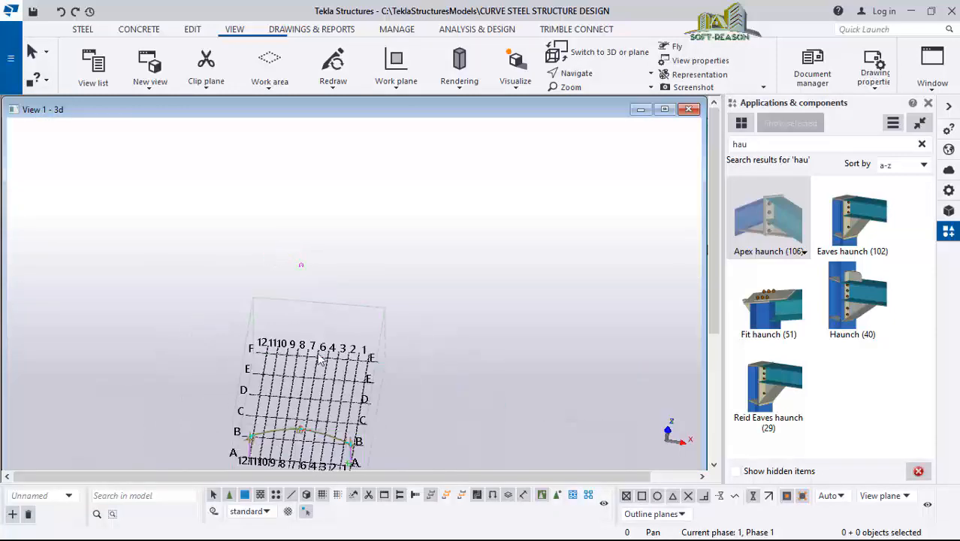
scroll(326, 384, "up", 10)
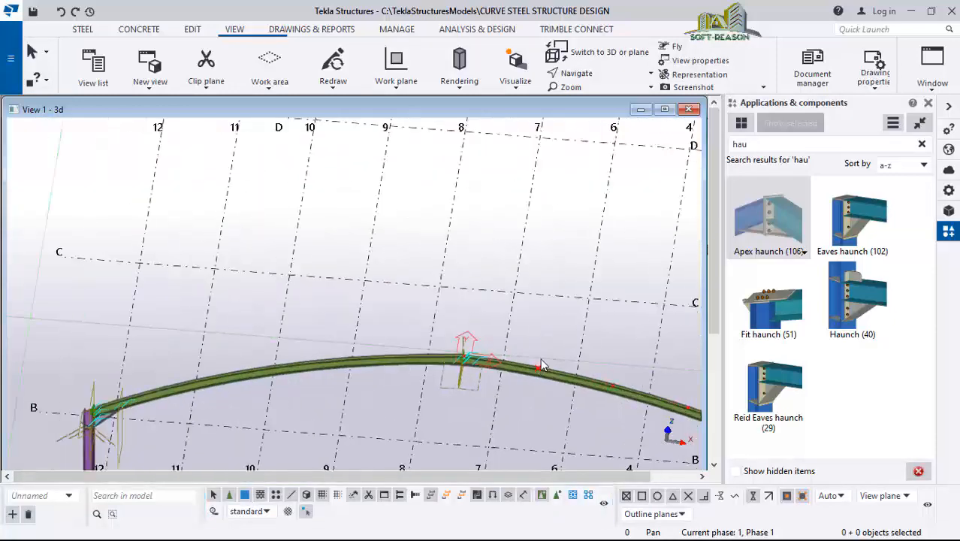
scroll(323, 372, "up", 2)
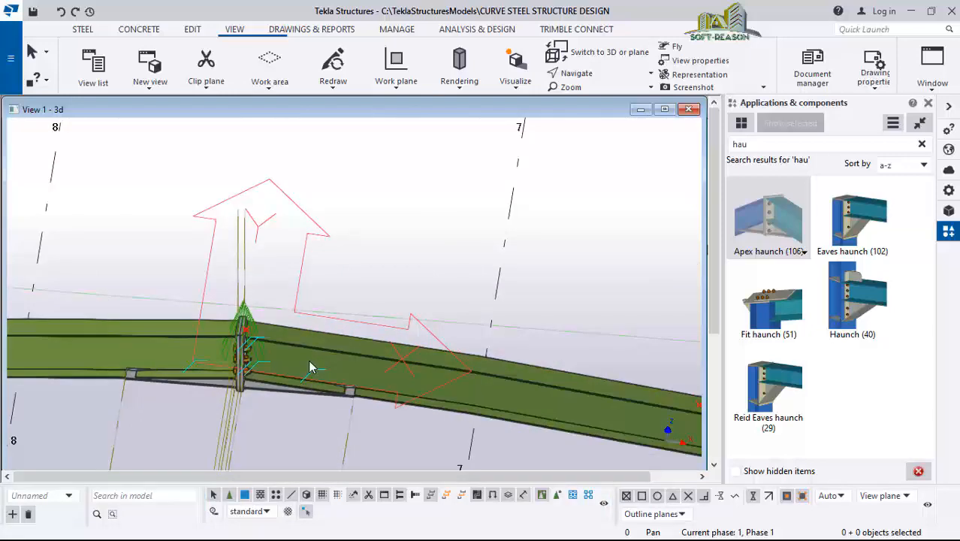
middle_click_drag(311, 366, 419, 301, "ctrl")
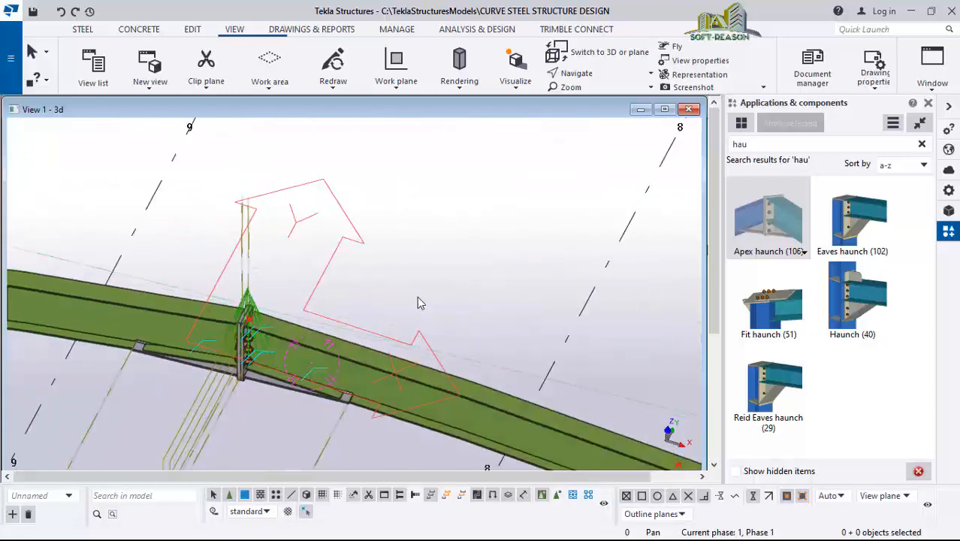
left_click(317, 330)
scroll(300, 353, "up", 4)
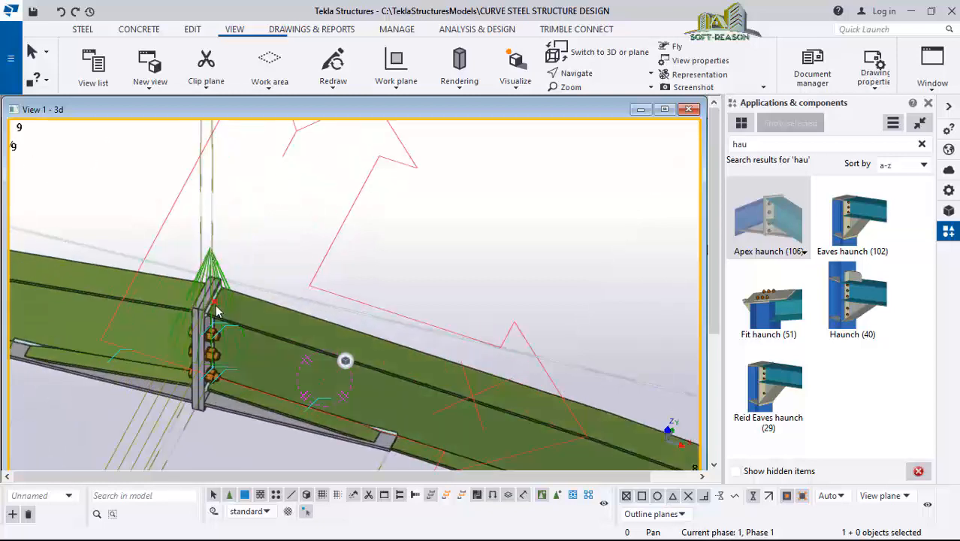
left_click(216, 308)
right_click(300, 240)
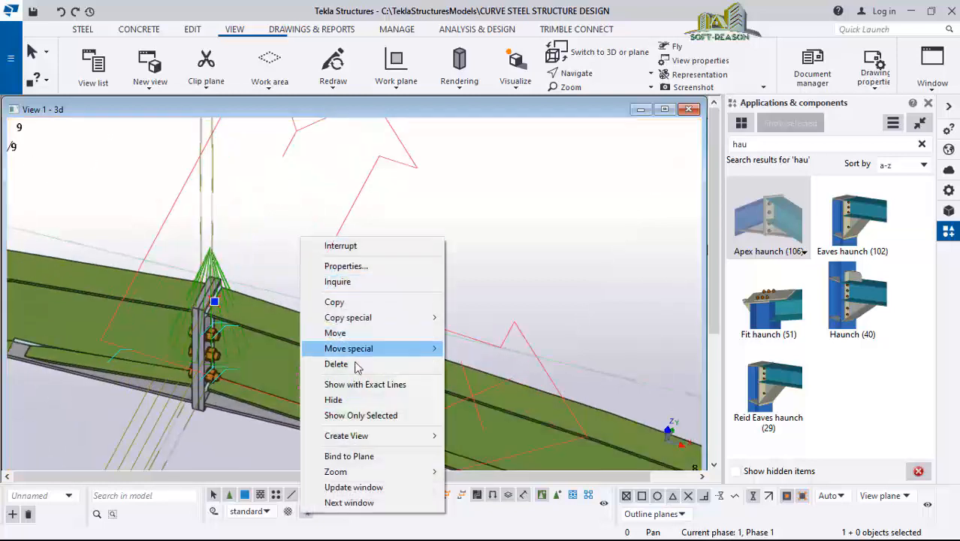
mouse_move(360, 317)
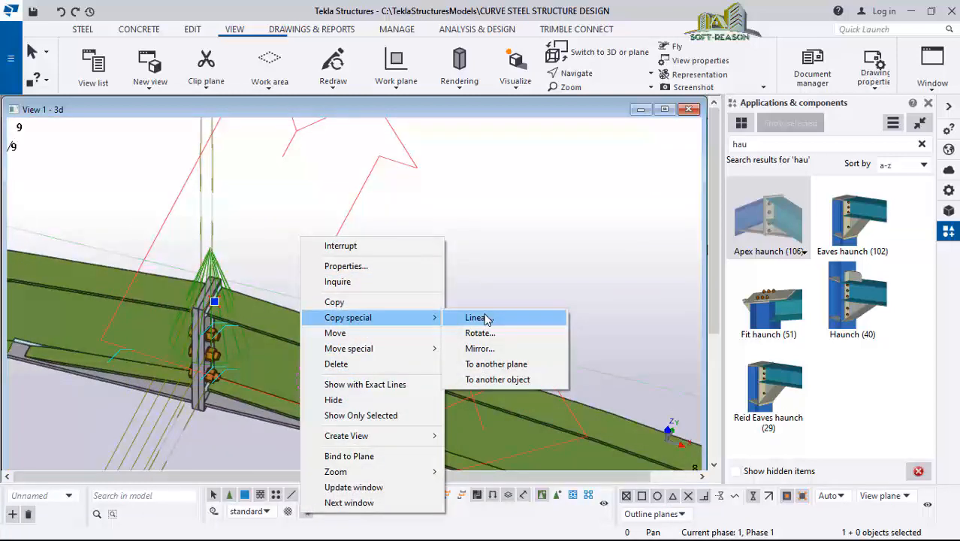
mouse_move(361, 349)
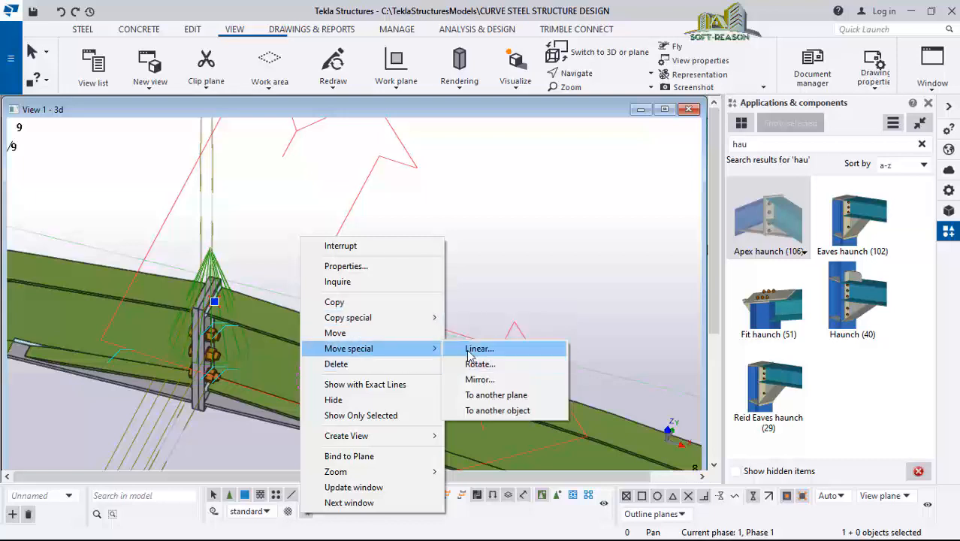
left_click(470, 351)
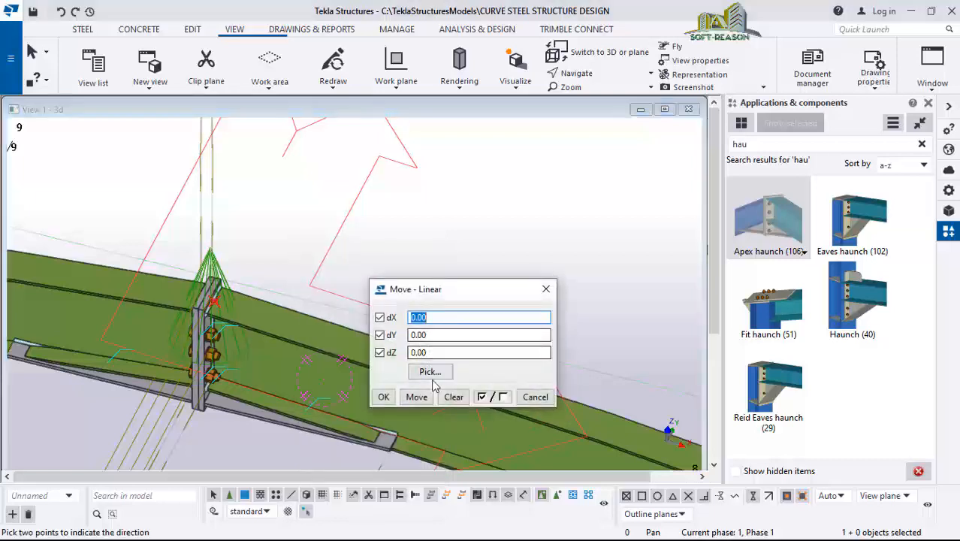
left_click(454, 398)
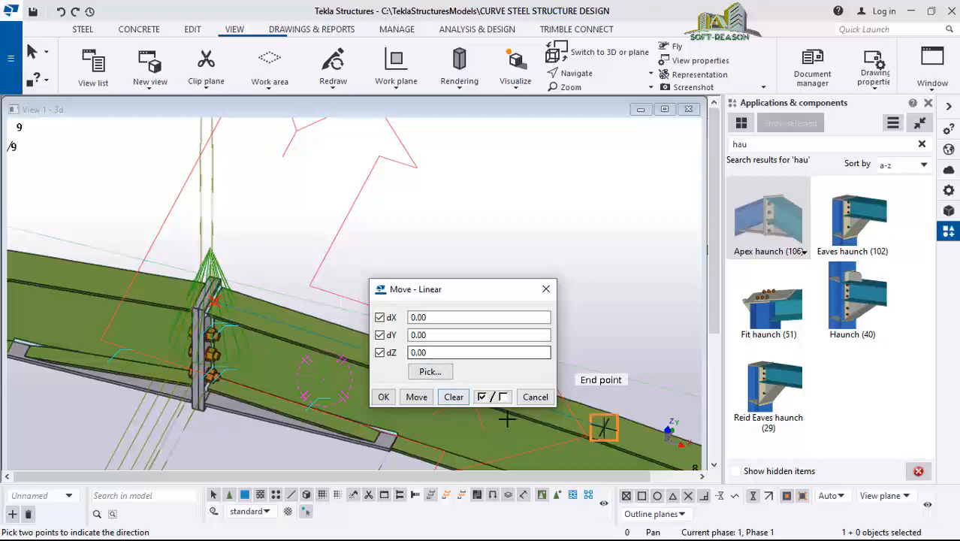
scroll(204, 295, "down", 2)
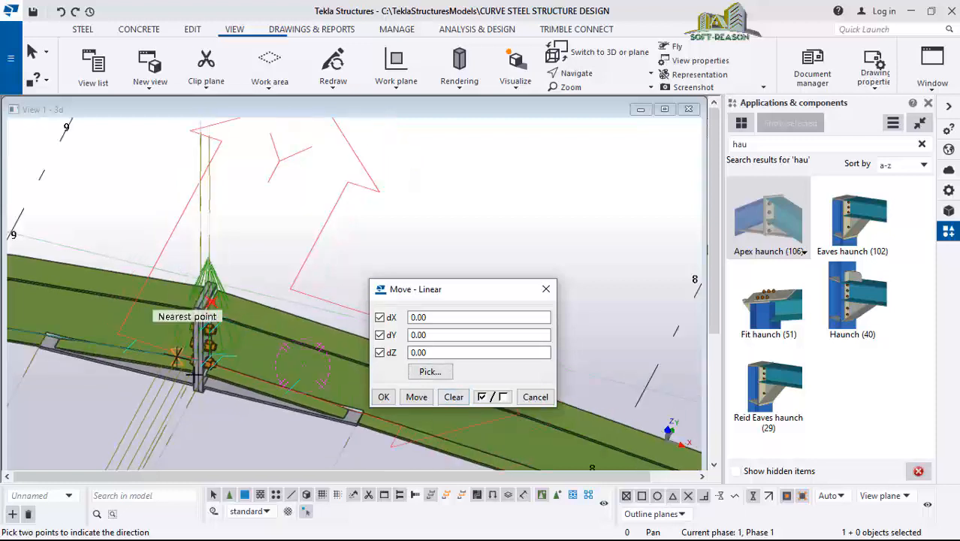
left_click(447, 321)
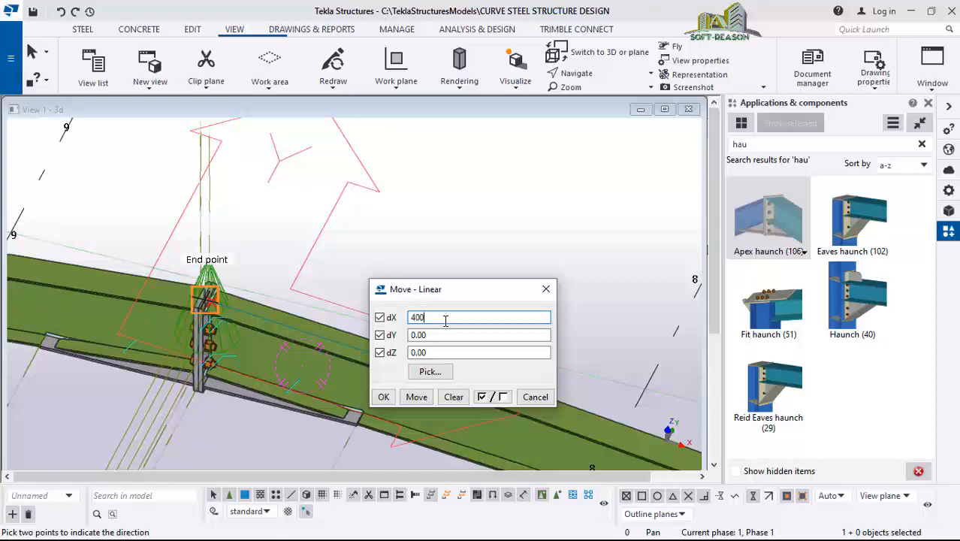
left_click(421, 400)
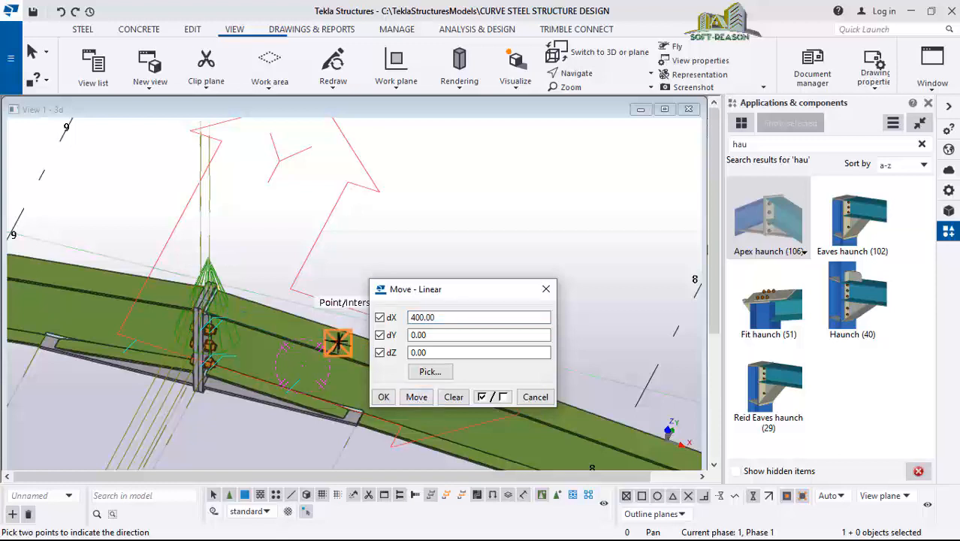
- Finish the linear move of the point near the apex with dX 400.00 and switch to the Grid A view
left_click(383, 397)
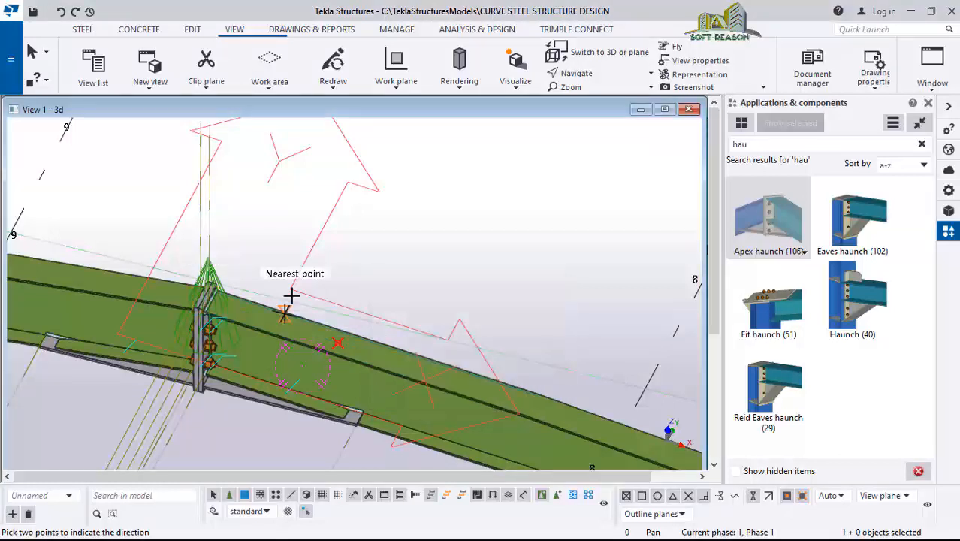
scroll(326, 258, "down", 5)
scroll(301, 274, "down", 3)
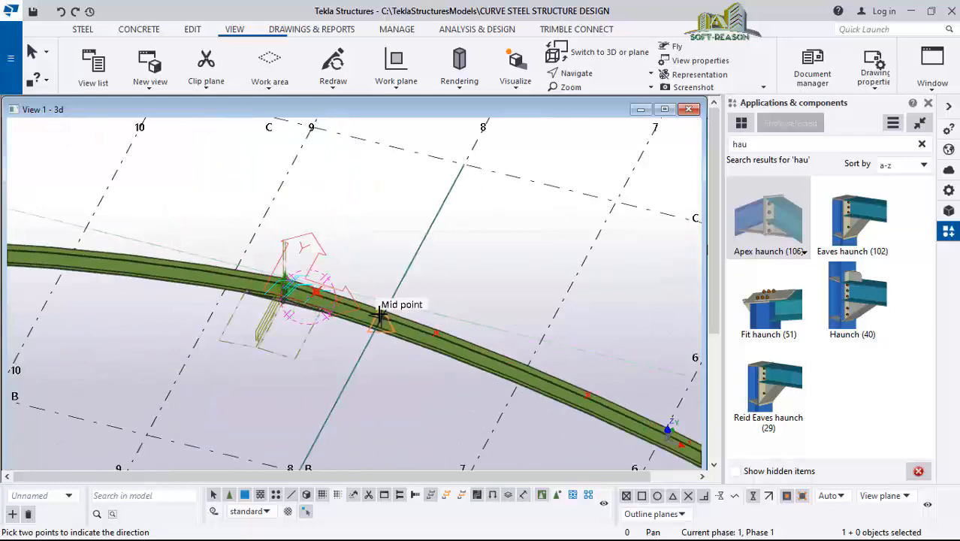
scroll(337, 256, "down", 5)
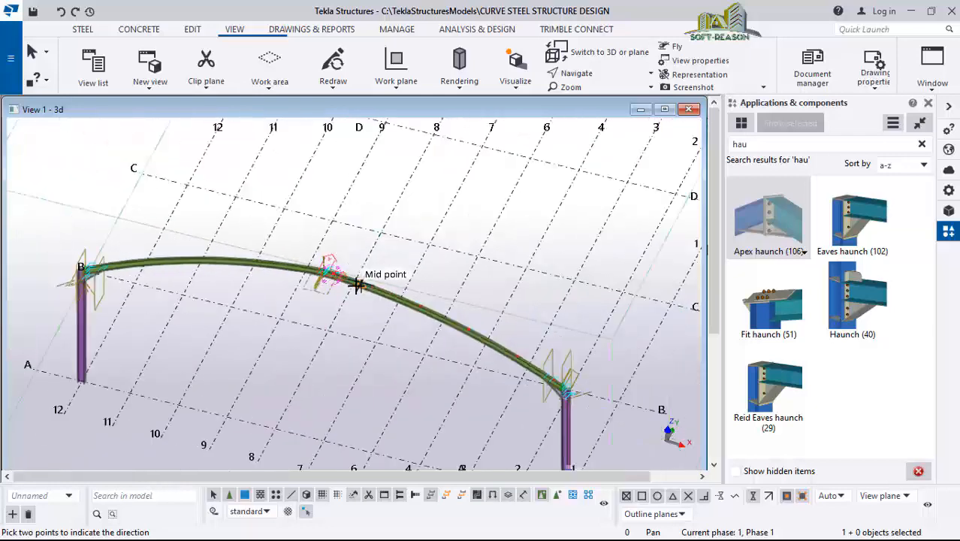
scroll(364, 302, "down", 1)
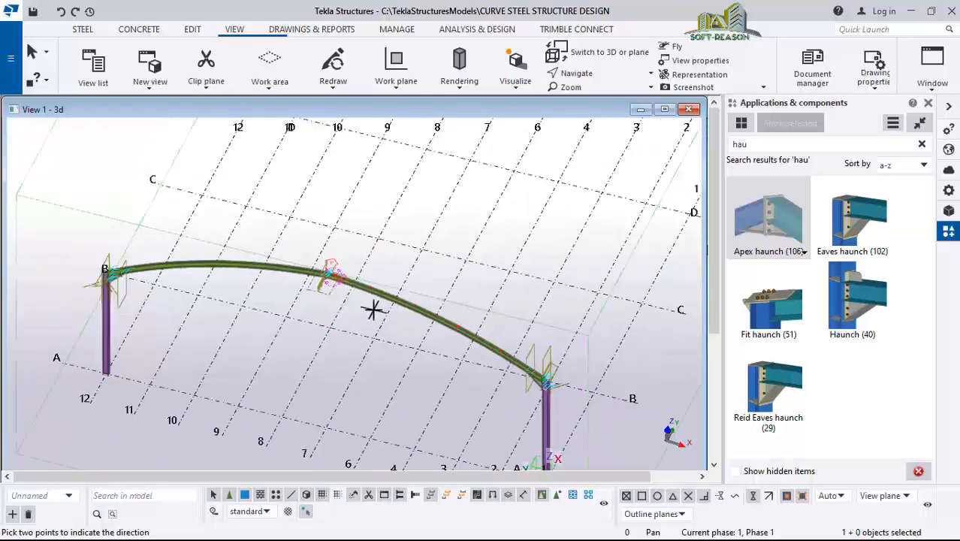
scroll(481, 347, "up", 2)
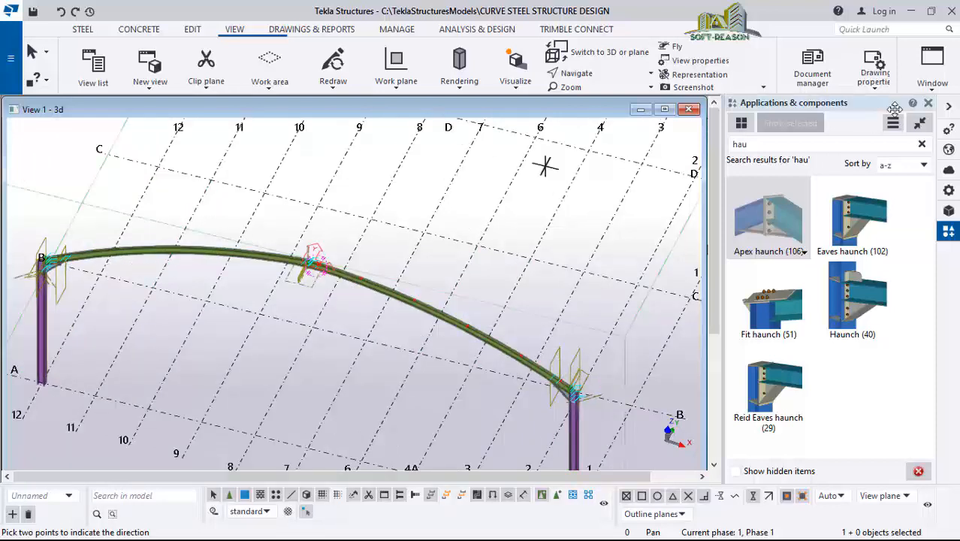
left_click(932, 67)
left_click(904, 211)
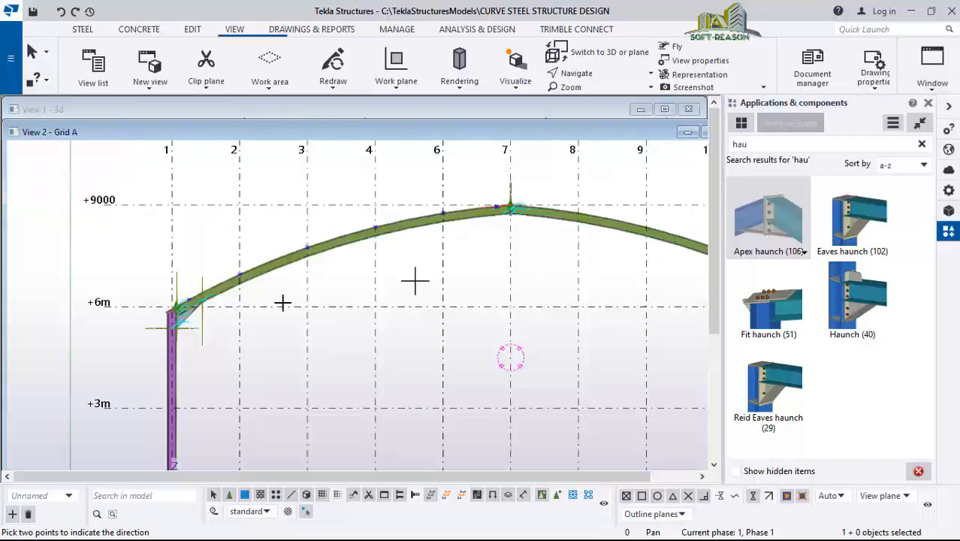
- Set the work plane at the intersection of grid line 1 and level +9000 with the work plane tool
scroll(154, 322, "down", 4)
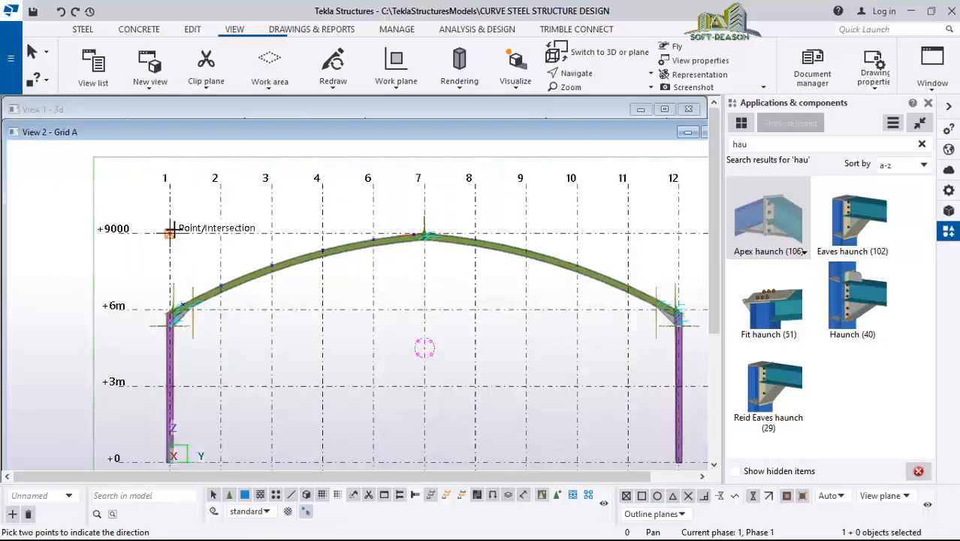
scroll(425, 236, "up", 2)
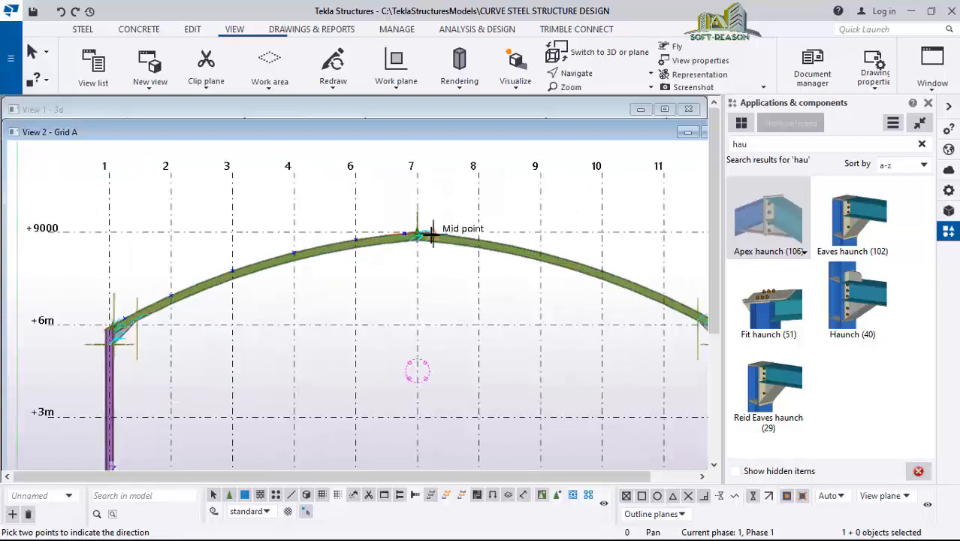
scroll(424, 237, "up", 3)
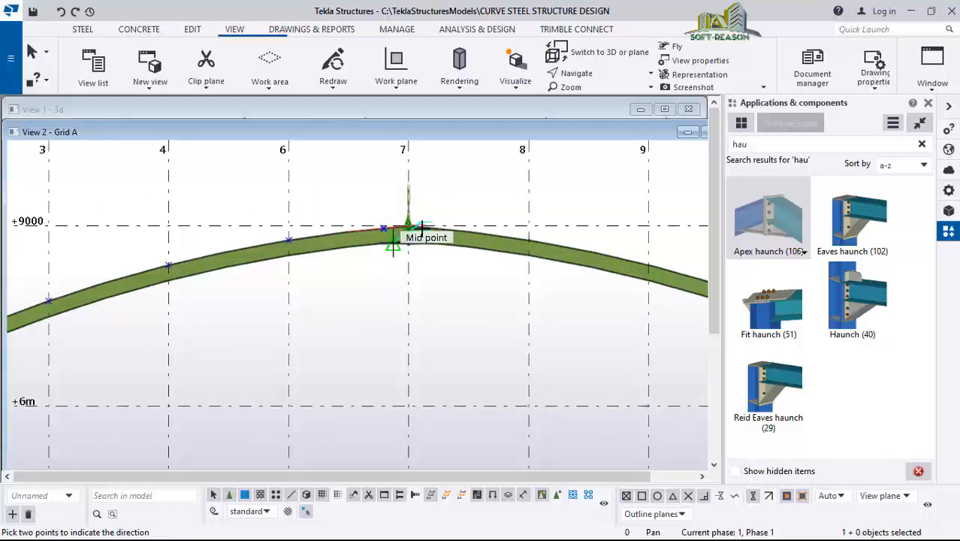
scroll(421, 229, "down", 1)
scroll(360, 260, "down", 1)
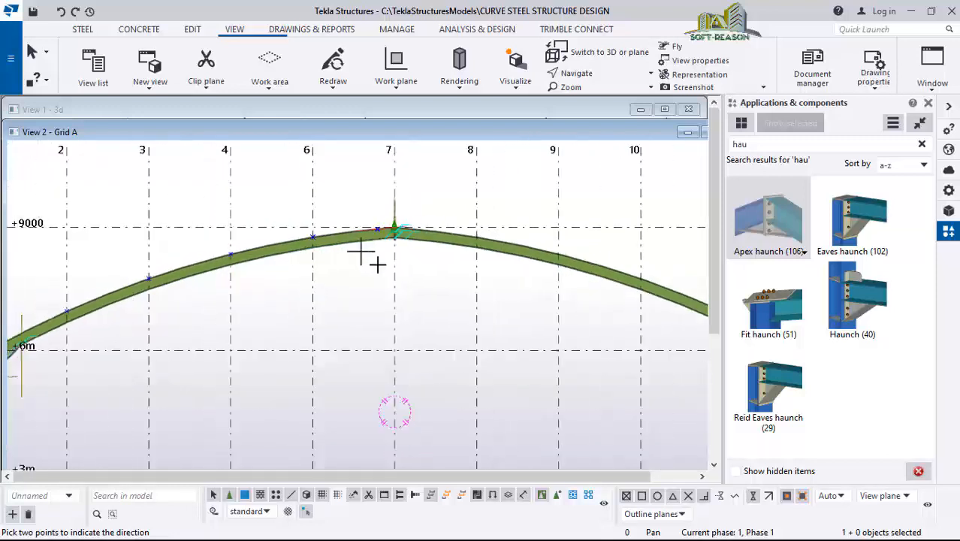
scroll(392, 225, "down", 1)
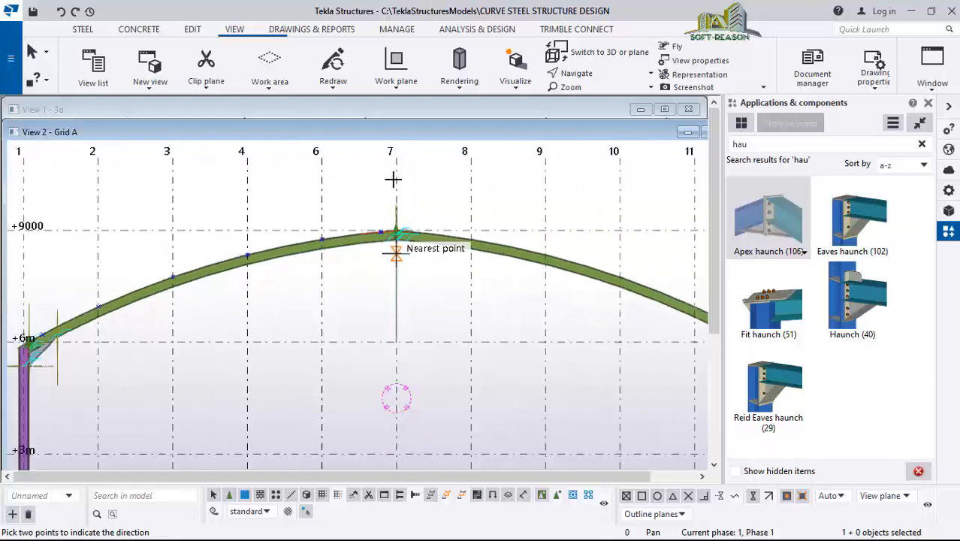
left_click(396, 78)
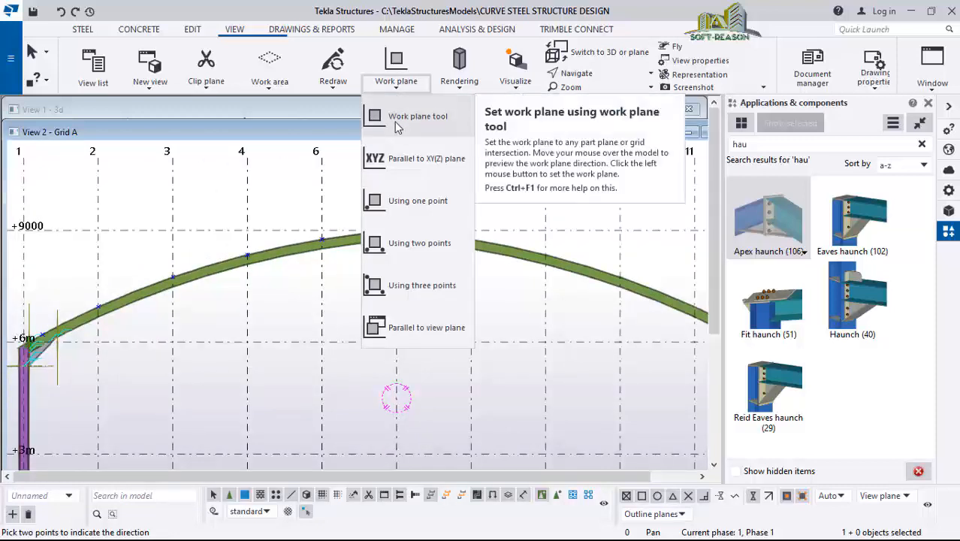
left_click(396, 122)
scroll(258, 307, "down", 1)
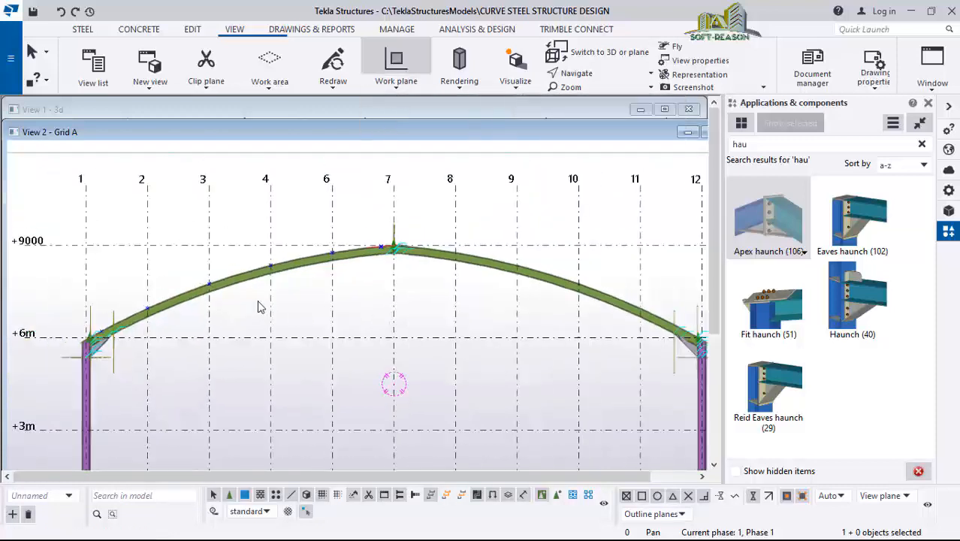
left_click(87, 244)
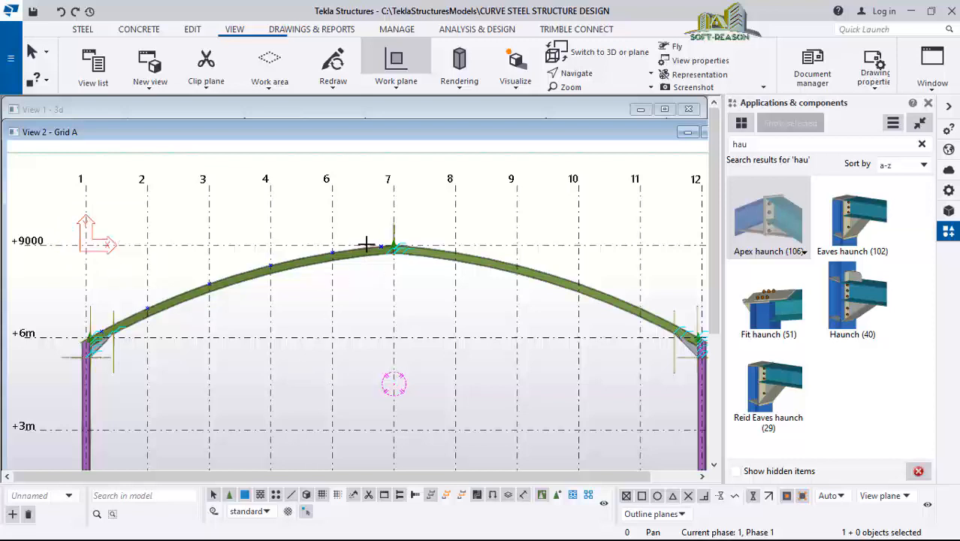
scroll(260, 256, "up", 1)
left_click(31, 54)
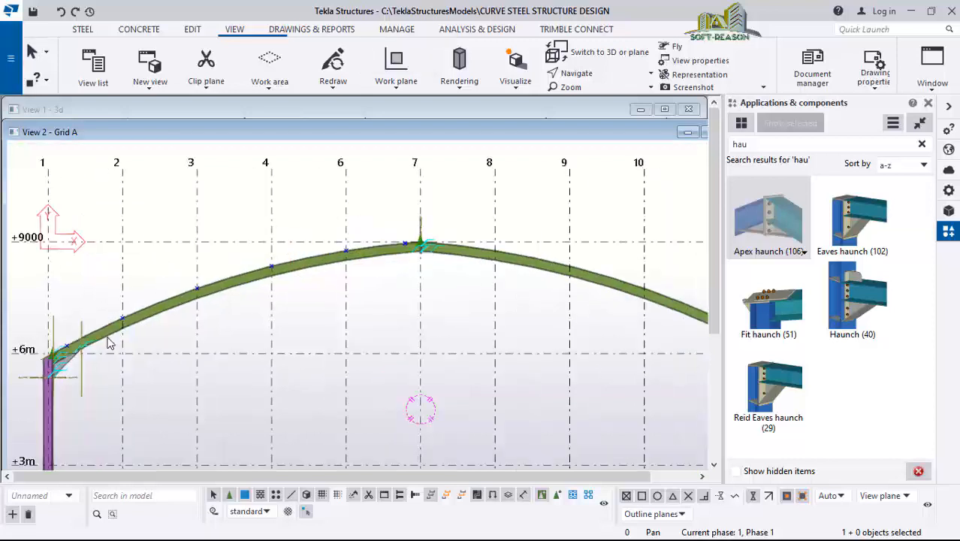
- Mirror-copy the six points on the rafter half between grids 1 and 7 about vertical grid line 7, with X0 10000.00, Y0 -3000.00 and angle 90
scroll(85, 354, "up", 6)
scroll(54, 350, "up", 3)
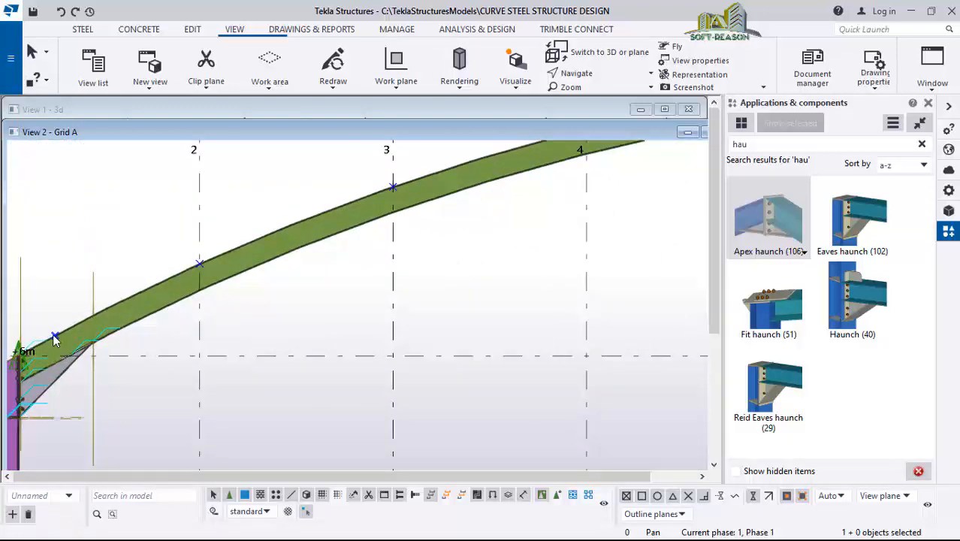
scroll(139, 345, "down", 7)
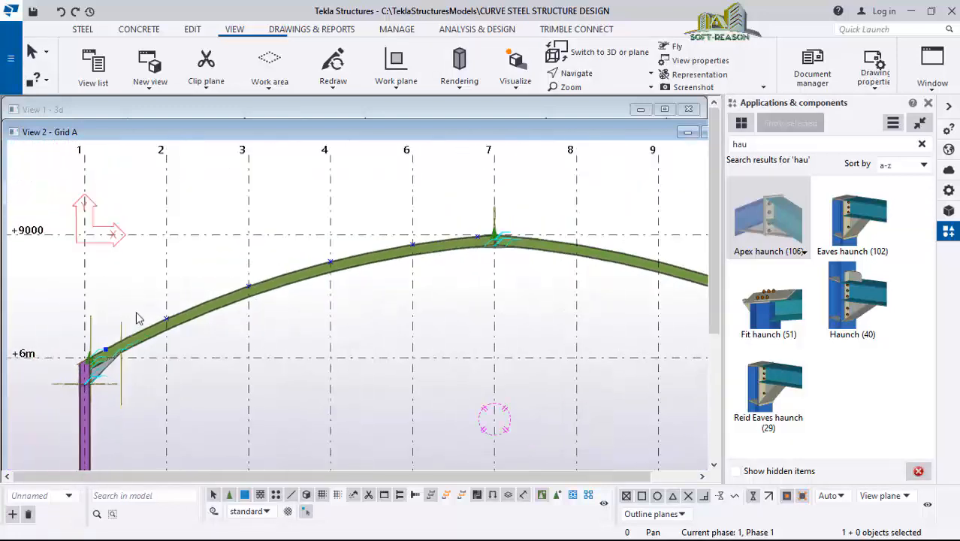
left_click_drag(125, 188, 425, 358)
scroll(496, 240, "up", 5)
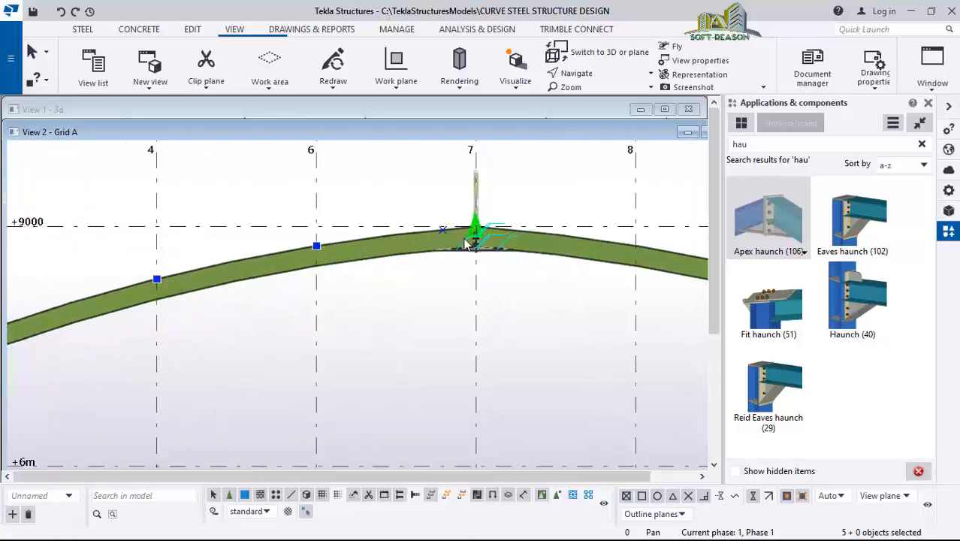
left_click(437, 224, "ctrl")
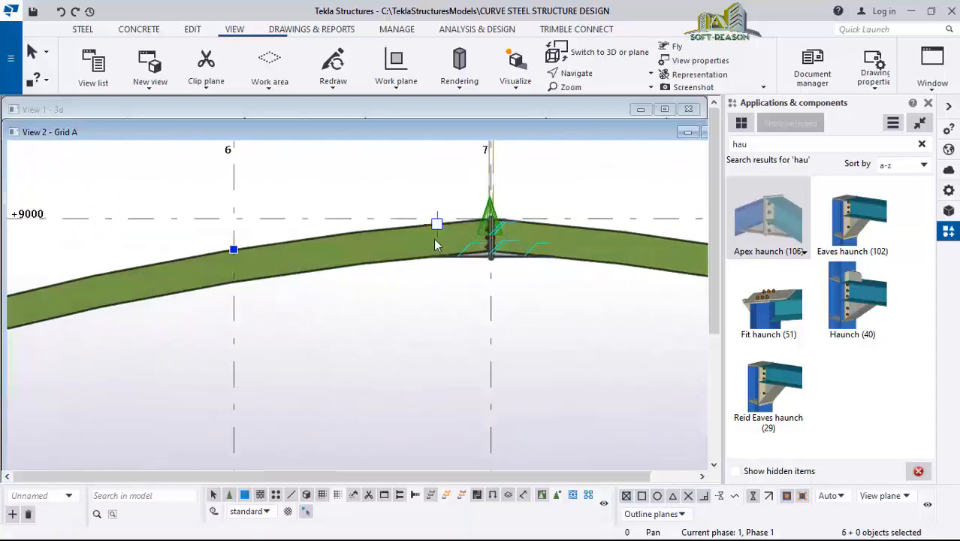
scroll(352, 228, "down", 6)
scroll(307, 269, "down", 3)
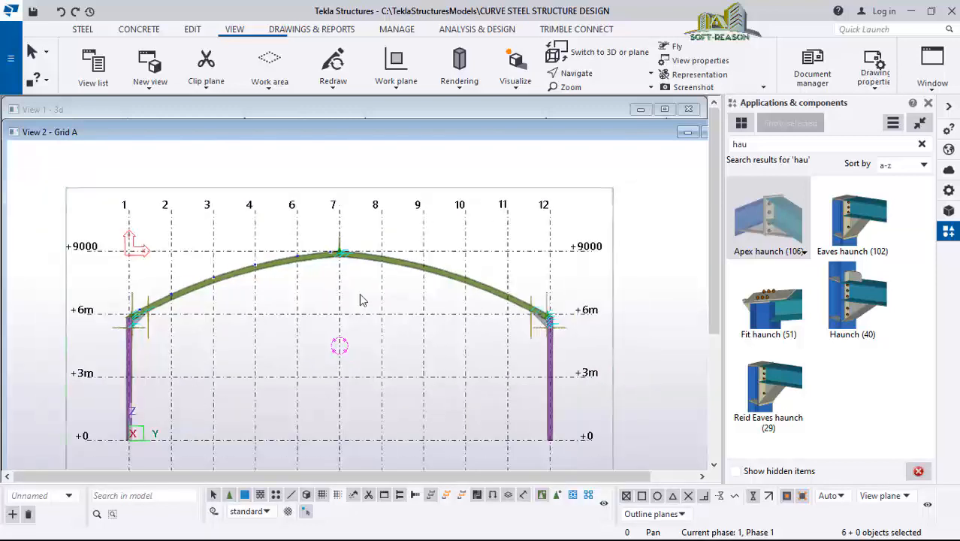
right_click(357, 180)
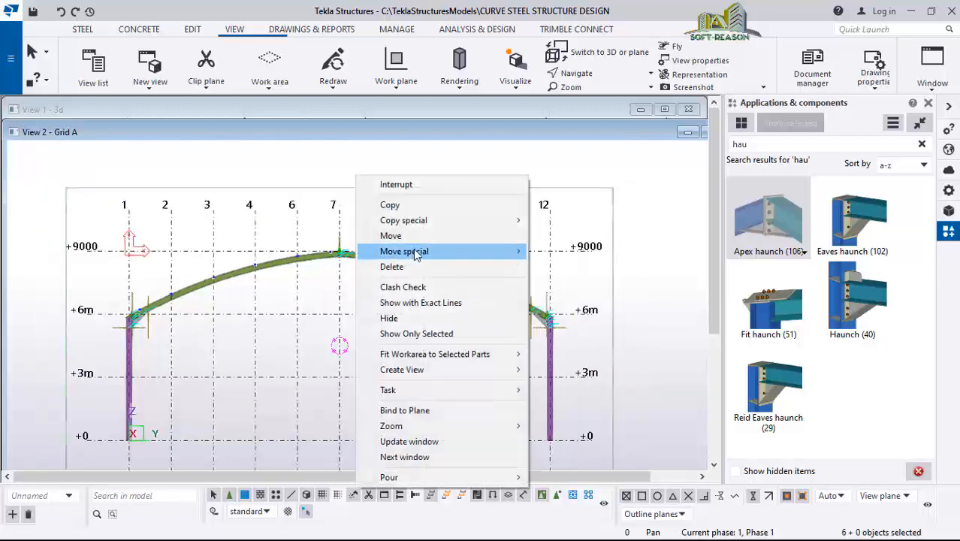
mouse_move(481, 220)
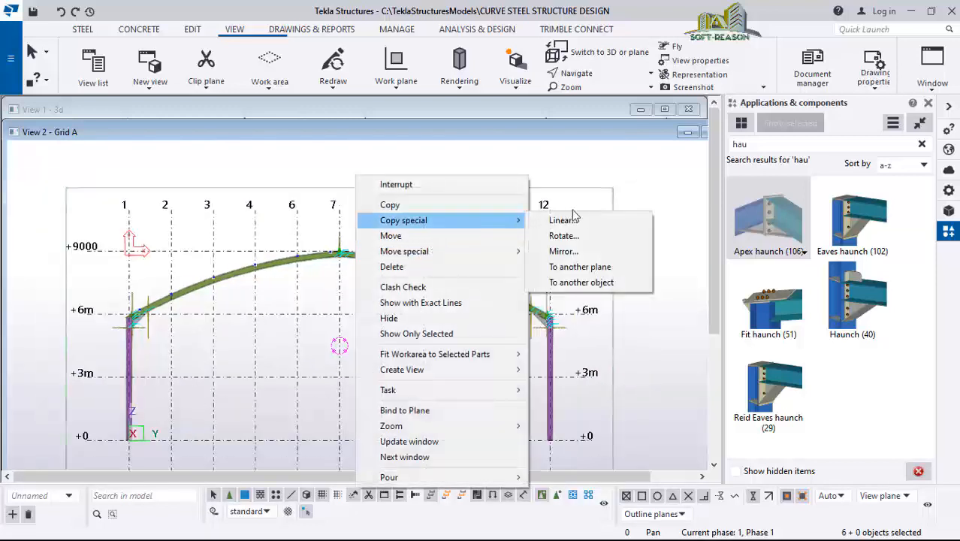
left_click(564, 251)
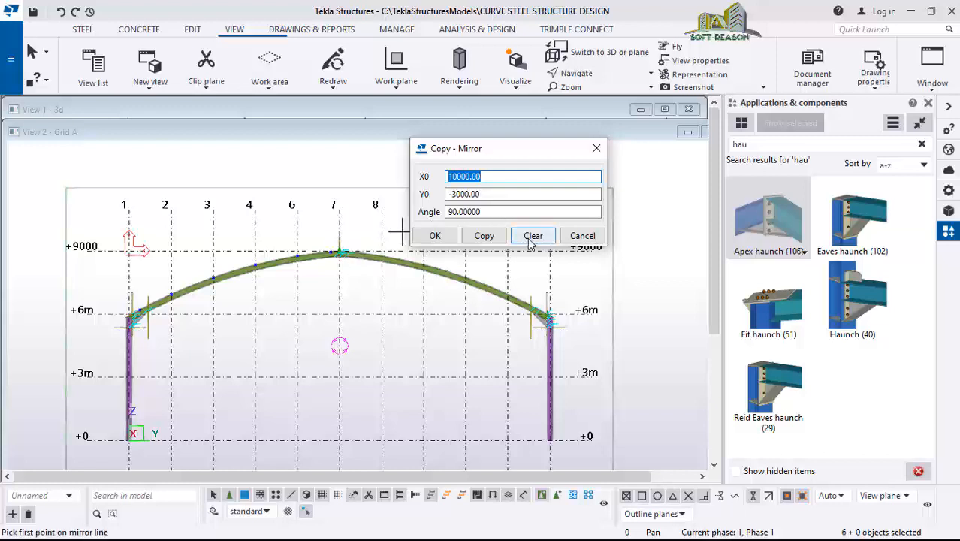
left_click(533, 236)
scroll(350, 210, "up", 2)
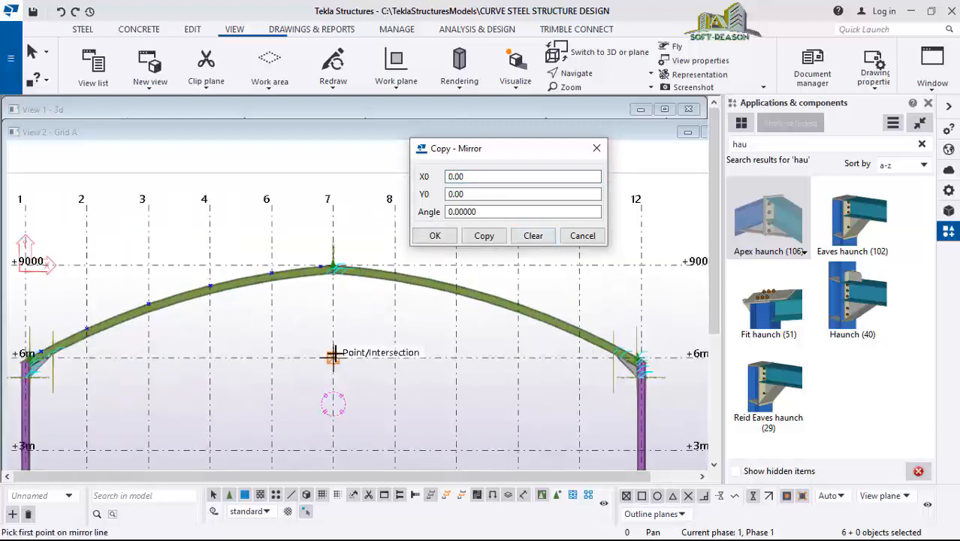
left_click(333, 357)
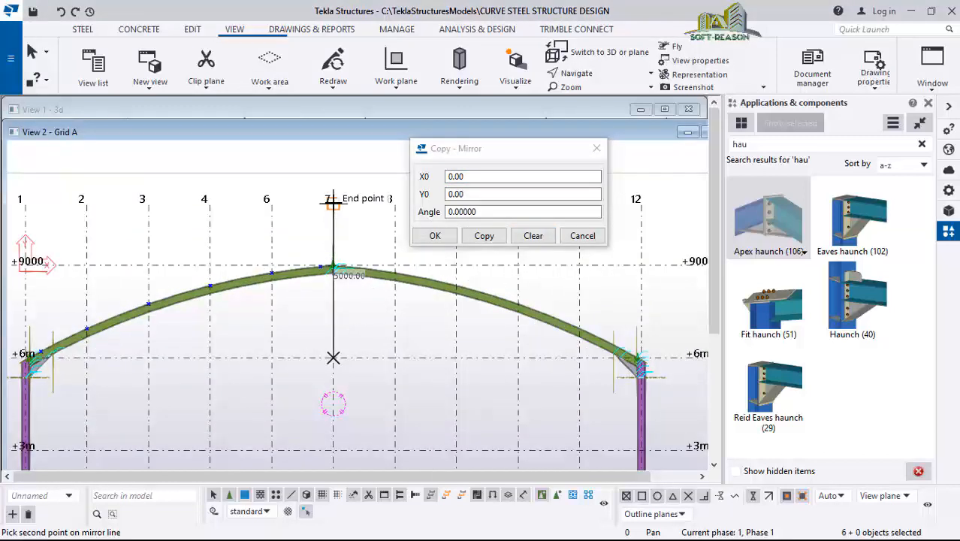
left_click(332, 203)
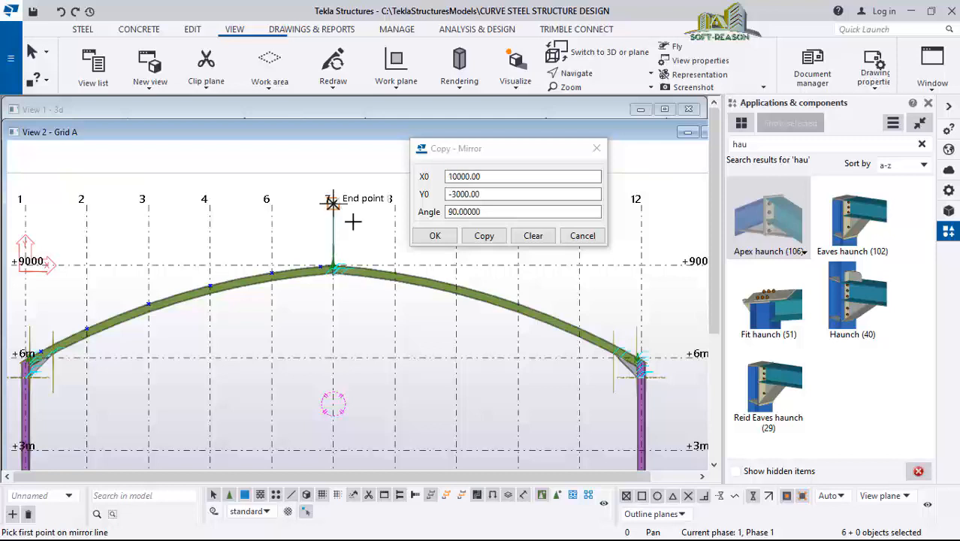
left_click(485, 241)
scroll(621, 343, "up", 4)
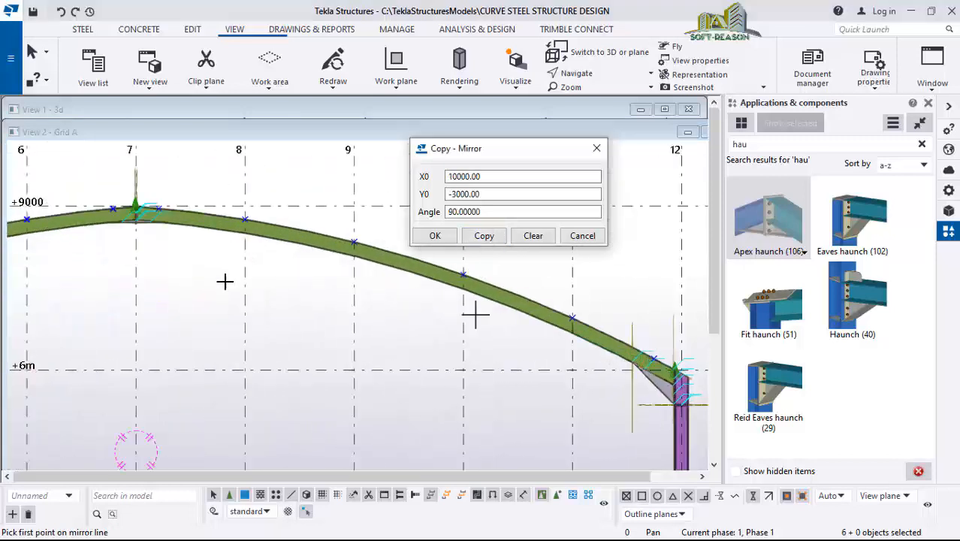
scroll(439, 260, "down", 1)
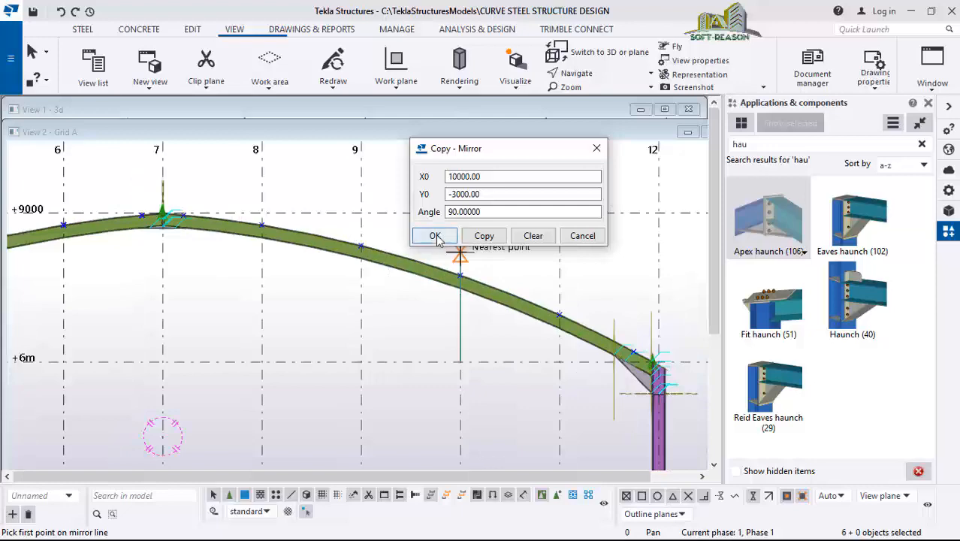
left_click(435, 236)
scroll(334, 235, "down", 3)
left_click(35, 52)
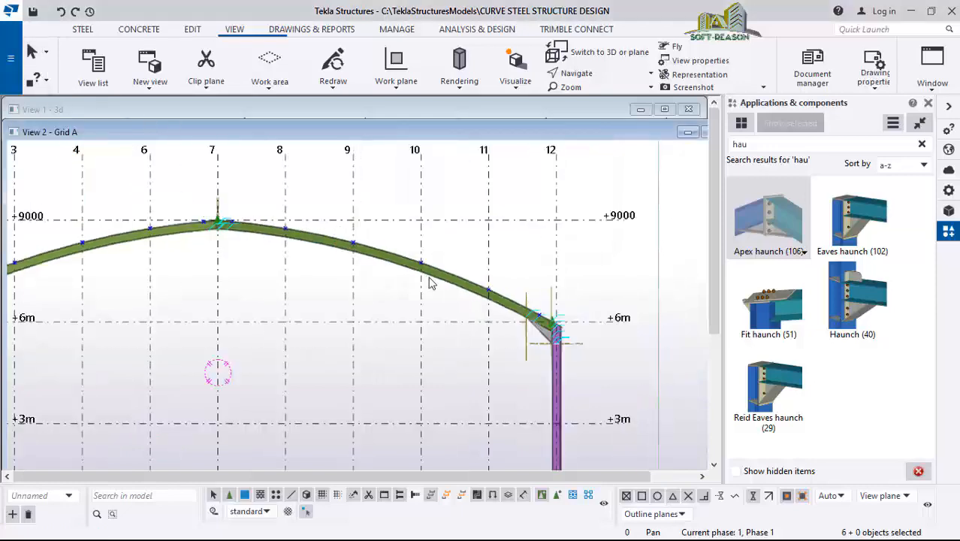
- In the 3D view, copy the whole Grid A frame with its columns, rafters, haunches and points 6000 mm to grid B
scroll(429, 280, "down", 2)
left_click(489, 113)
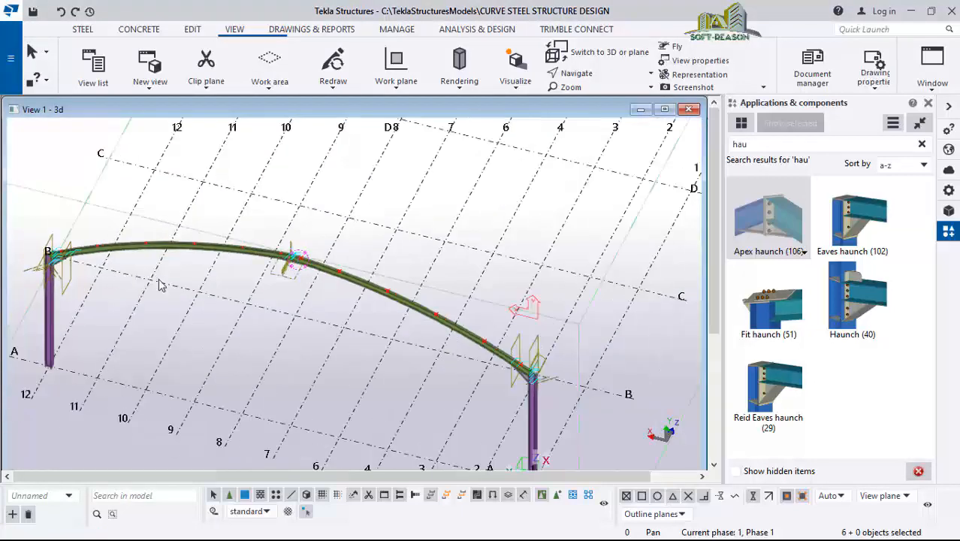
scroll(390, 390, "down", 1)
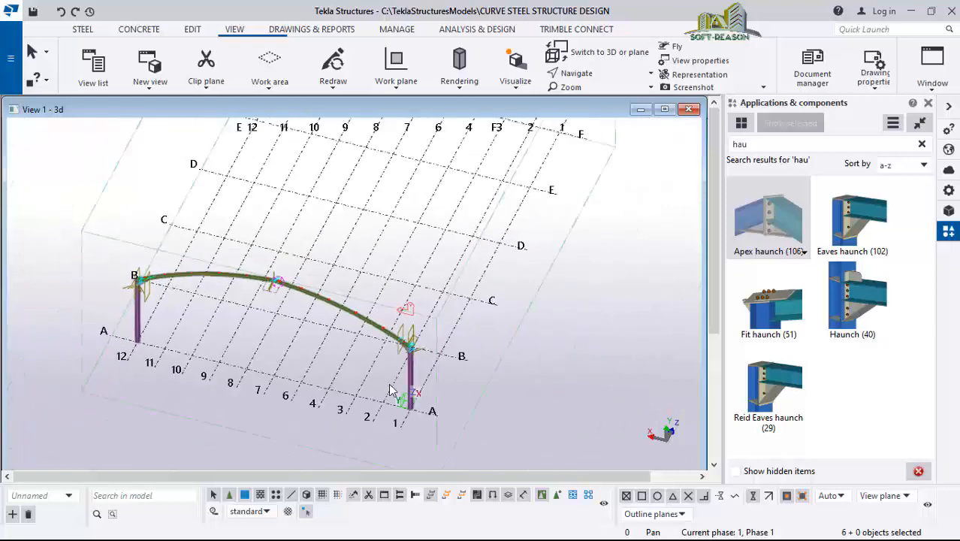
middle_click_drag(445, 390, 367, 365, "ctrl")
scroll(448, 400, "up", 1)
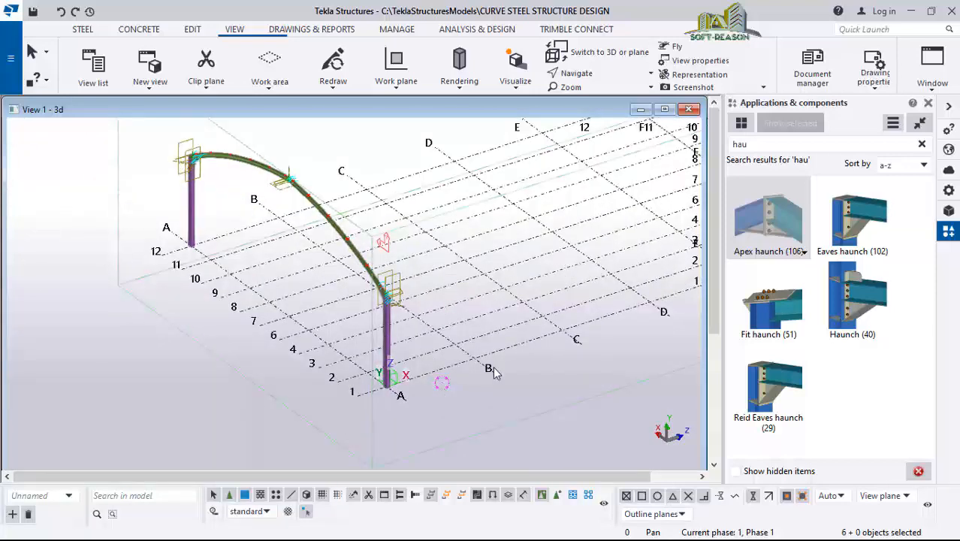
mouse_move(494, 374)
middle_mouse_down("ctrl")
mouse_move(368, 376)
mouse_move(360, 362)
middle_mouse_up("ctrl")
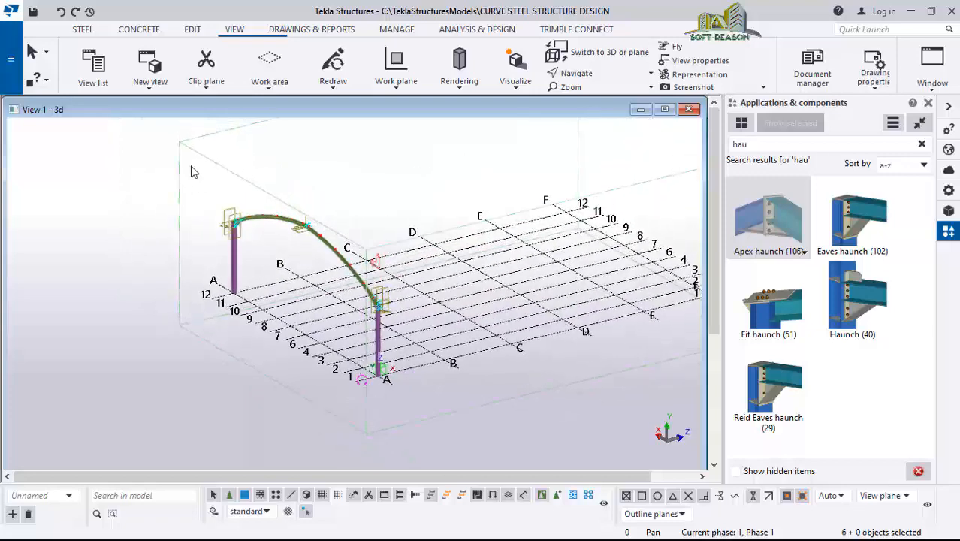
left_click_drag(191, 172, 402, 385)
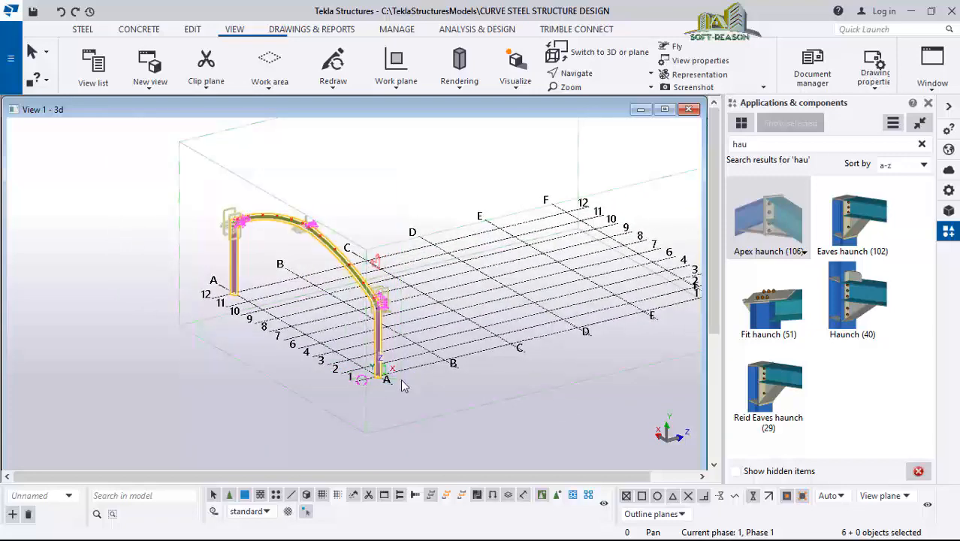
scroll(290, 227, "up", 5)
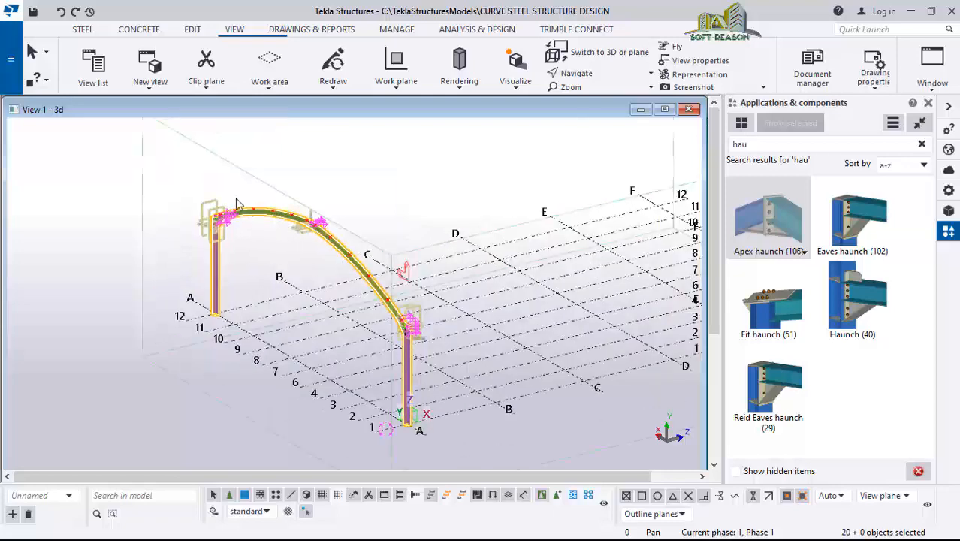
scroll(189, 262, "down", 8)
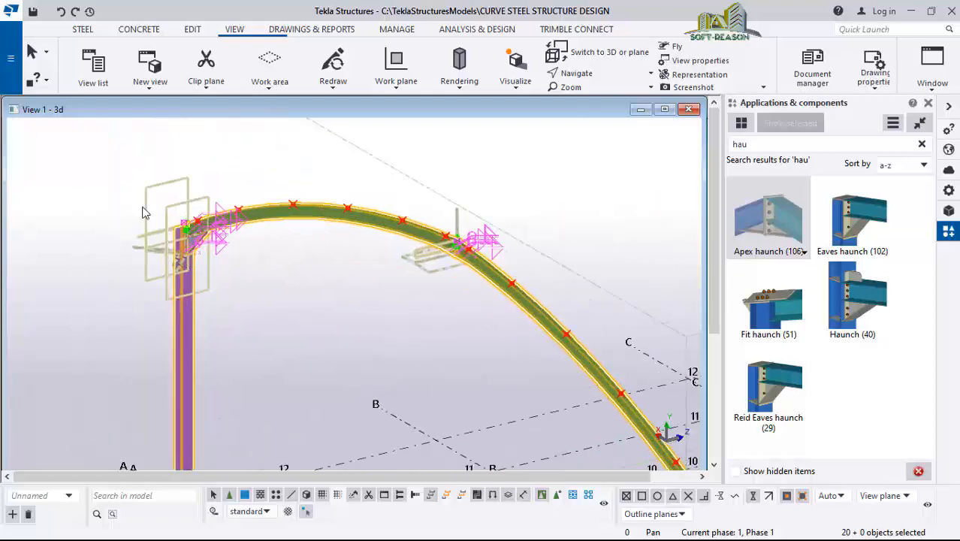
scroll(187, 331, "up", 1)
scroll(187, 325, "down", 3)
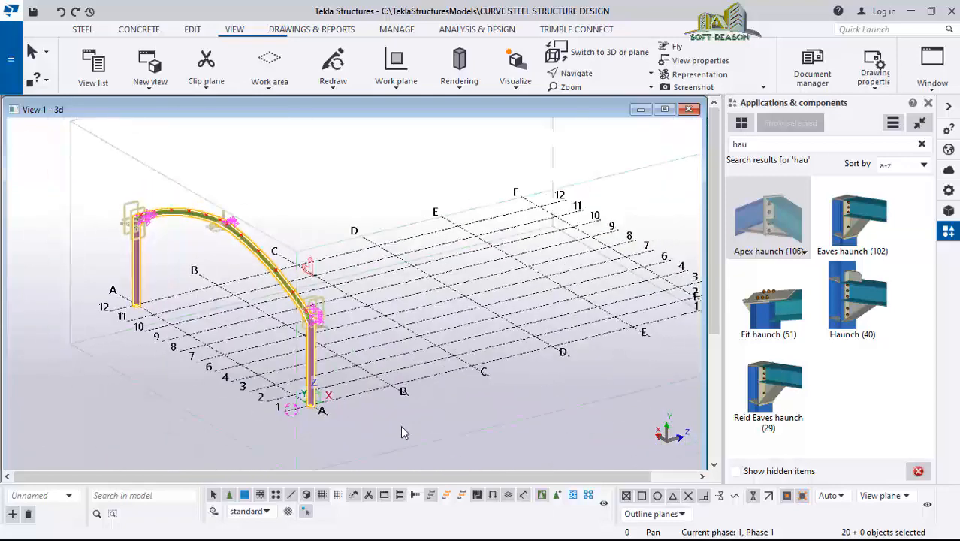
scroll(401, 425, "up", 2)
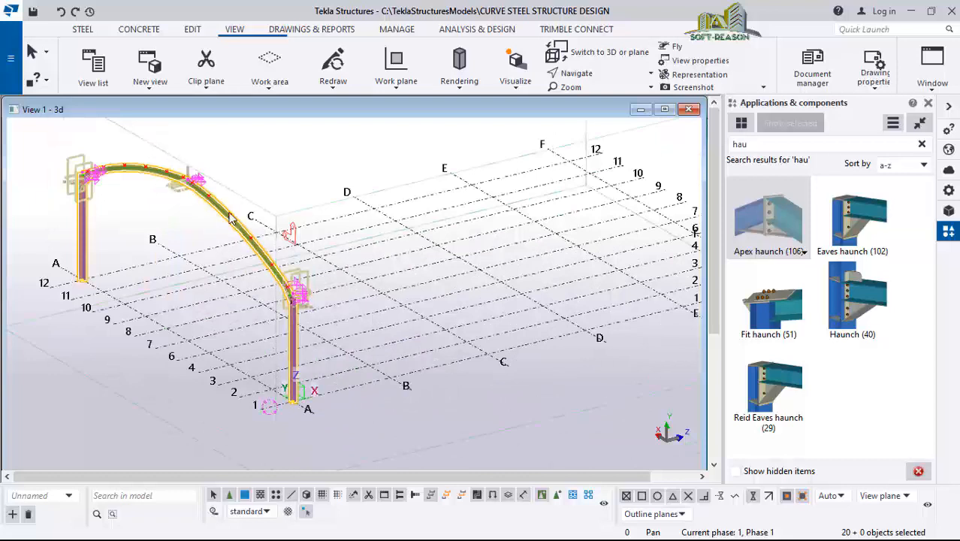
right_click(288, 151)
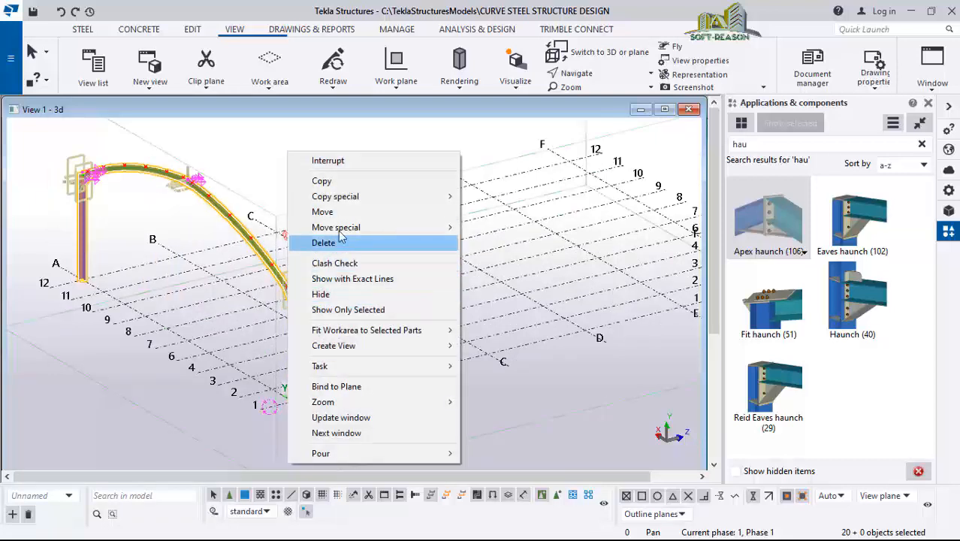
left_click(334, 182)
scroll(332, 397, "up", 2)
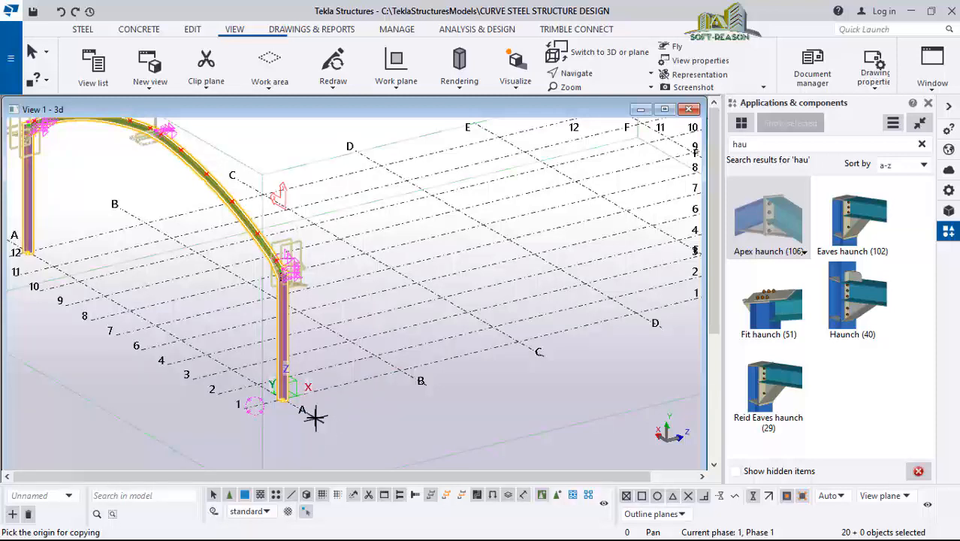
left_click(307, 413)
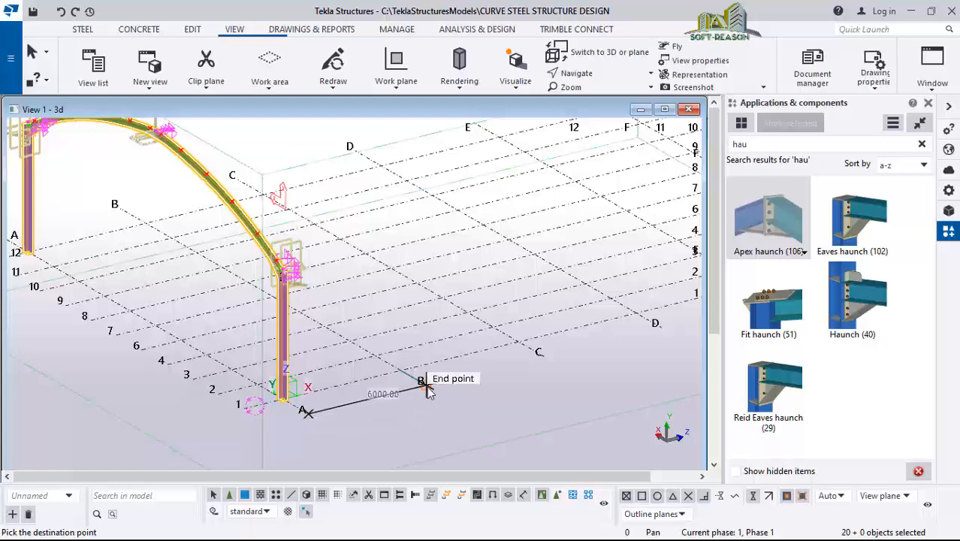
left_click(425, 386)
scroll(420, 380, "down", 2)
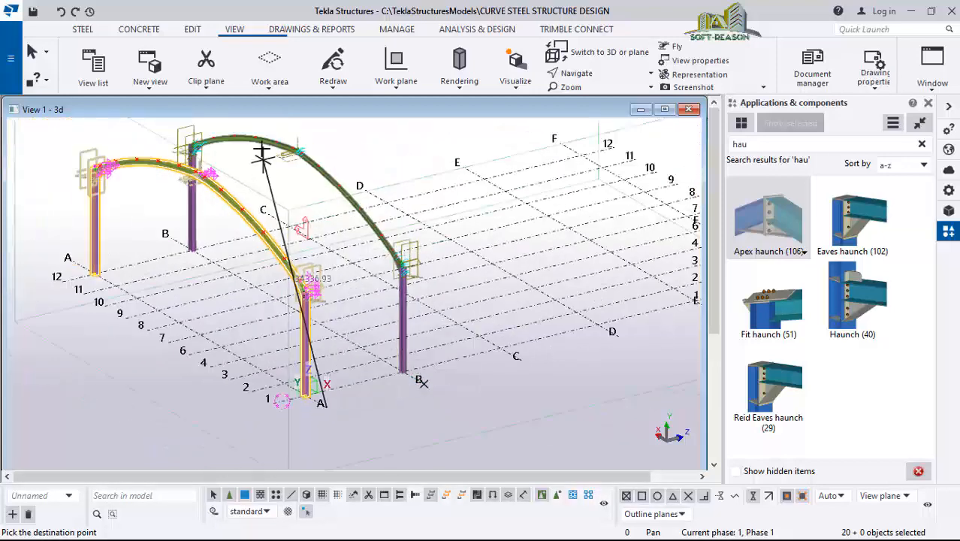
scroll(262, 154, "up", 1)
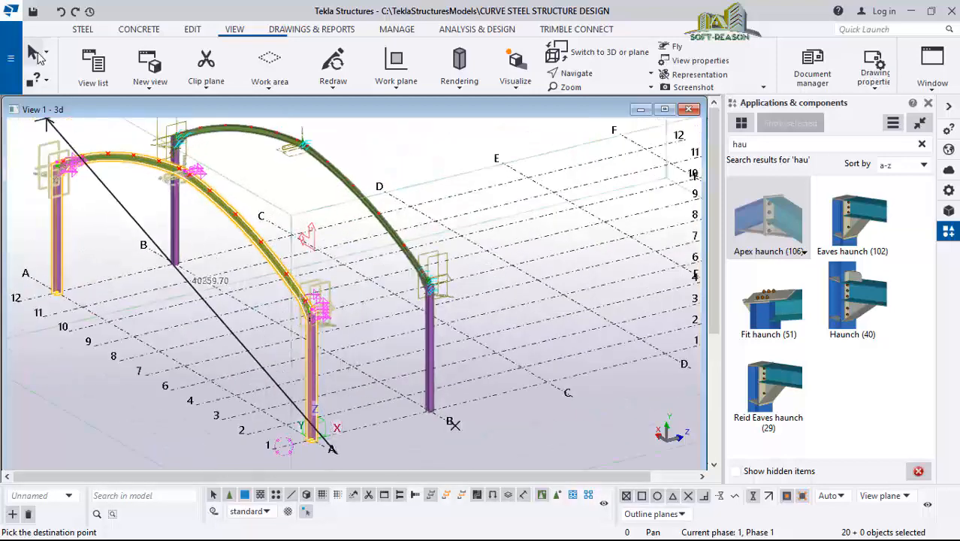
left_click(35, 54)
- Examine the eaves connection of the Grid A frame near grid 1 and the lowest point on its rafter
scroll(371, 334, "up", 5)
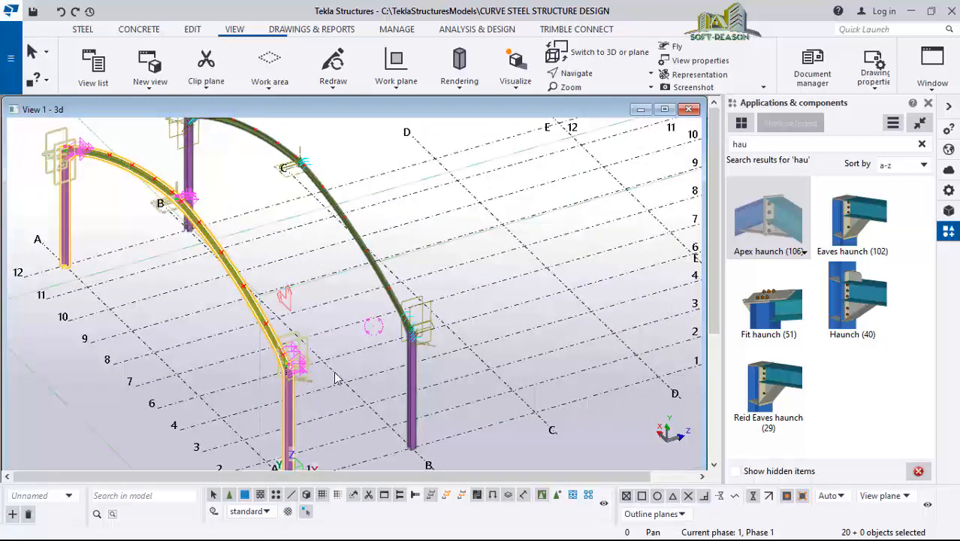
scroll(317, 353, "up", 5)
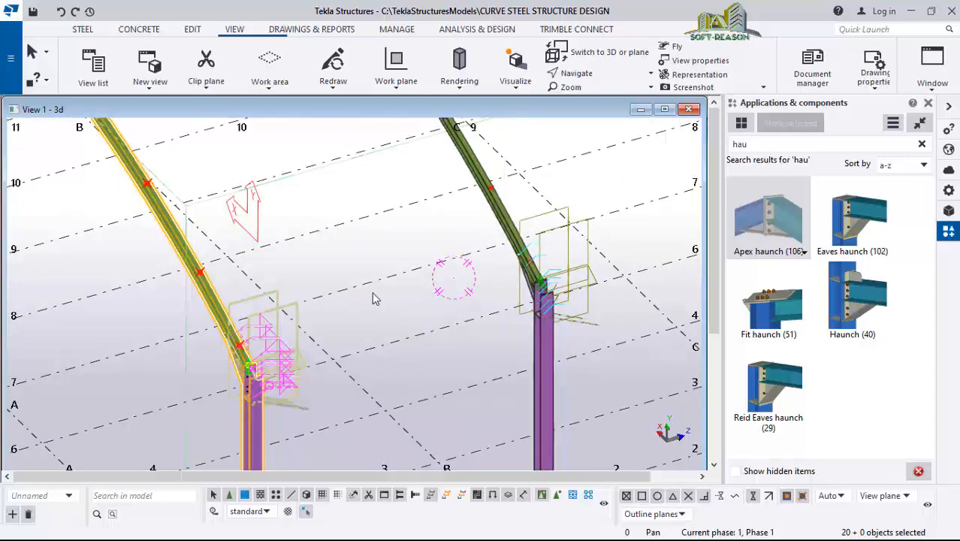
scroll(356, 248, "down", 2)
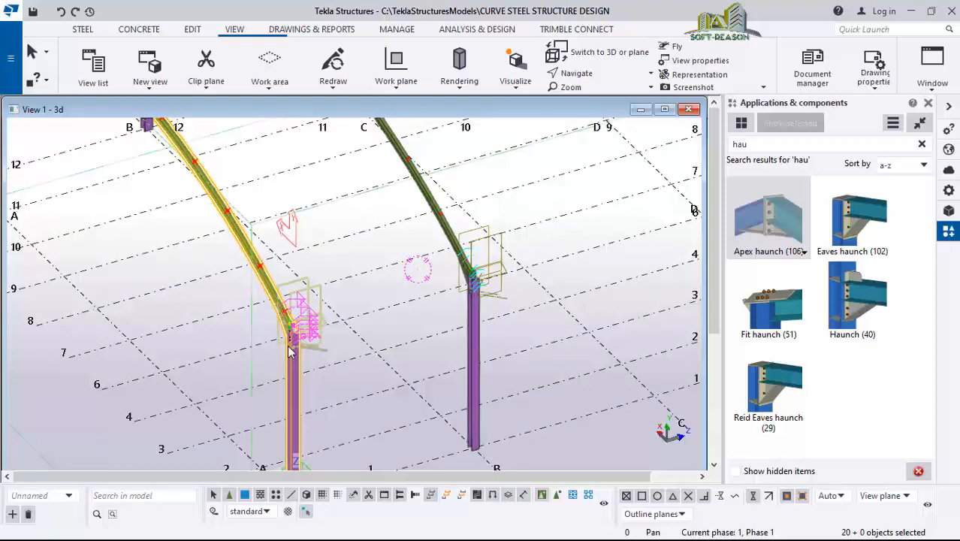
scroll(291, 350, "up", 2)
scroll(283, 314, "up", 2)
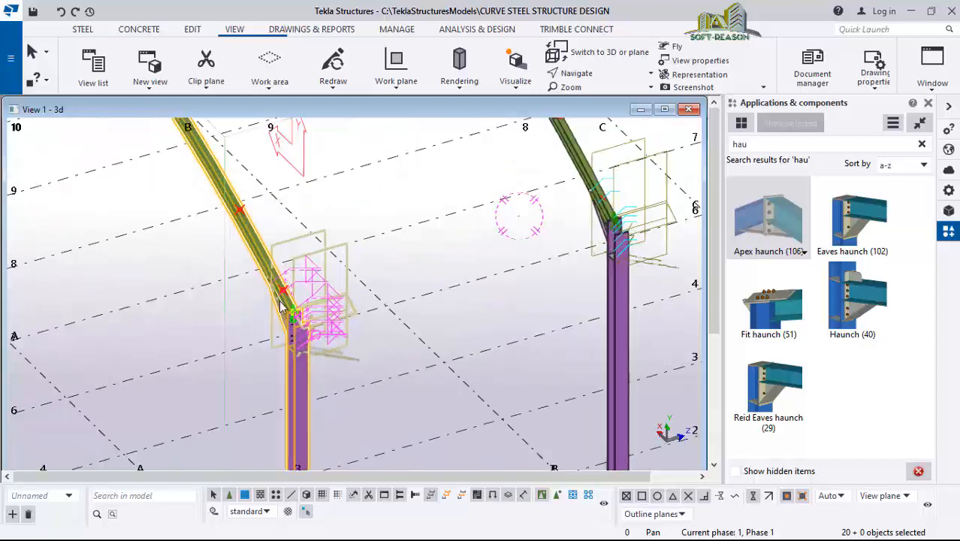
scroll(311, 396, "down", 1)
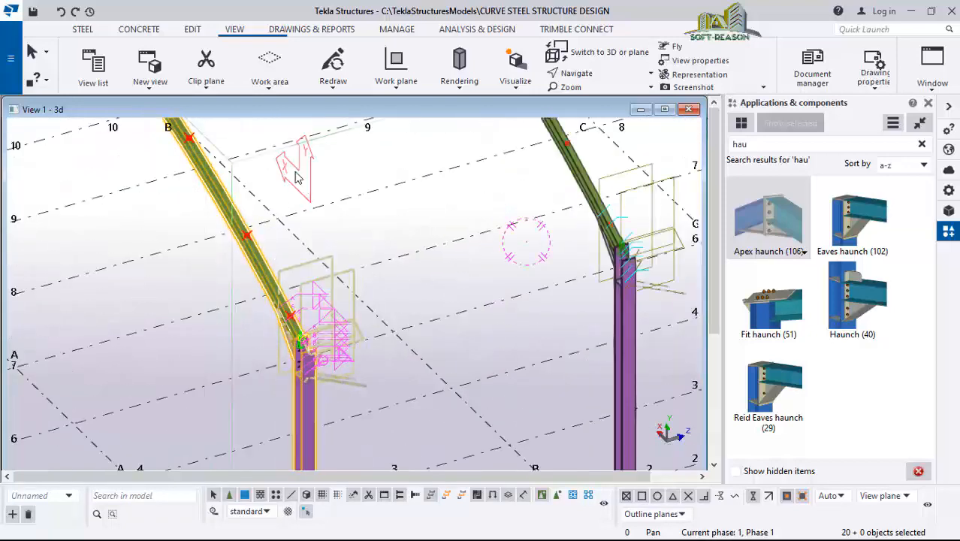
scroll(301, 336, "up", 3)
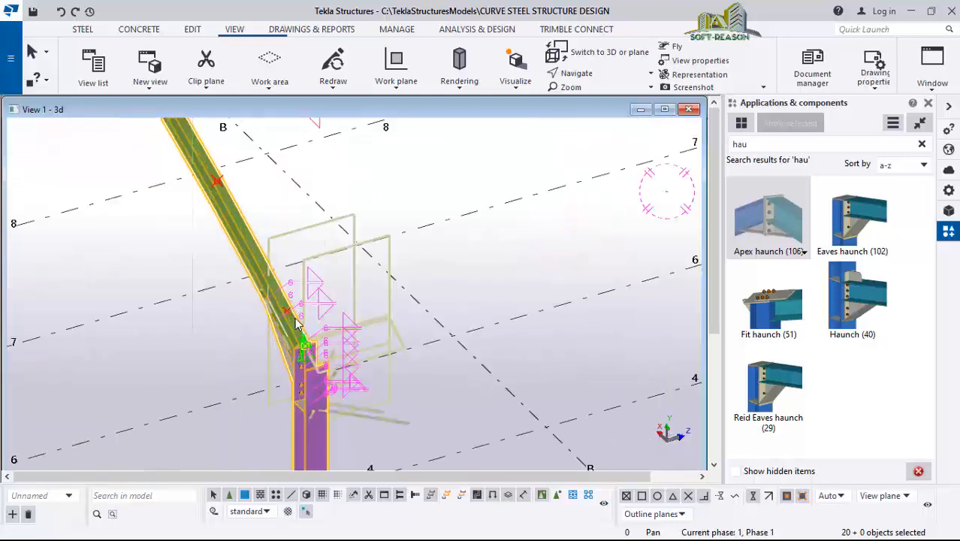
scroll(265, 329, "down", 1)
scroll(265, 328, "down", 2)
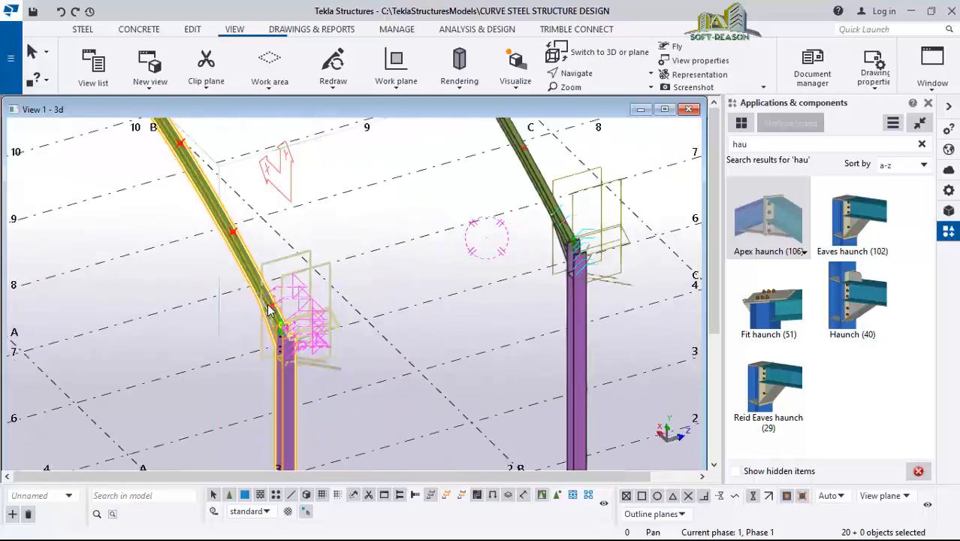
scroll(266, 305, "up", 4)
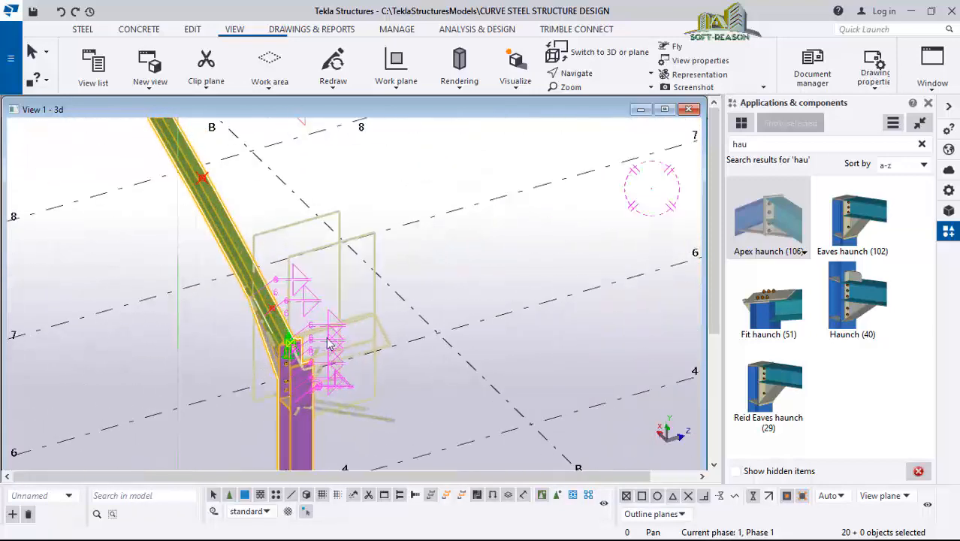
scroll(298, 330, "down", 2)
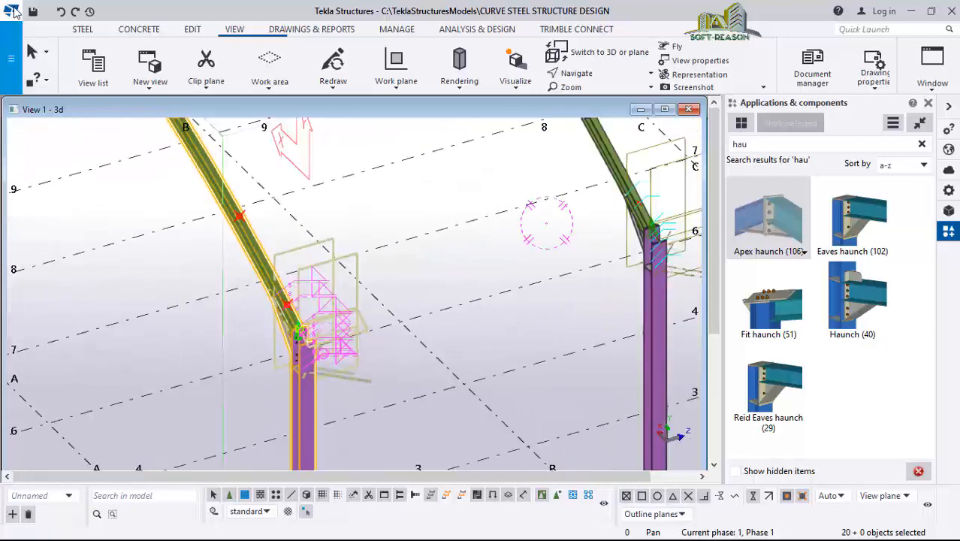
- Set the work plane along the sloping rafter at its lowest point by the grid 1 eaves with the work plane tool
right_click(365, 183)
left_click(398, 192)
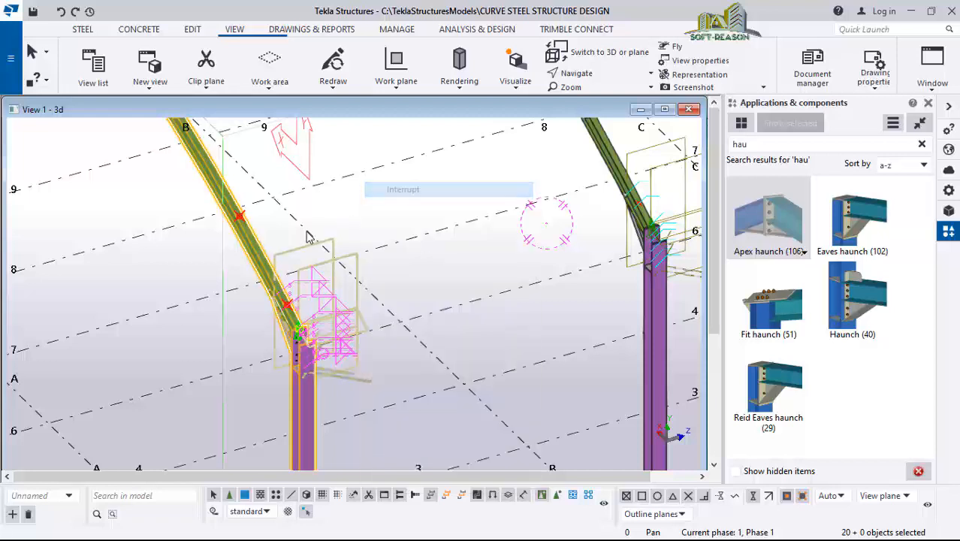
left_click(214, 301)
scroll(214, 302, "up", 3)
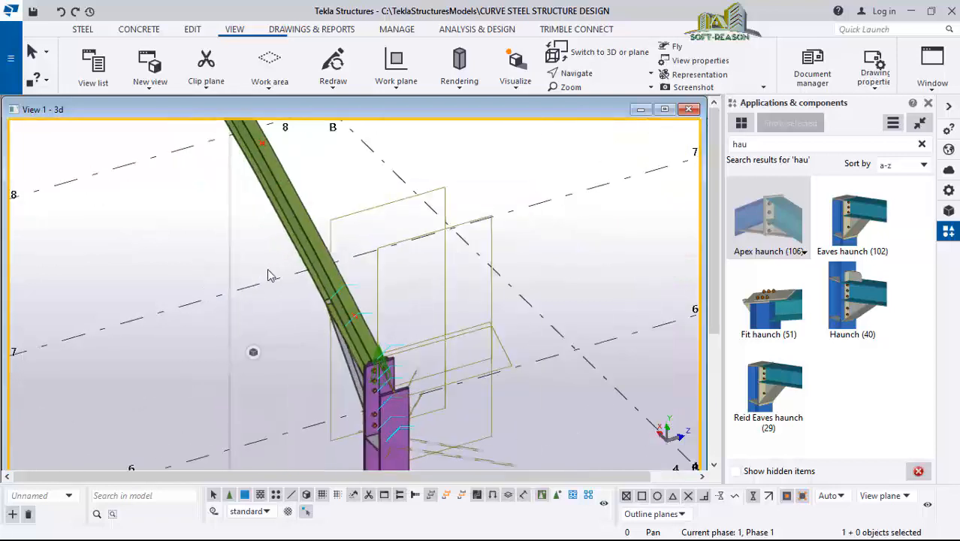
left_click(398, 87)
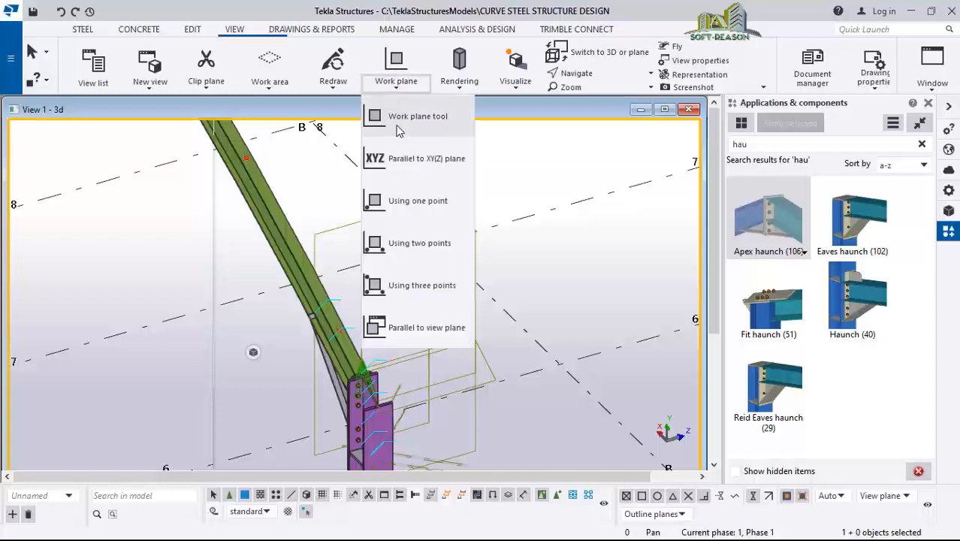
left_click(399, 130)
scroll(371, 366, "up", 3)
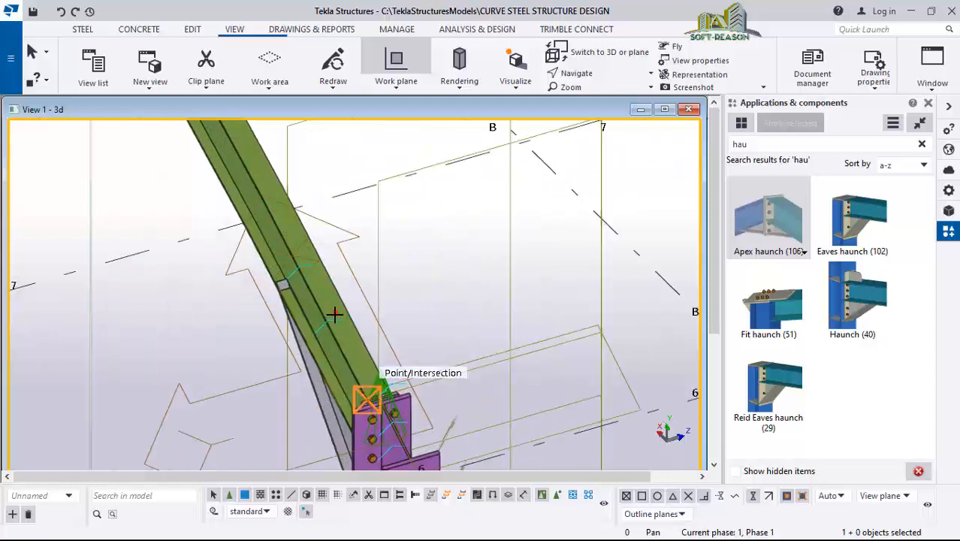
scroll(335, 314, "up", 1)
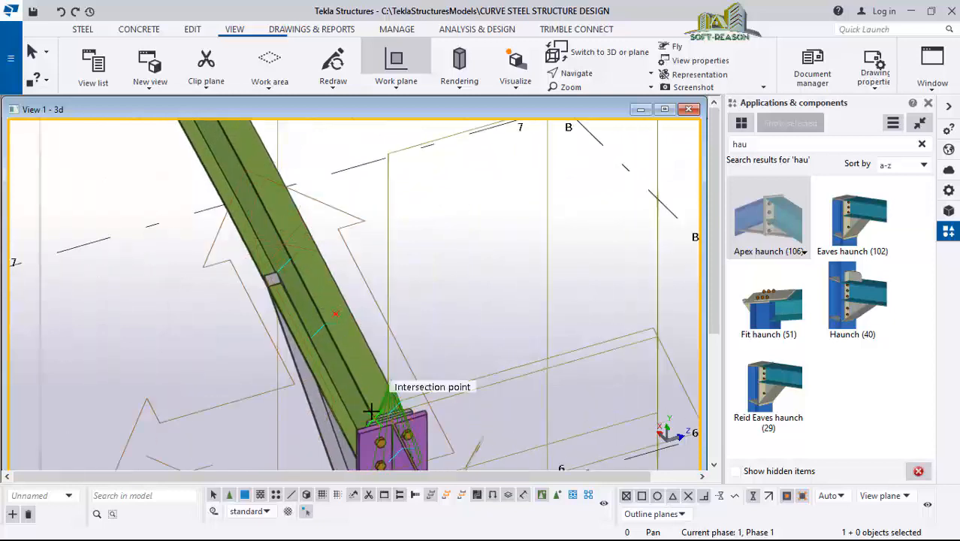
left_click(333, 306)
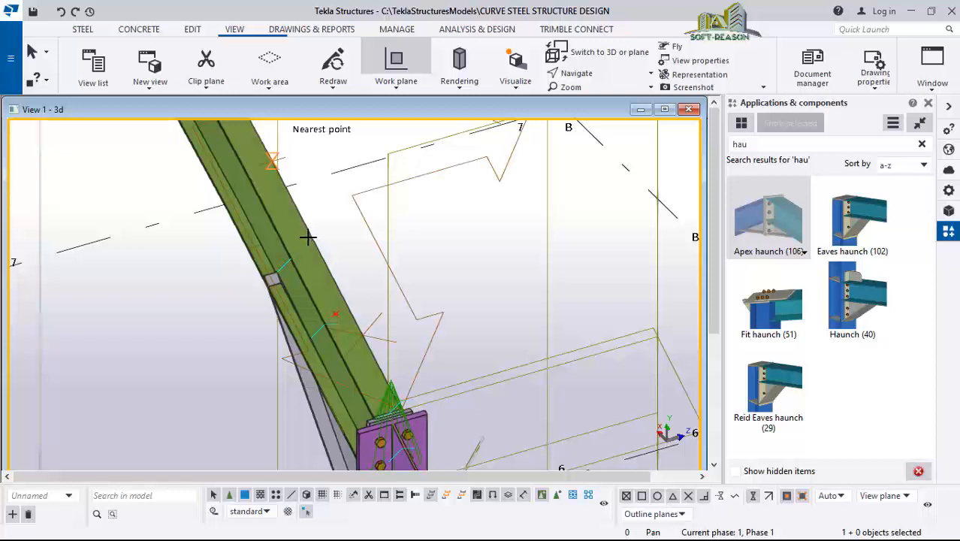
left_click(359, 289)
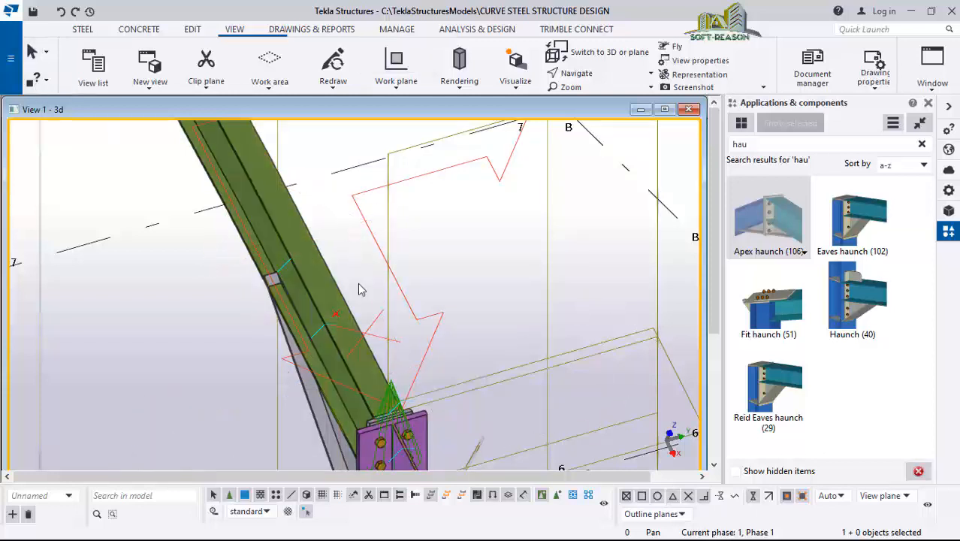
- Start a steel beam and choose the parametric C profile C200*100*5 from the C profiles in the profile catalog
scroll(344, 300, "down", 4)
mouse_move(292, 322)
middle_mouse_down("ctrl")
mouse_move(394, 256)
mouse_move(388, 230)
mouse_move(380, 308)
mouse_move(341, 333)
mouse_move(281, 327)
middle_mouse_up("ctrl")
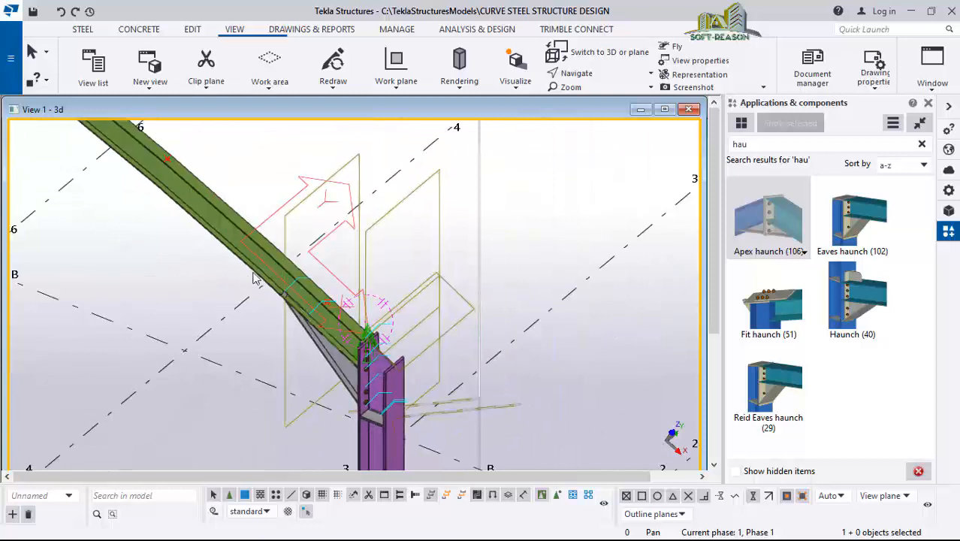
left_click(82, 30)
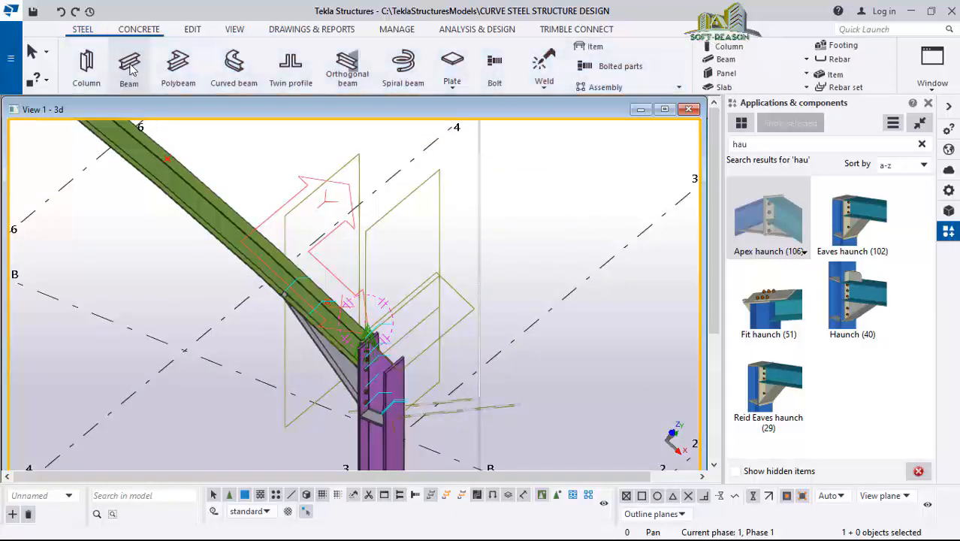
left_click(128, 66)
scroll(219, 373, "down", 1)
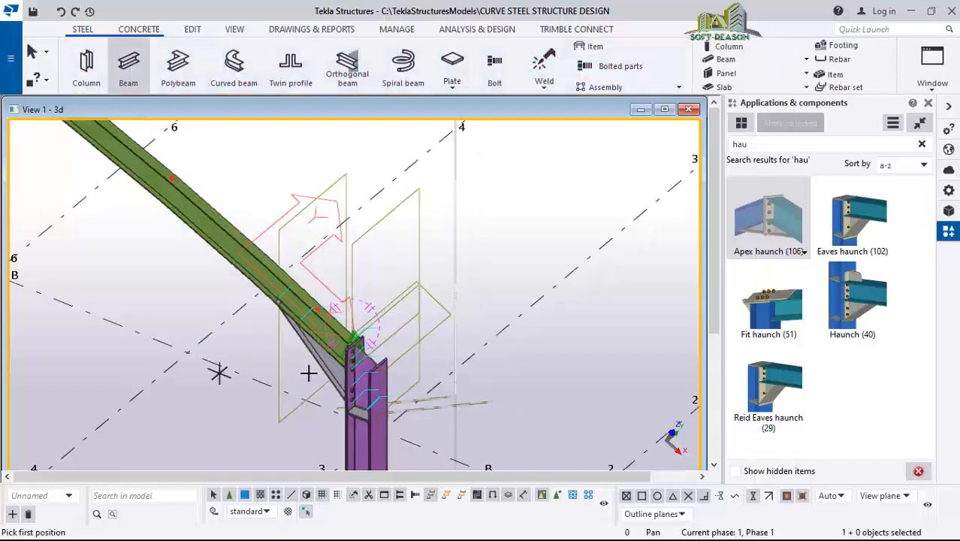
left_click(949, 190)
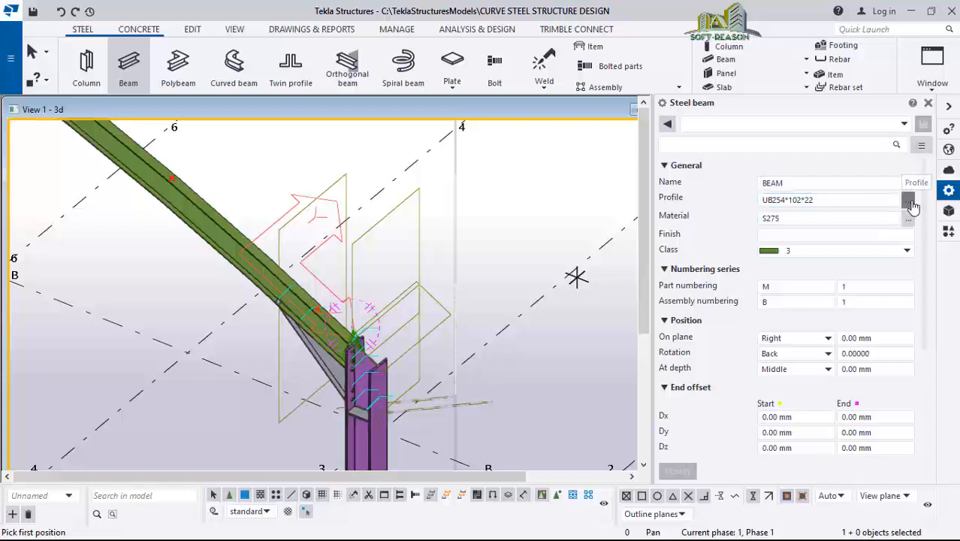
left_click(908, 201)
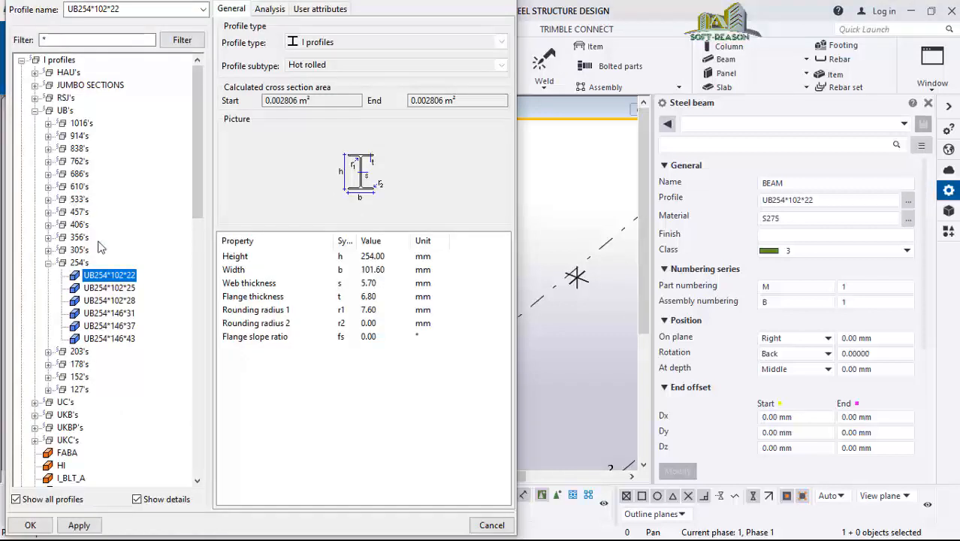
scroll(109, 323, "down", 3)
scroll(83, 458, "down", 3)
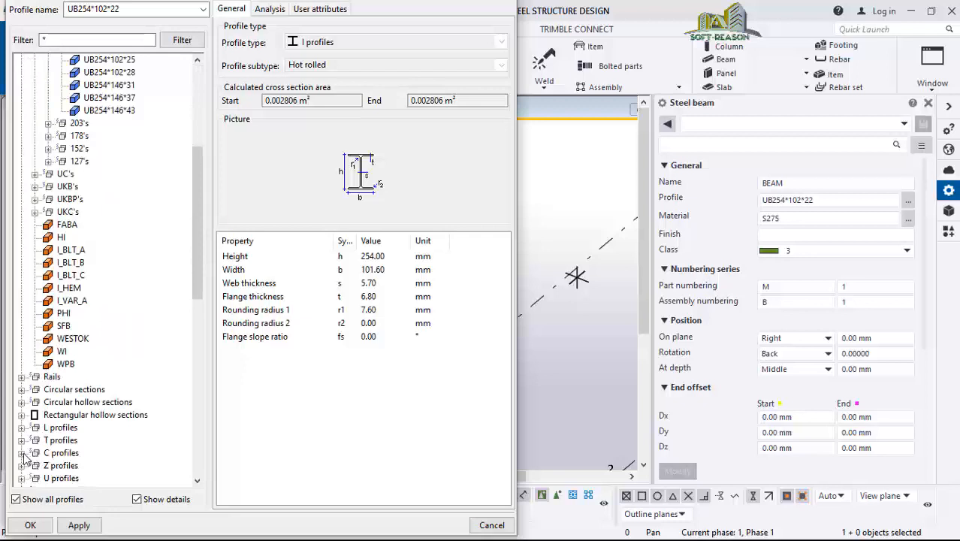
scroll(25, 458, "down", 3)
left_click(22, 352)
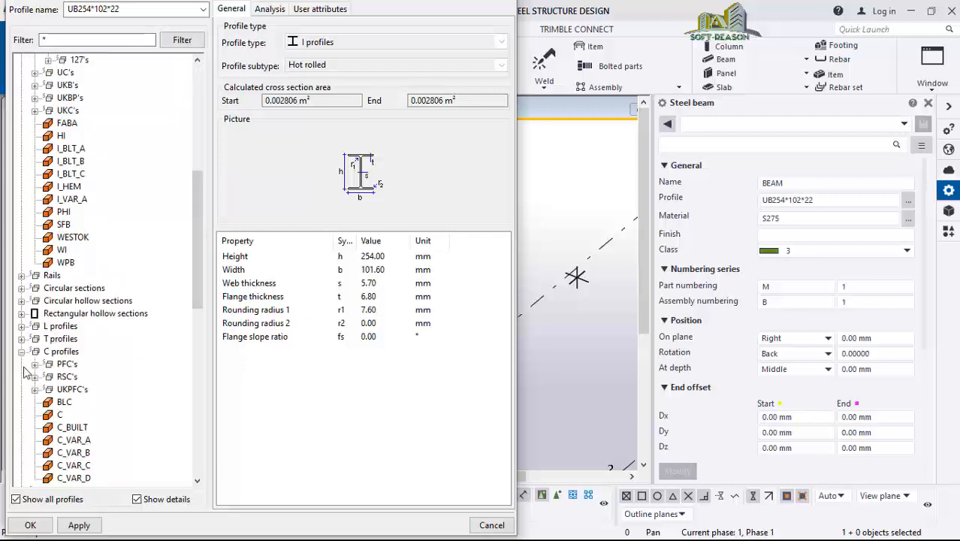
left_click(62, 415)
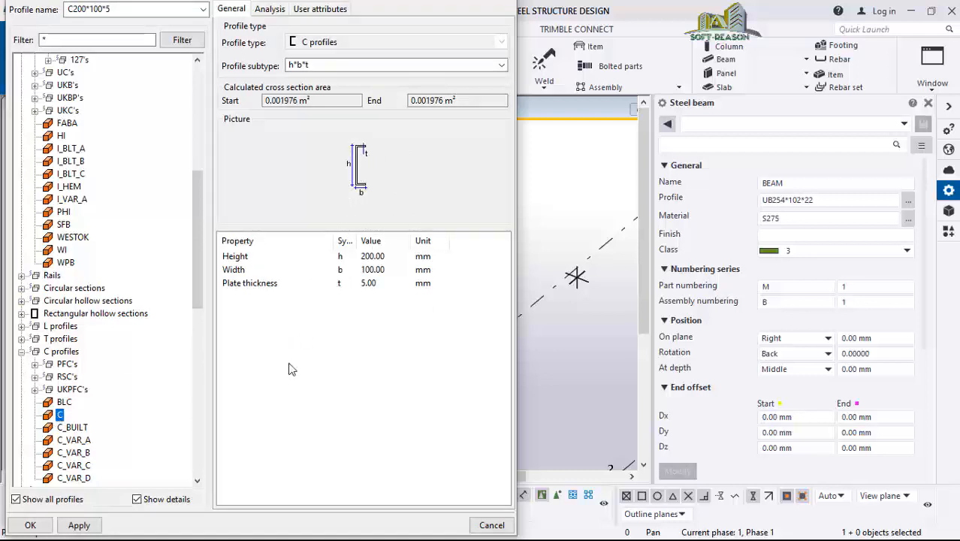
left_click(79, 526)
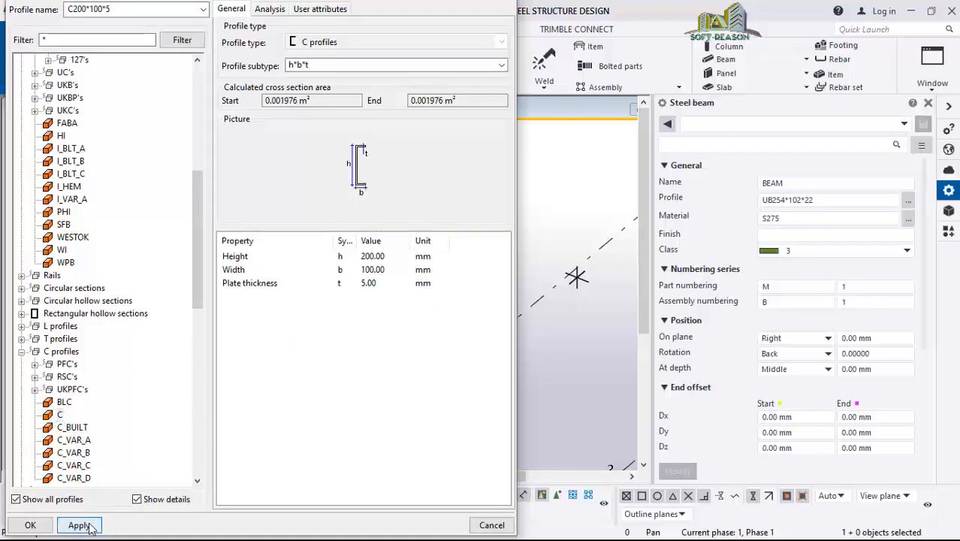
left_click(29, 526)
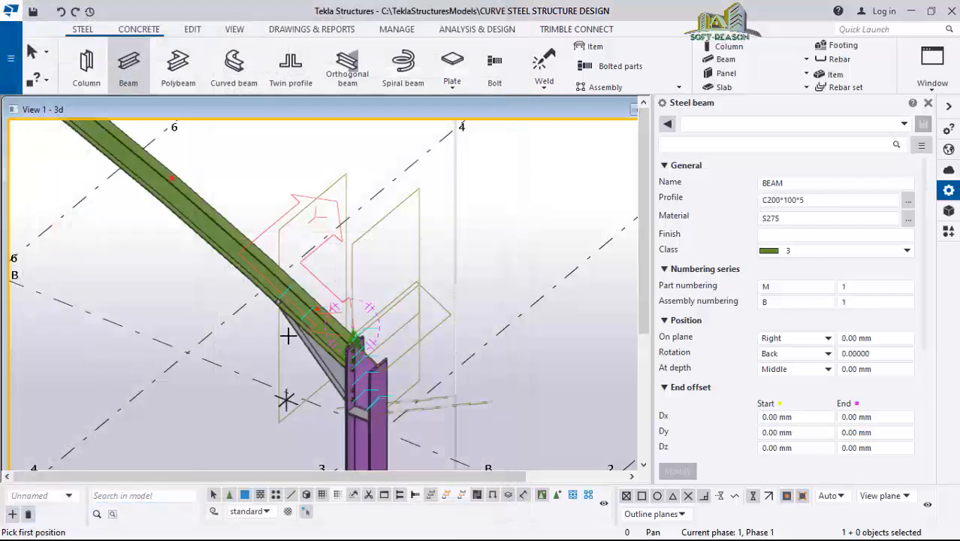
- Place the steel beam between the lowest rafter points of the two frames by the grid 1 eaves, and end the beam command
scroll(146, 412, "down", 1)
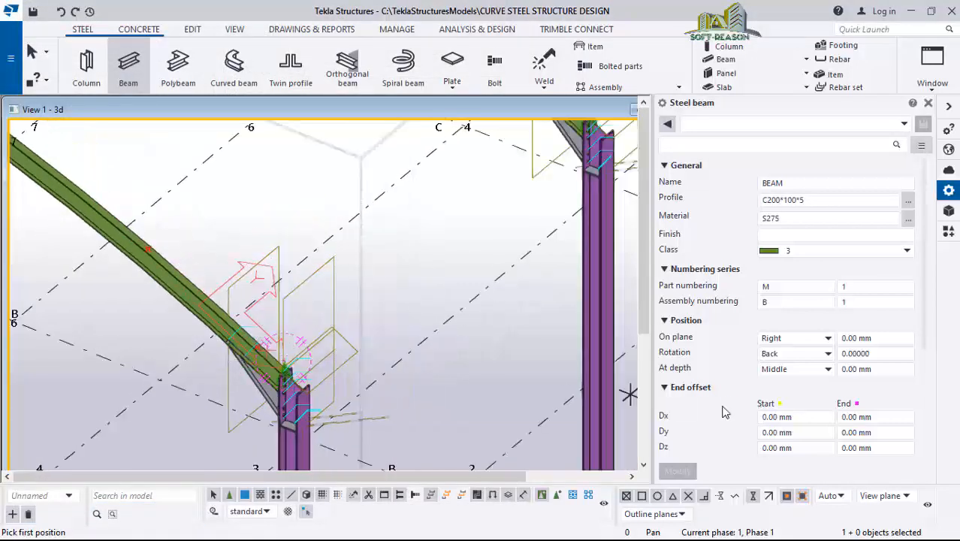
scroll(834, 336, "down", 3)
scroll(834, 336, "down", 3)
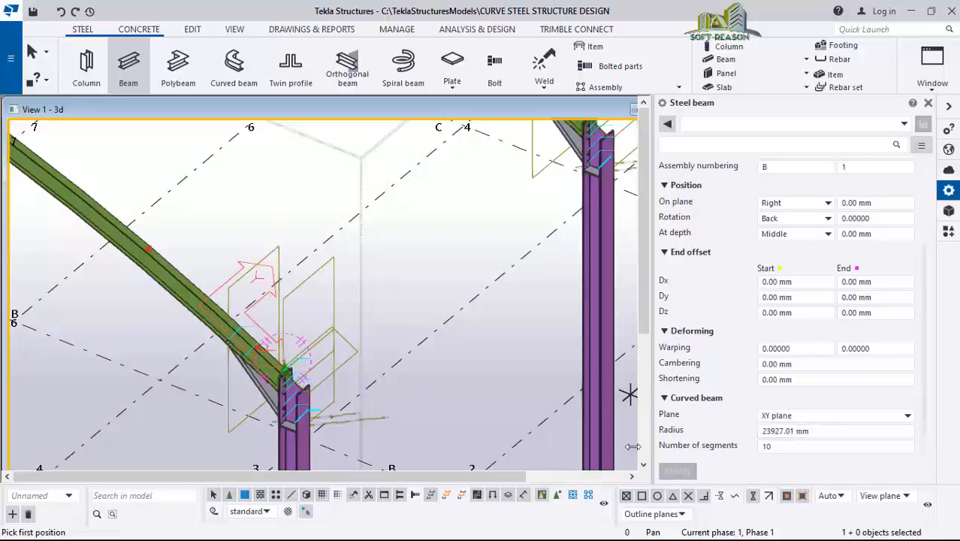
scroll(325, 333, "down", 2)
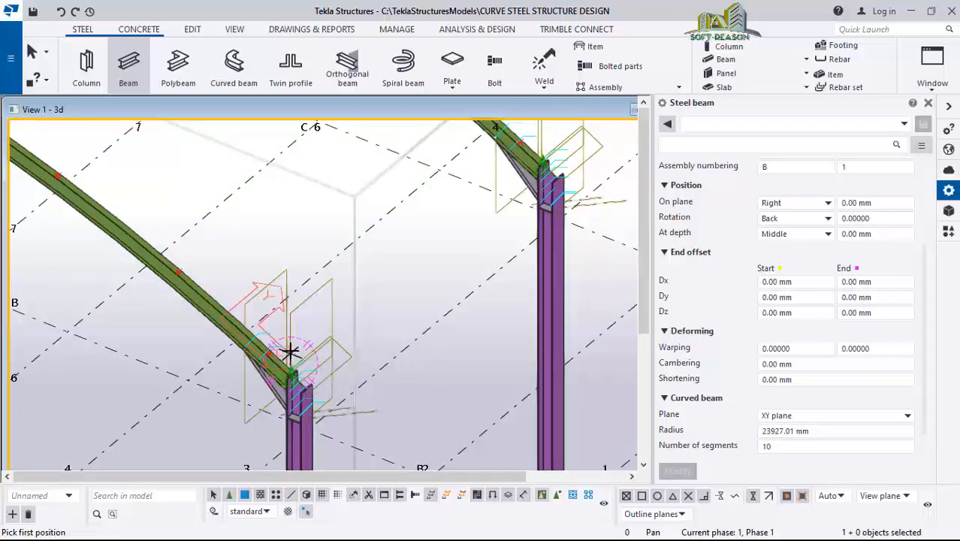
scroll(276, 354, "up", 1)
scroll(304, 313, "down", 3)
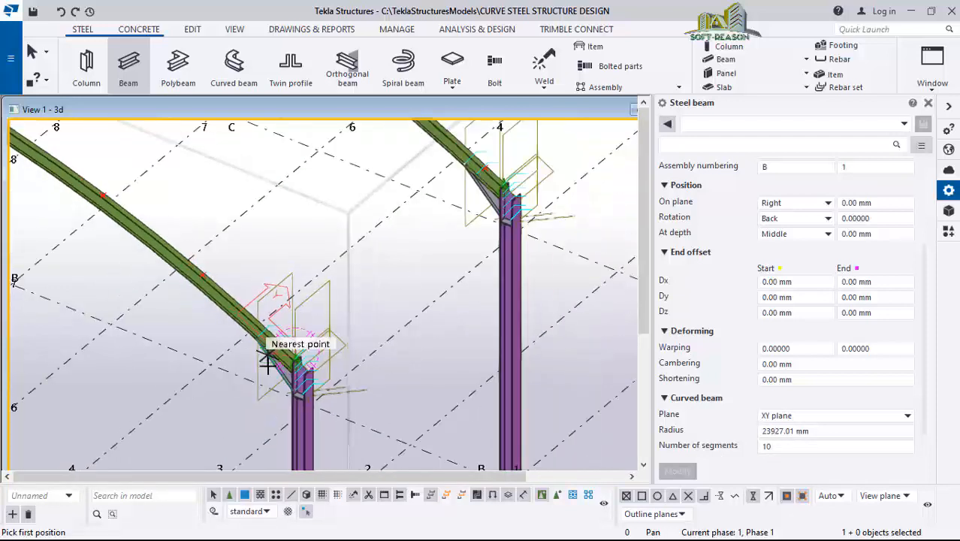
left_click(830, 434)
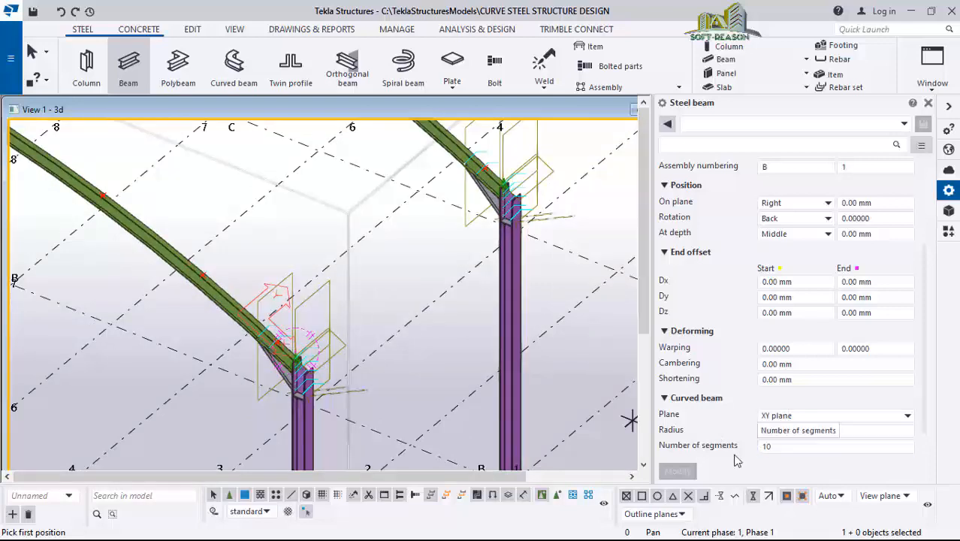
scroll(429, 161, "up", 1)
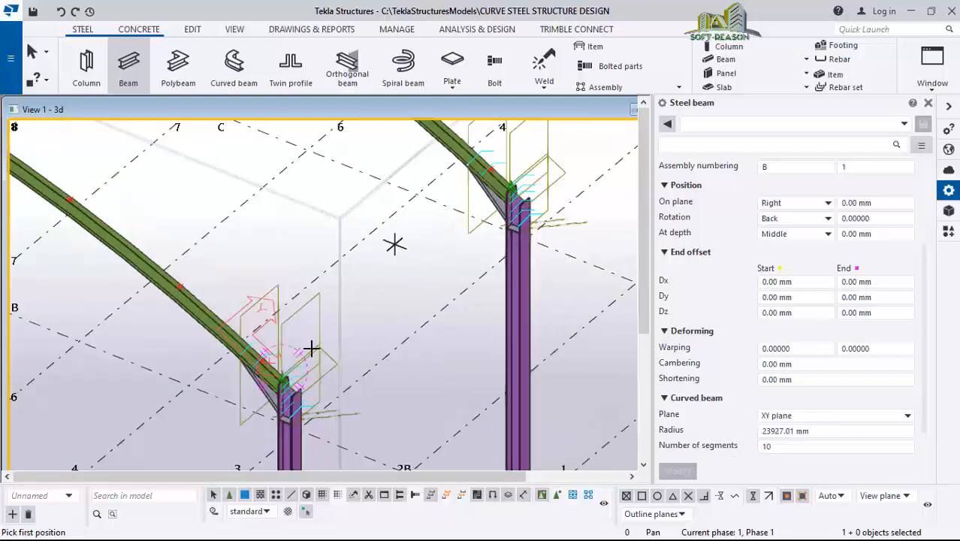
scroll(310, 347, "up", 2)
left_click(259, 363)
scroll(196, 406, "down", 2)
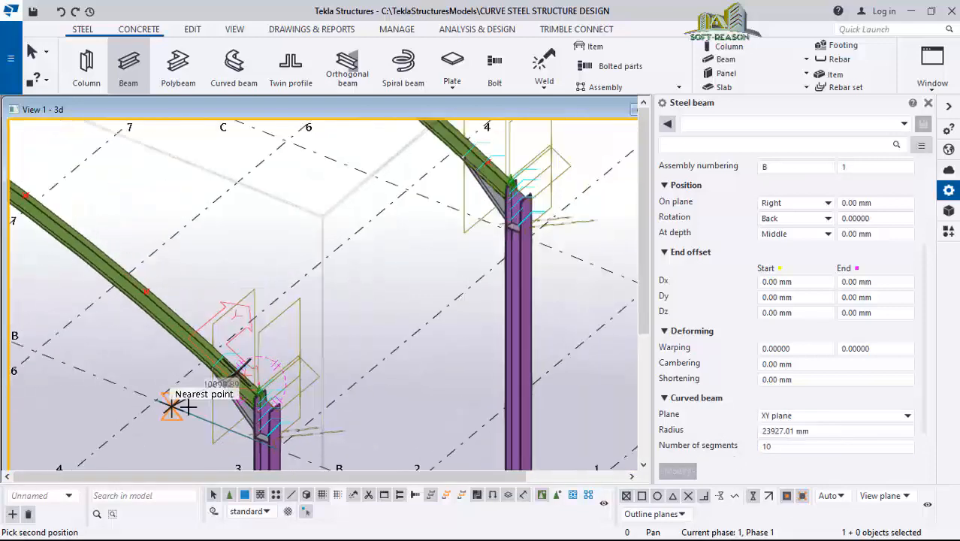
left_click(490, 160)
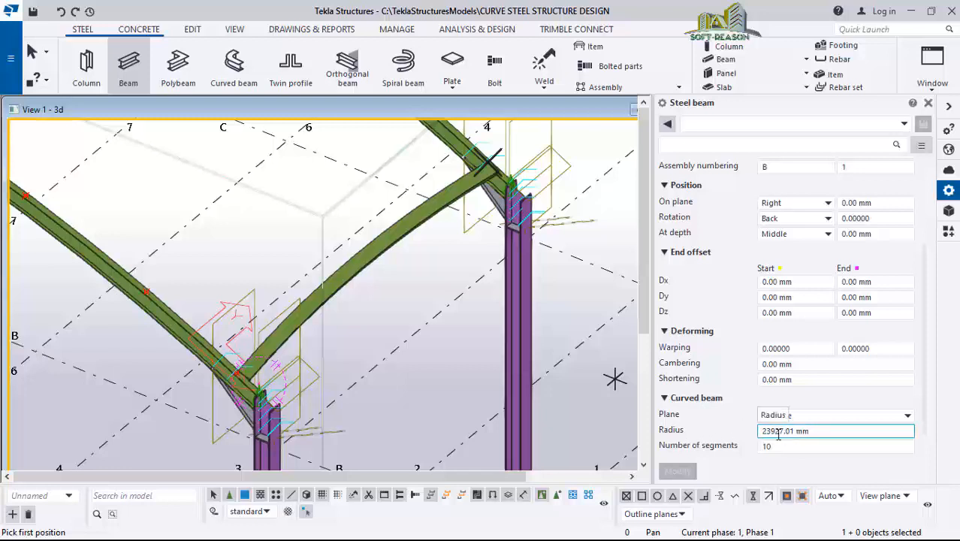
left_click(32, 52)
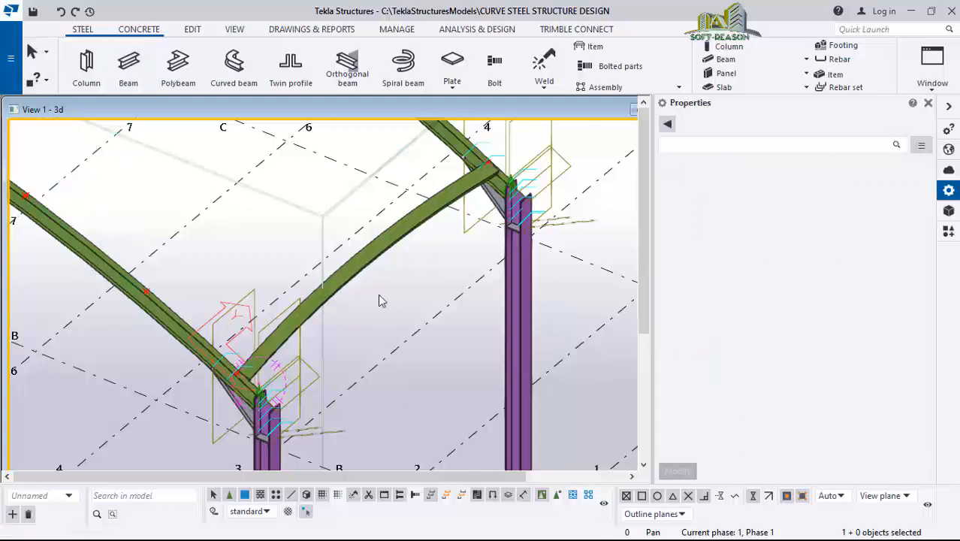
- Straighten the new C-profile beam by setting its curved beam radius and number of segments to 0
left_click(385, 257)
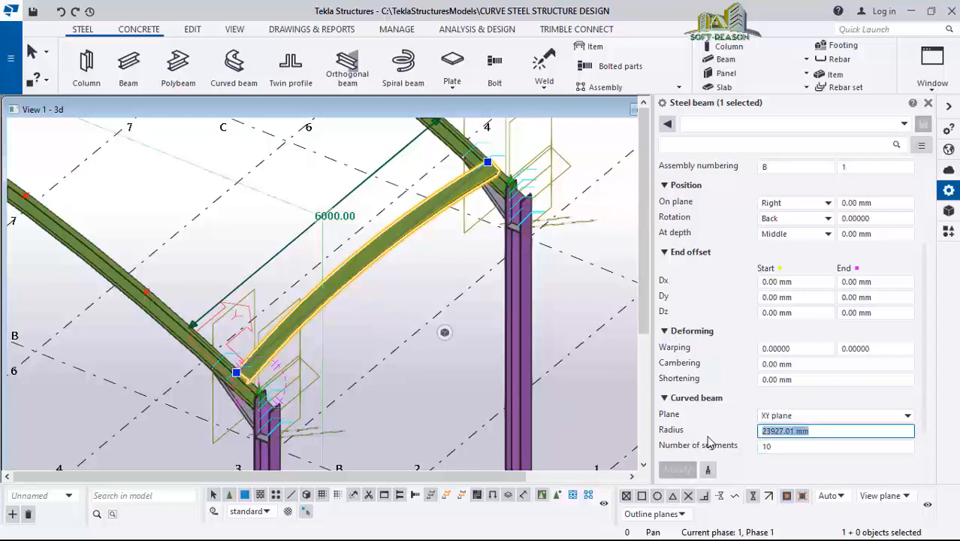
type("0")
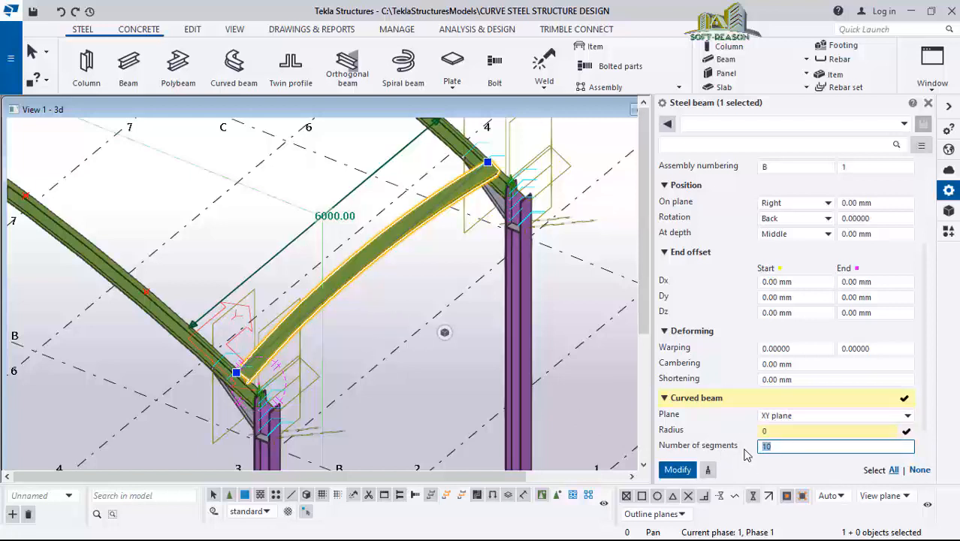
left_click(907, 400)
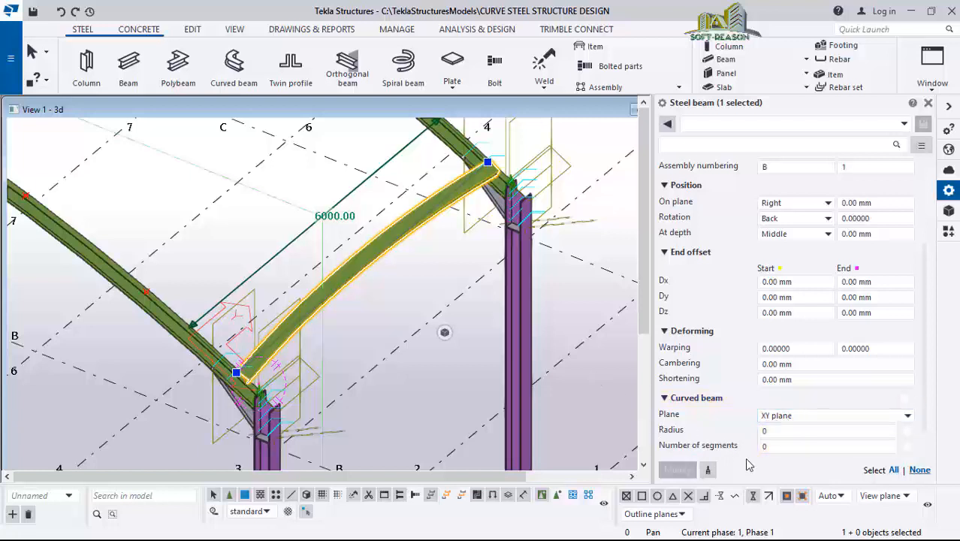
left_click(905, 400)
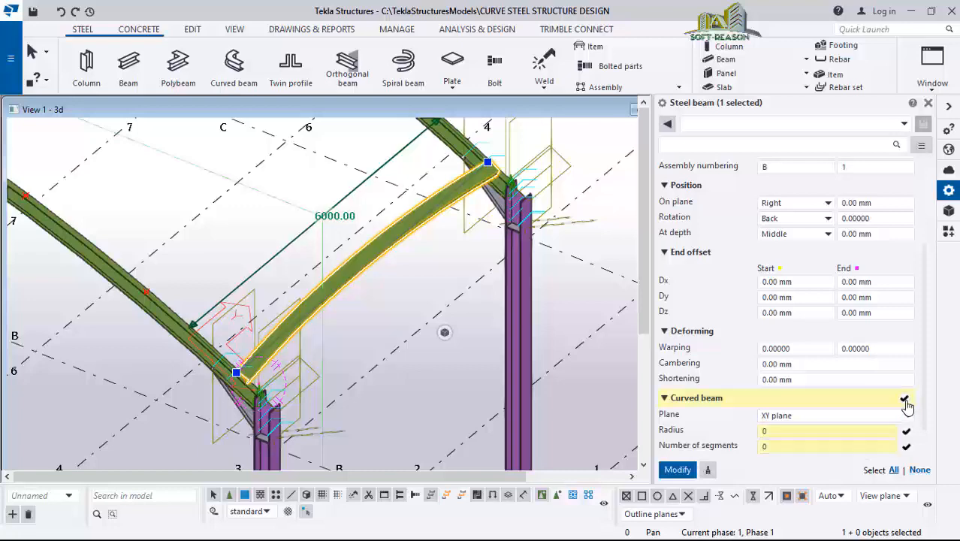
left_click(678, 470)
- Examine the straightened beam's orientation and how its ends sit on the two rafters
scroll(242, 279, "up", 5)
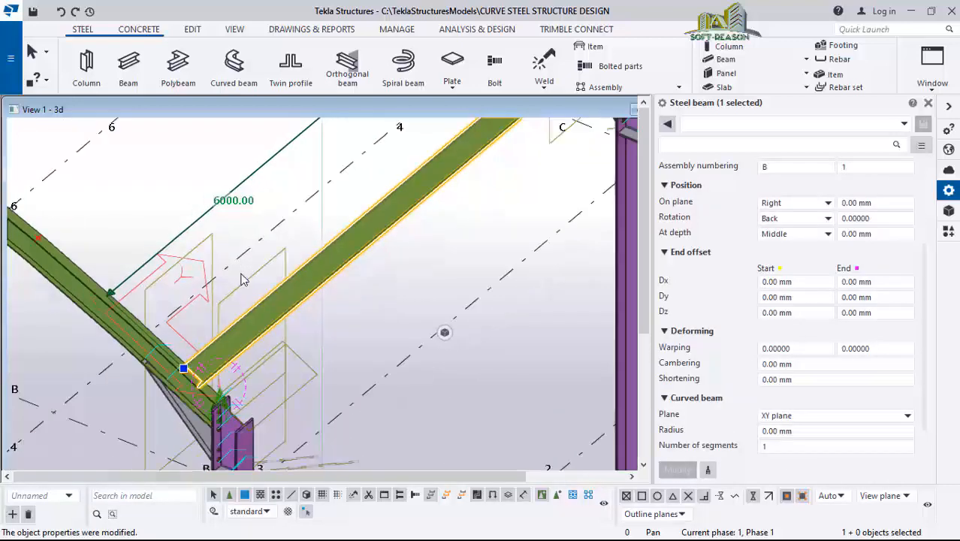
scroll(265, 322, "down", 3)
scroll(223, 336, "up", 4)
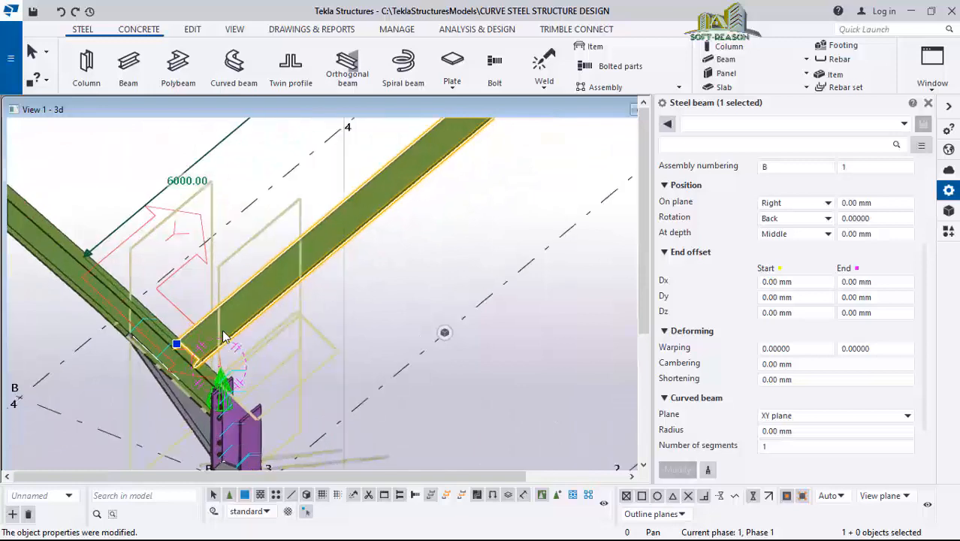
scroll(214, 341, "up", 4)
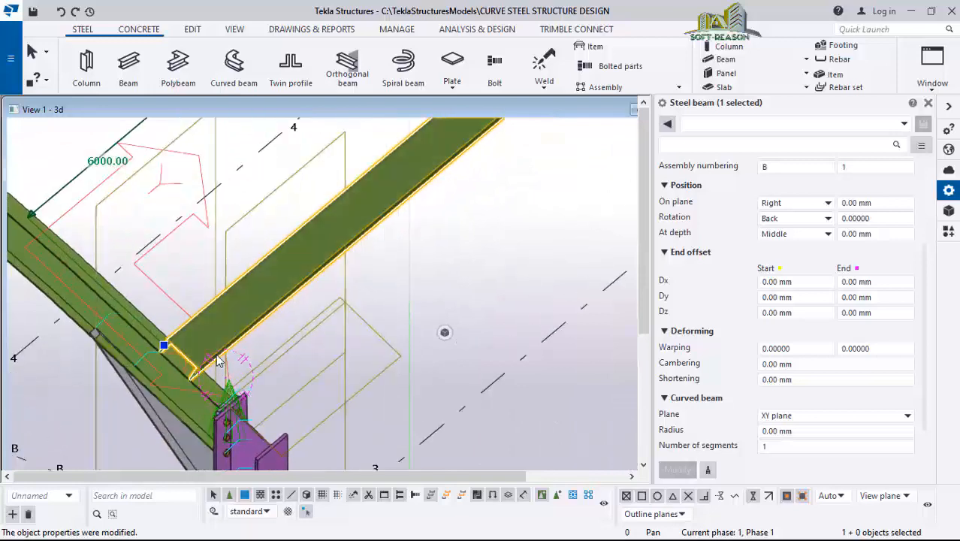
middle_click_drag(219, 359, 298, 344, "ctrl")
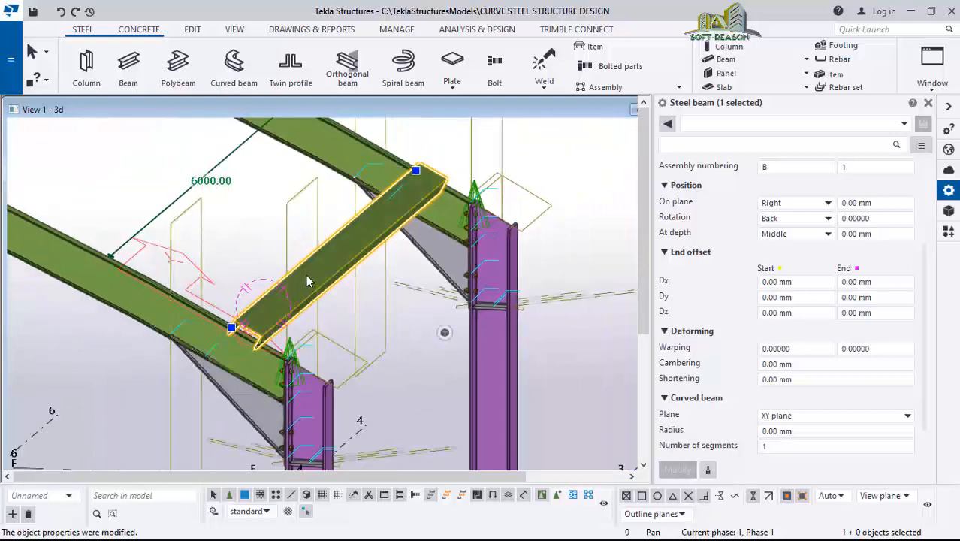
scroll(278, 319, "up", 2)
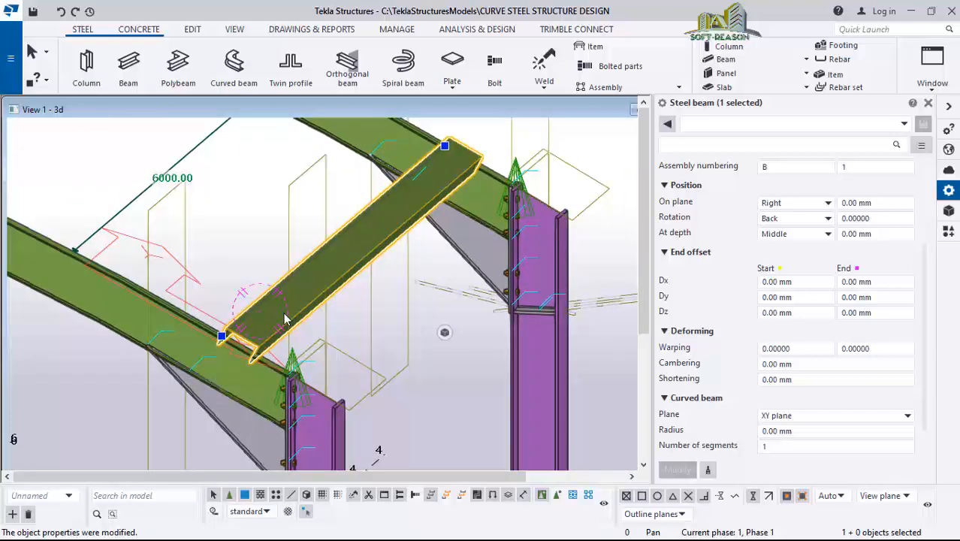
scroll(300, 323, "down", 2)
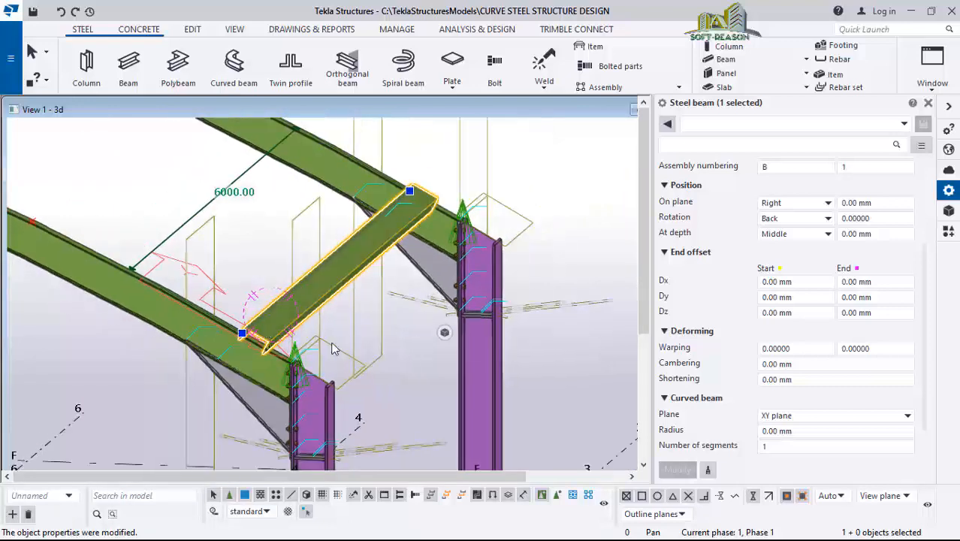
middle_click_drag(334, 348, 350, 329, "ctrl")
scroll(357, 323, "down", 1)
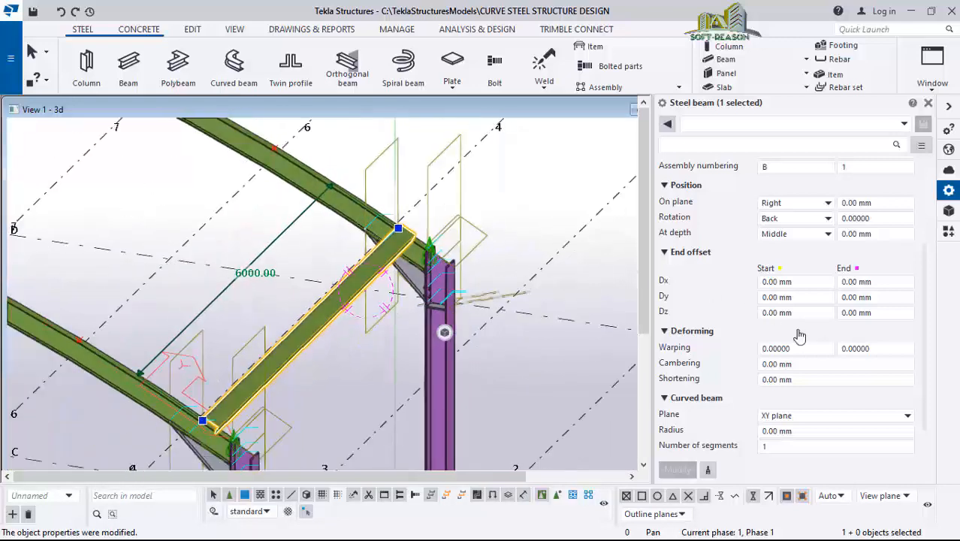
- Set the C-profile beam's rotation to Top and check its end on the rafter
left_click(821, 219)
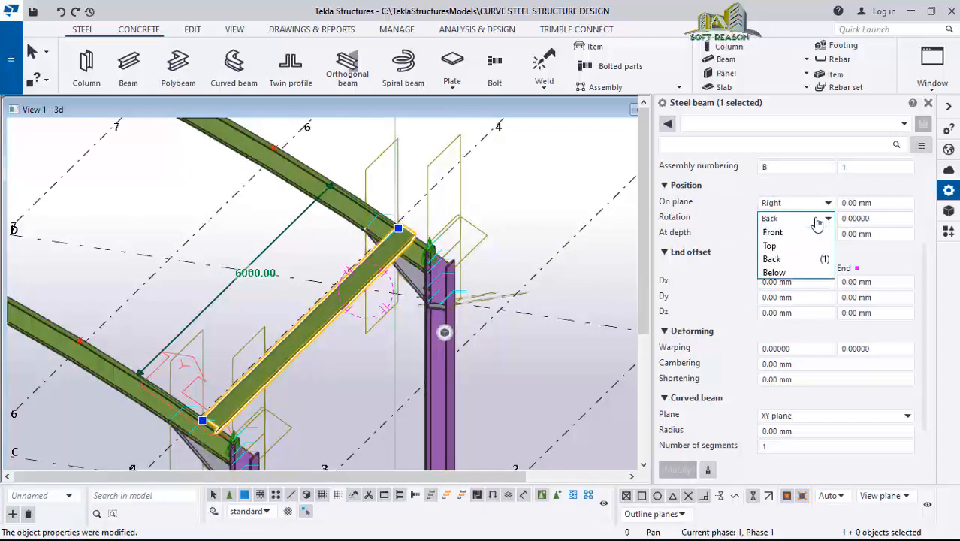
left_click(770, 247)
left_click(680, 471)
scroll(256, 398, "up", 5)
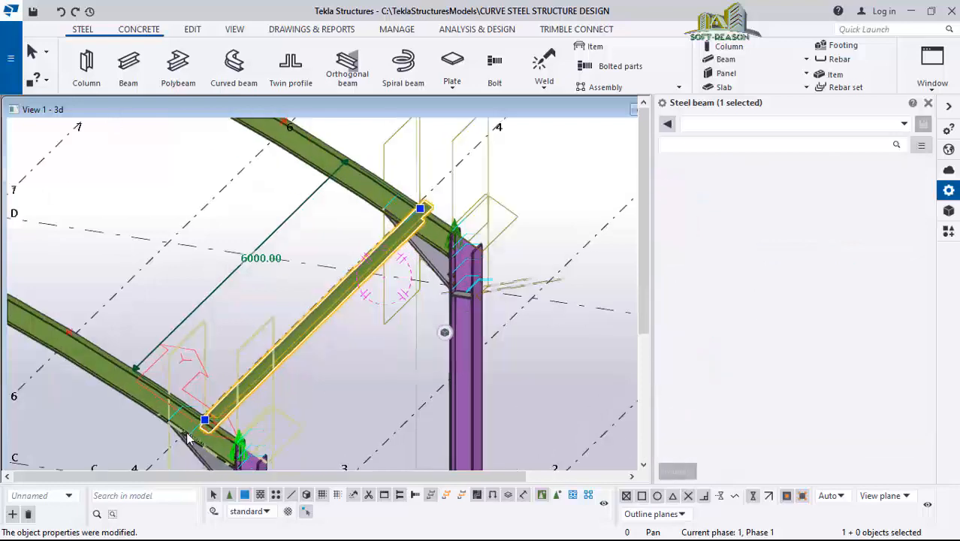
scroll(256, 399, "up", 2)
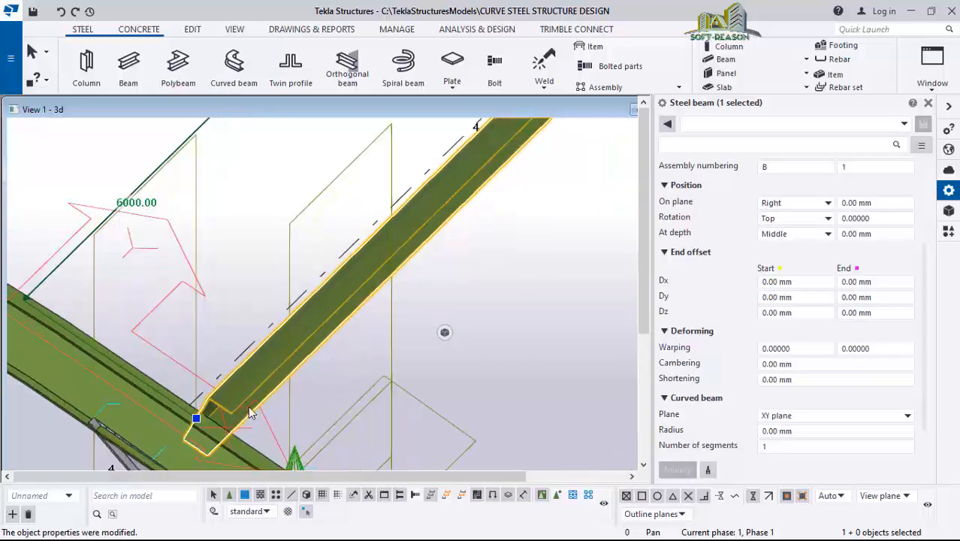
scroll(236, 375, "down", 2)
scroll(234, 425, "up", 2)
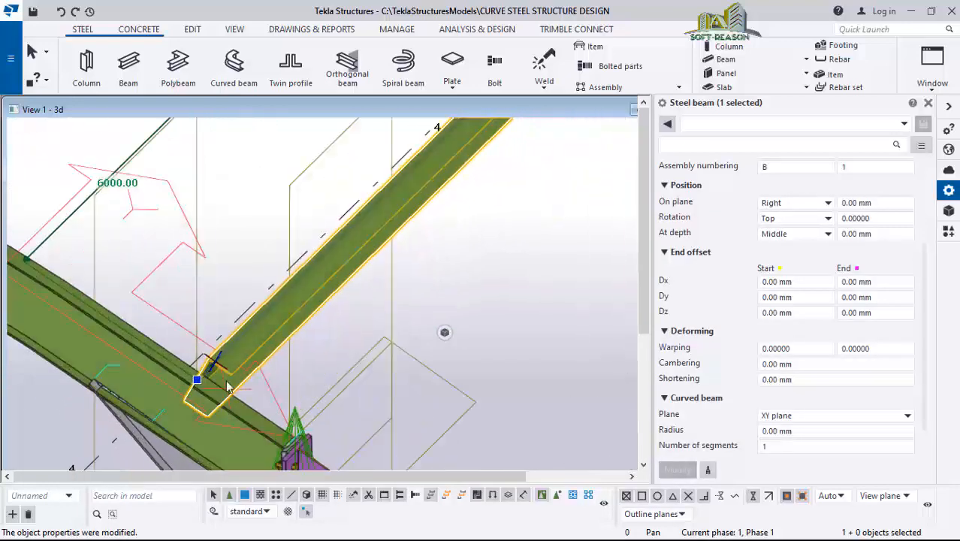
scroll(214, 309, "down", 2)
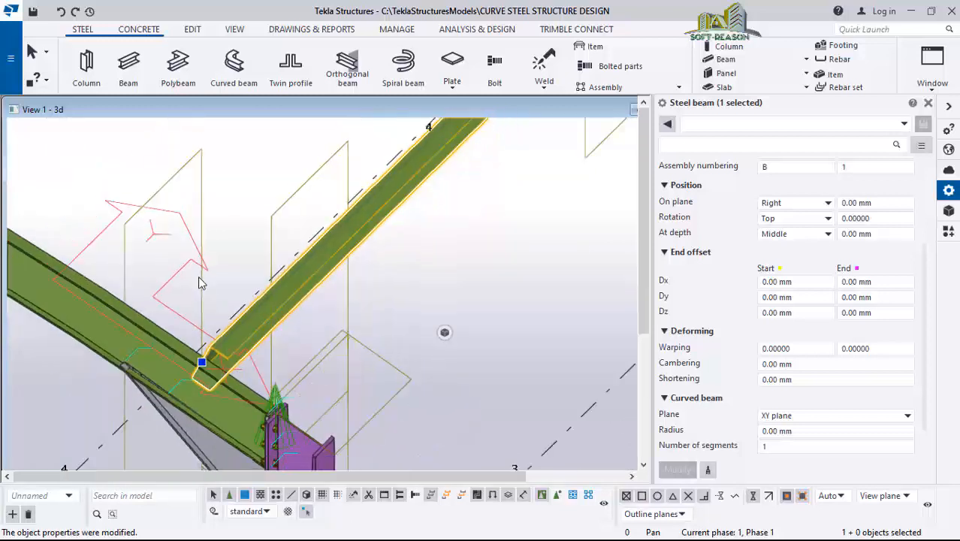
- Set the C-profile beam's depth position to Front
scroll(199, 283, "down", 1)
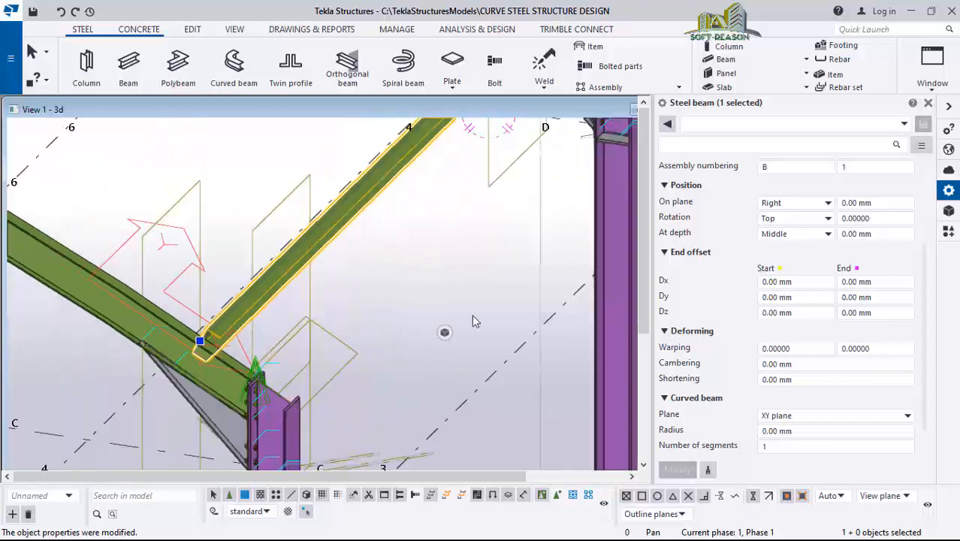
left_click(826, 236)
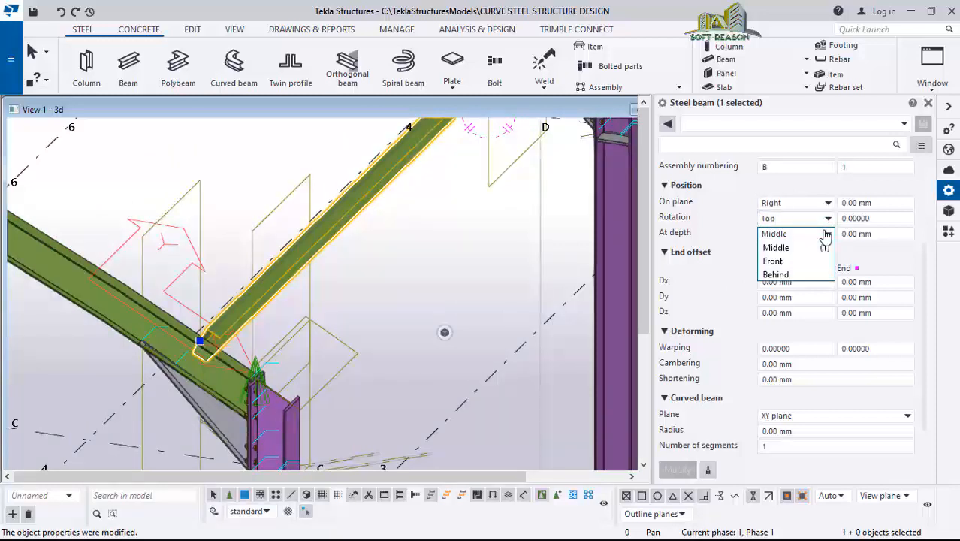
left_click(778, 248)
left_click(665, 471)
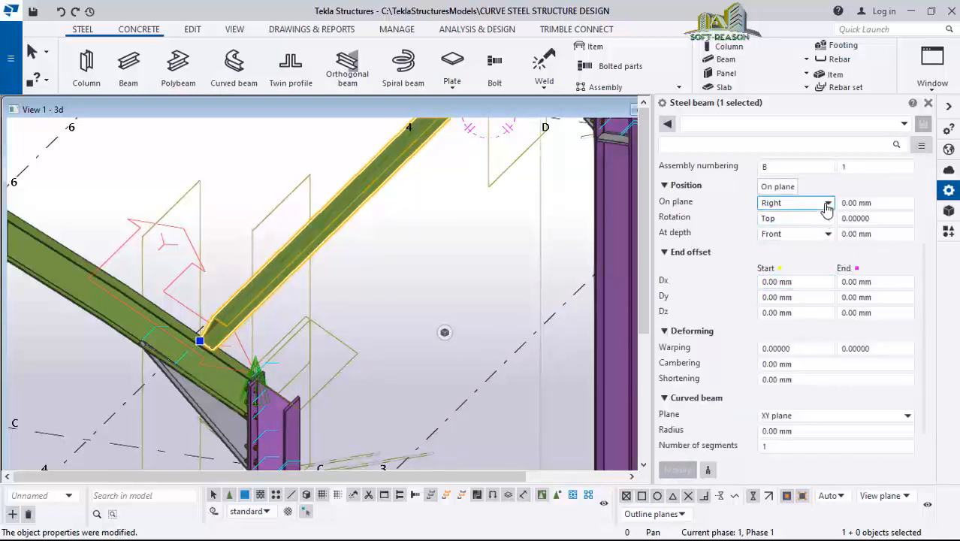
- Try the Back rotation on the C-profile beam
left_click(828, 218)
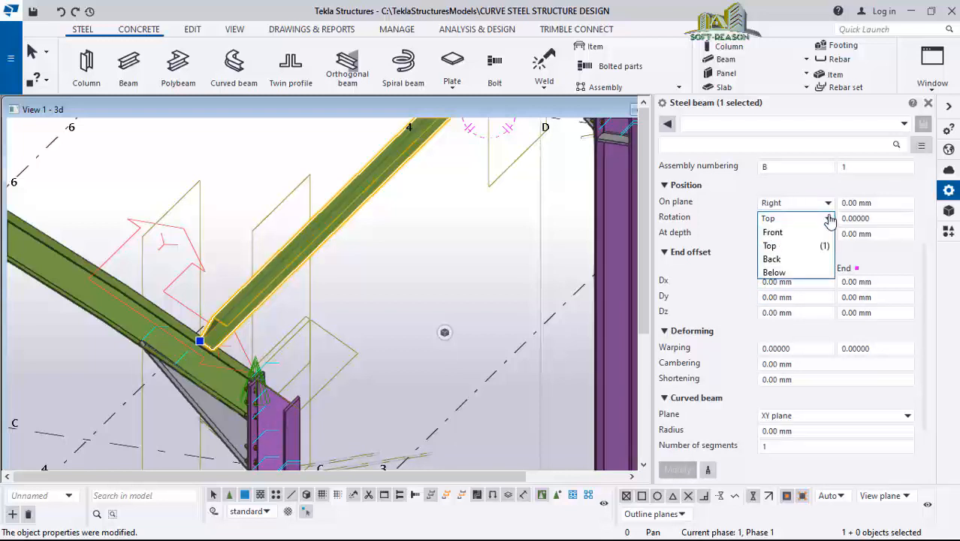
left_click(774, 260)
left_click(679, 469)
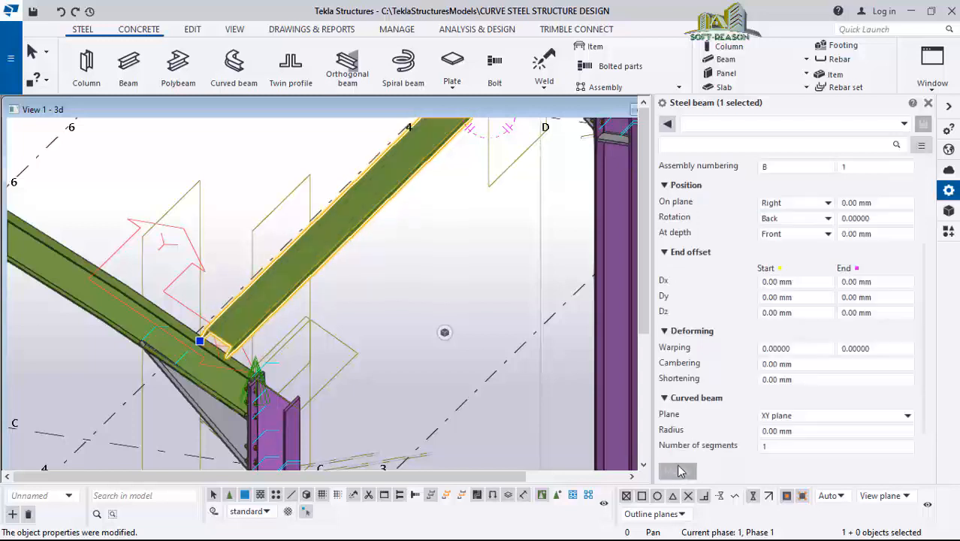
- Set the C-profile beam's rotation to Below and check how its end sits on the rafter
left_click(824, 220)
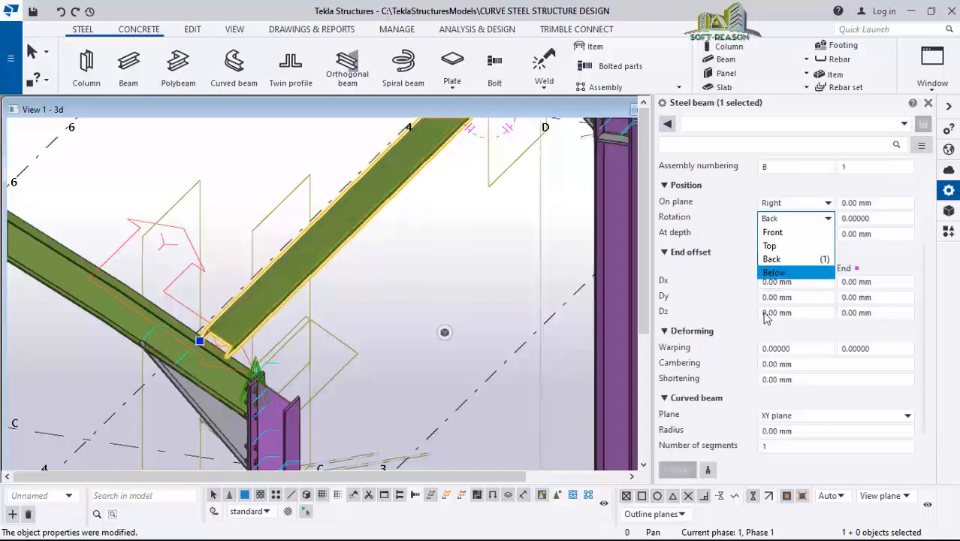
left_click(774, 272)
left_click(678, 470)
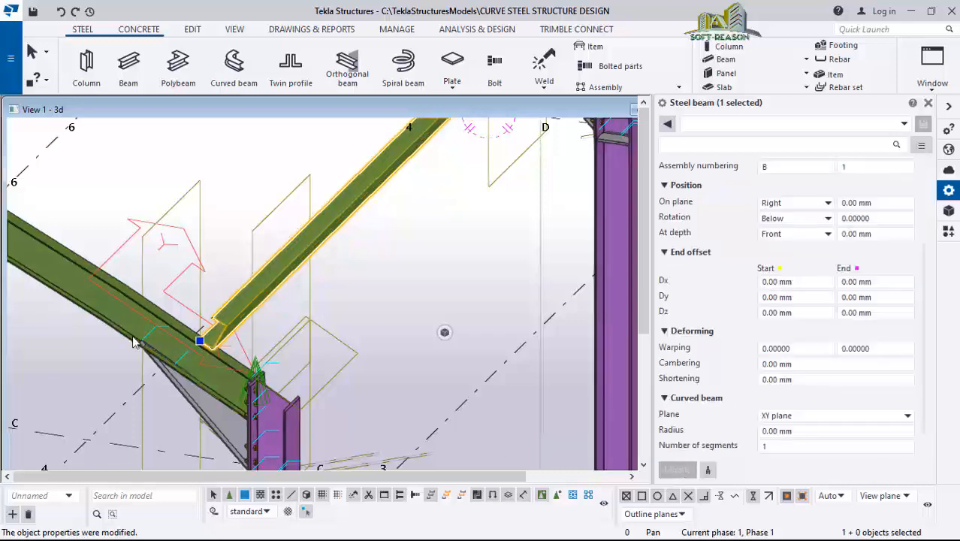
scroll(266, 318, "up", 3)
scroll(267, 318, "up", 2)
middle_click_drag(193, 388, 196, 360, "ctrl")
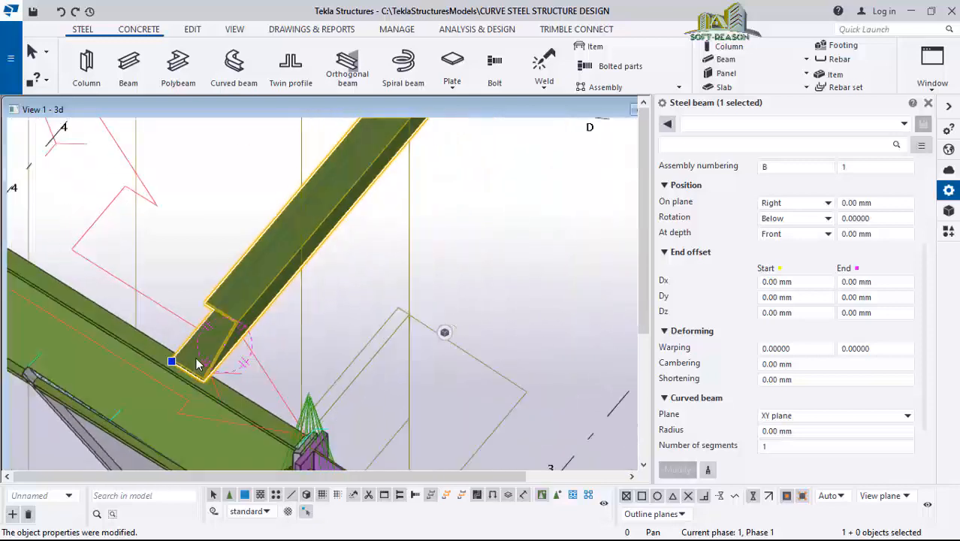
- Place a second C-profile steel beam between the next pair of rafter points up the slope, and end the beam command
scroll(301, 359, "down", 3)
scroll(314, 364, "down", 8)
scroll(253, 249, "up", 2)
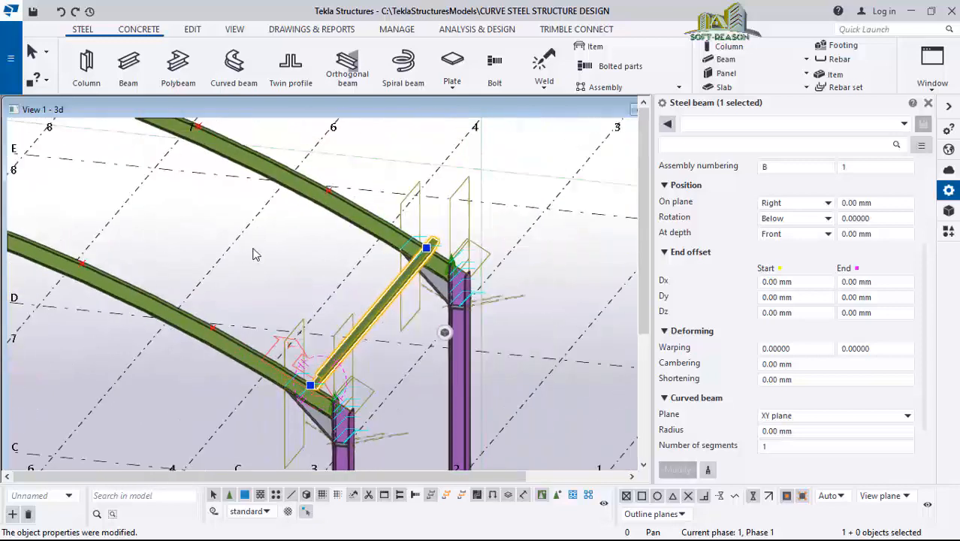
scroll(212, 275, "down", 3)
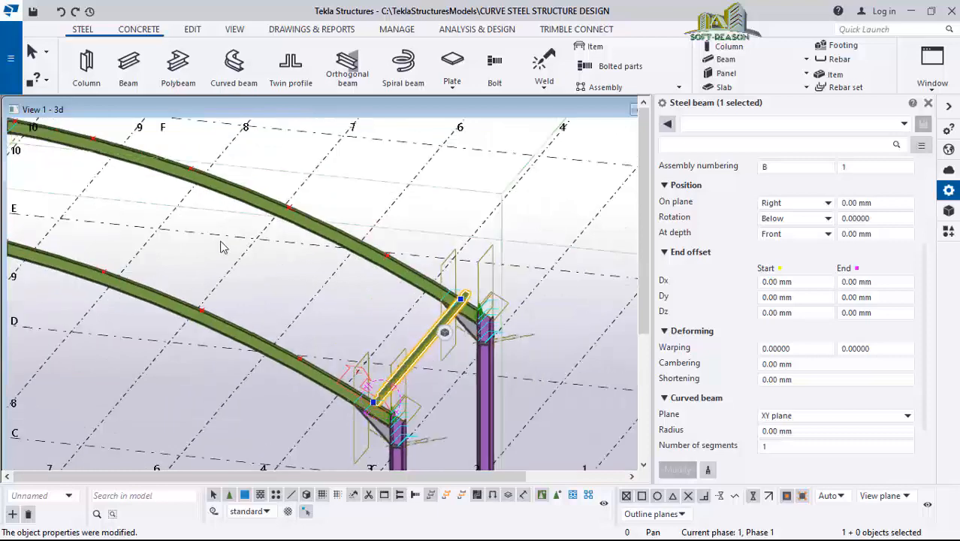
scroll(358, 309, "up", 1)
scroll(299, 368, "down", 1)
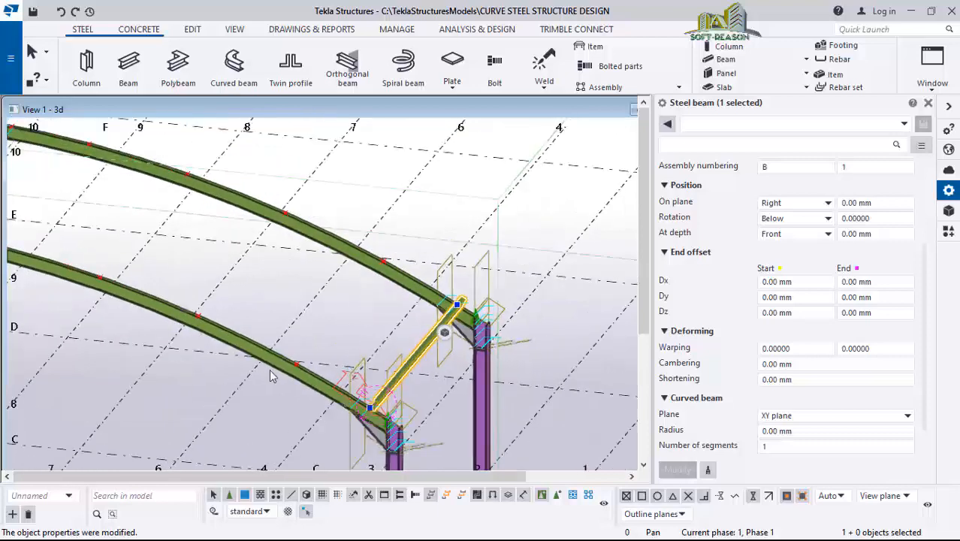
left_click(139, 64)
scroll(772, 415, "down", 1)
left_click(768, 411)
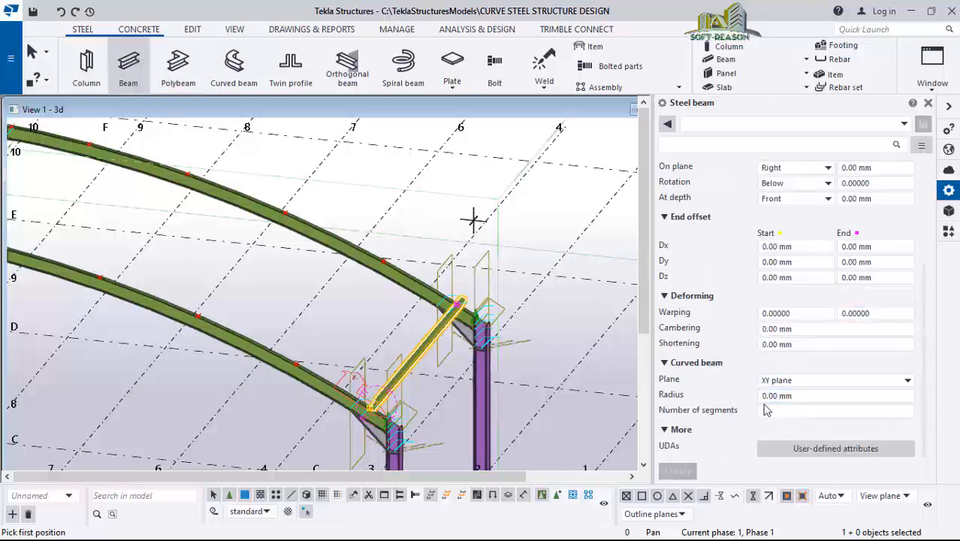
scroll(783, 396, "up", 3)
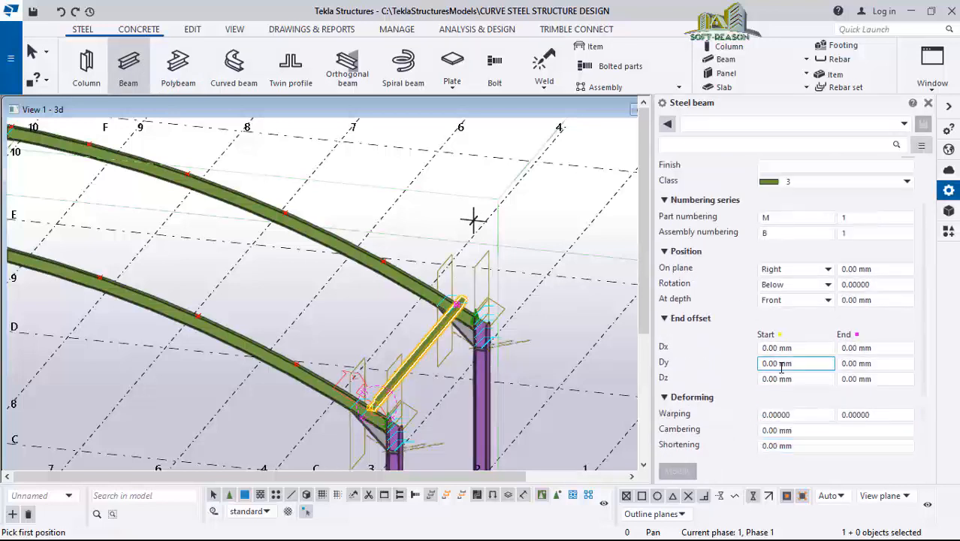
scroll(300, 379, "up", 5)
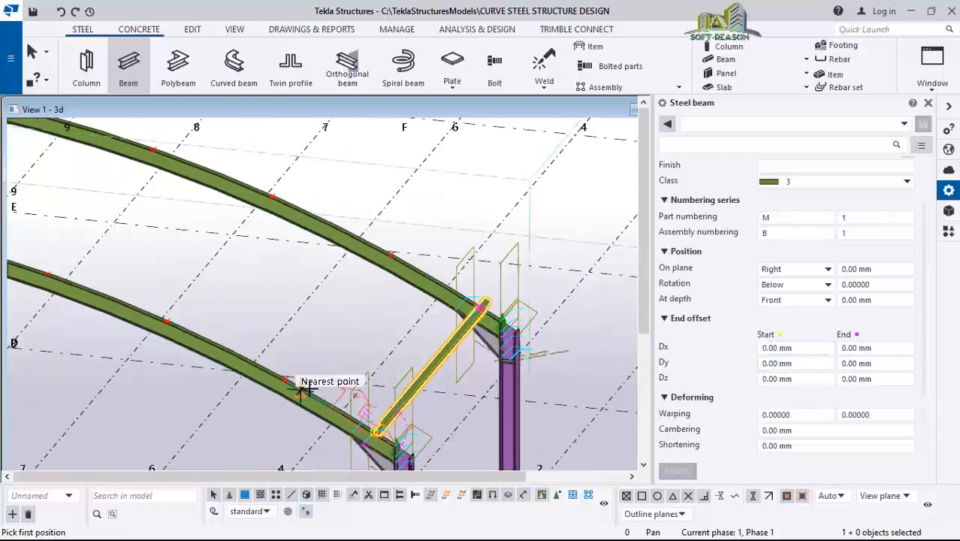
left_click(274, 381)
scroll(266, 403, "down", 3)
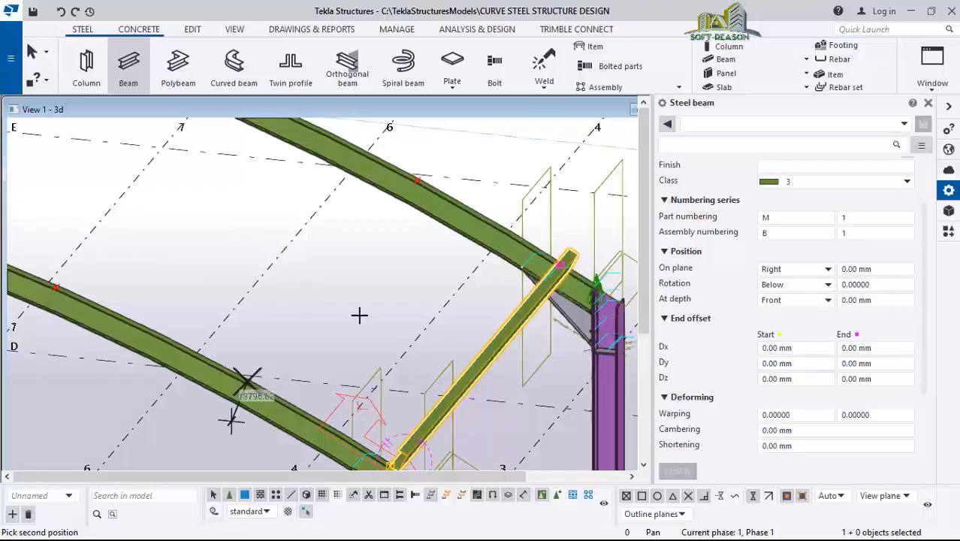
left_click(418, 183)
scroll(255, 379, "up", 3)
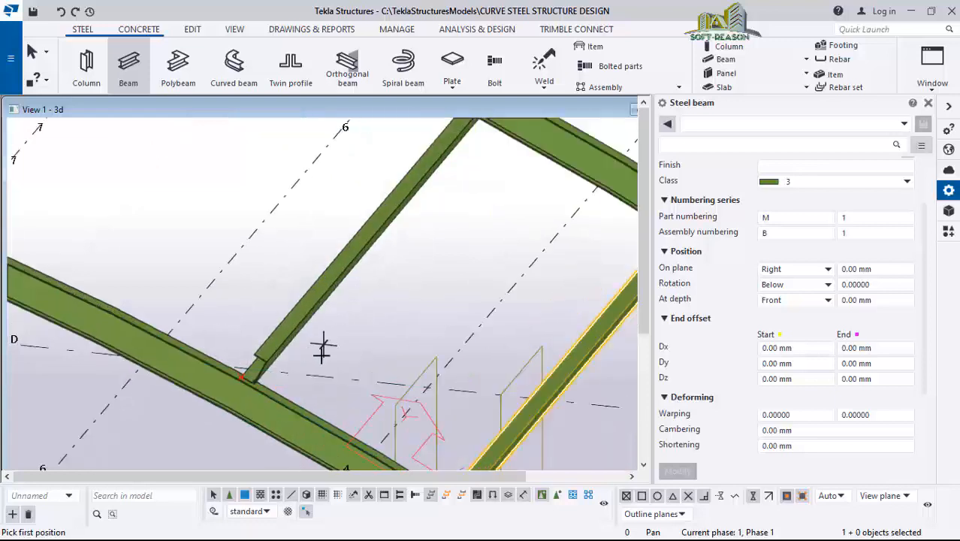
scroll(323, 348, "down", 5)
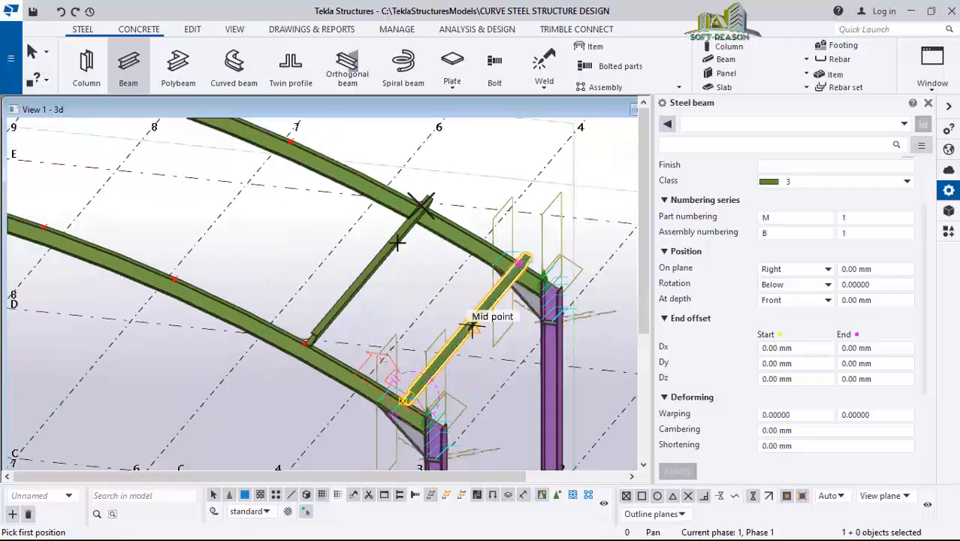
left_click(32, 52)
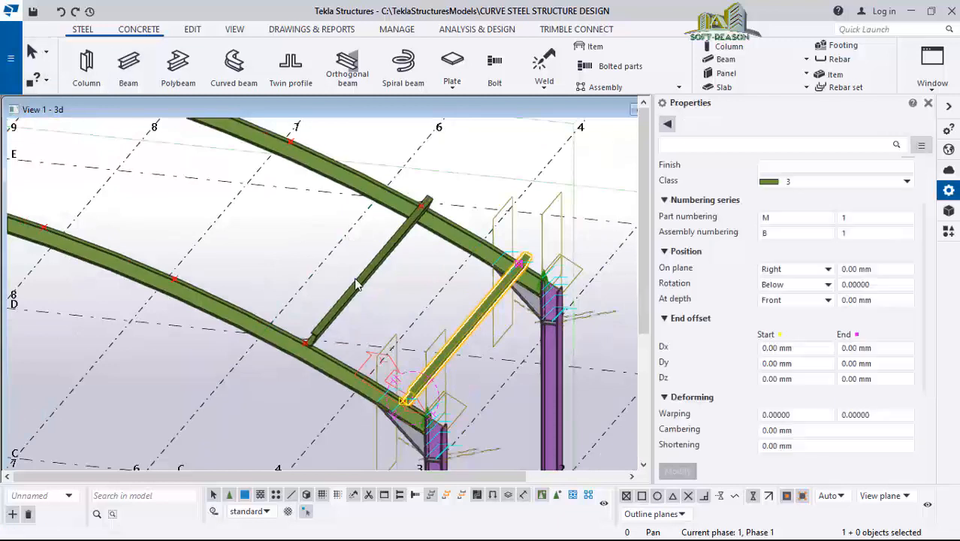
- Select both C-profile beams between the two frames and set their class to 8
left_click(361, 284)
left_click(471, 328, "ctrl")
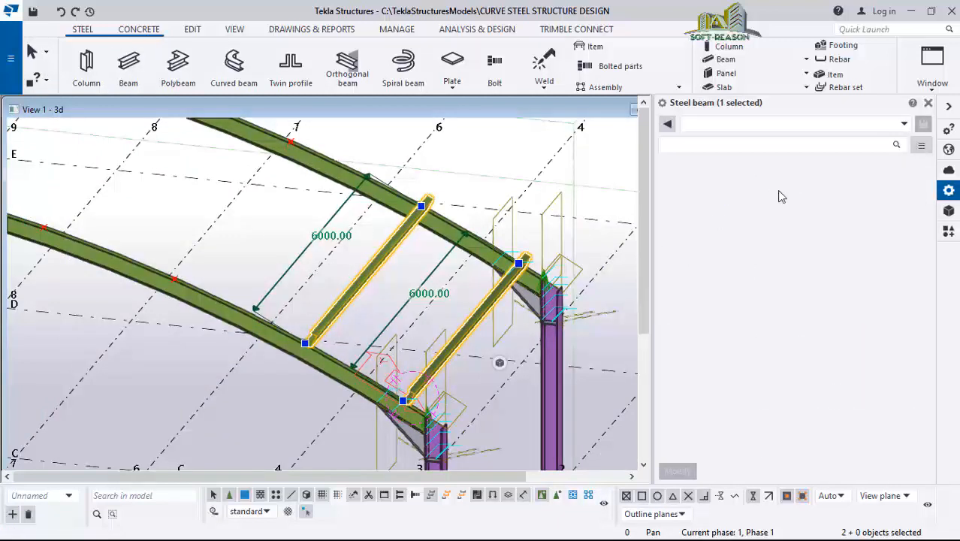
left_click(856, 181)
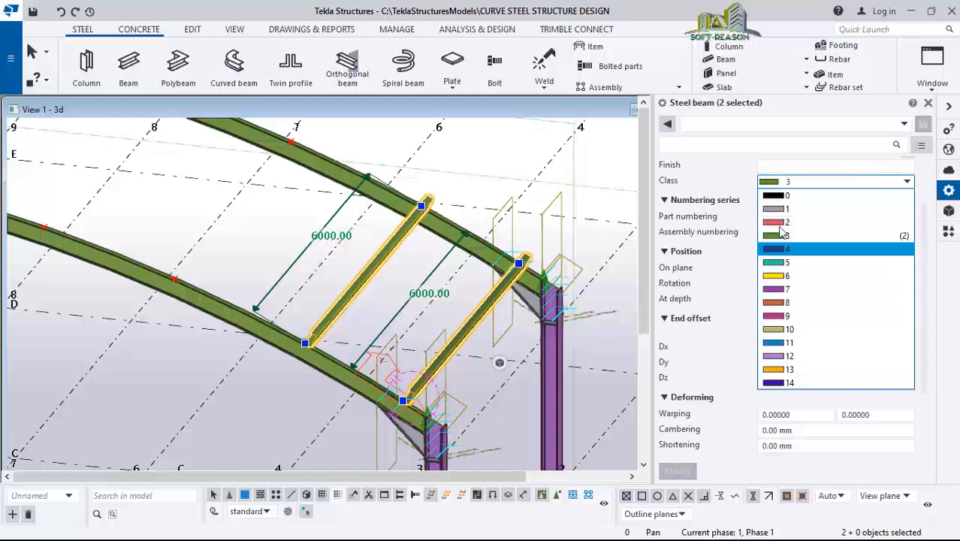
left_click(777, 302)
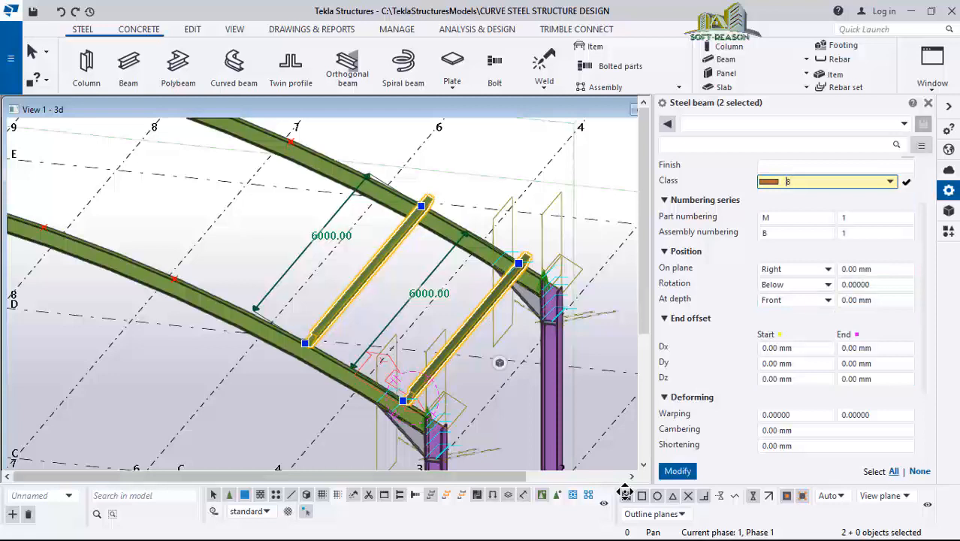
left_click(677, 470)
left_click(286, 283)
scroll(285, 283, "up", 1)
scroll(392, 409, "down", 2)
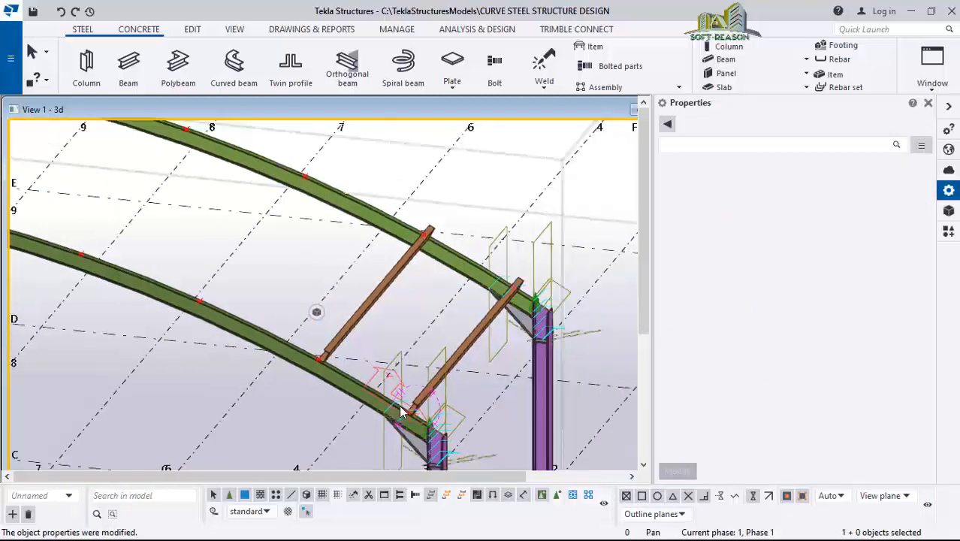
- Start the steel beam command and examine how the ends of the two C-profile beams sit on the rafter near the eaves
left_click(132, 63)
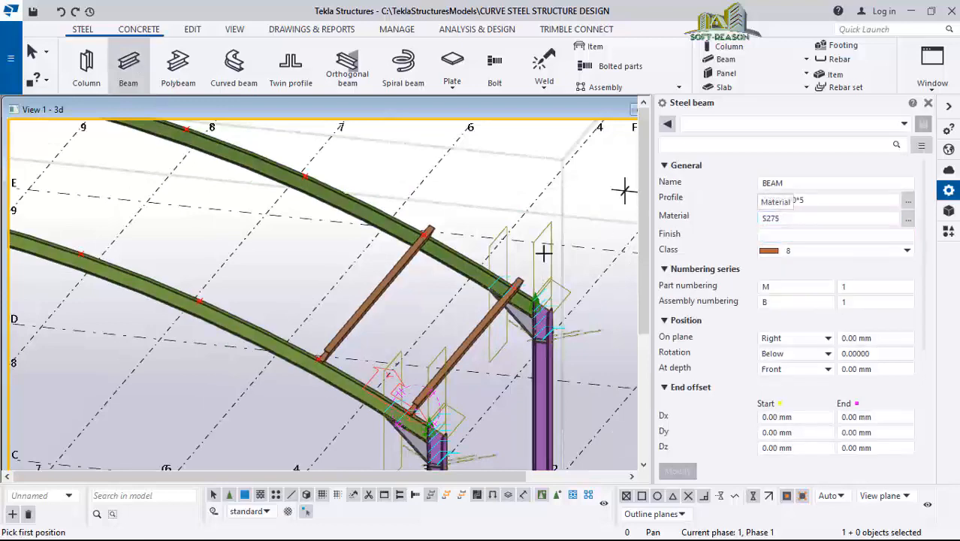
scroll(257, 268, "up", 3)
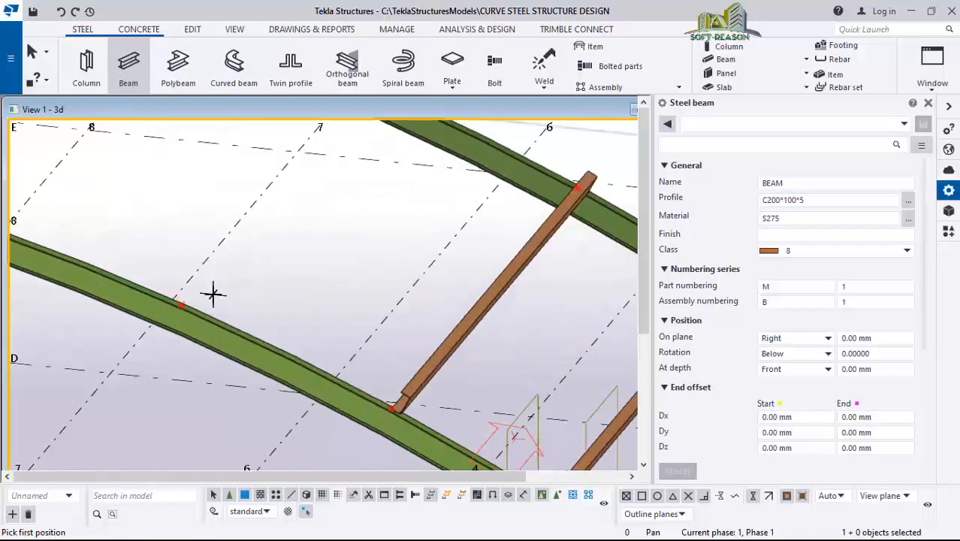
scroll(206, 278, "down", 3)
scroll(422, 425, "up", 4)
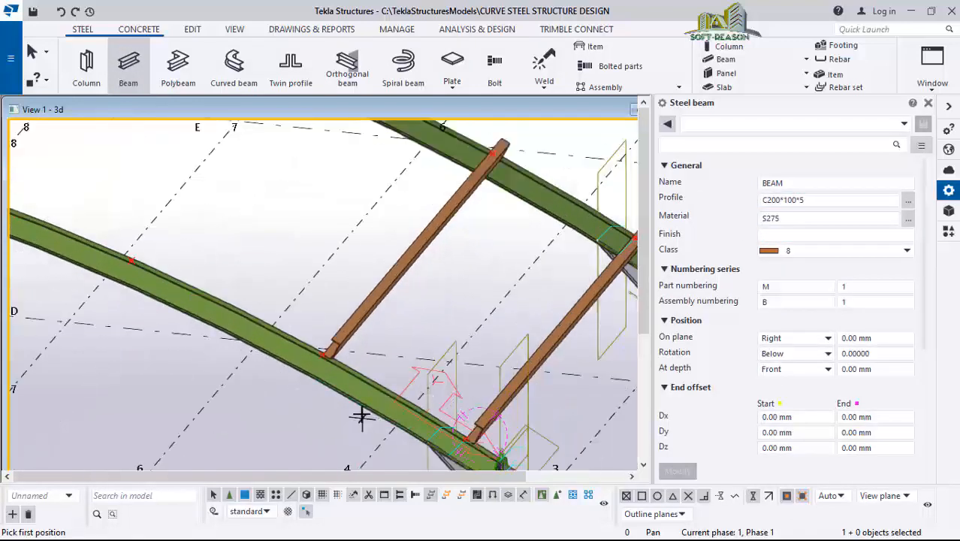
scroll(320, 372, "up", 5)
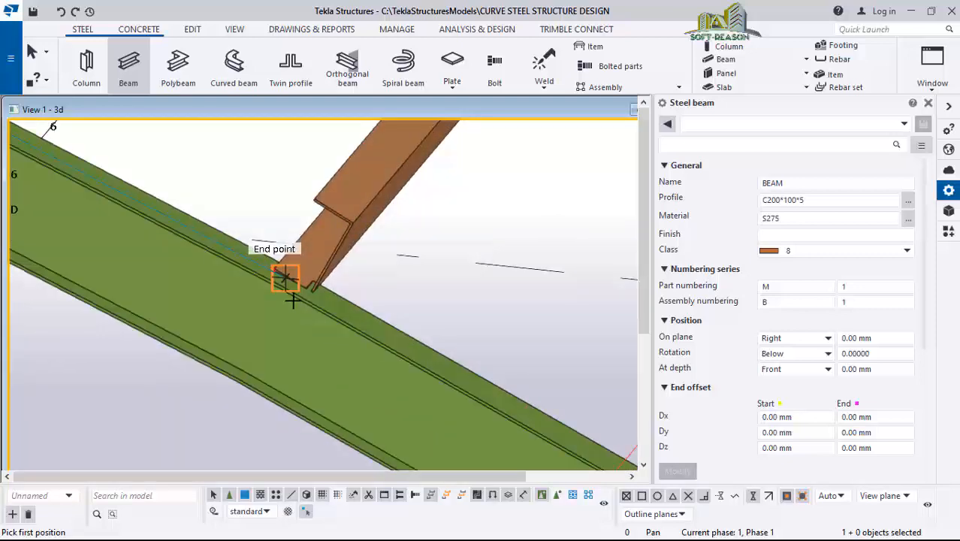
middle_click_drag(311, 307, 242, 250, "ctrl")
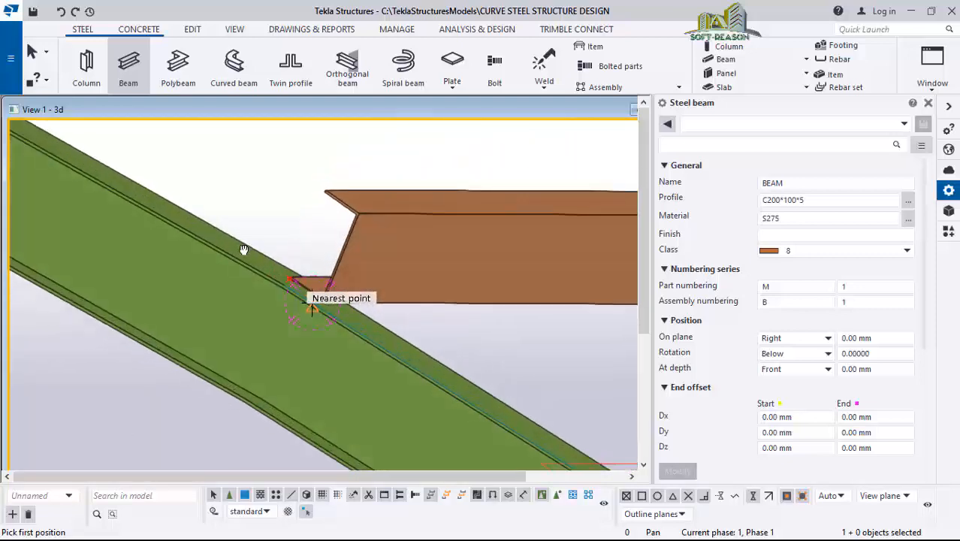
scroll(185, 175, "down", 1)
scroll(184, 175, "down", 2)
scroll(488, 381, "up", 2)
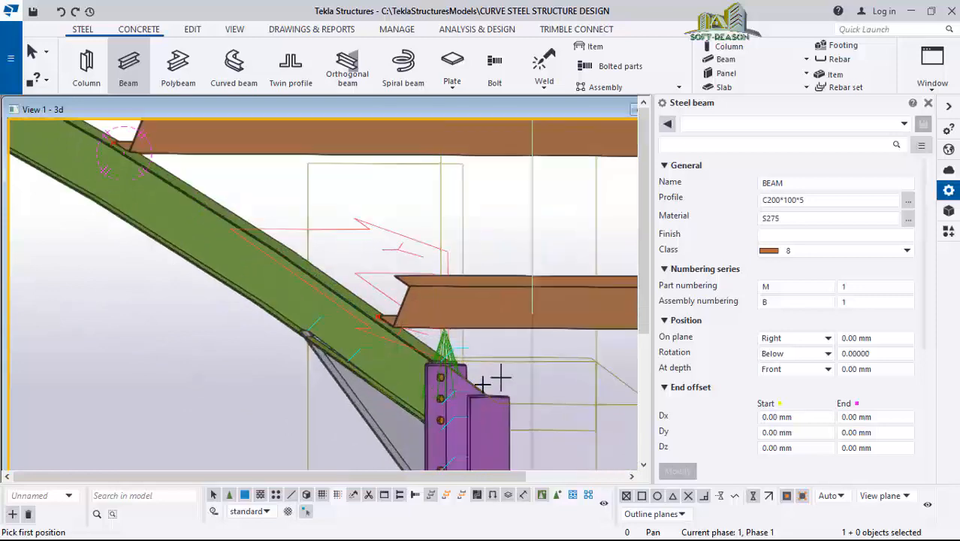
scroll(394, 341, "up", 5)
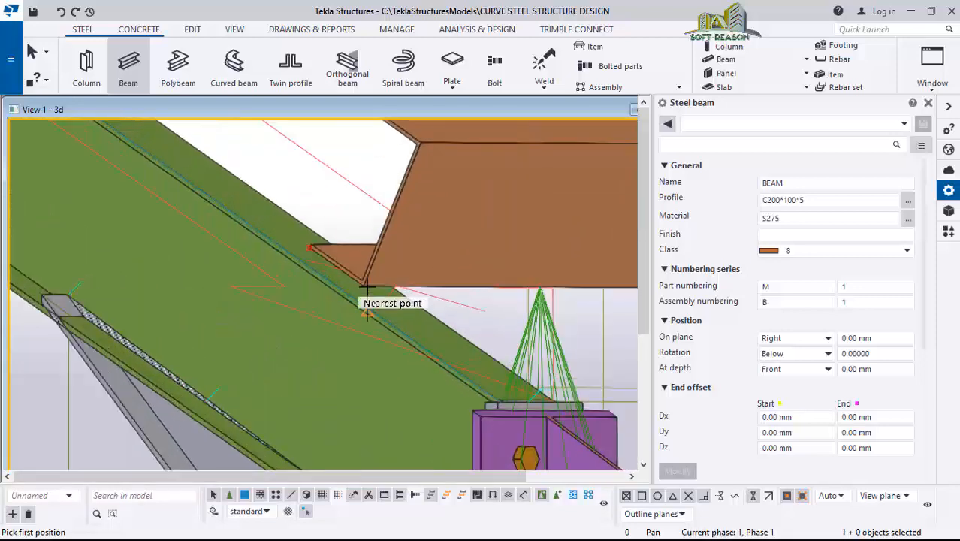
scroll(480, 373, "down", 2)
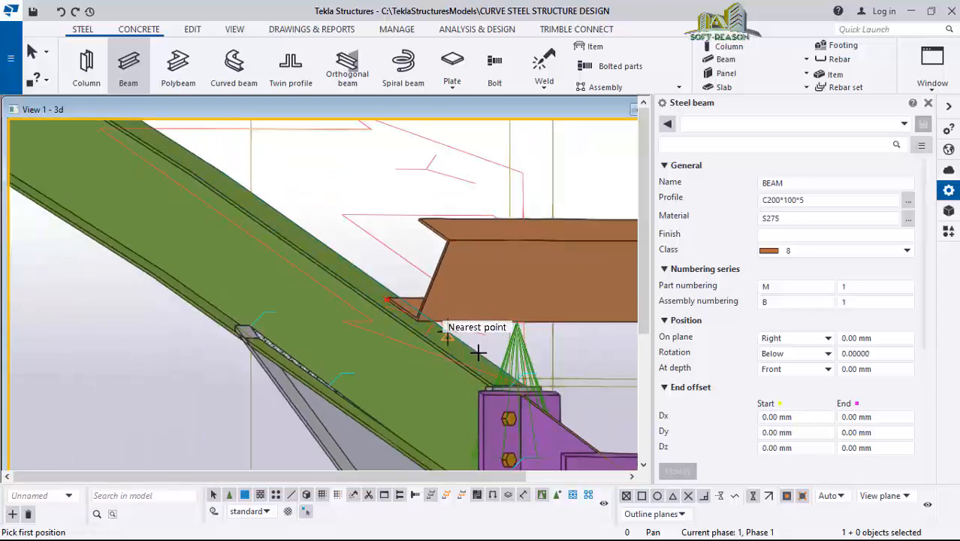
scroll(511, 406, "down", 3)
scroll(270, 233, "up", 3)
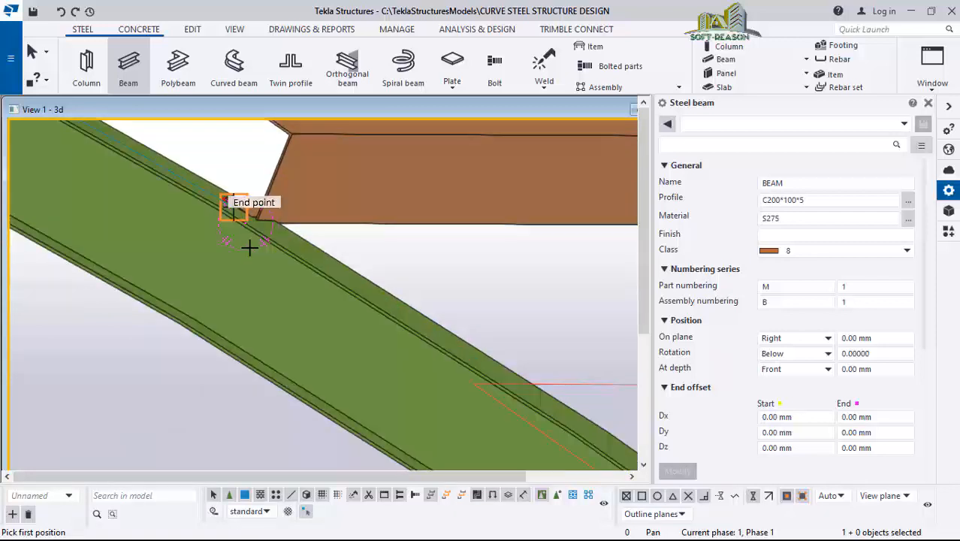
middle_click_drag(249, 247, 270, 332, "ctrl")
scroll(246, 236, "up", 2)
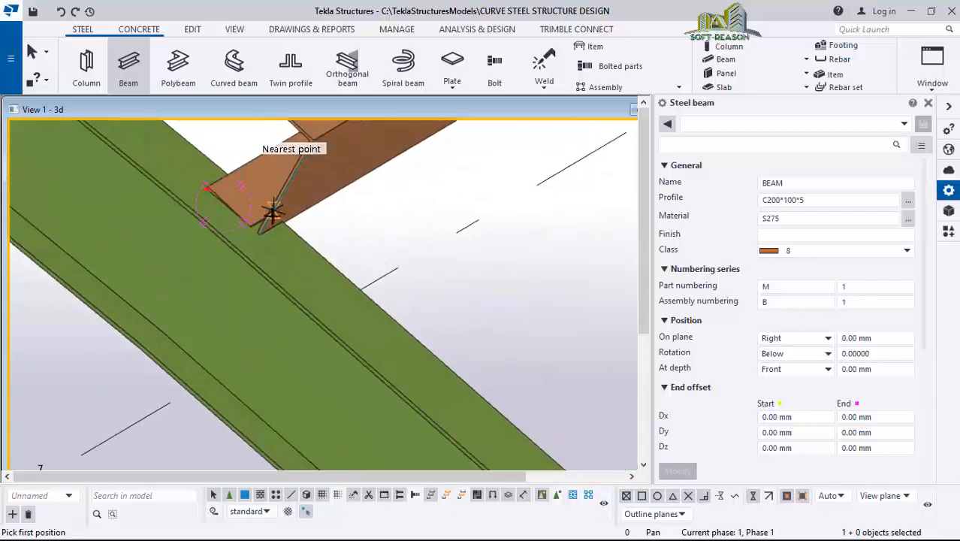
middle_click_drag(272, 209, 254, 233, "ctrl")
scroll(212, 197, "down", 4)
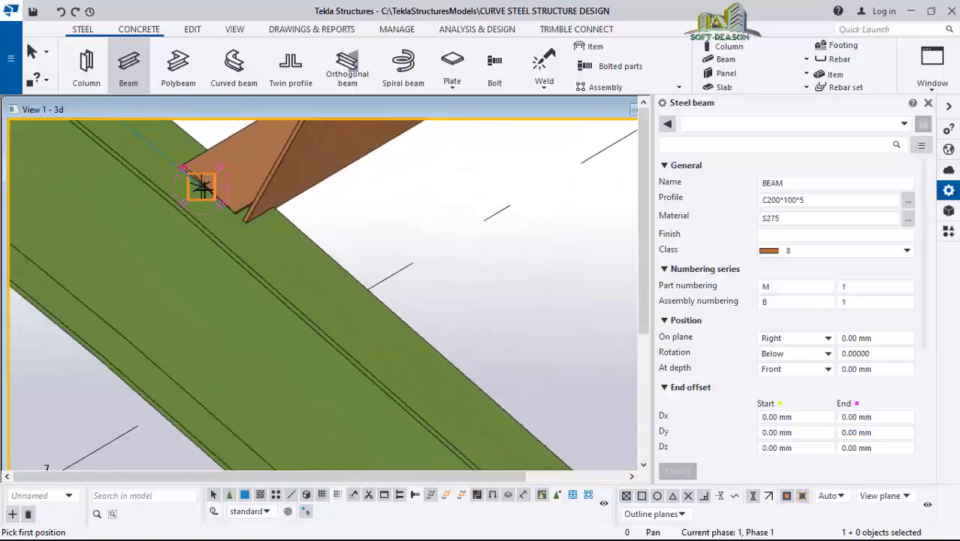
scroll(212, 197, "down", 2)
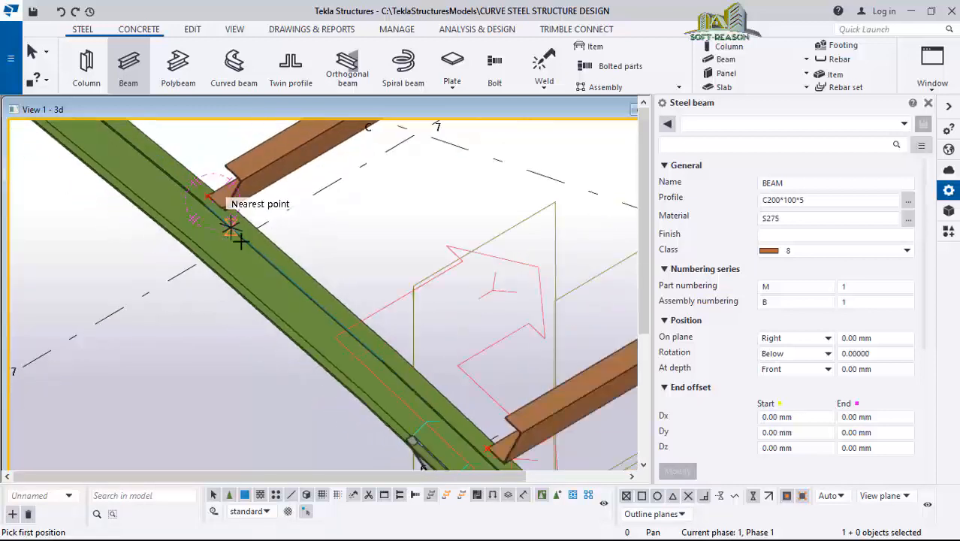
scroll(342, 334, "down", 2)
scroll(259, 278, "up", 1)
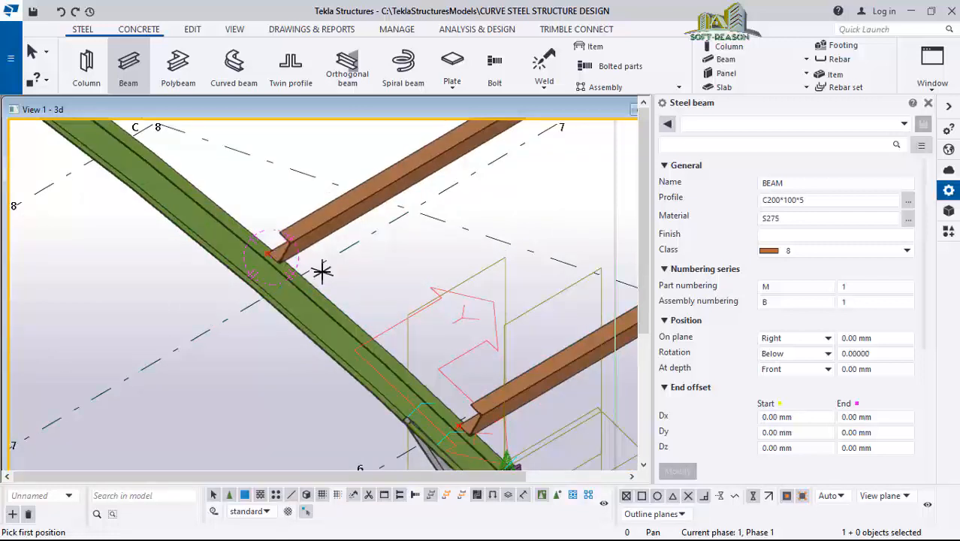
- End the beam command and delete the upper C-profile beam spanning the second pair of rafter points
key("Escape")
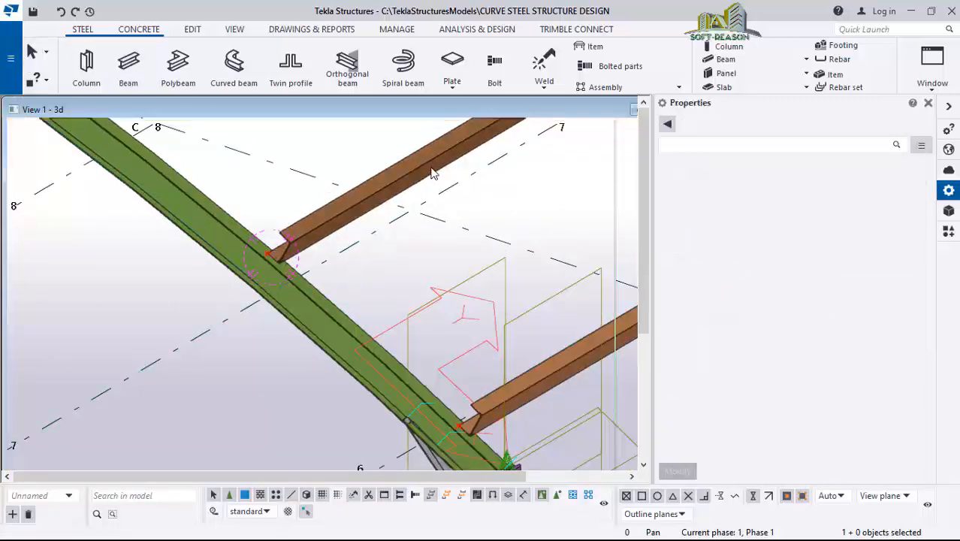
left_click(429, 167)
right_click(305, 151)
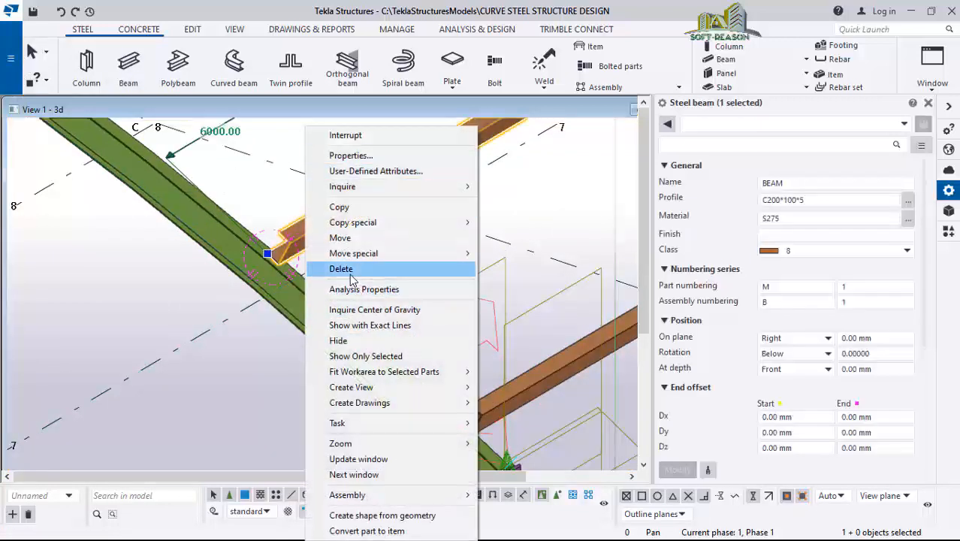
left_click(308, 269)
- Set the work plane to the curved rafter's plane at its second point up from the eaves, using the work plane tool
scroll(337, 284, "down", 1)
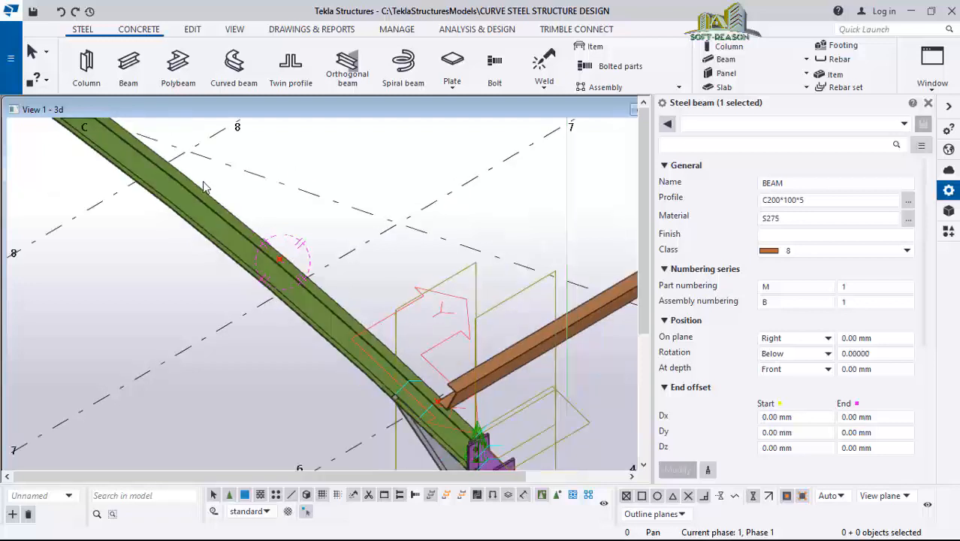
left_click(235, 29)
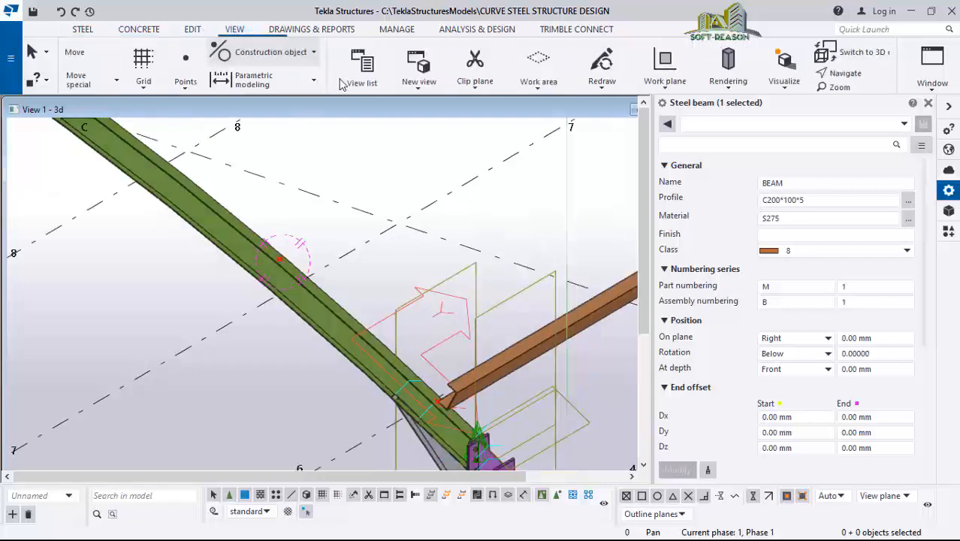
left_click(399, 87)
left_click(394, 124)
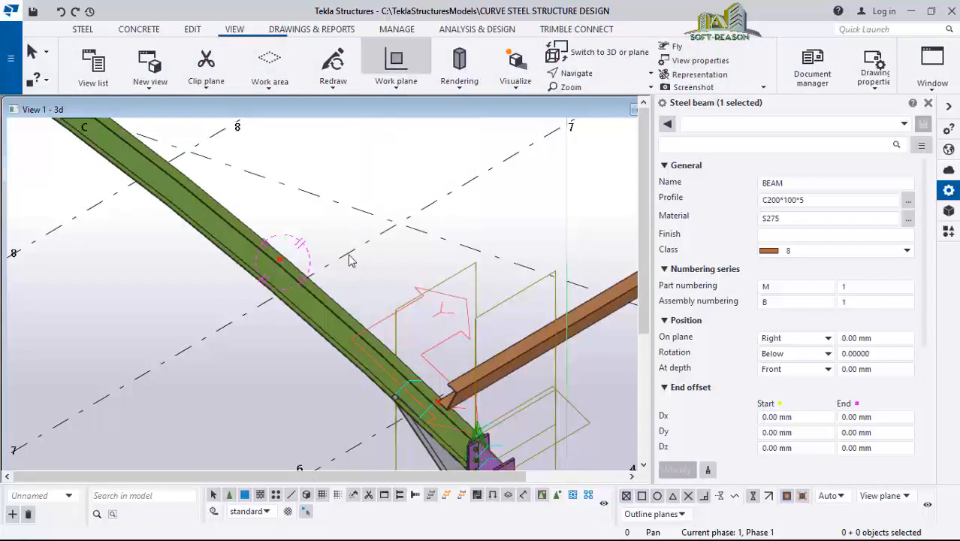
scroll(271, 257, "up", 3)
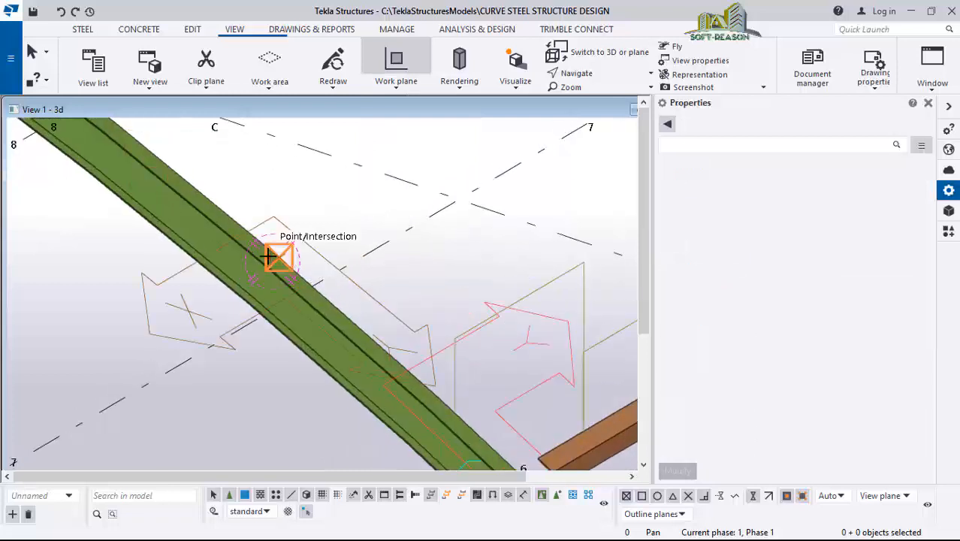
left_click(269, 257)
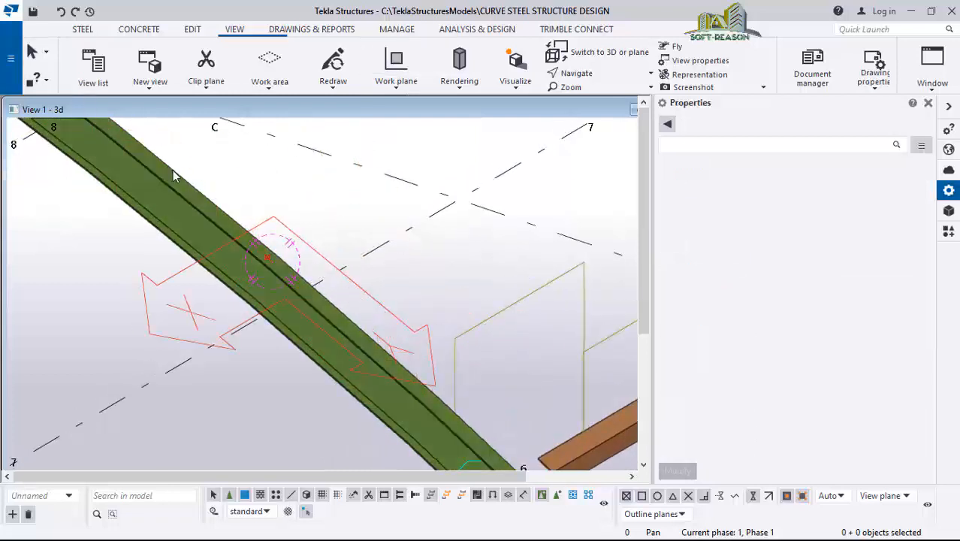
- Place a C200*100*5 steel beam between the second pair of rafter points, check its end on the rafter, and end the command
left_click(84, 28)
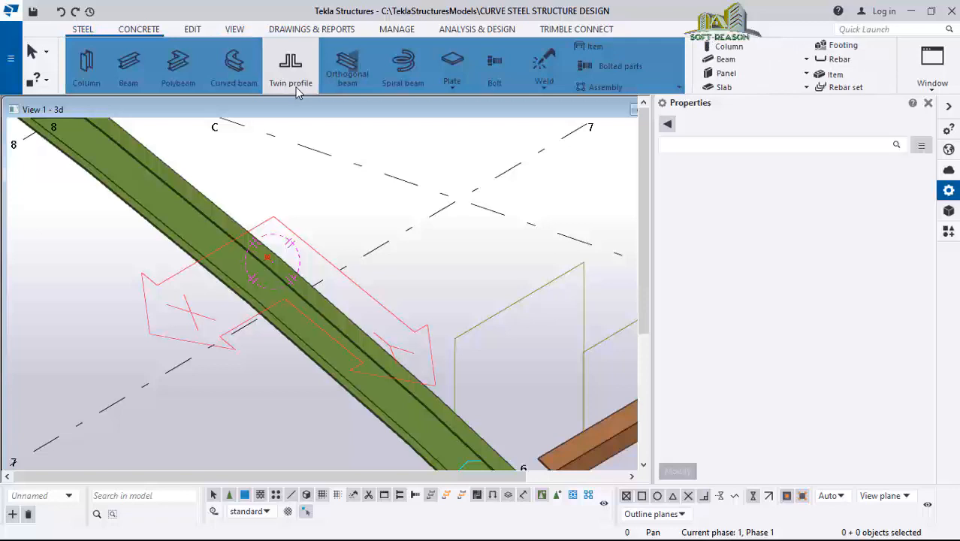
left_click(133, 69)
scroll(299, 365, "down", 3)
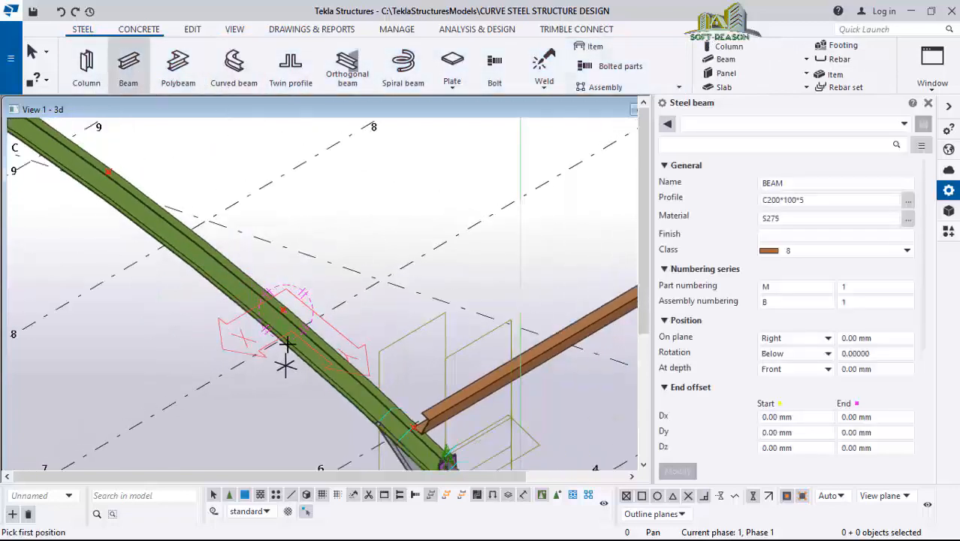
scroll(321, 322, "up", 3)
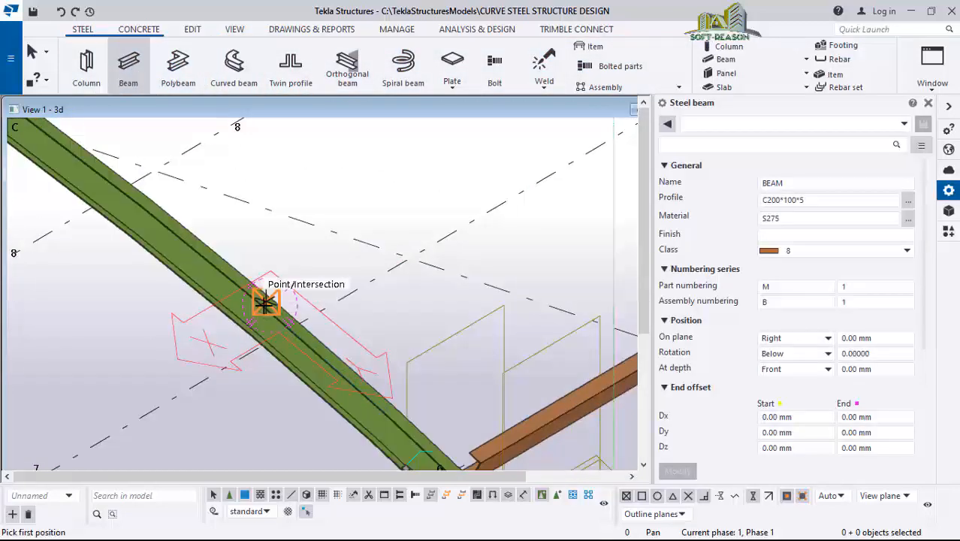
scroll(253, 428, "down", 3)
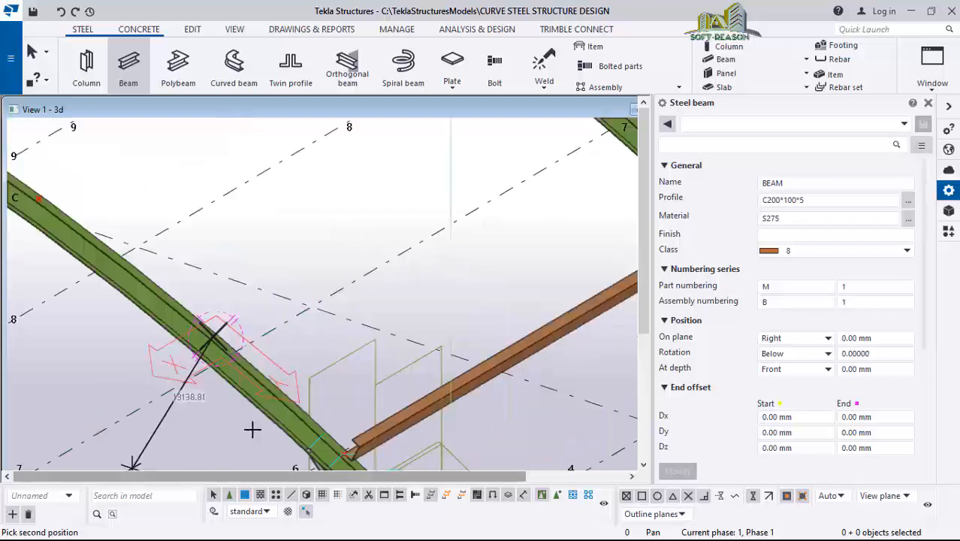
left_click(212, 342)
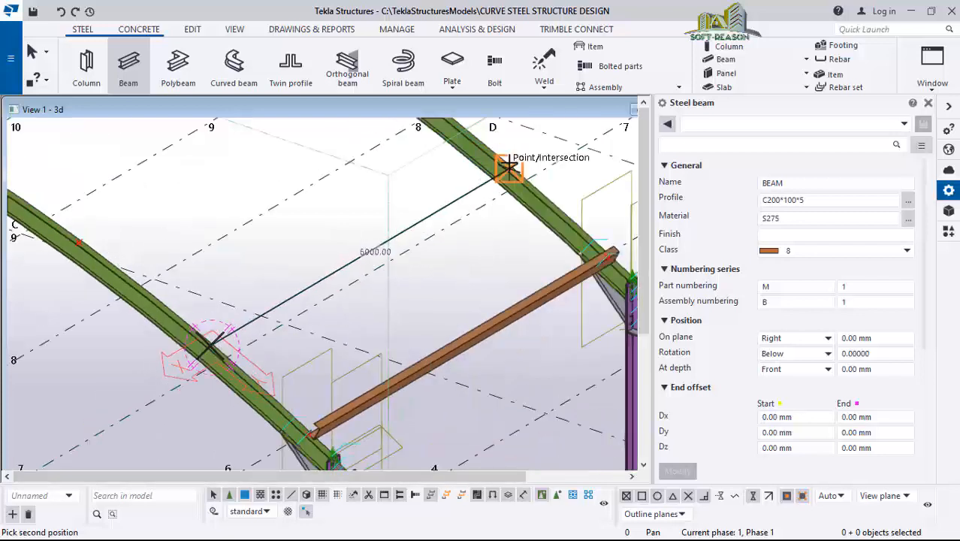
left_click(513, 161)
scroll(215, 375, "up", 5)
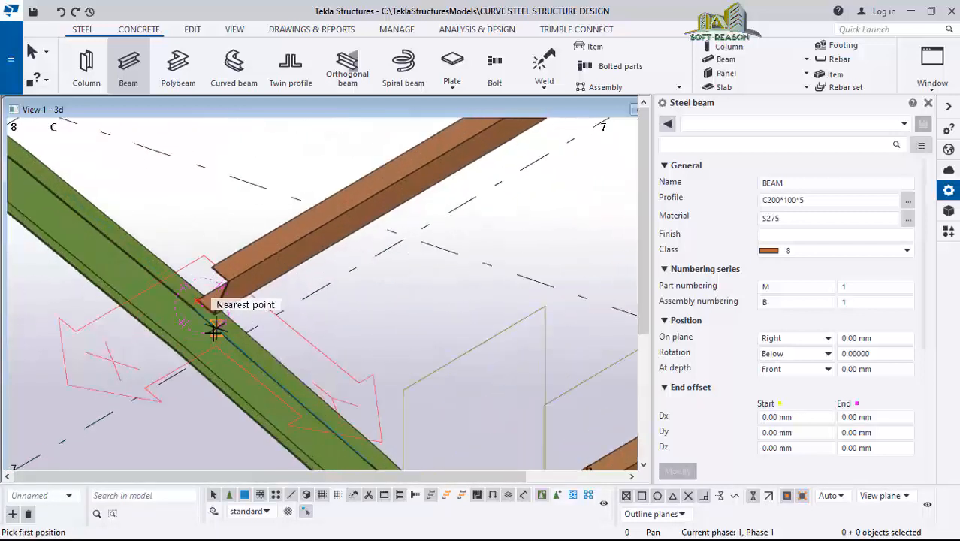
scroll(212, 307, "down", 5)
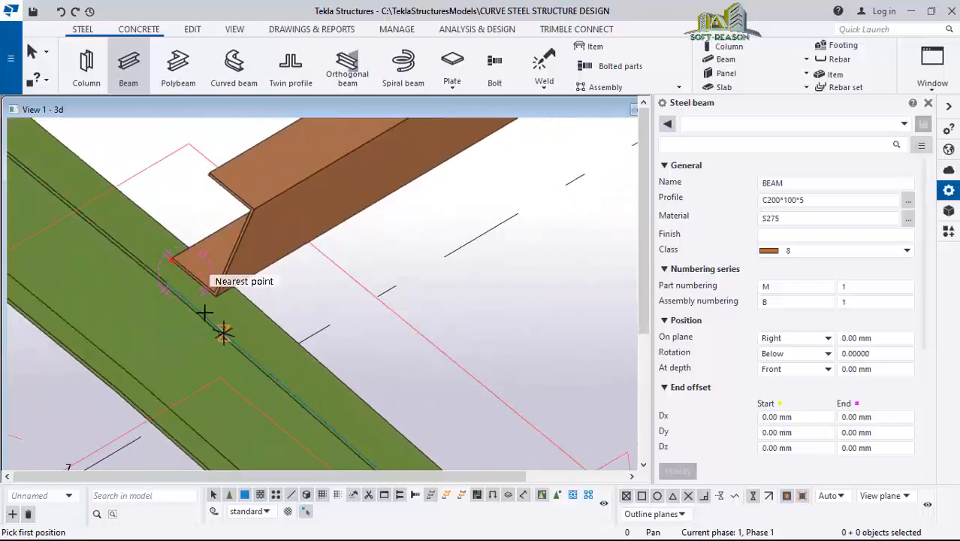
middle_click_drag(336, 367, 215, 246, "ctrl")
right_click(287, 184)
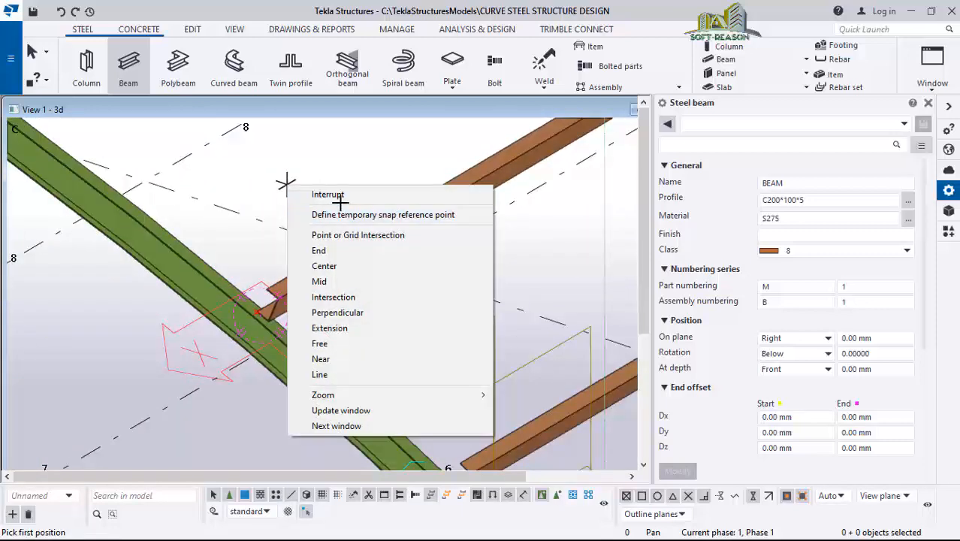
left_click(343, 193)
- Set the work plane to the curved rafter's plane at the third point up the slope
scroll(398, 359, "down", 4)
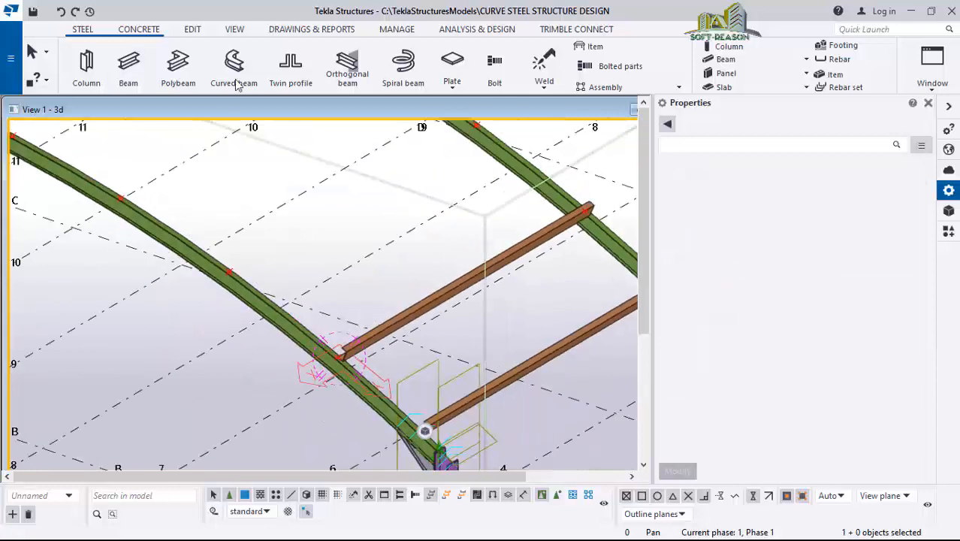
left_click(234, 28)
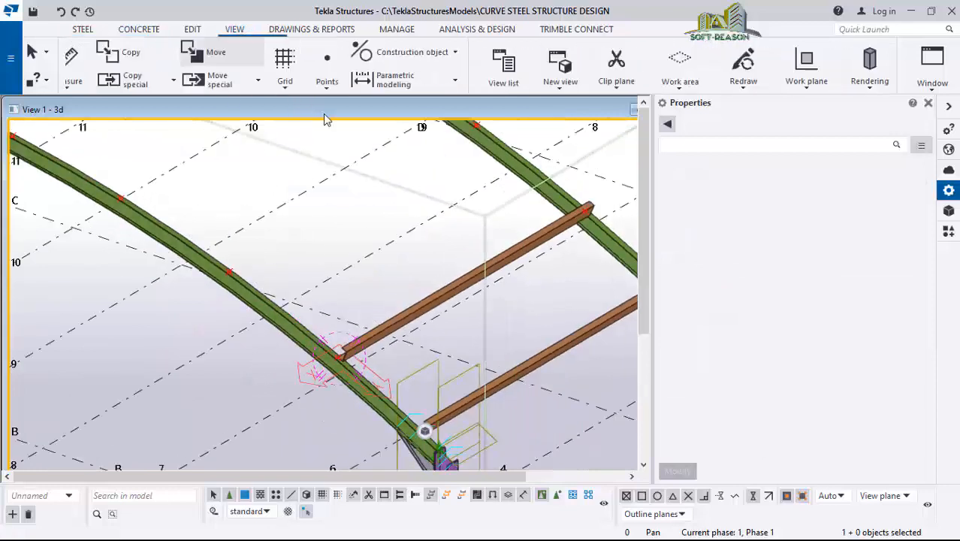
left_click(399, 81)
left_click(406, 117)
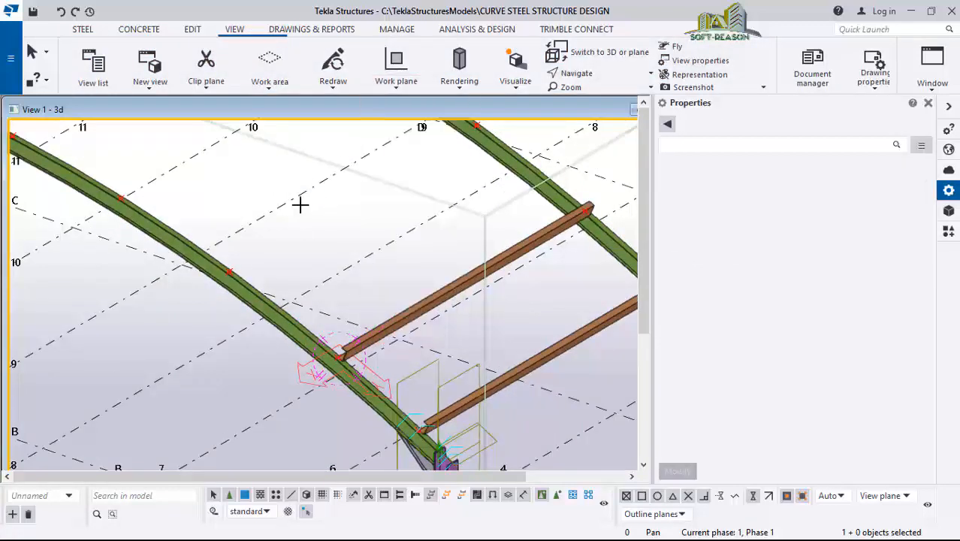
scroll(232, 260, "up", 5)
scroll(233, 287, "up", 2)
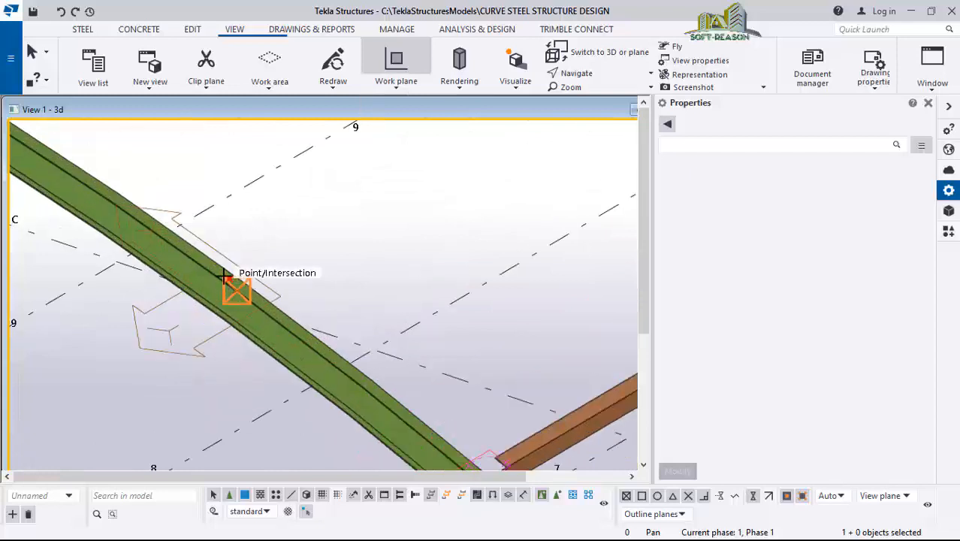
scroll(230, 278, "up", 3)
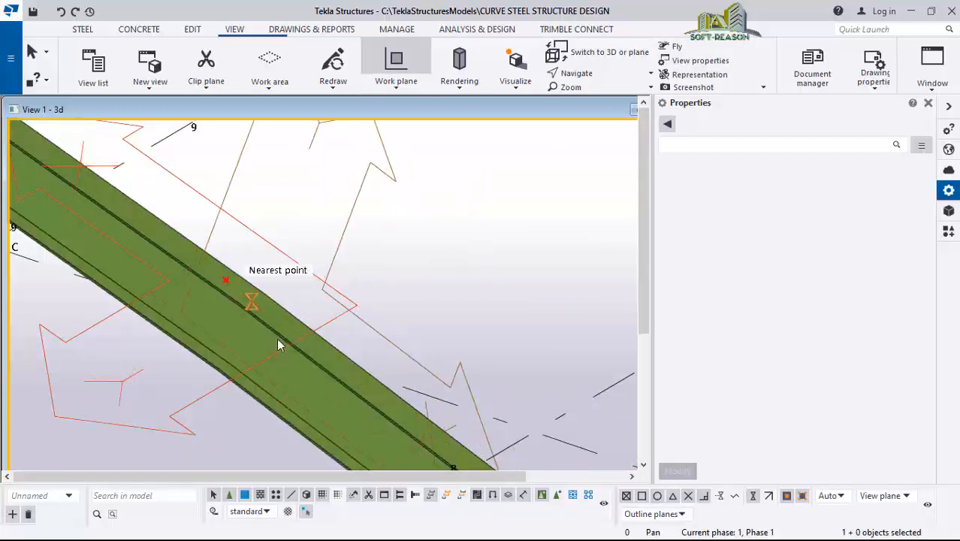
middle_click_drag(280, 338, 229, 277, "ctrl")
scroll(263, 338, "down", 1)
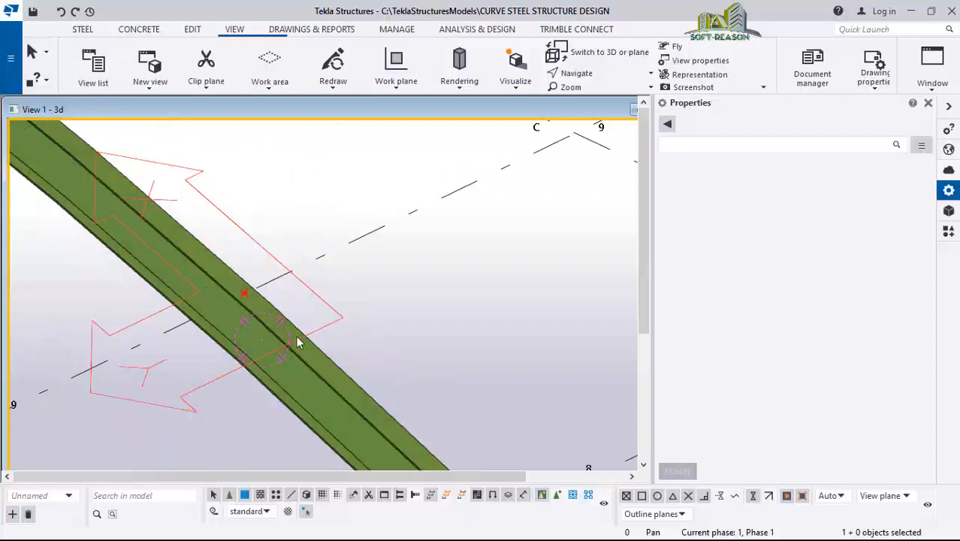
- Place a C200*100*5 class 8 steel beam between the third pair of rafter points on the two frames
scroll(144, 123, "down", 2)
left_click(83, 29)
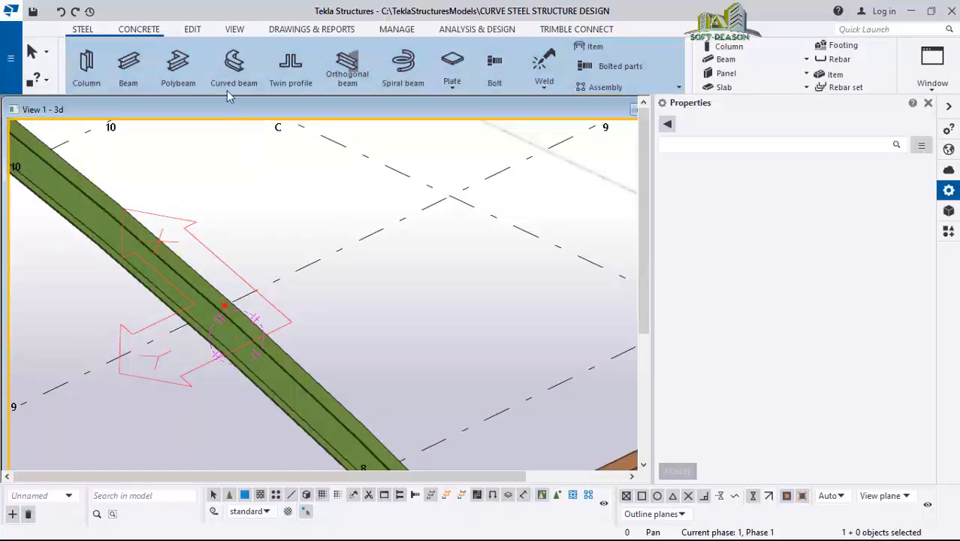
left_click(227, 310)
scroll(161, 371, "down", 5)
scroll(459, 239, "up", 3)
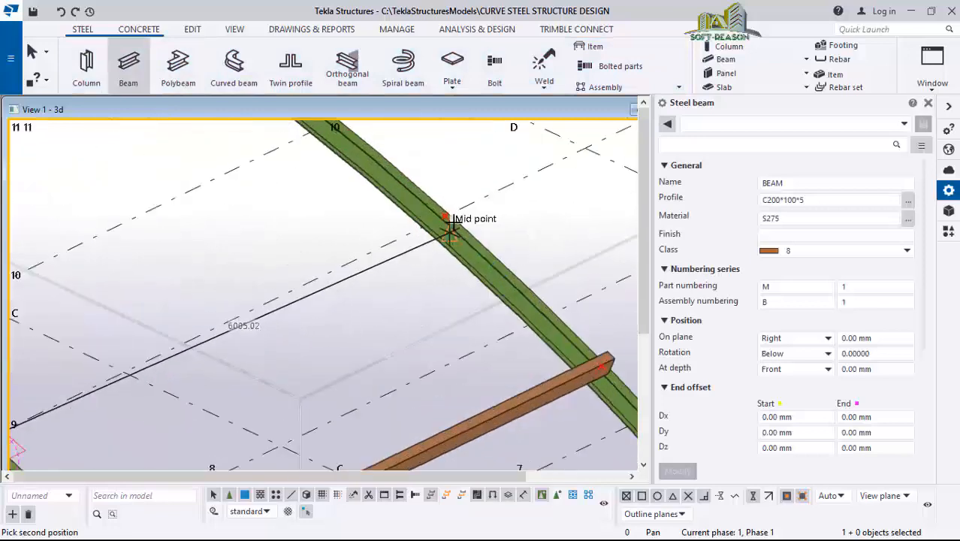
left_click(447, 219)
scroll(343, 397, "down", 3)
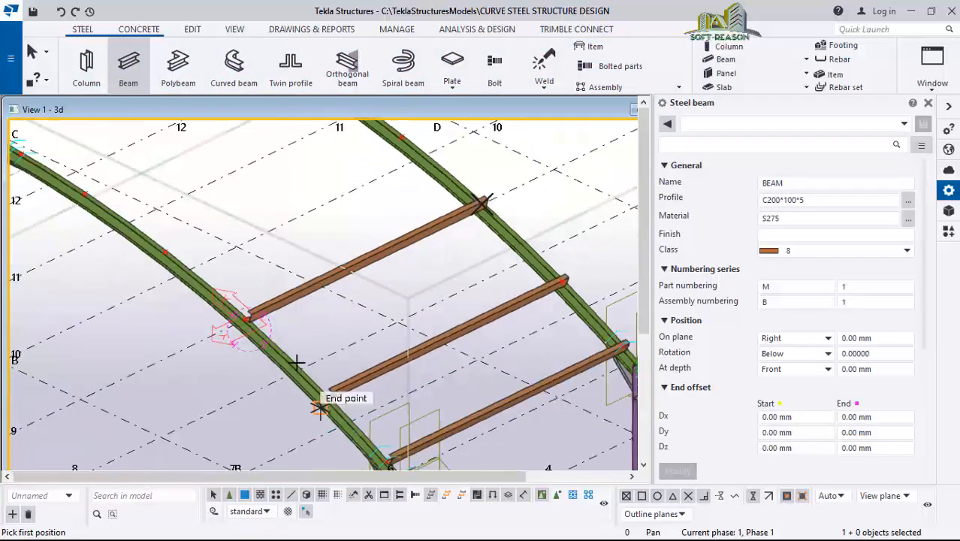
- Set the work plane to the curved rafter's plane at the fourth point up the slope
scroll(269, 200, "up", 4)
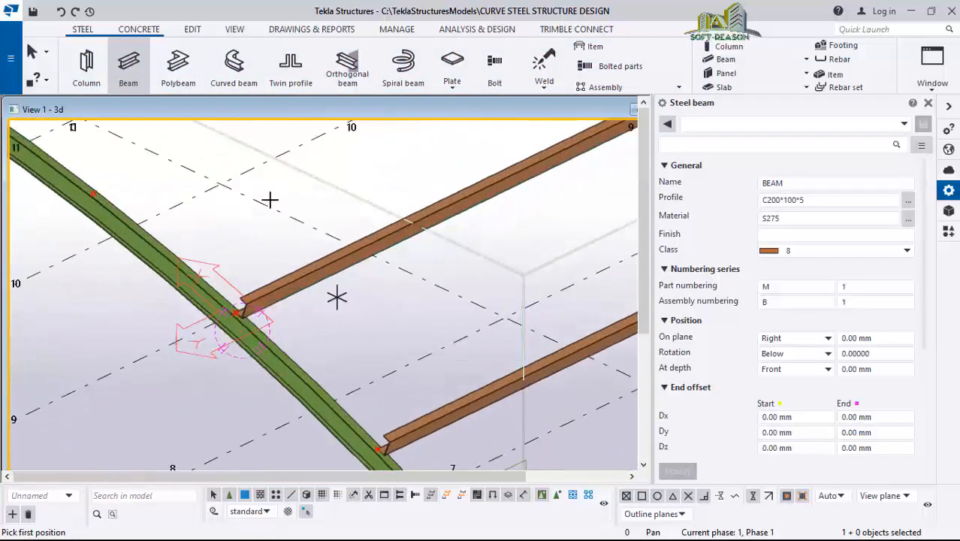
left_click(235, 30)
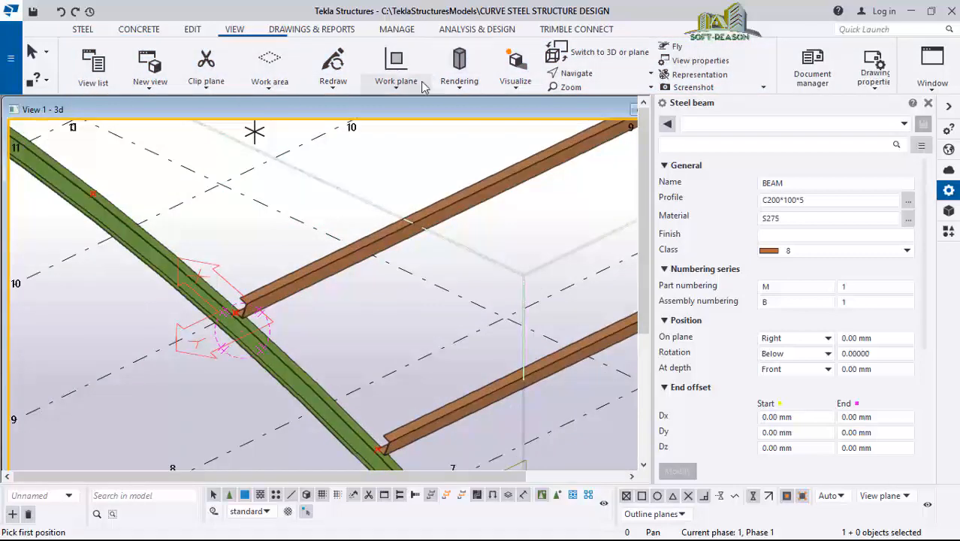
left_click(394, 88)
left_click(407, 122)
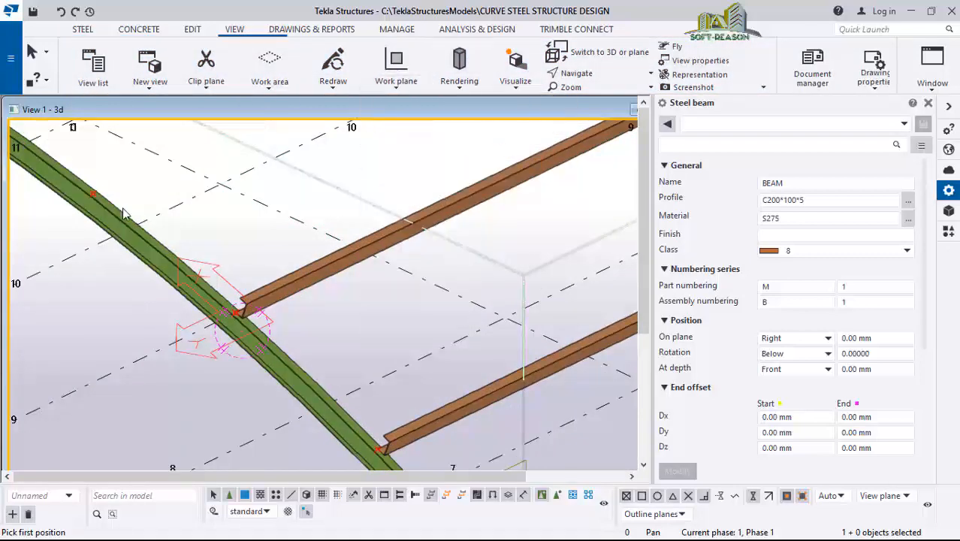
scroll(68, 194, "up", 2)
scroll(67, 194, "up", 3)
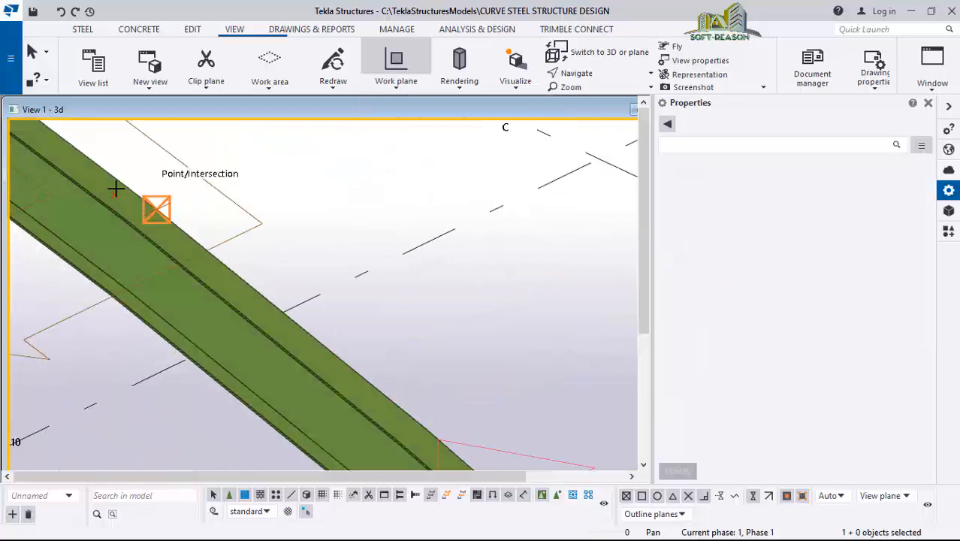
scroll(329, 330, "down", 5)
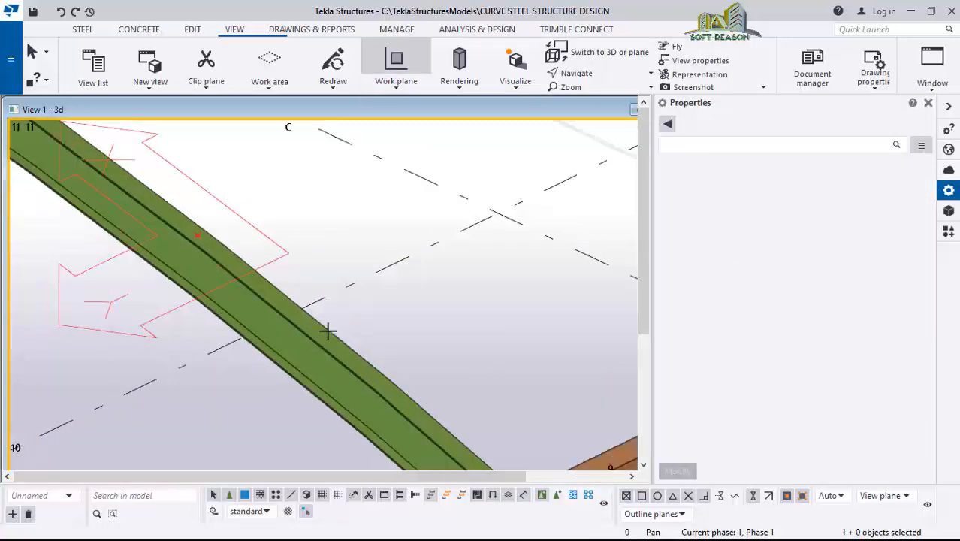
- Place a C-profile steel beam between the fourth pair of rafter points on the two frames
left_click(83, 29)
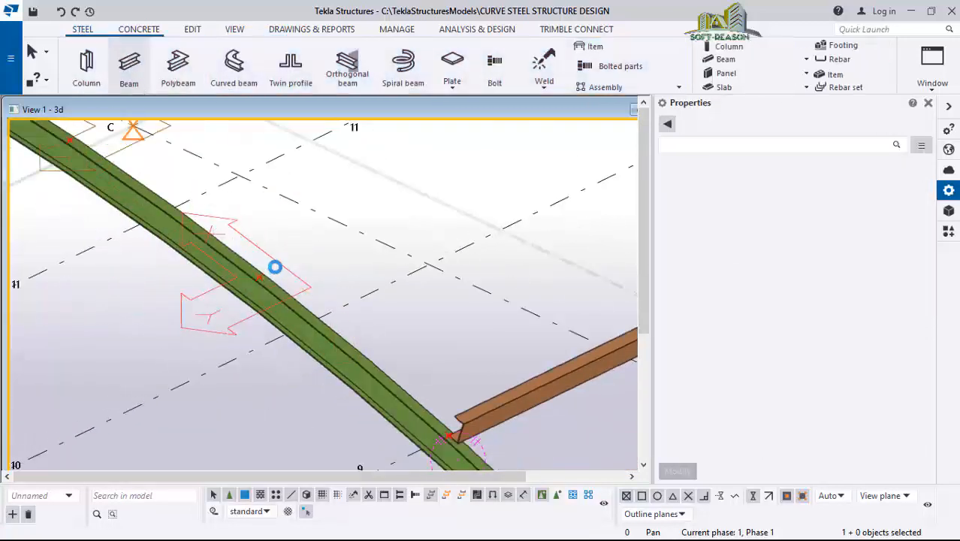
scroll(275, 271, "up", 3)
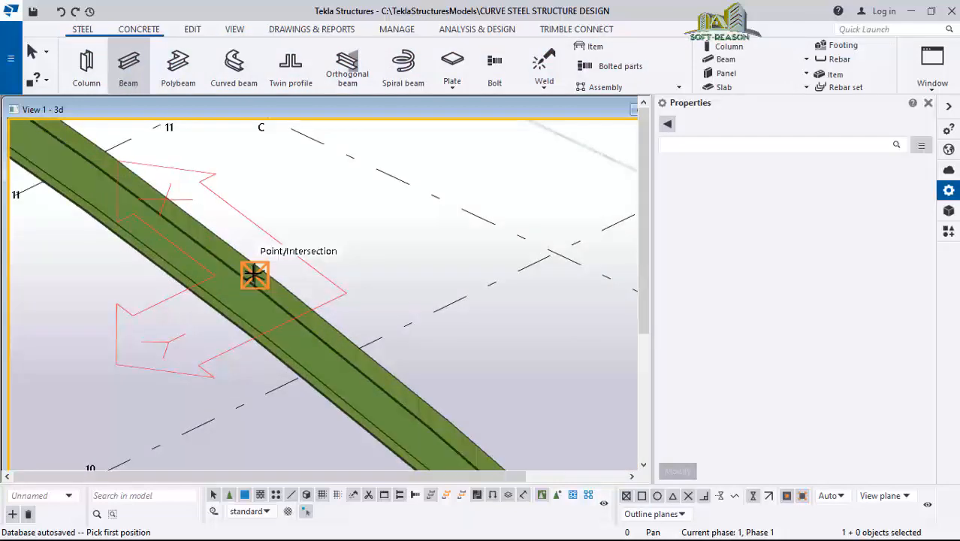
scroll(255, 319, "down", 5)
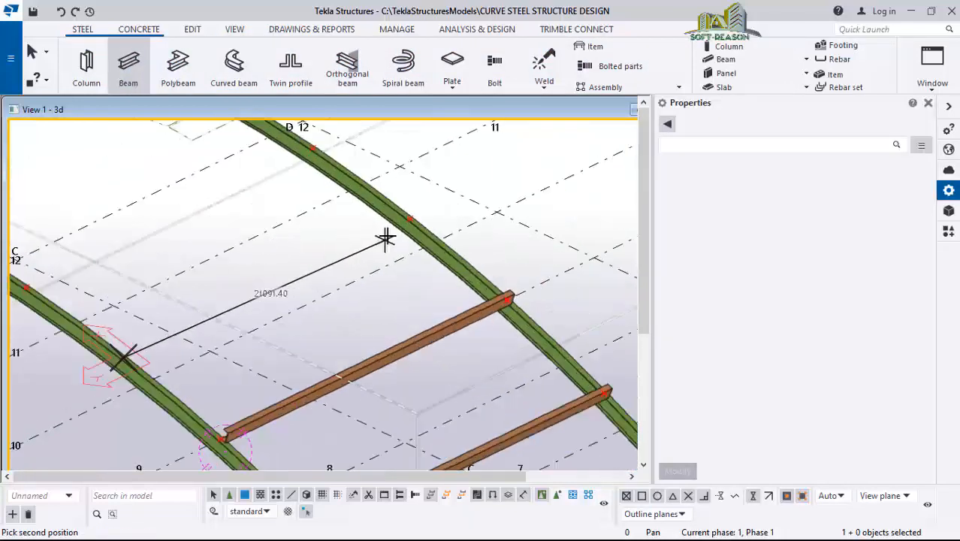
scroll(402, 202, "up", 3)
left_click(415, 210)
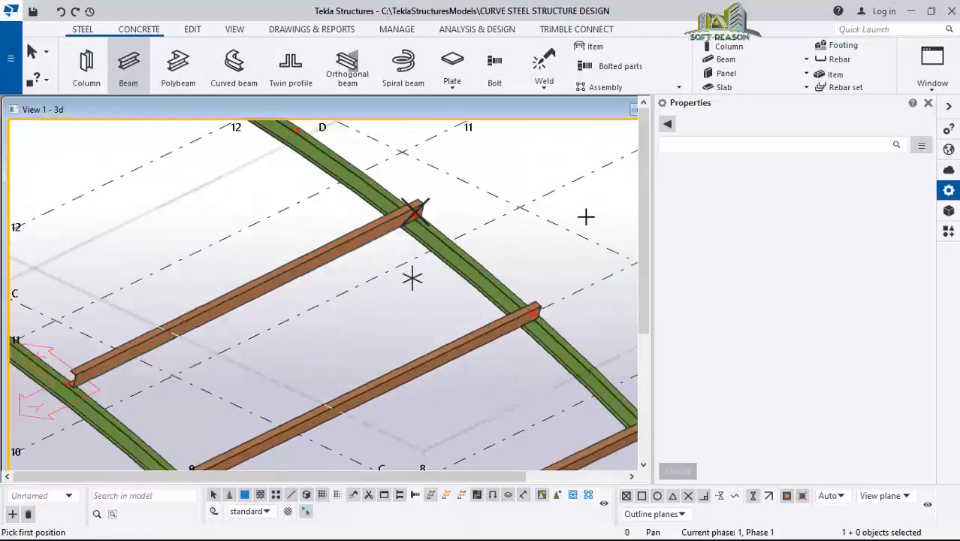
- Set the work plane to the curved rafter's plane at the fifth point up the slope
scroll(585, 218, "down", 3)
scroll(257, 223, "up", 3)
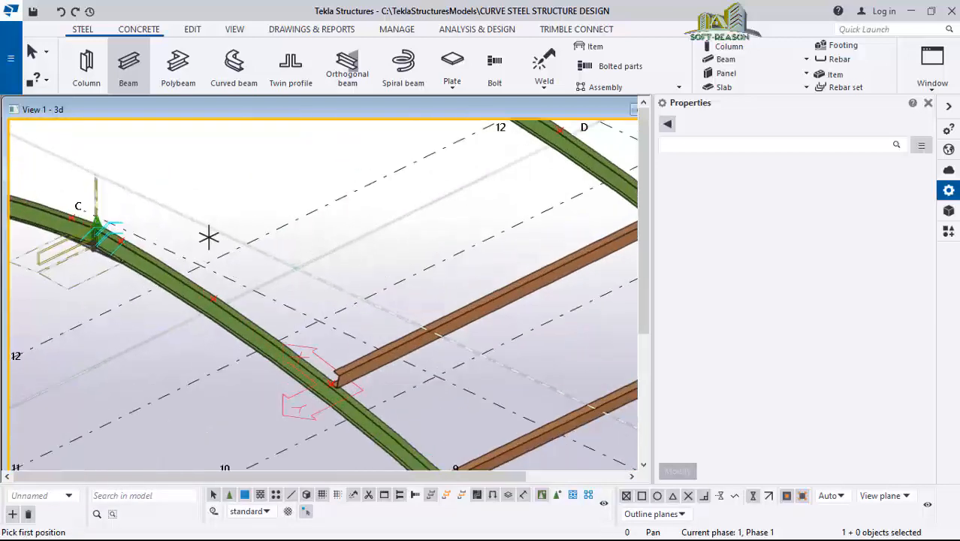
left_click(241, 30)
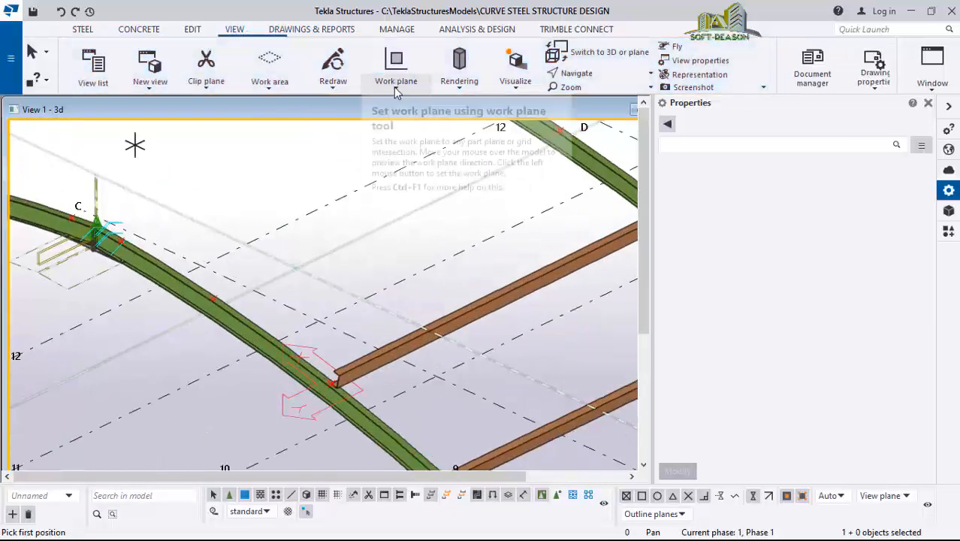
left_click(379, 88)
left_click(399, 126)
scroll(236, 286, "up", 5)
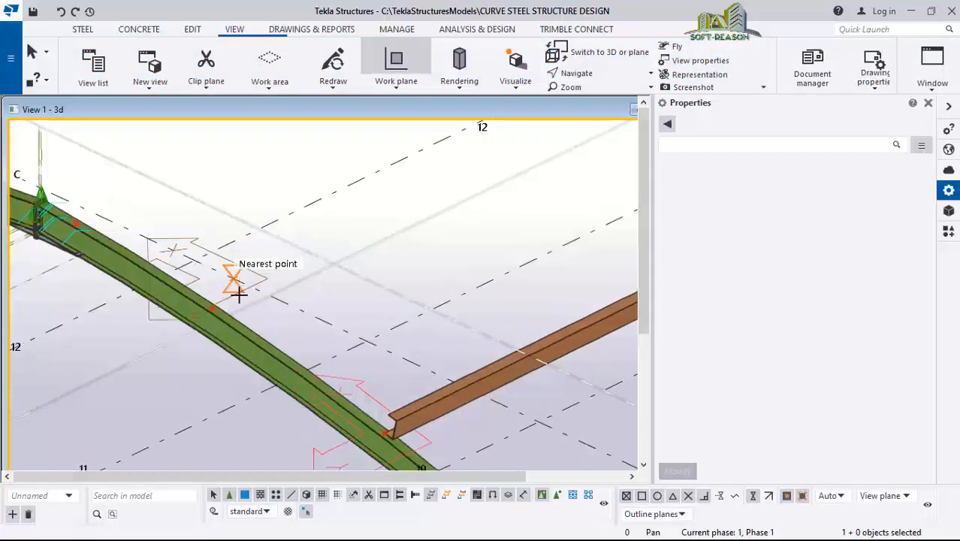
scroll(225, 283, "up", 3)
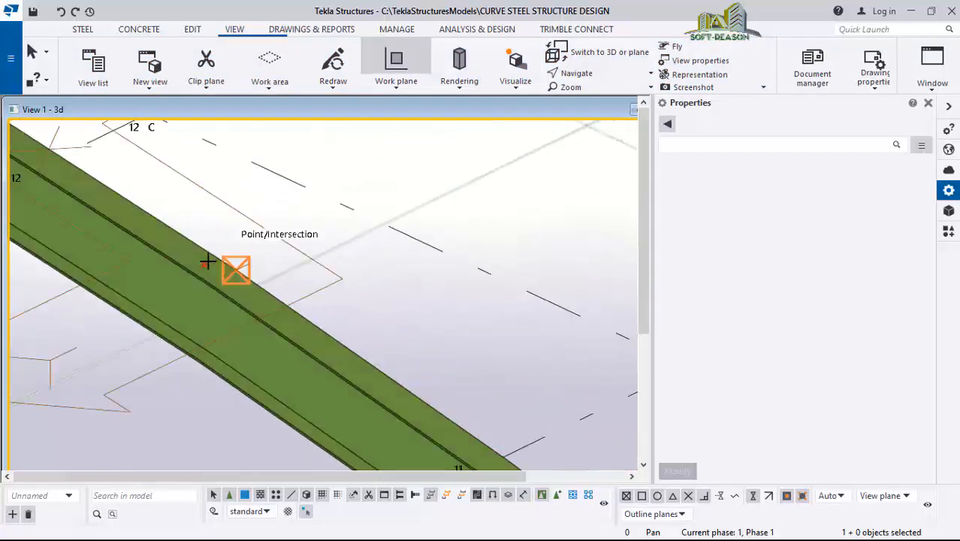
scroll(254, 254, "down", 3)
- Place a C200*100*5 class 8 steel beam between the fifth pair of rafter points on the two frames
left_click(82, 28)
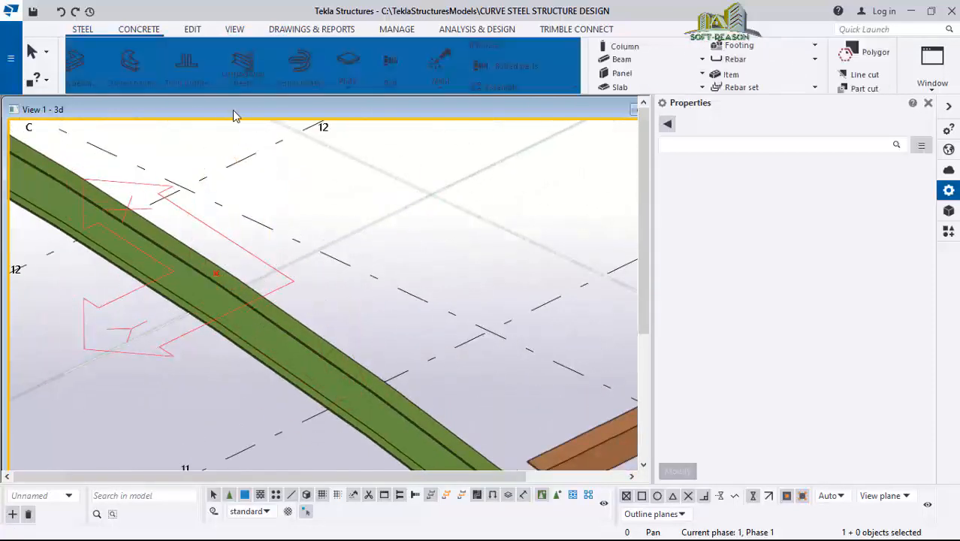
scroll(205, 284, "up", 1)
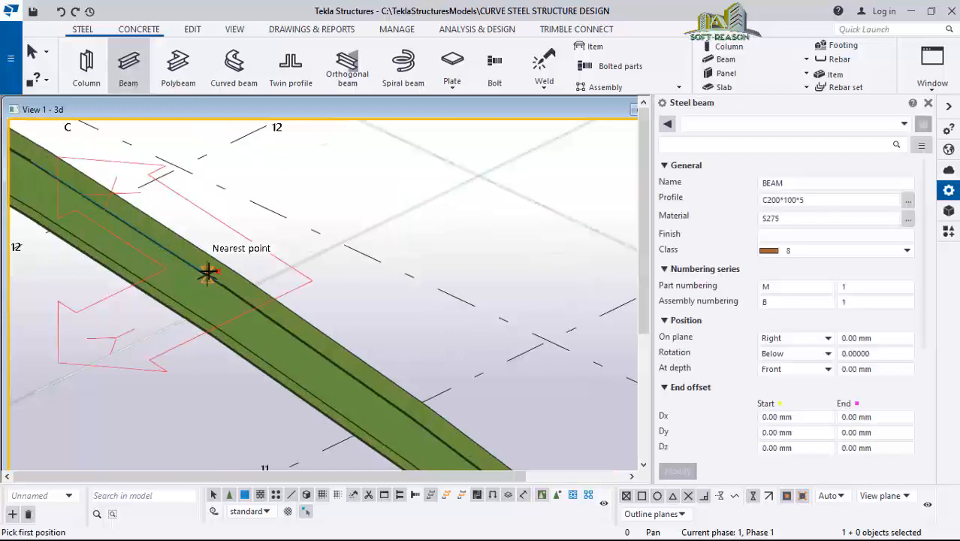
left_click(218, 275)
scroll(102, 365, "down", 4)
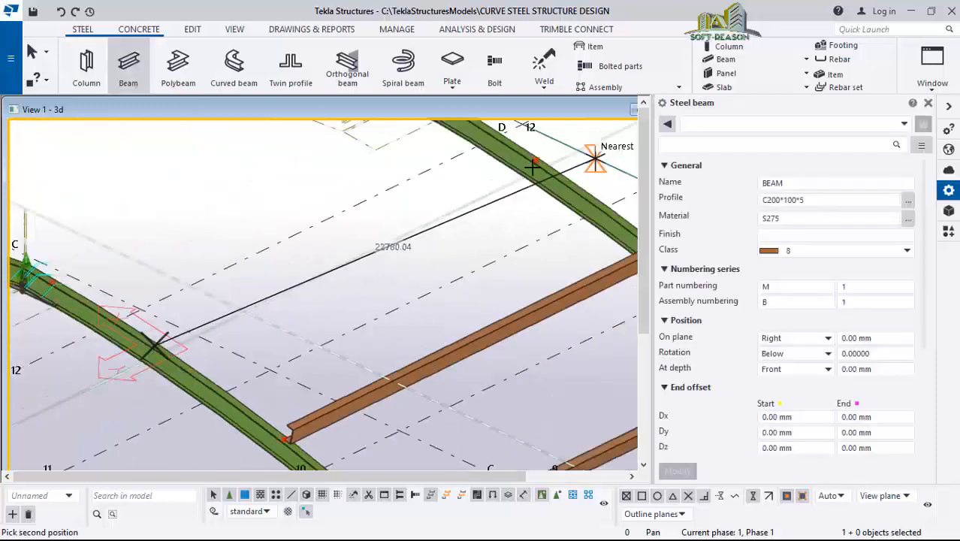
left_click(535, 164)
scroll(180, 354, "up", 5)
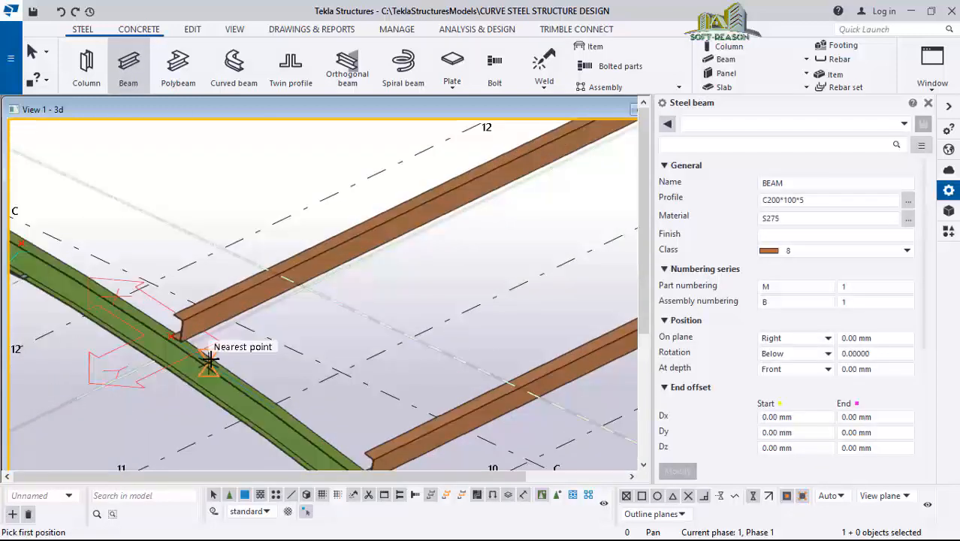
- Set the work plane to the curved rafter's plane at the sixth point, just before the ridge connection
scroll(153, 360, "up", 2)
scroll(201, 221, "down", 6)
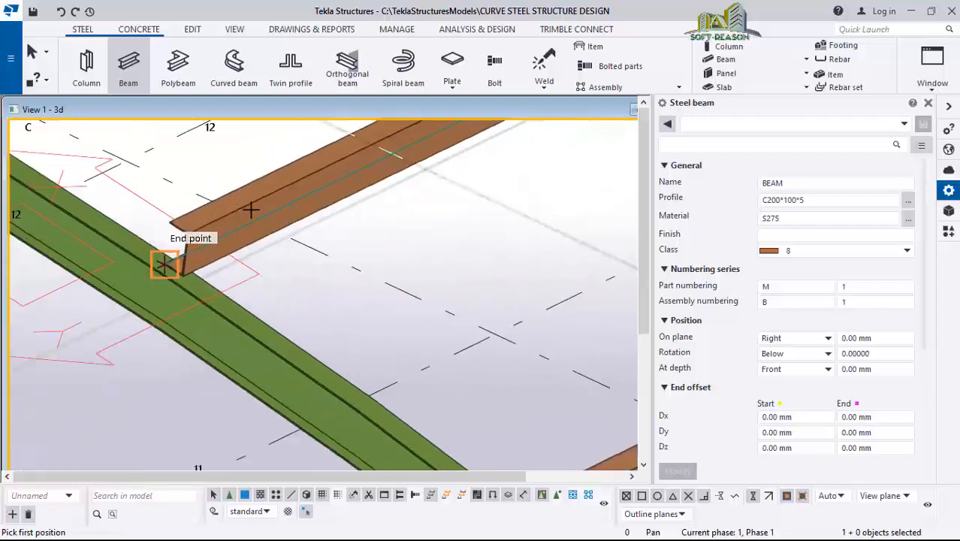
scroll(248, 271, "up", 2)
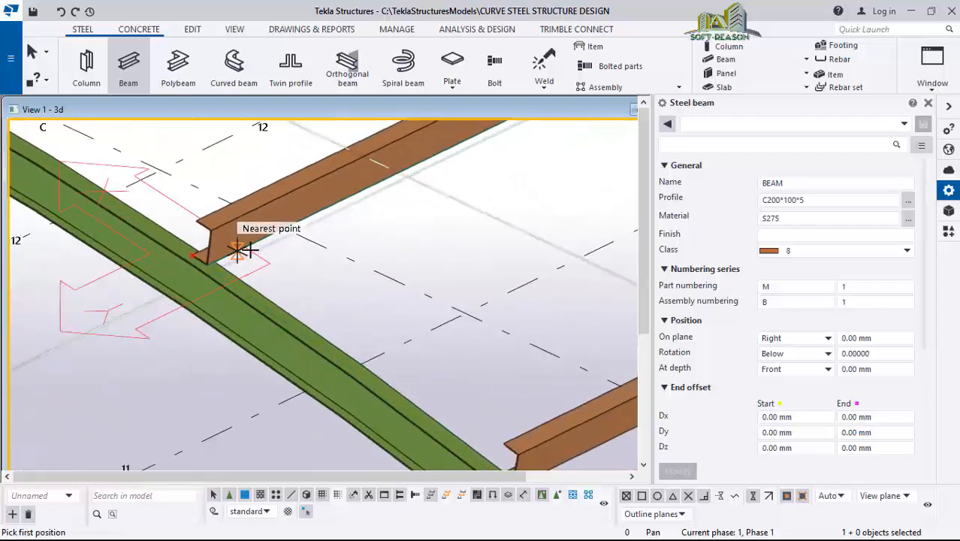
scroll(188, 267, "up", 4)
scroll(278, 346, "down", 5)
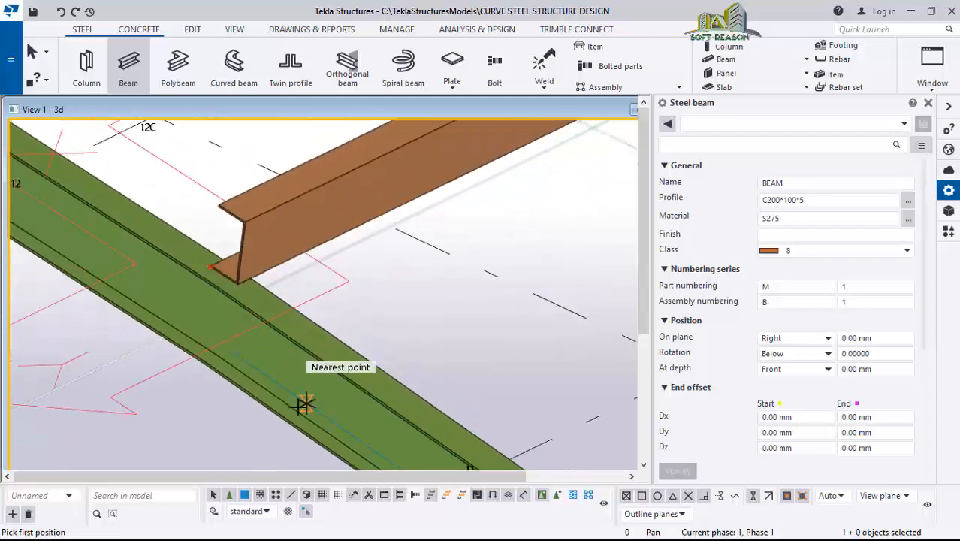
left_click(231, 32)
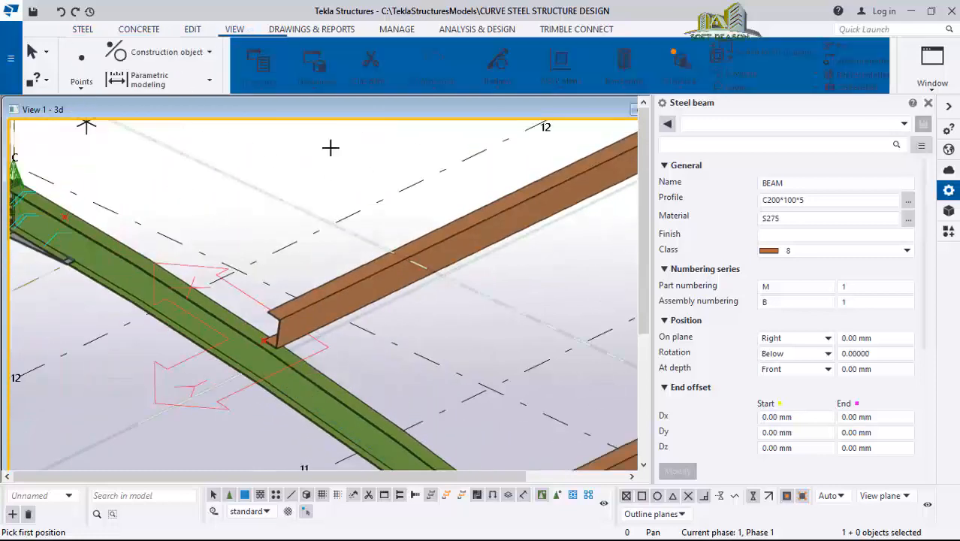
left_click(399, 91)
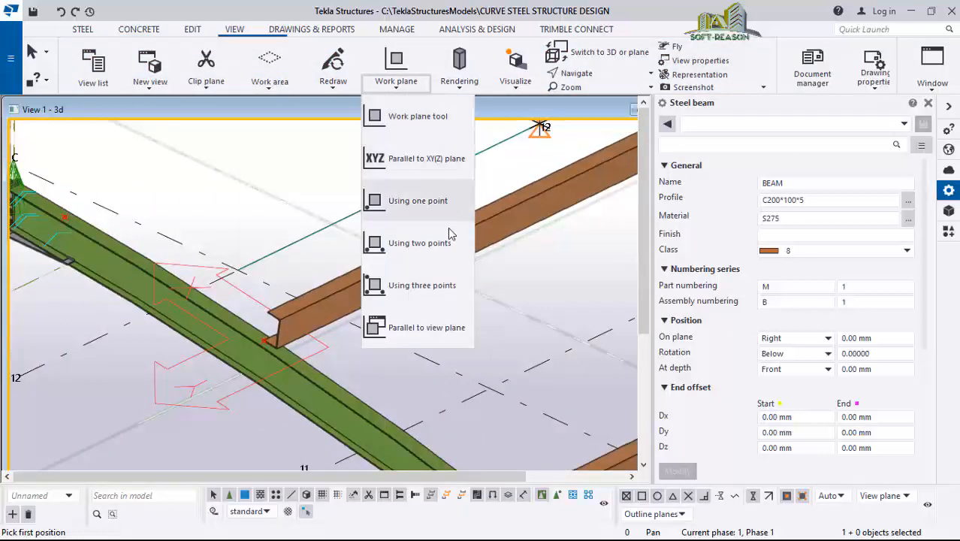
left_click(406, 114)
scroll(393, 335, "down", 2)
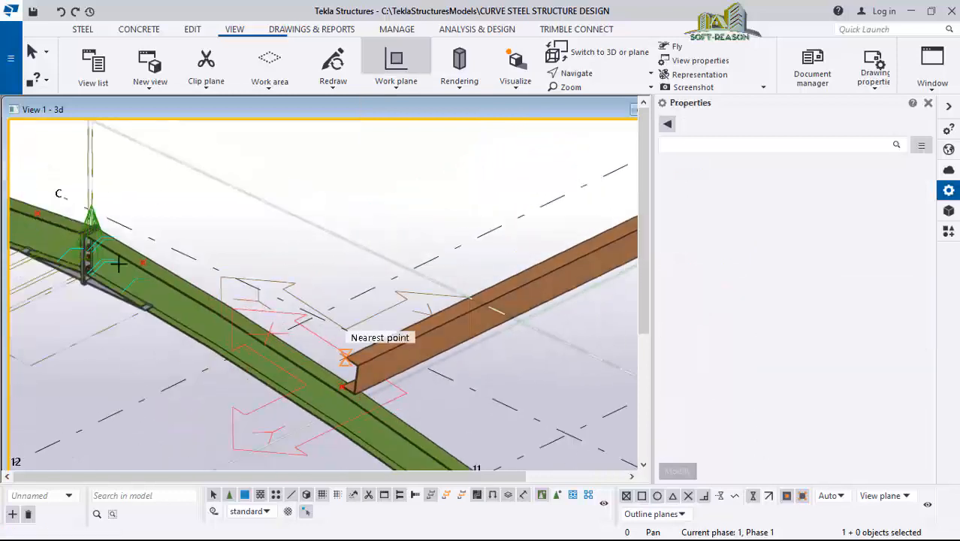
scroll(135, 263, "up", 5)
scroll(154, 266, "up", 3)
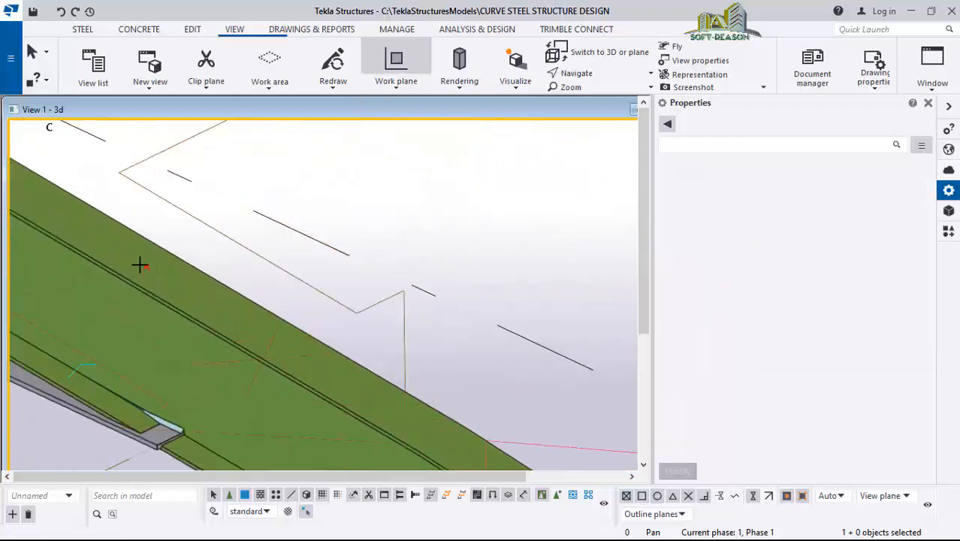
scroll(206, 305, "down", 4)
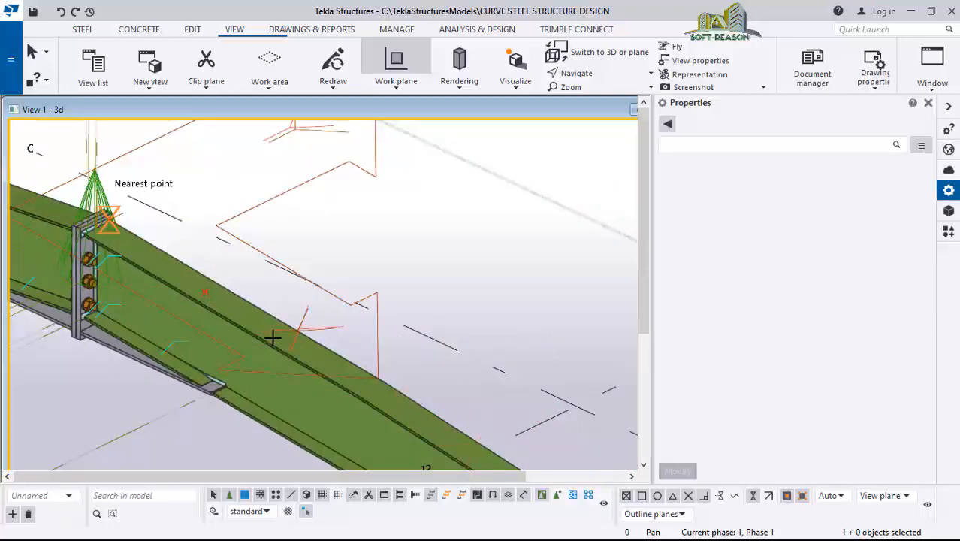
scroll(390, 379, "down", 2)
scroll(279, 317, "up", 6)
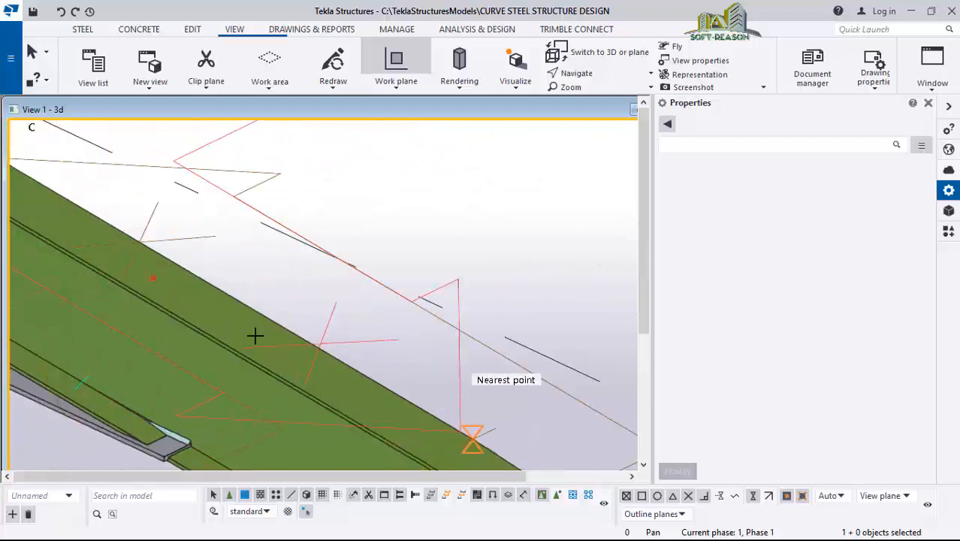
middle_click_drag(272, 309, 233, 328)
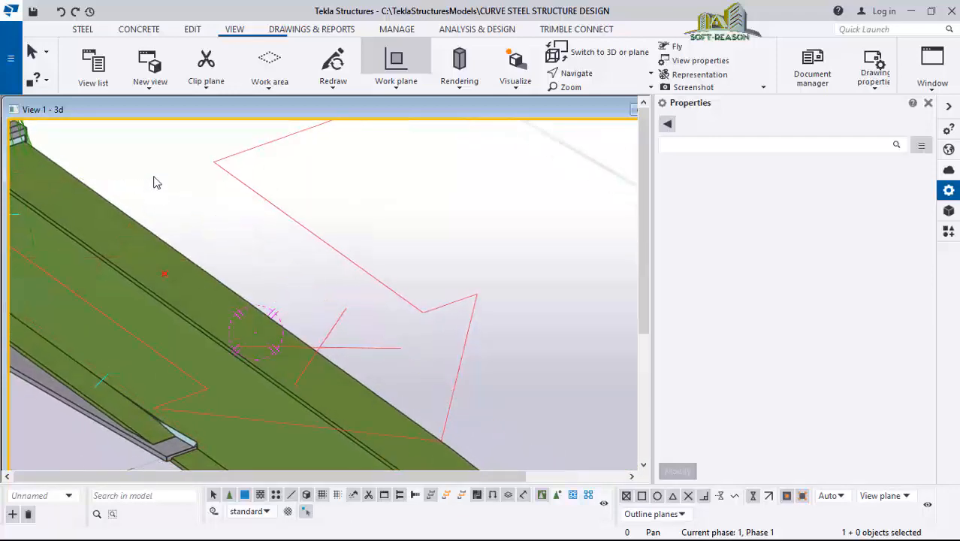
- Place a C200*100*5 class 8 steel beam between the sixth pair of rafter points, beside the ridge connections of the two frames
left_click(81, 29)
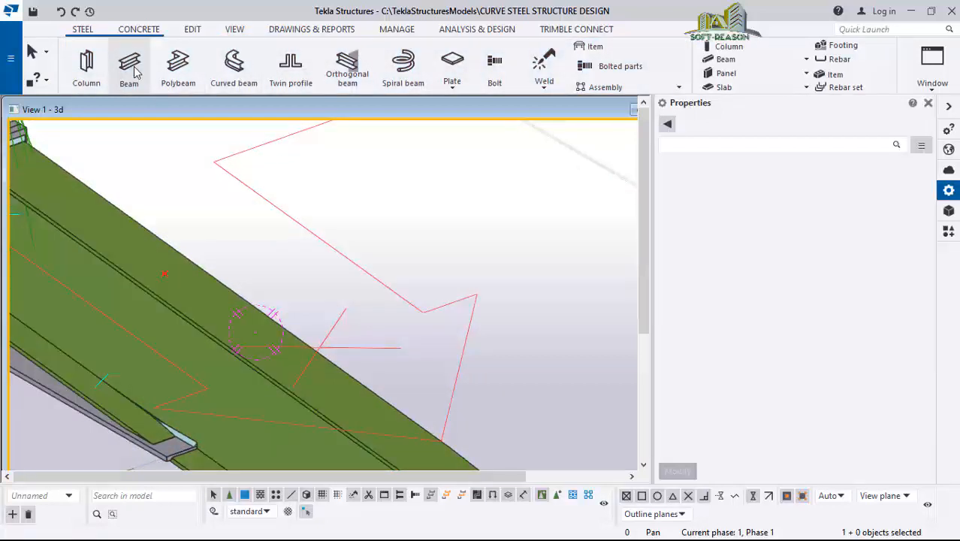
scroll(129, 284, "down", 10)
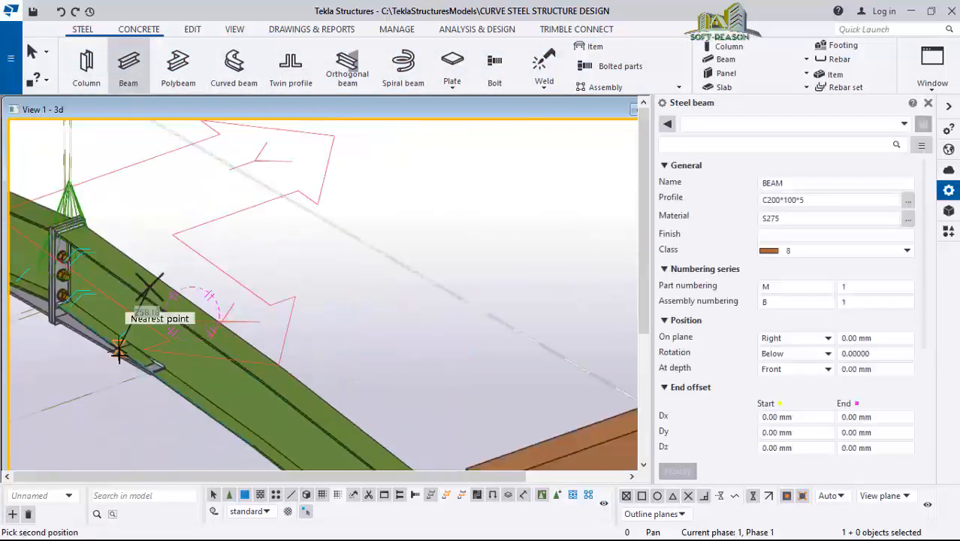
scroll(492, 229, "up", 5)
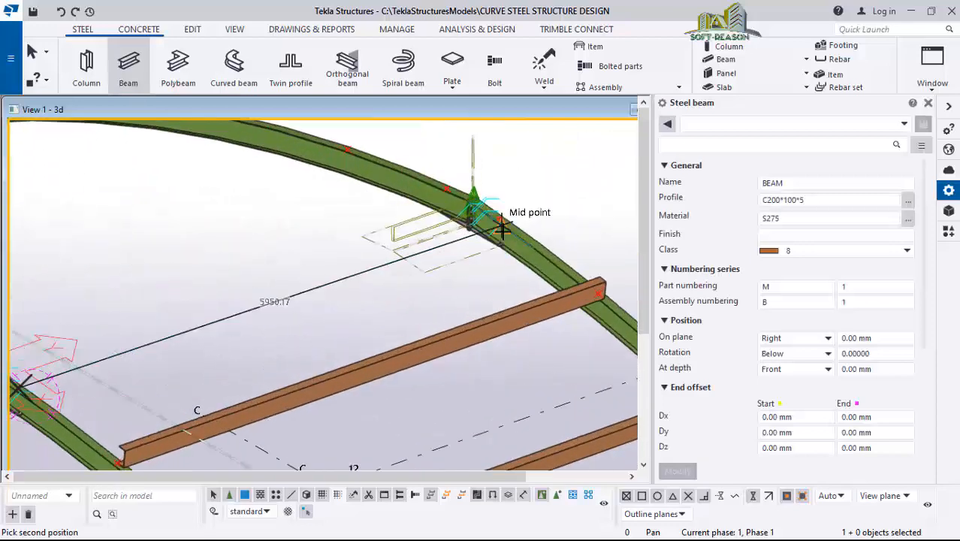
left_click(496, 208)
scroll(284, 314, "down", 5)
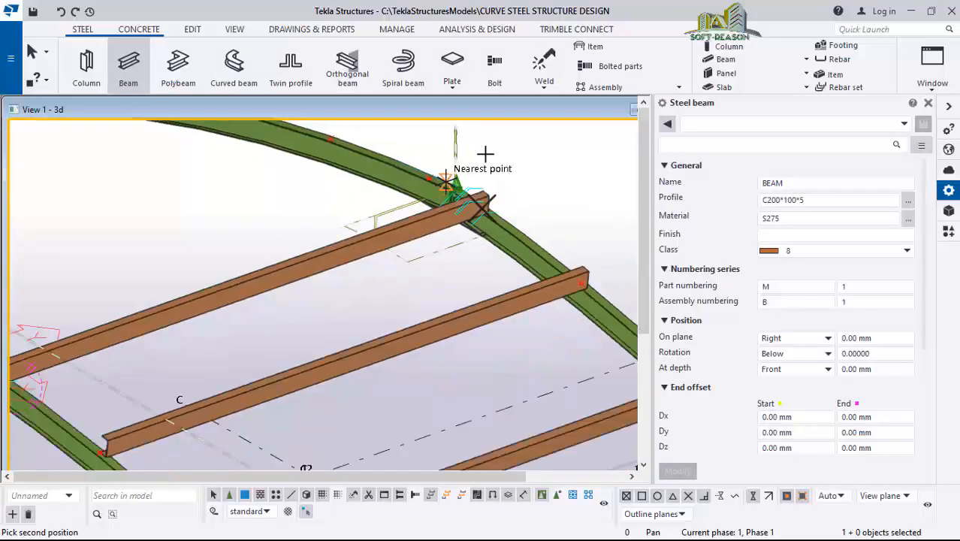
scroll(246, 290, "down", 3)
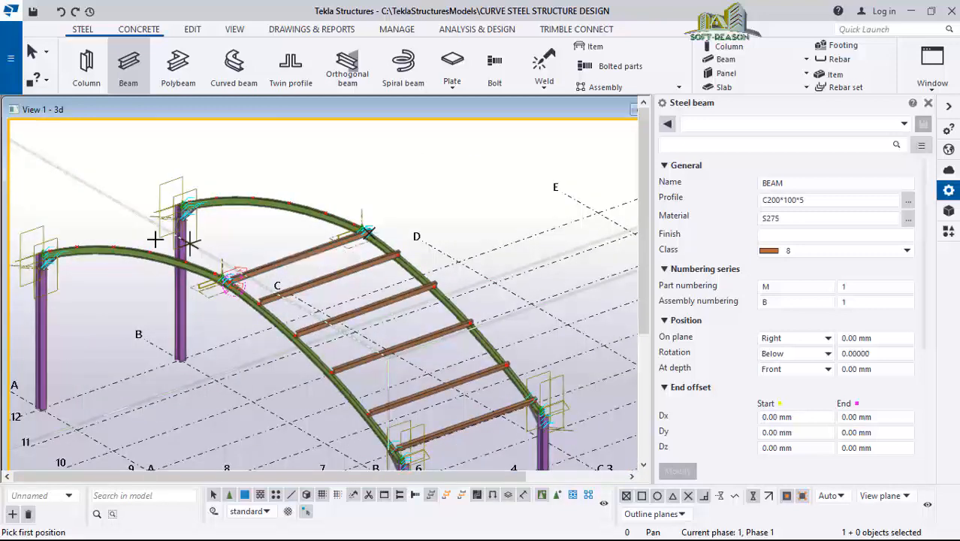
- Open the Grid A elevation view and examine how the C-profile beams sit along the curved rafter
scroll(157, 239, "down", 4)
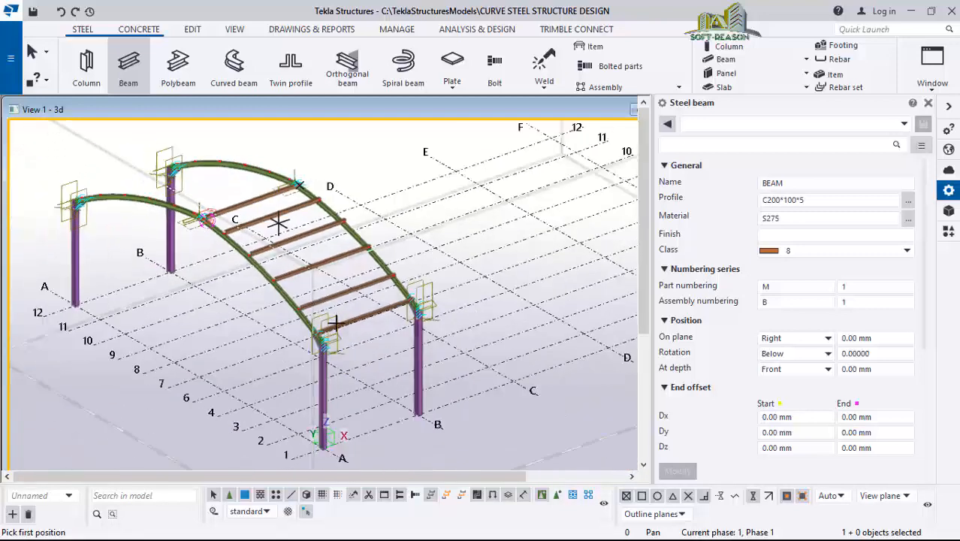
scroll(258, 277, "down", 1)
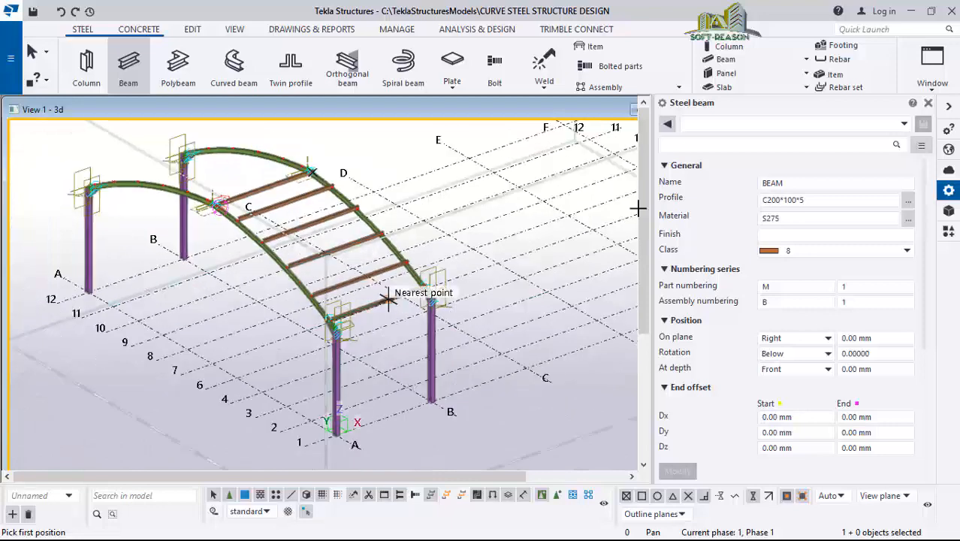
left_click(934, 84)
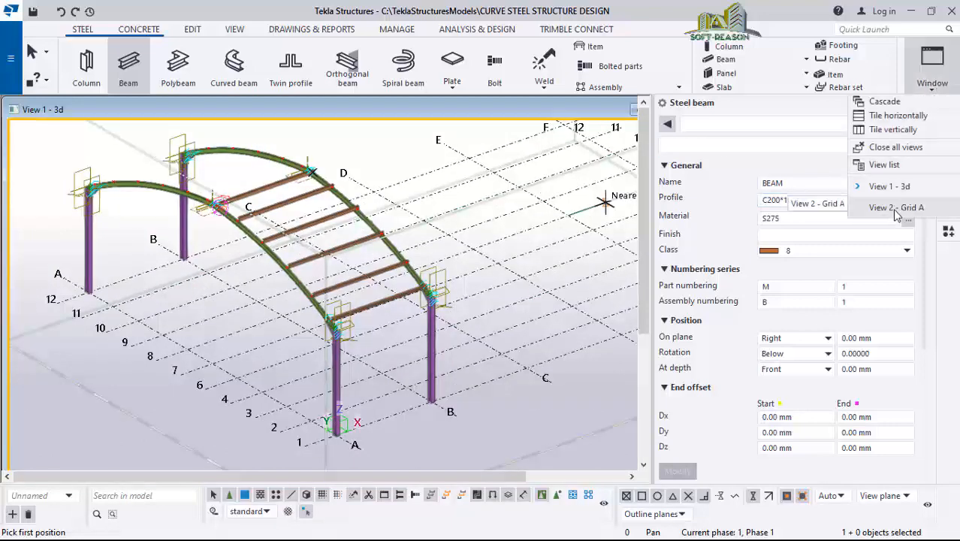
left_click(895, 208)
scroll(9, 323, "up", 6)
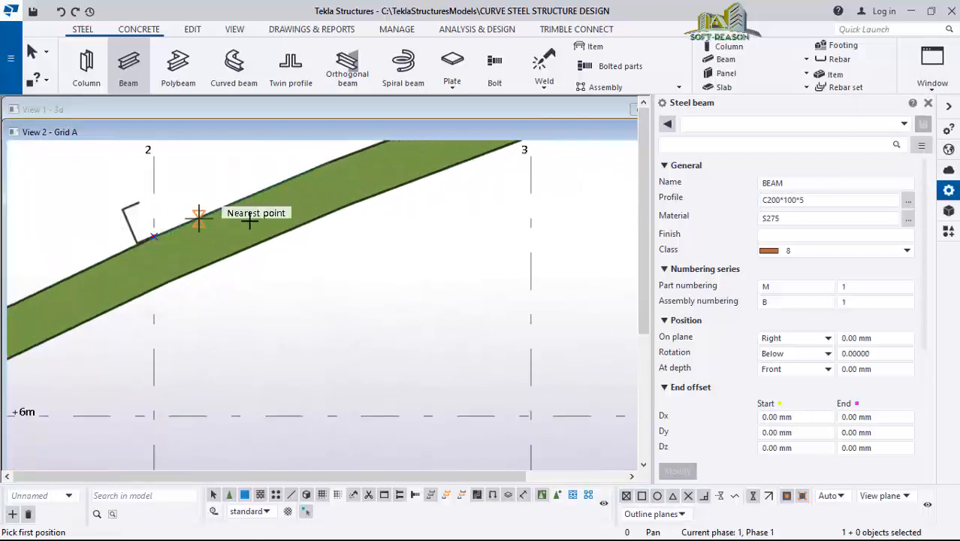
scroll(249, 220, "down", 6)
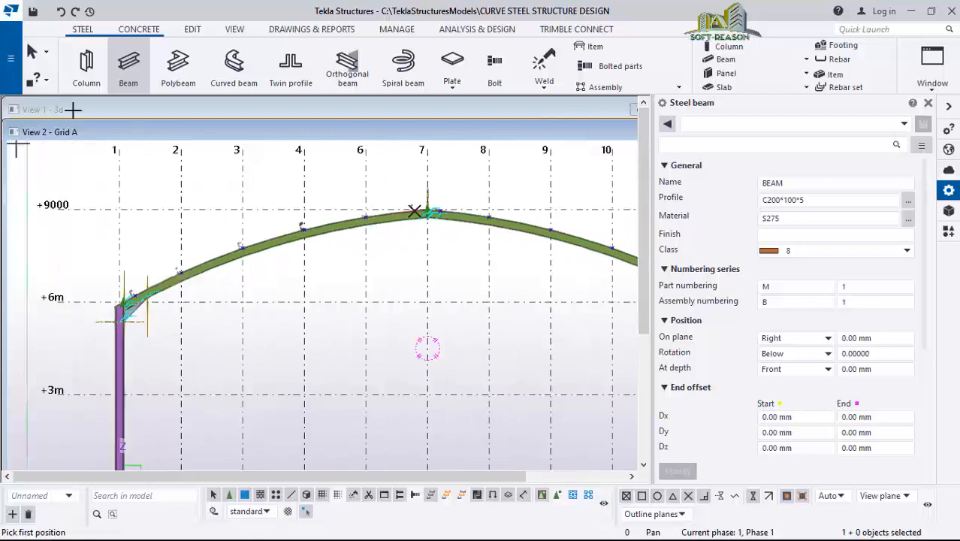
left_click(31, 53)
scroll(285, 291, "down", 2)
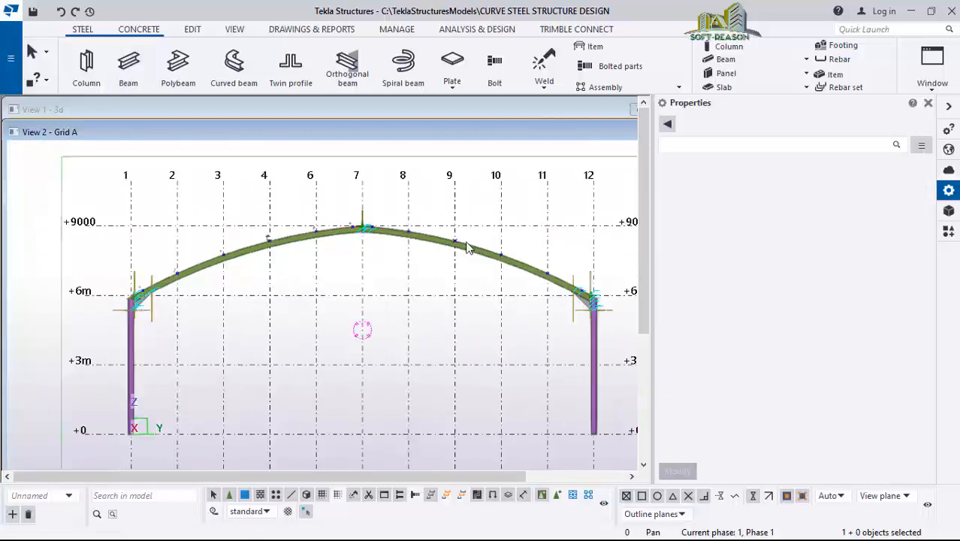
scroll(454, 239, "up", 3)
scroll(147, 300, "down", 1)
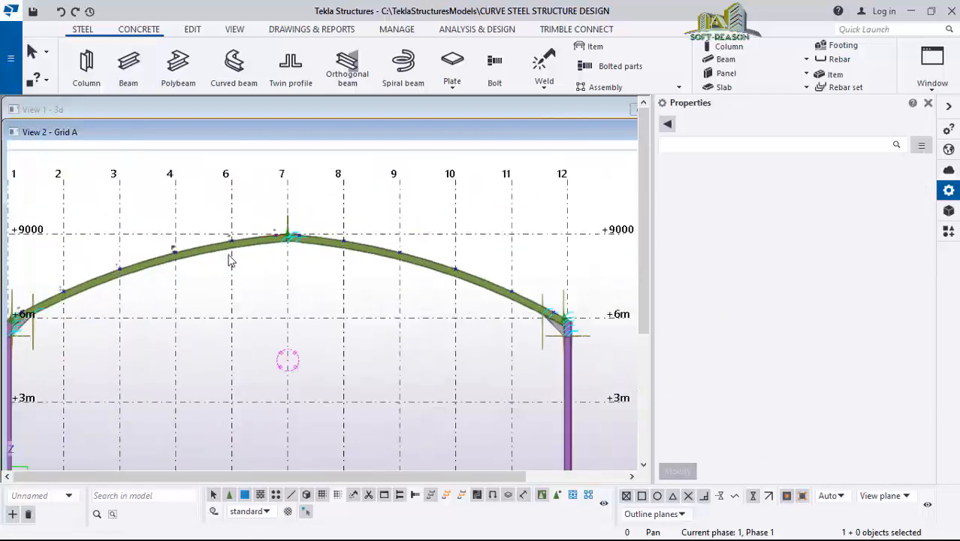
scroll(231, 259, "down", 2)
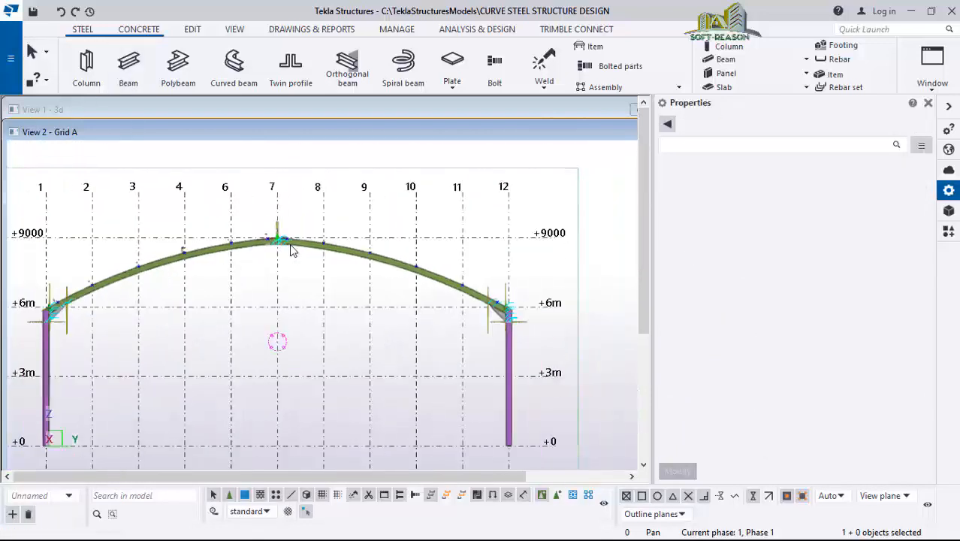
- Set the work plane to the Grid A plane at the intersection of grid line 1 and the +9000 level
left_click(235, 30)
left_click(395, 87)
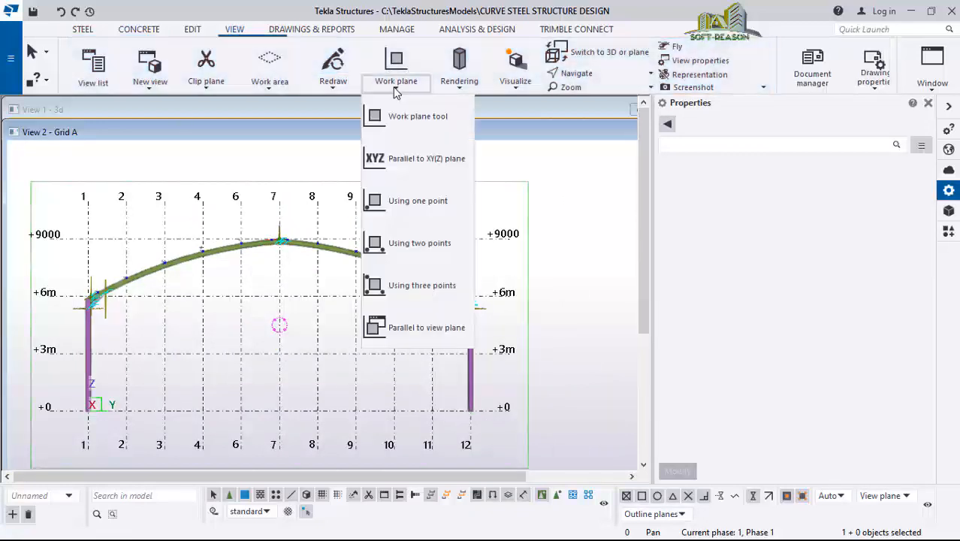
left_click(391, 120)
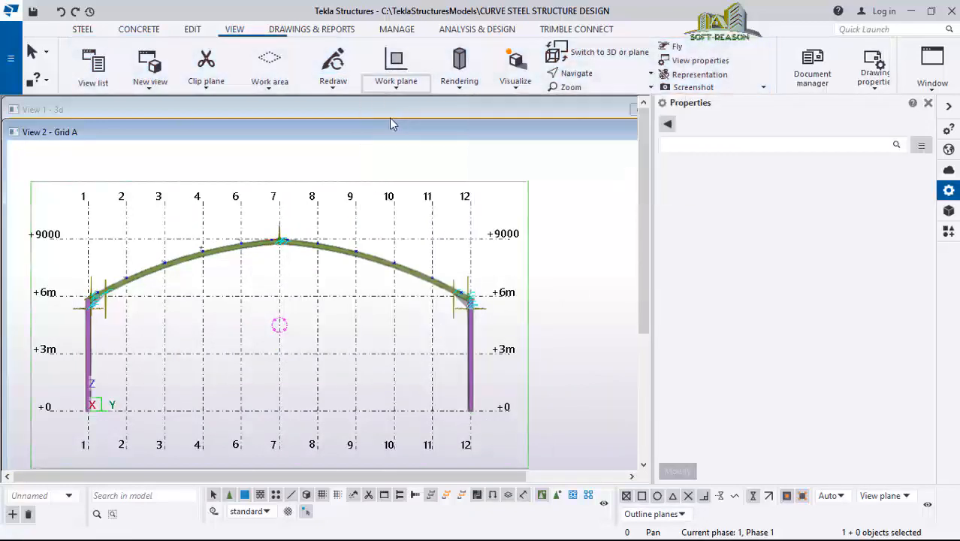
scroll(66, 234, "up", 2)
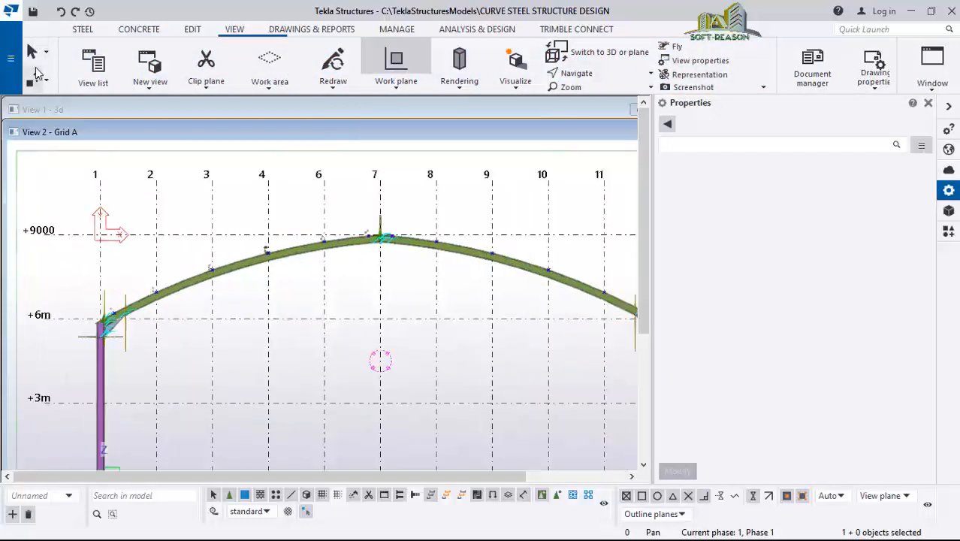
scroll(140, 370, "up", 3)
scroll(186, 337, "down", 1)
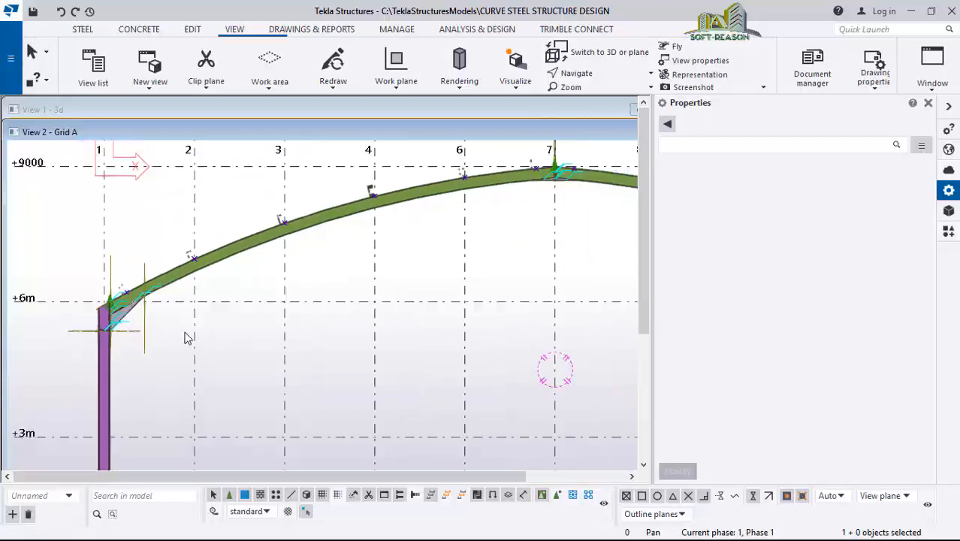
- Mirror-copy the six C200*100*5 beams from the rafter's grid 1 side about grid line 7, using X0 10000, Y0 -3000 and angle 90
left_click(128, 293)
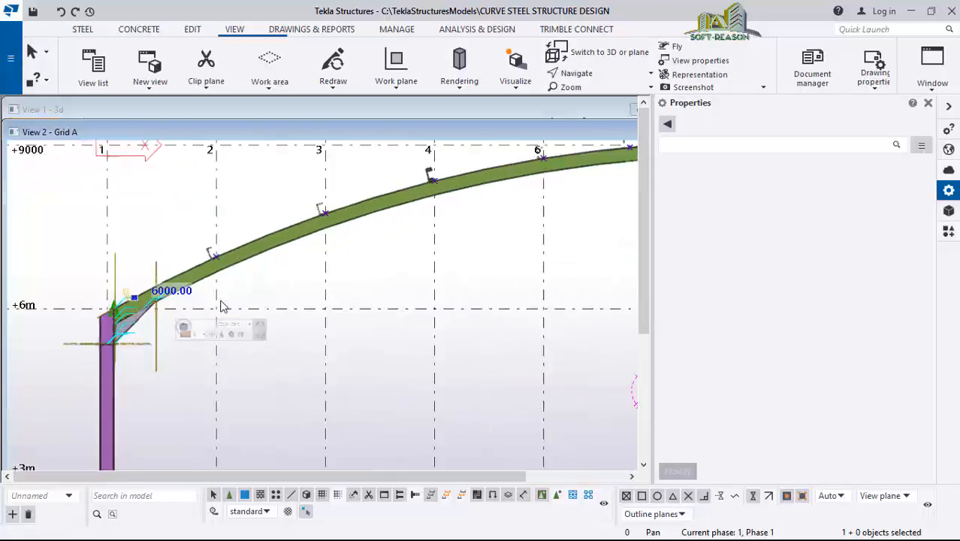
scroll(238, 323, "up", 2)
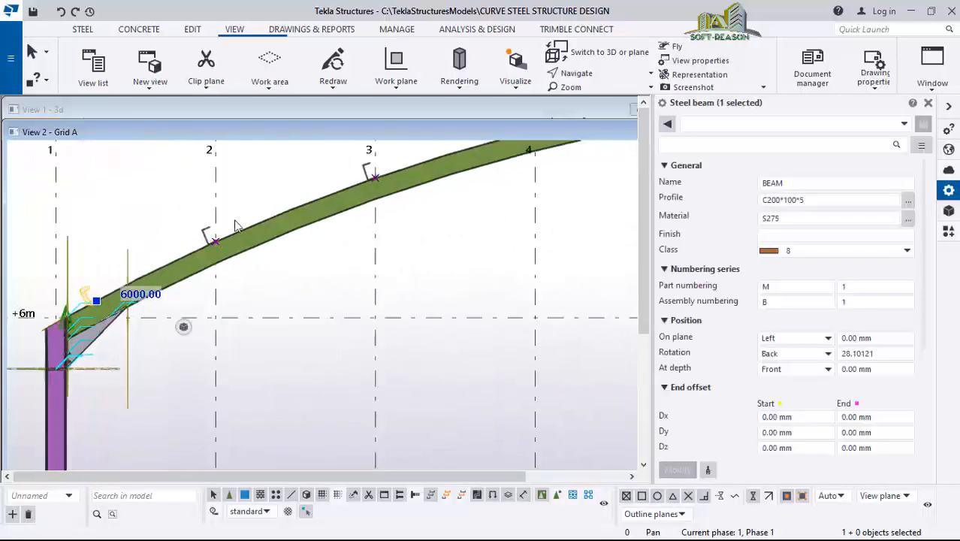
left_click(366, 176, "ctrl")
left_click(366, 177, "ctrl")
scroll(231, 360, "down", 3)
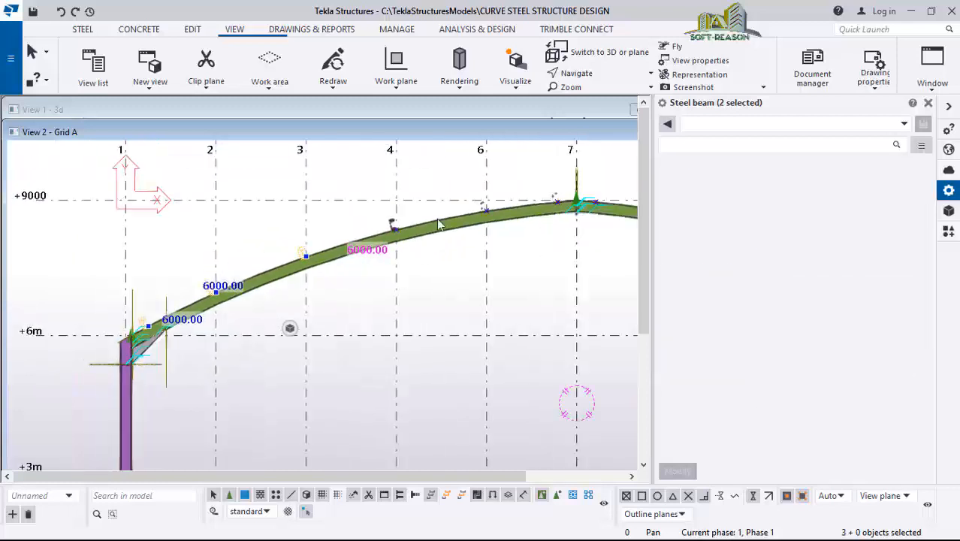
scroll(391, 235, "up", 2)
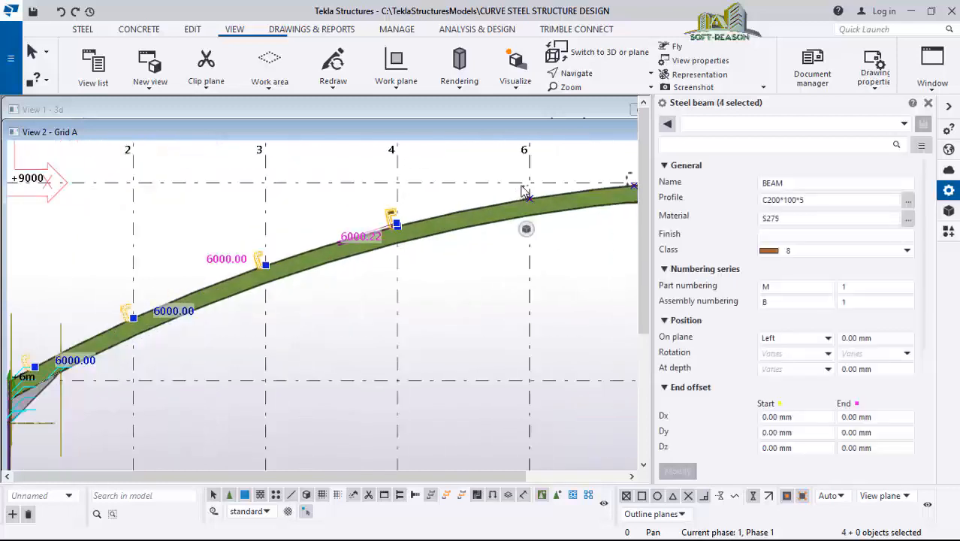
left_click(525, 194, "ctrl")
scroll(293, 296, "down", 2)
scroll(494, 212, "up", 1)
scroll(493, 212, "up", 4)
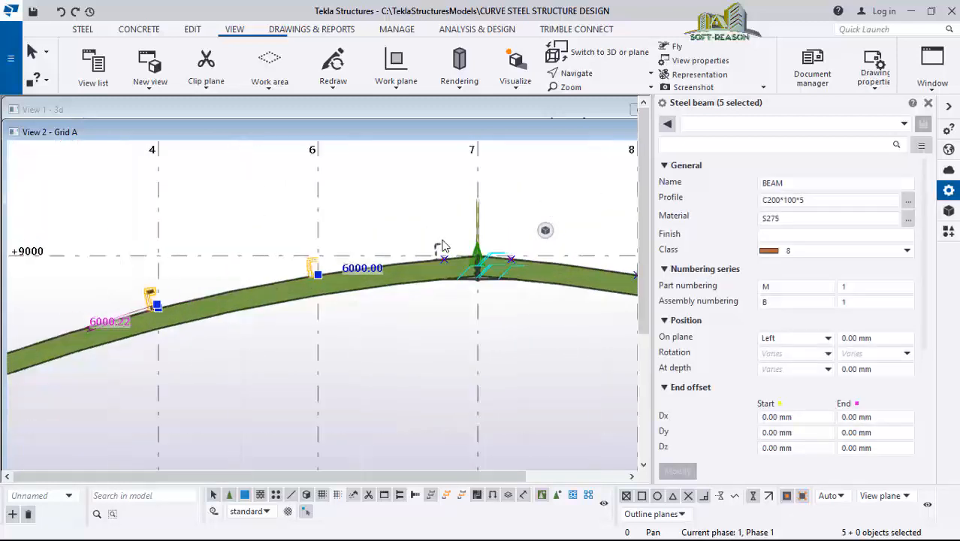
left_click(453, 230, "ctrl")
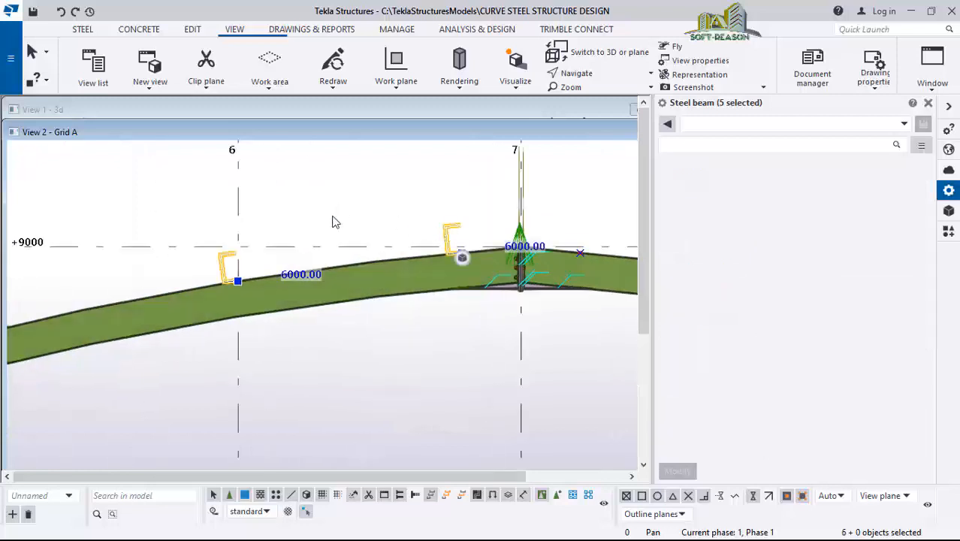
scroll(281, 266, "down", 5)
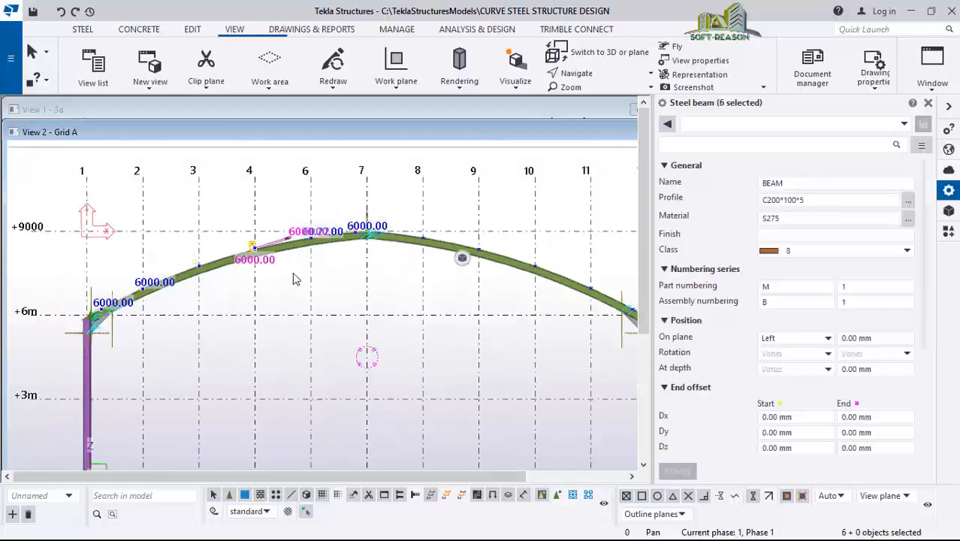
scroll(294, 280, "up", 1)
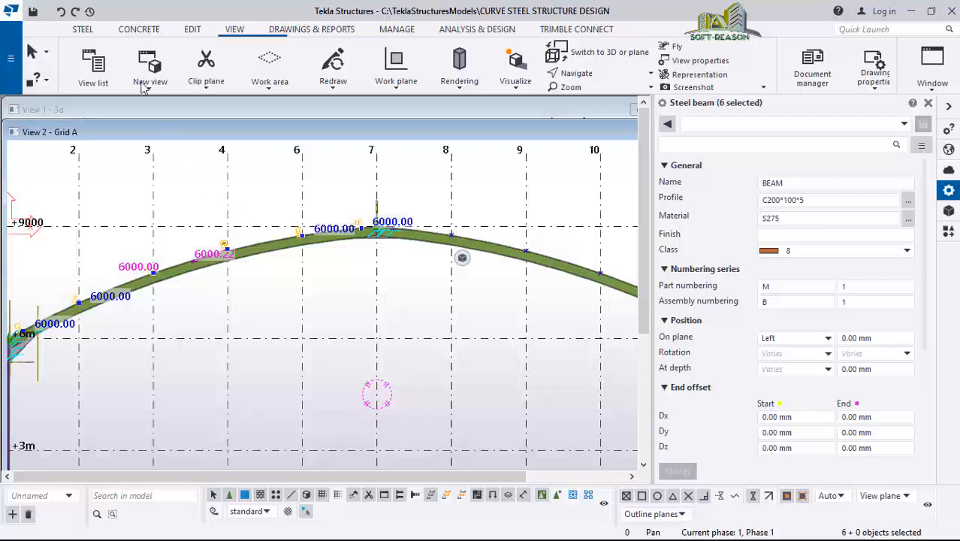
right_click(421, 178)
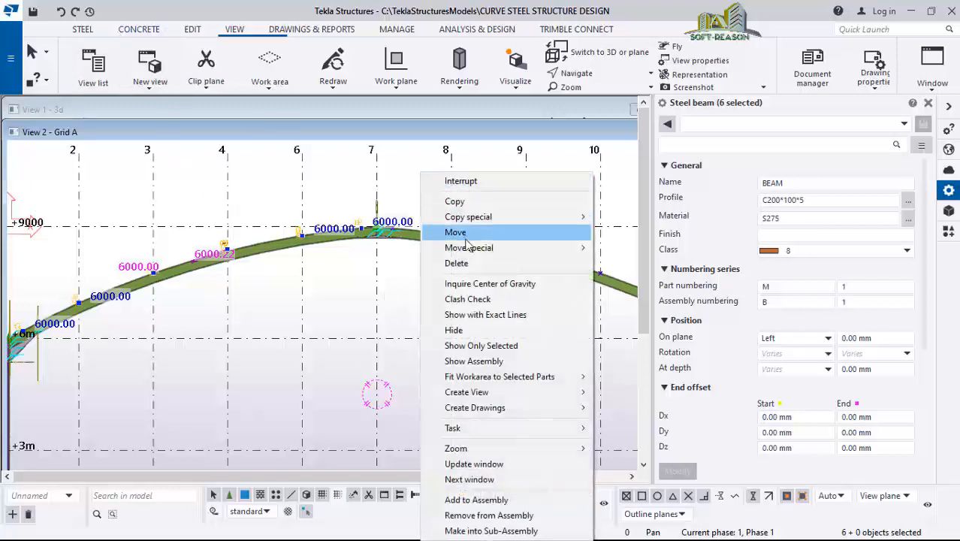
mouse_move(549, 236)
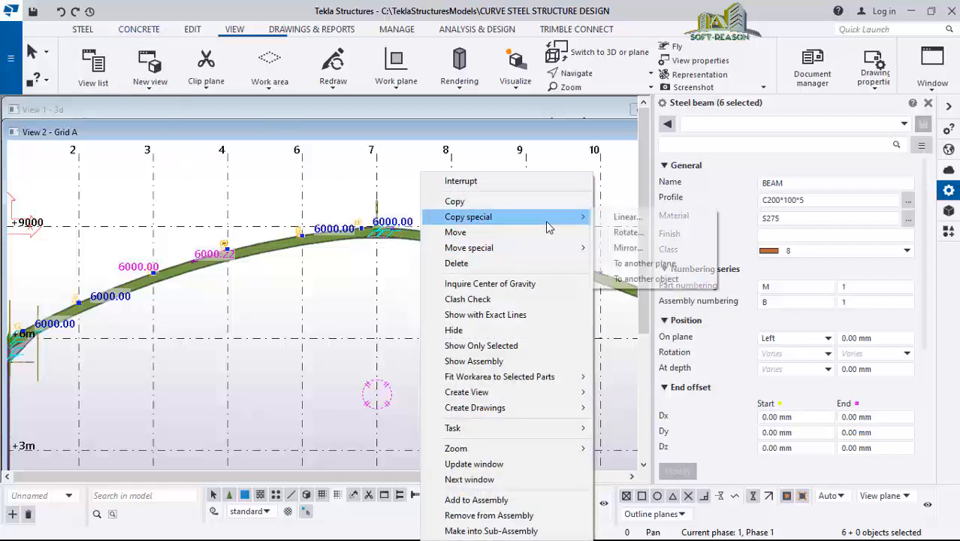
mouse_move(546, 220)
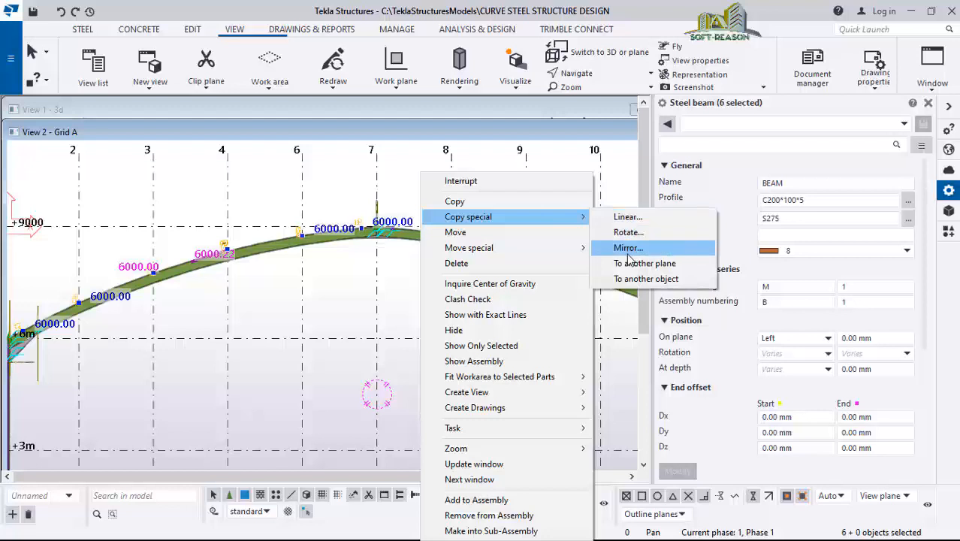
left_click(629, 248)
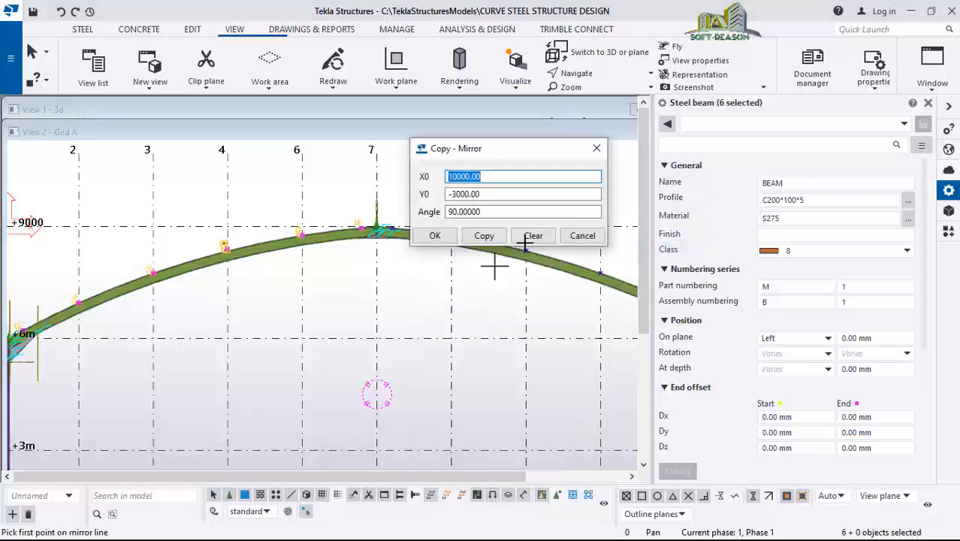
left_click(376, 338)
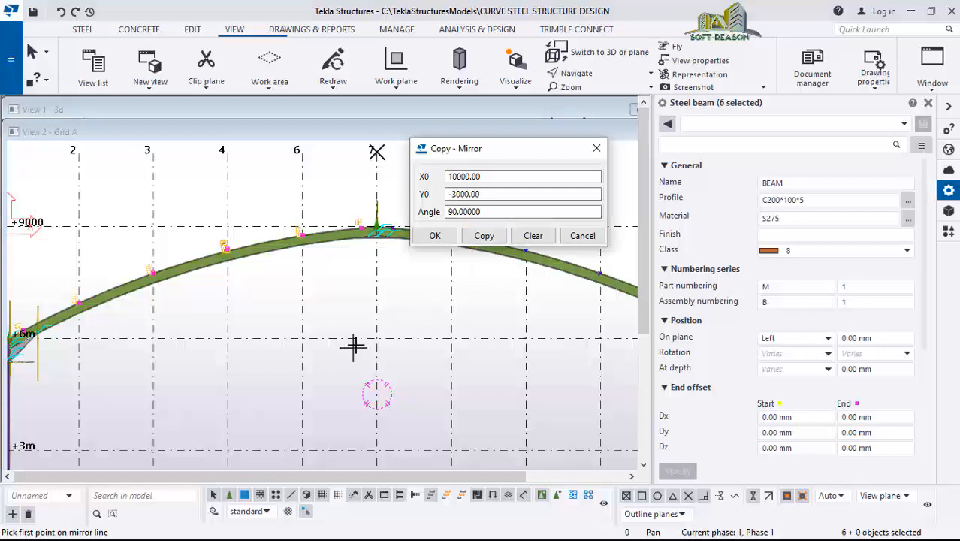
scroll(172, 409, "down", 3)
scroll(459, 362, "up", 2)
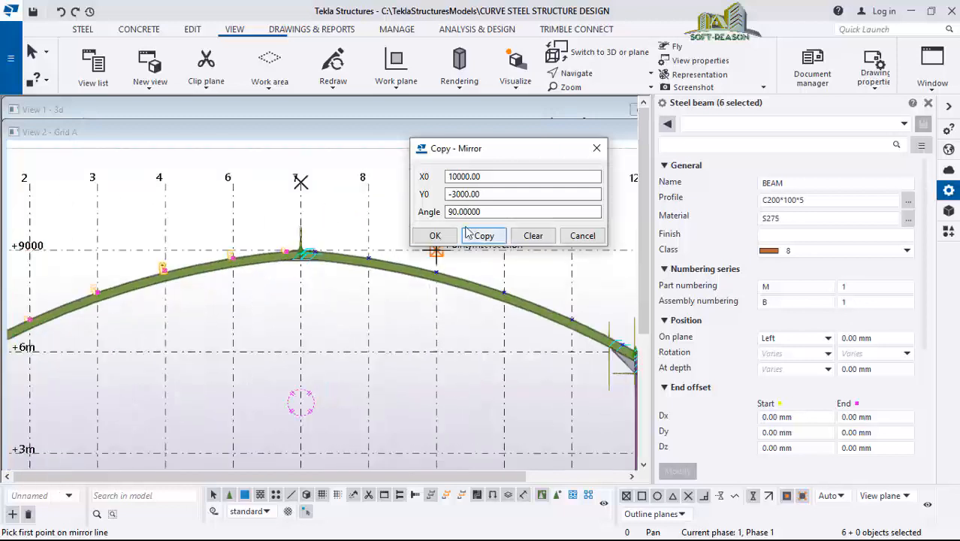
scroll(413, 285, "up", 2)
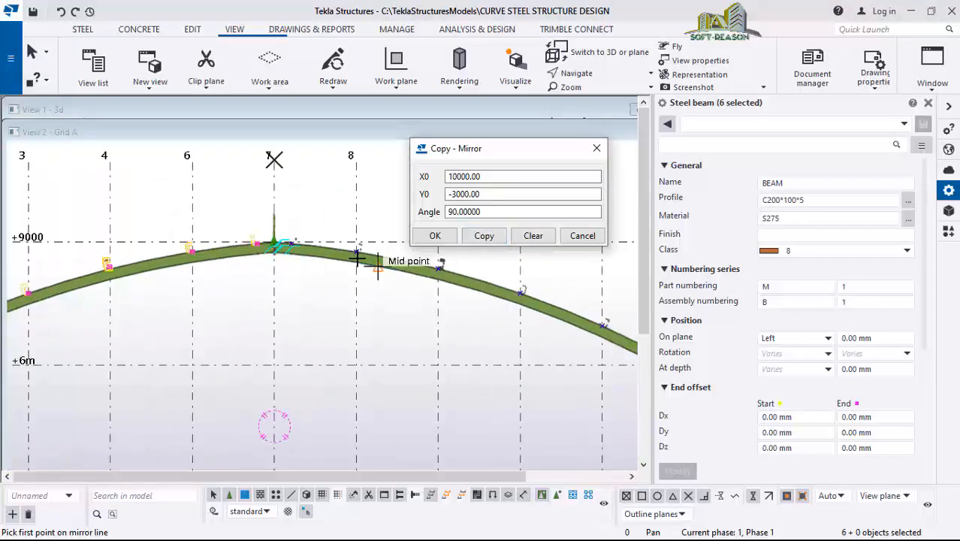
left_click(434, 237)
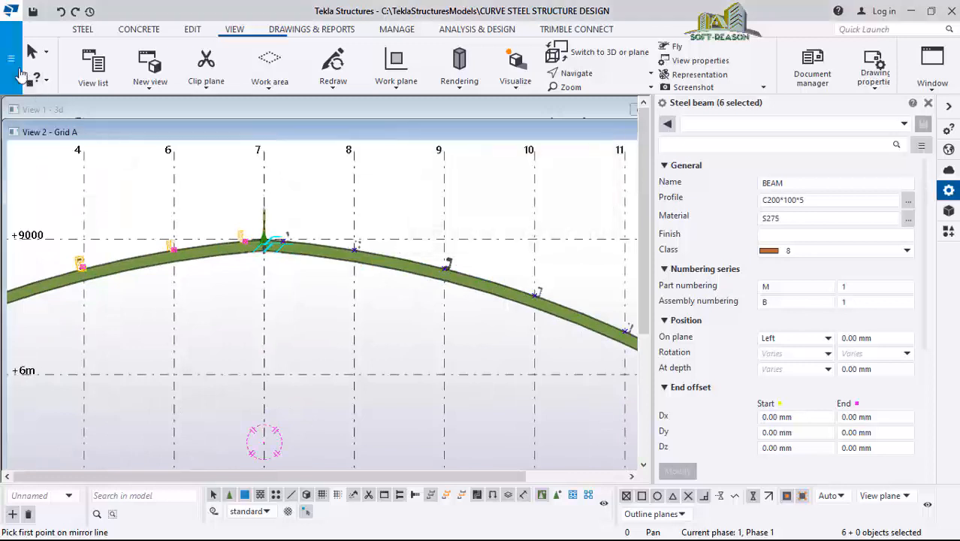
left_click(35, 54)
scroll(297, 249, "down", 1)
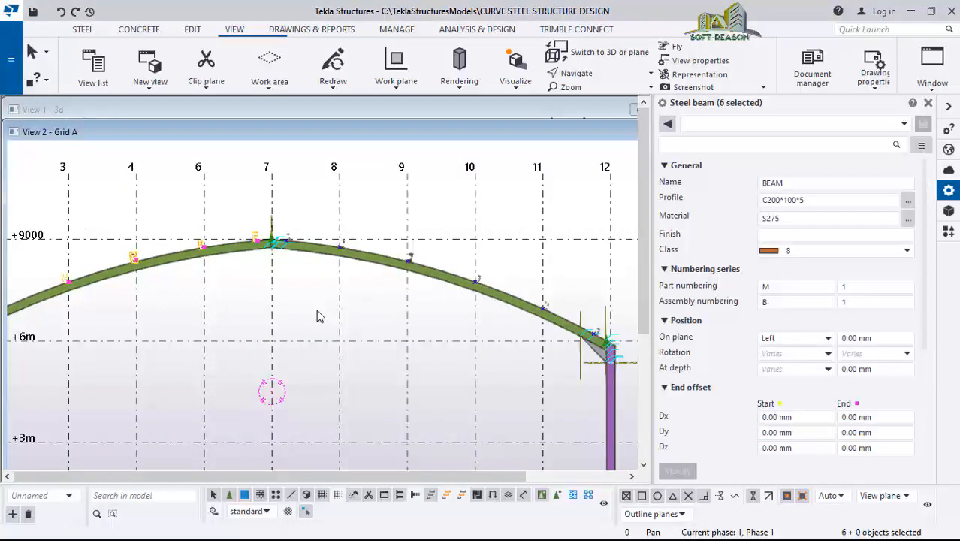
left_click(316, 310)
scroll(305, 264, "down", 2)
- Examine in the 3D view how the mirrored C-profile beams sit on the curved rafters, particularly near the grid 12 eaves
left_click(357, 111)
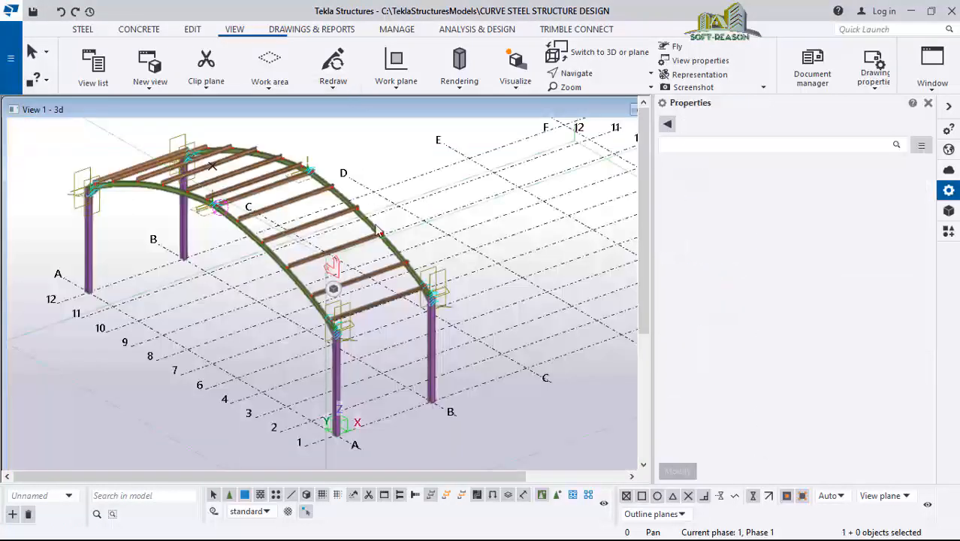
scroll(35, 188, "up", 5)
scroll(53, 192, "up", 5)
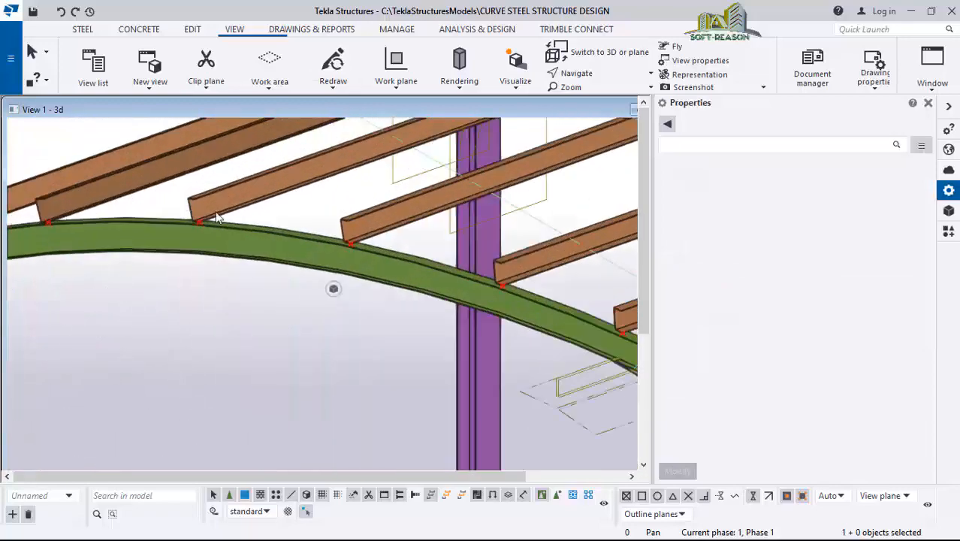
scroll(188, 225, "down", 4)
scroll(287, 209, "down", 3)
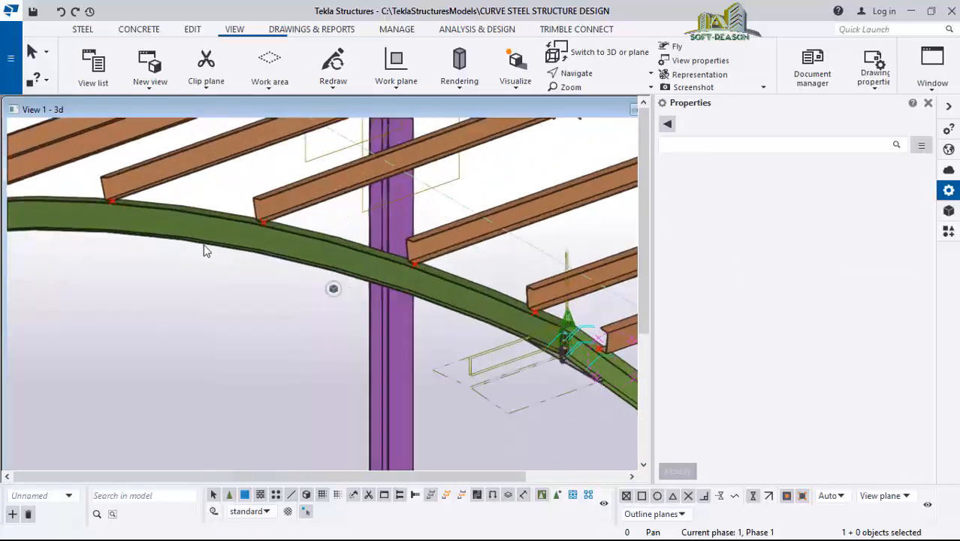
middle_click_drag(219, 252, 244, 269, "ctrl")
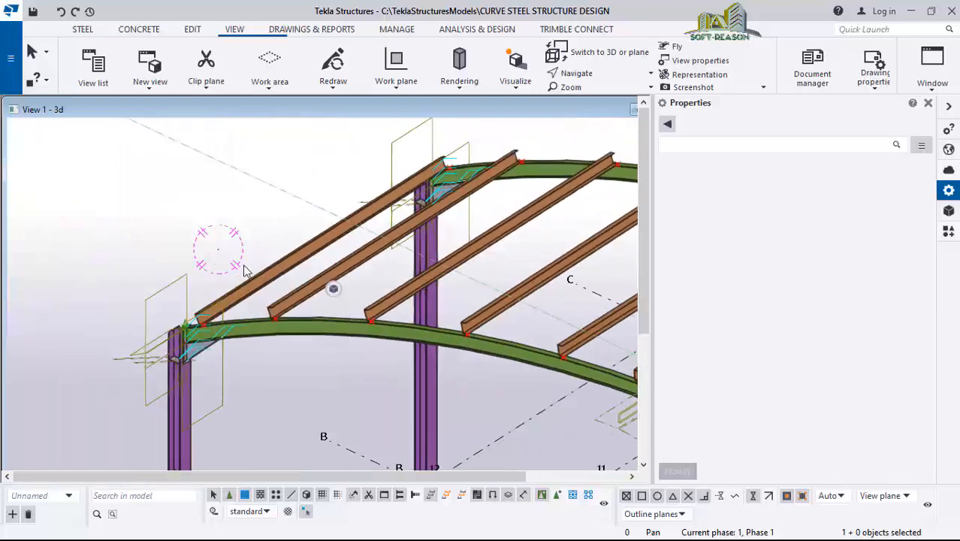
scroll(160, 284, "up", 2)
scroll(299, 346, "up", 3)
middle_click_drag(229, 311, 221, 292, "ctrl")
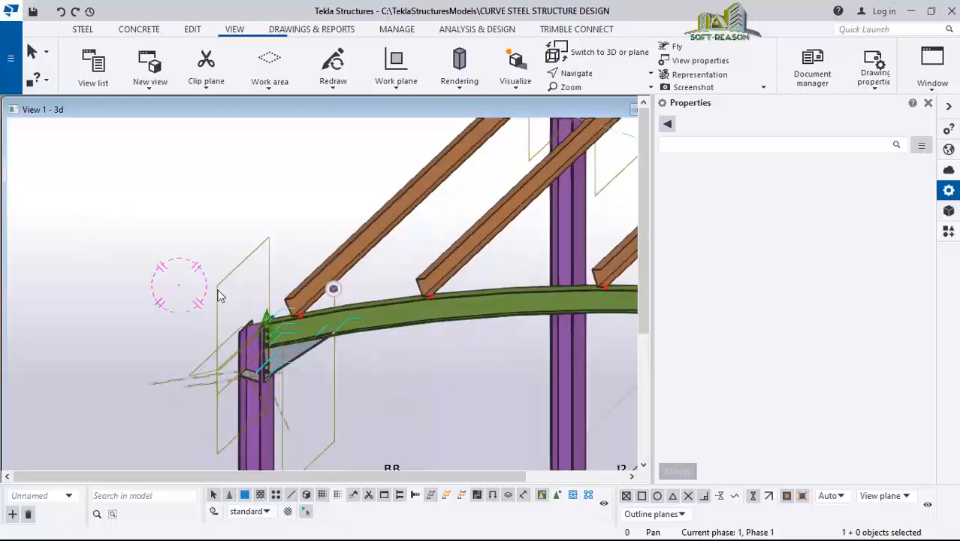
left_click(390, 258)
mouse_move(391, 263)
middle_mouse_down("ctrl")
mouse_move(401, 262)
mouse_move(223, 249)
mouse_move(118, 356)
mouse_move(420, 328)
mouse_move(234, 351)
mouse_move(289, 338)
mouse_move(333, 303)
mouse_move(299, 293)
middle_mouse_up("ctrl")
scroll(299, 293, "down", 10)
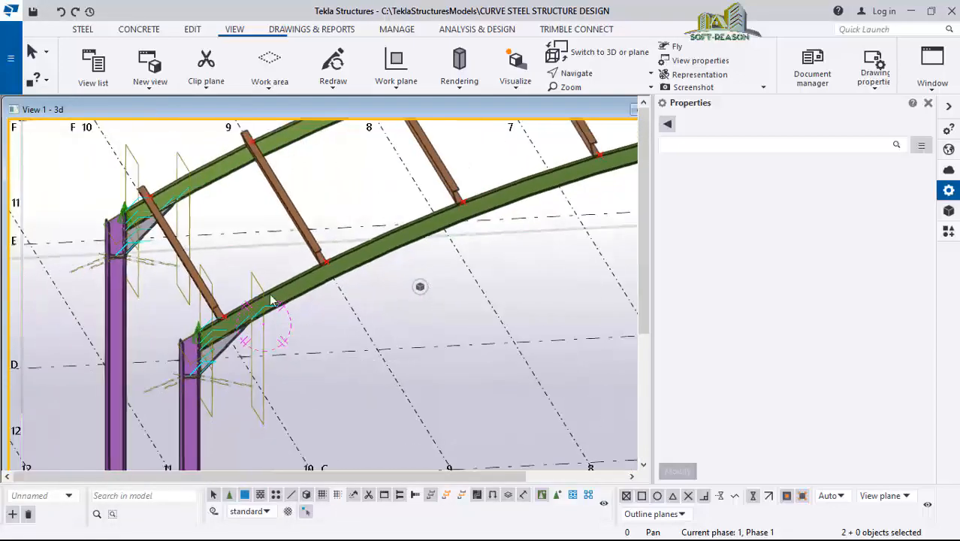
scroll(323, 337, "down", 2)
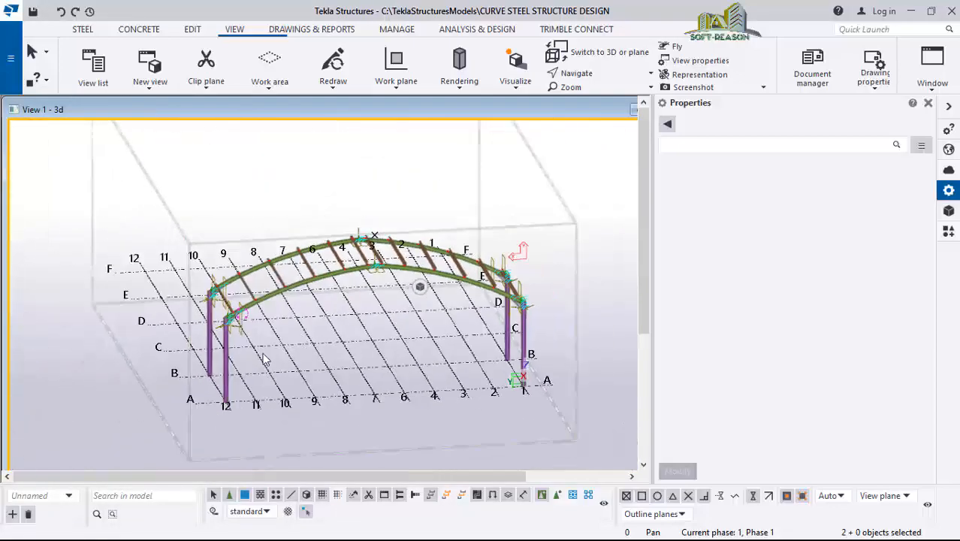
scroll(299, 327, "down", 2)
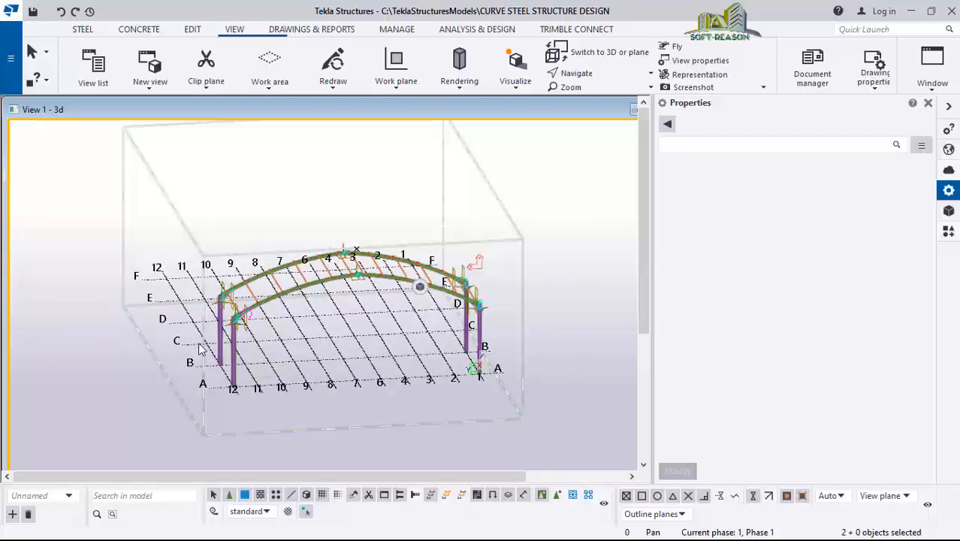
scroll(492, 294, "up", 4)
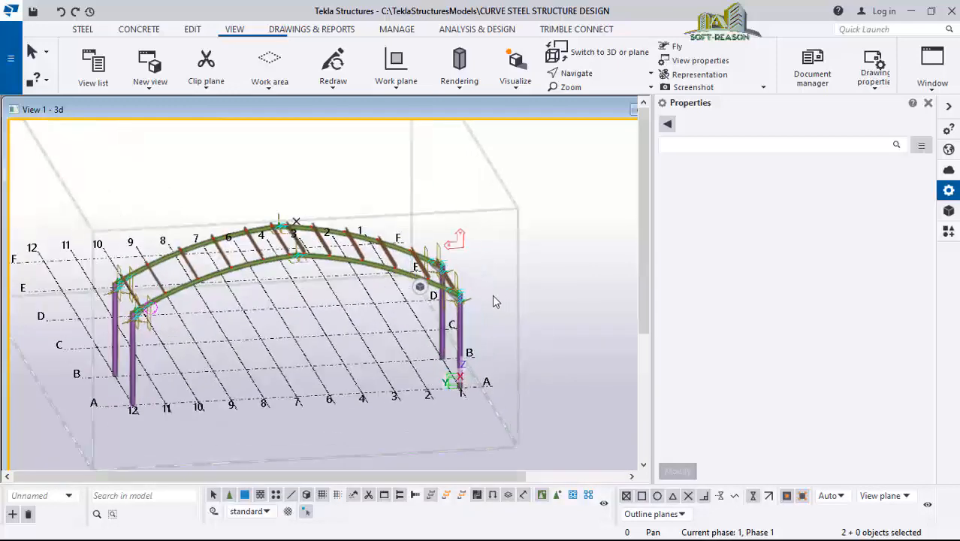
- Select the whole Grid B frame with its columns, rafters and connections, plus all C-profile beams spanning between grids A and B
middle_click_drag(470, 325, 336, 430, "ctrl")
middle_click_drag(318, 381, 380, 193, "ctrl")
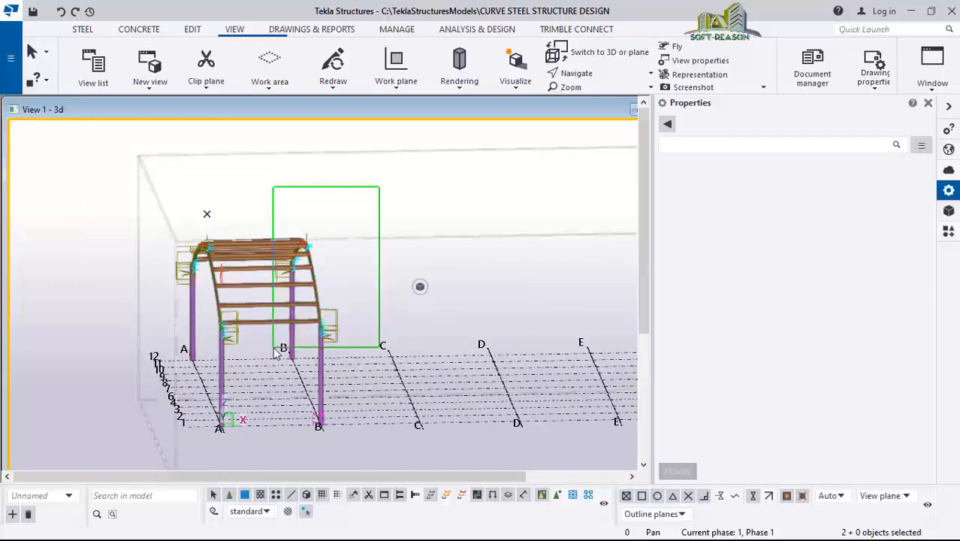
left_click_drag(275, 354, 275, 353)
scroll(260, 287, "up", 5)
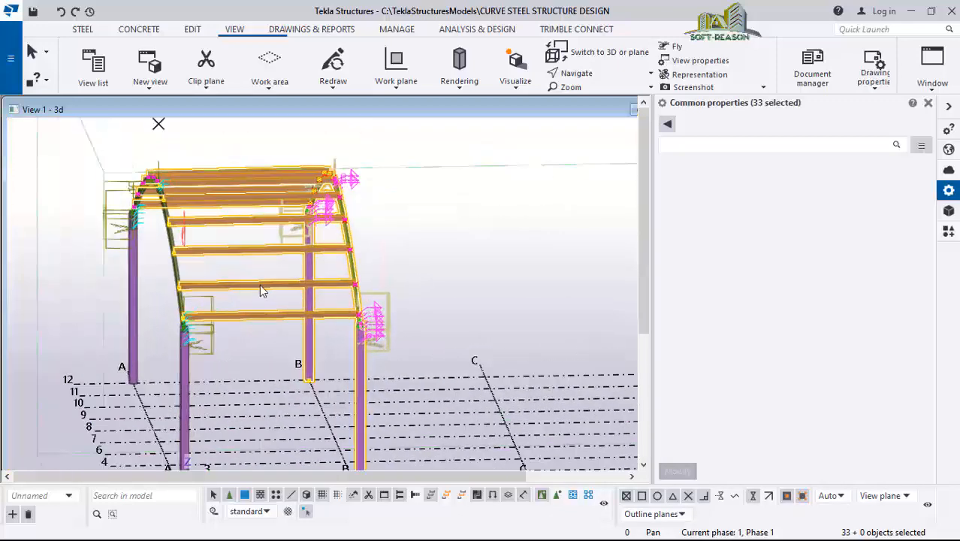
- Examine the selected bay in 3D, checking its Grid B connections and column bases against the grid lines
middle_click_drag(259, 284, 180, 248, "ctrl")
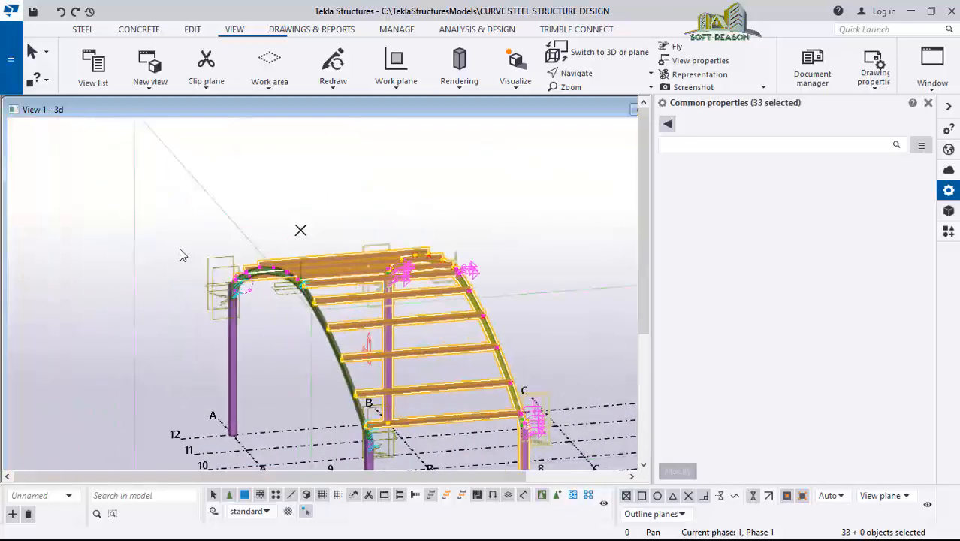
scroll(180, 248, "down", 2)
scroll(428, 392, "up", 6)
middle_click_drag(339, 323, 308, 324, "ctrl")
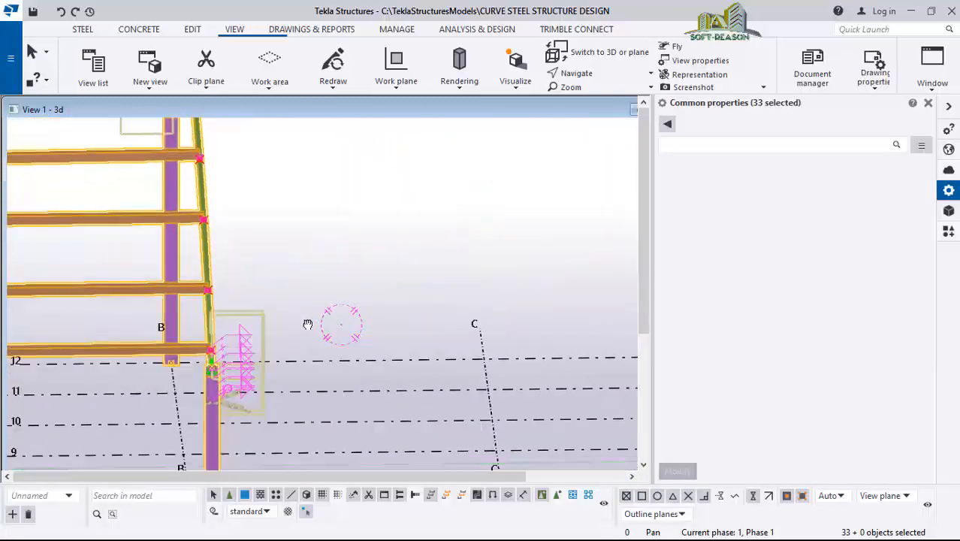
scroll(308, 323, "down", 5)
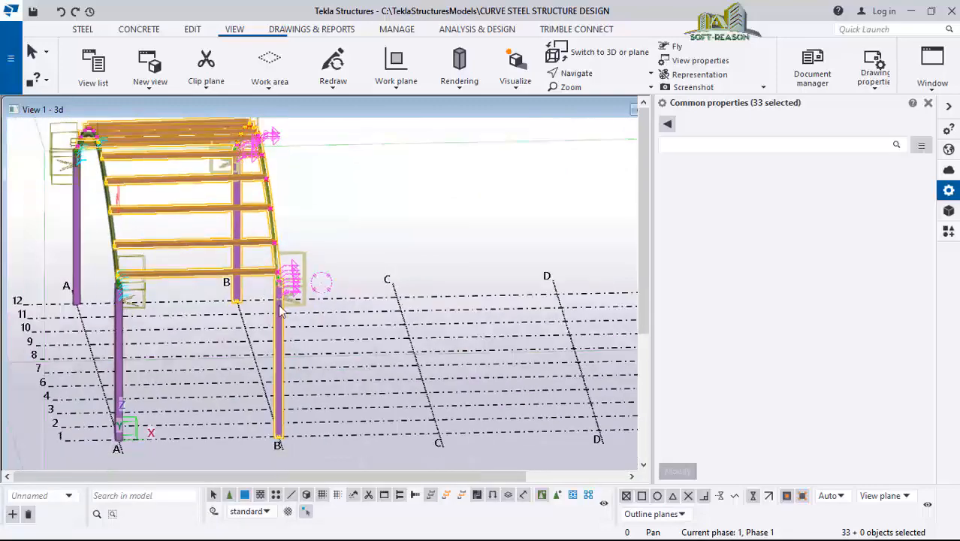
scroll(279, 311, "down", 4)
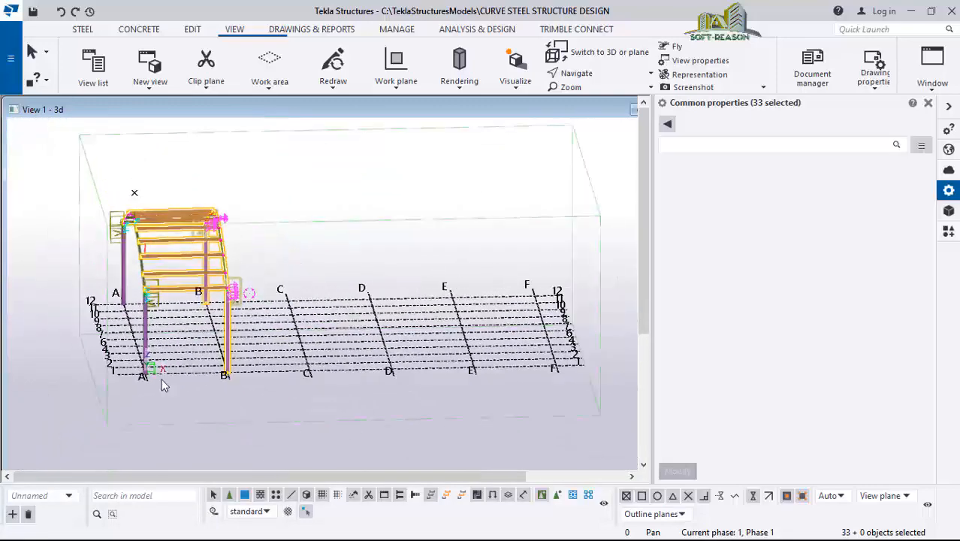
middle_click_drag(199, 388, 276, 359, "ctrl")
scroll(277, 359, "up", 8)
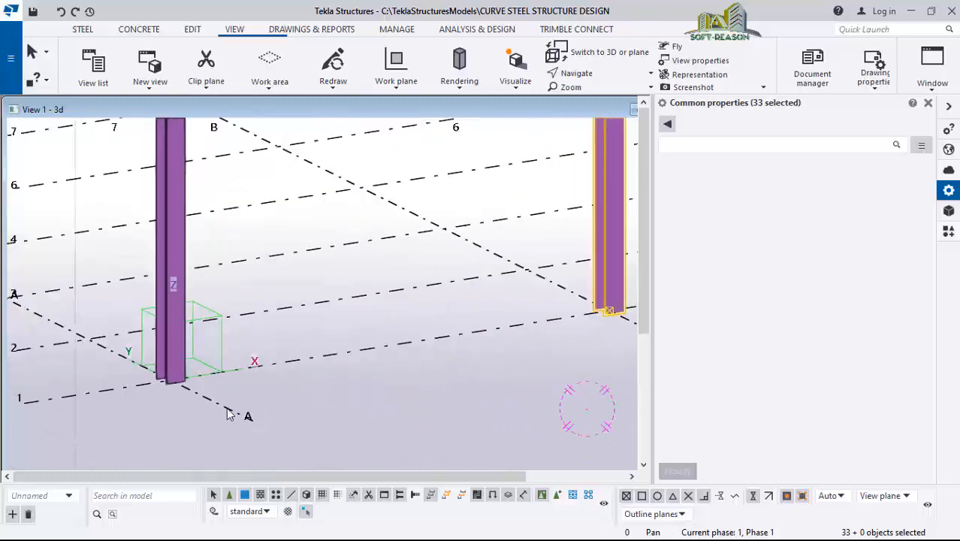
scroll(178, 429, "down", 8)
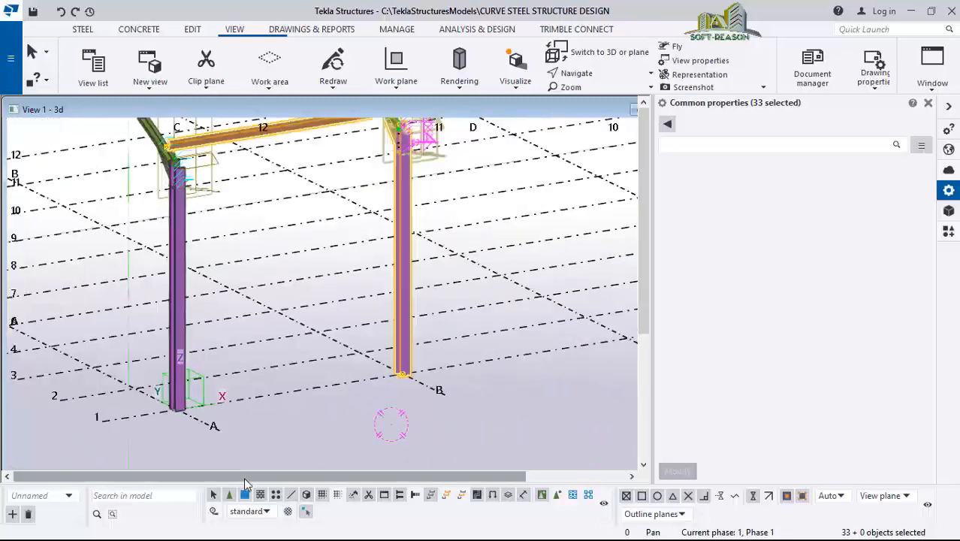
scroll(199, 373, "down", 6)
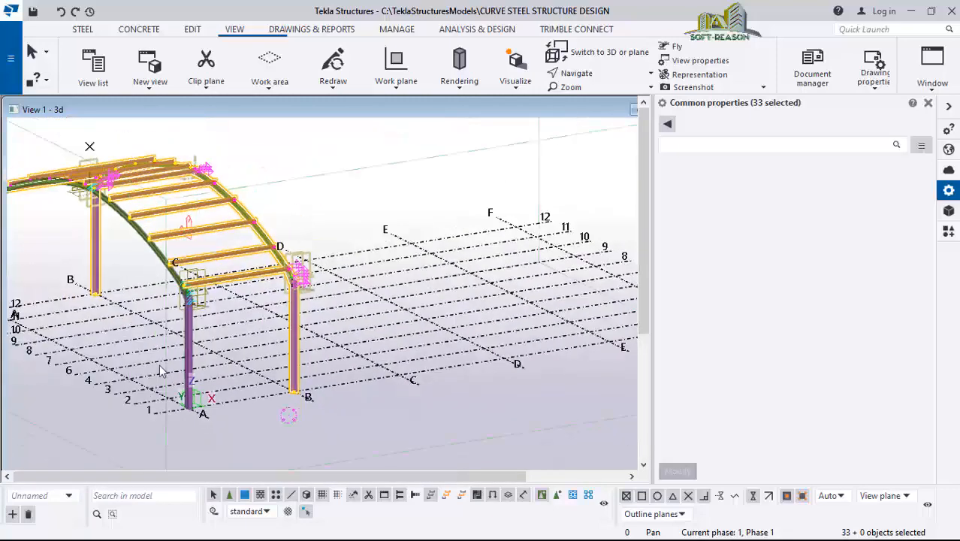
- Try to copy the selected Grid B bay linearly with dX 6000, dY 0, dZ 0 and 4 copies, without expanding the work area
scroll(219, 236, "up", 6)
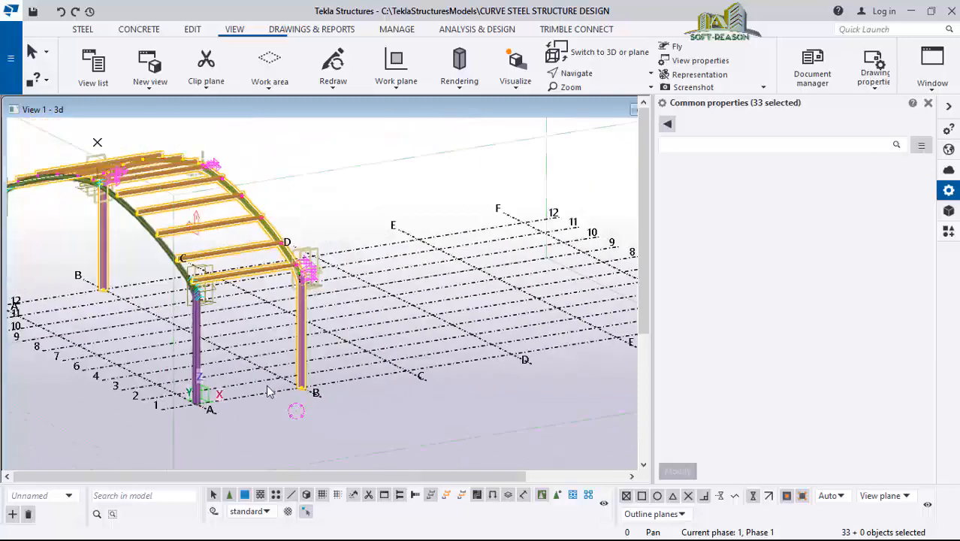
scroll(218, 248, "up", 5)
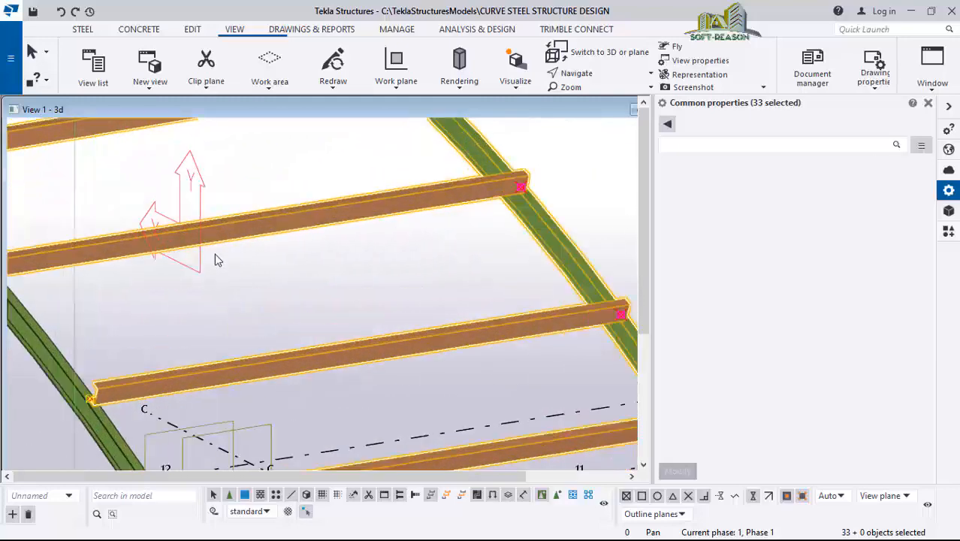
scroll(191, 219, "down", 4)
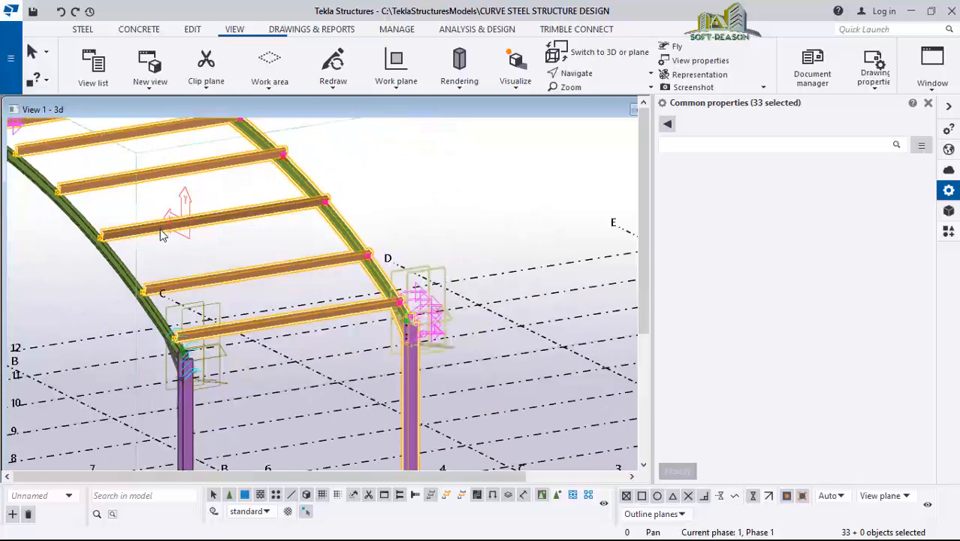
scroll(212, 276, "down", 4)
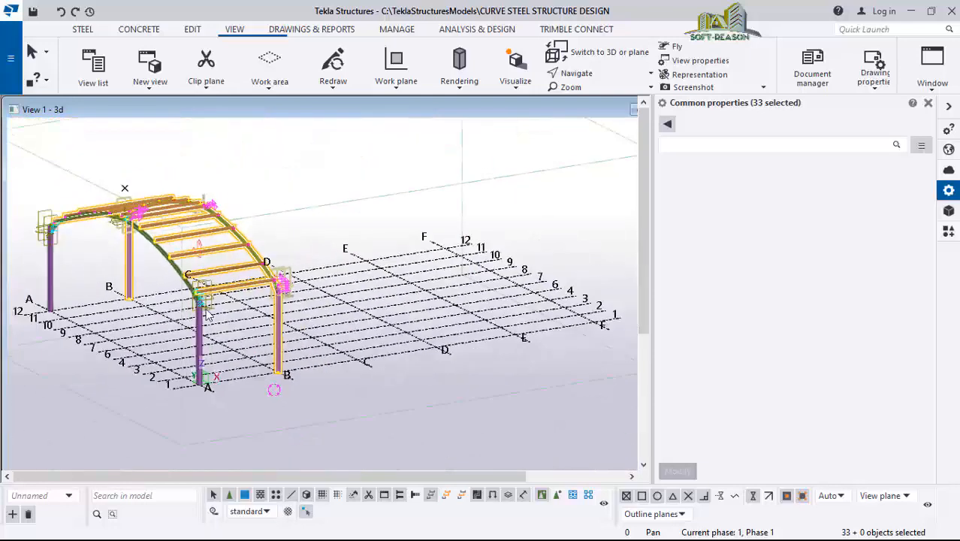
right_click(358, 164)
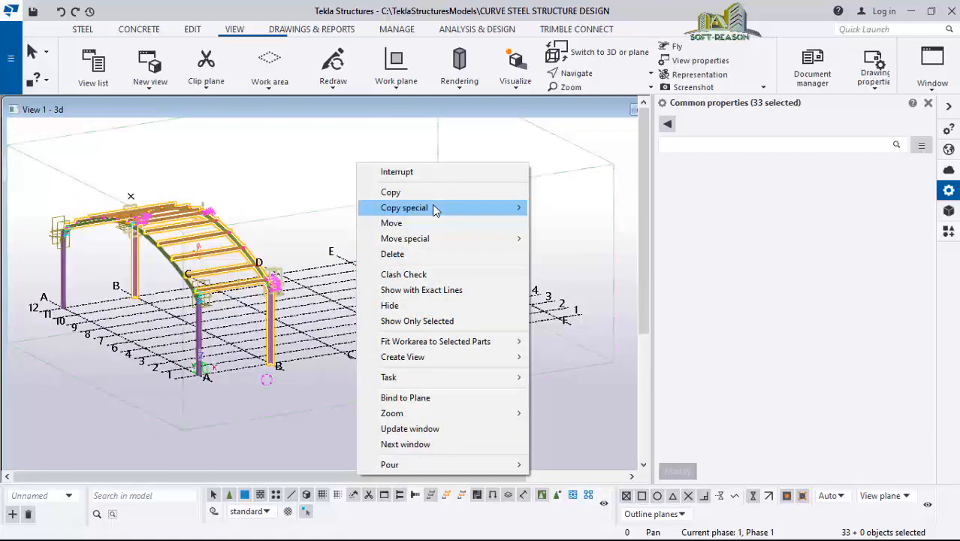
mouse_move(488, 208)
left_click(566, 208)
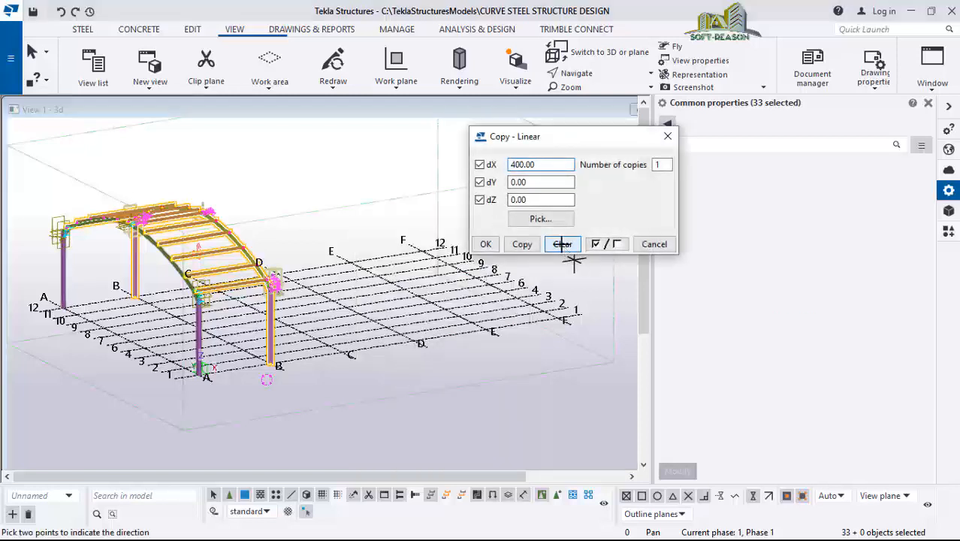
scroll(274, 392, "up", 2)
scroll(203, 443, "up", 1)
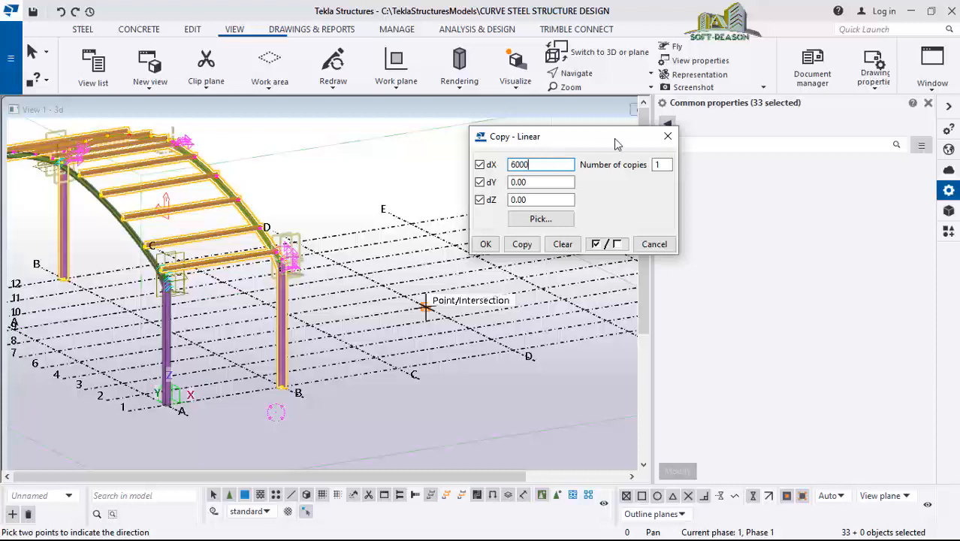
scroll(253, 392, "down", 2)
scroll(393, 402, "down", 2)
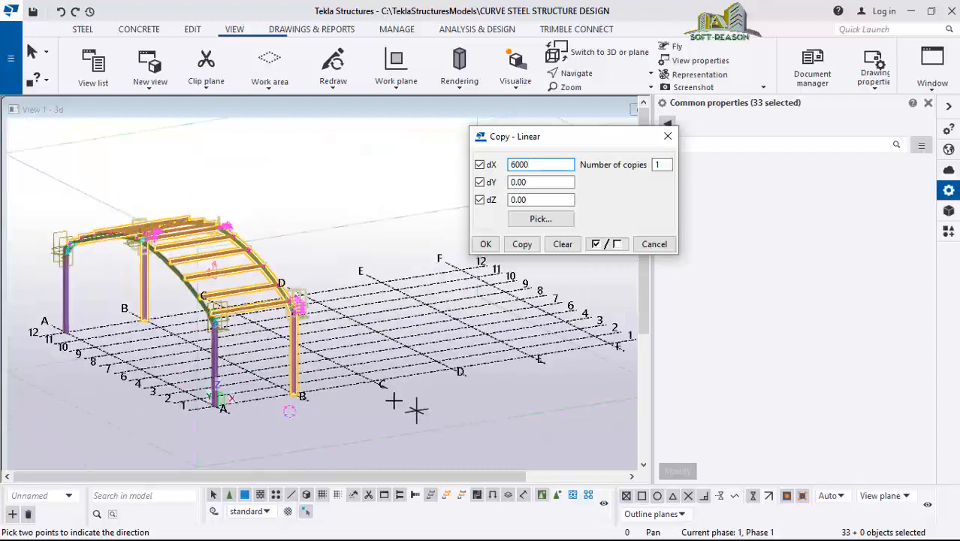
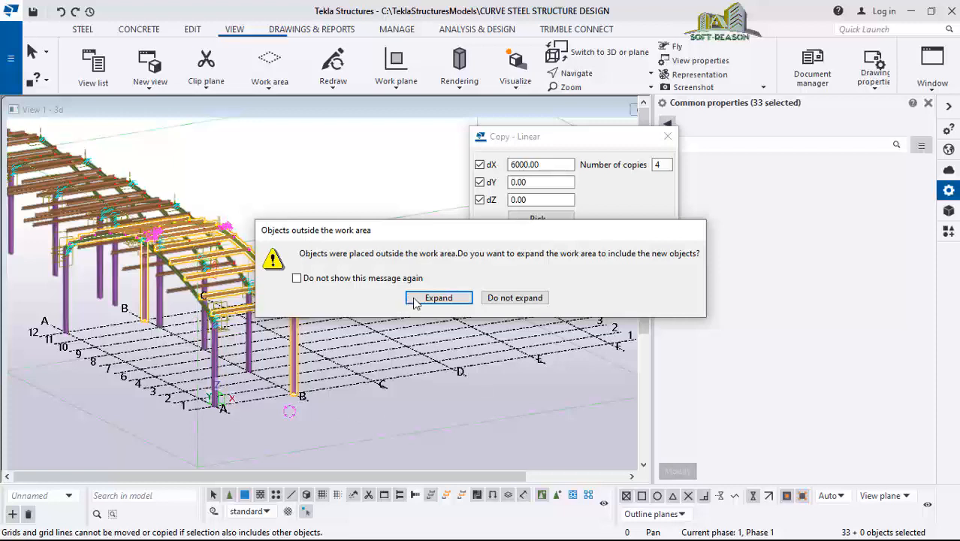
left_click(514, 298)
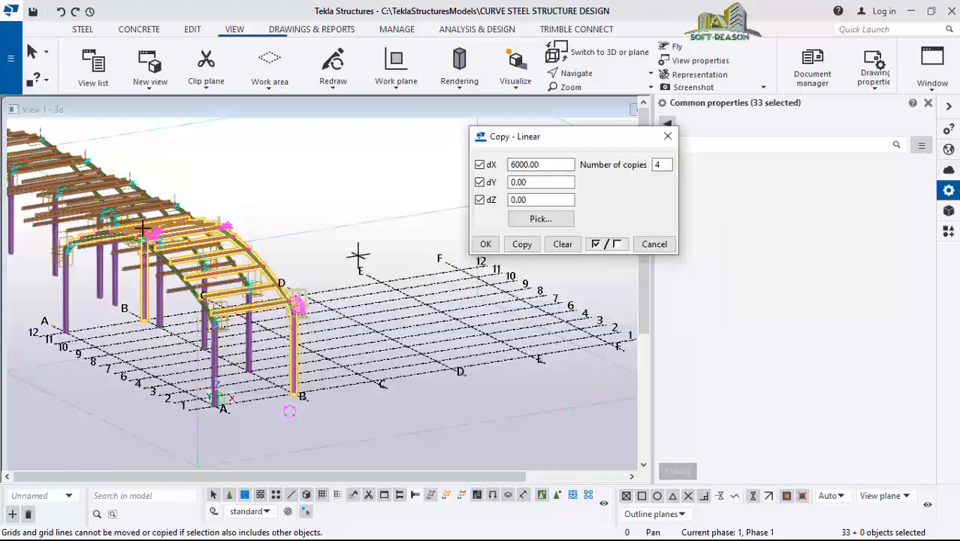
- Undo the linear copies of the bay and end the copy command
left_click(61, 12)
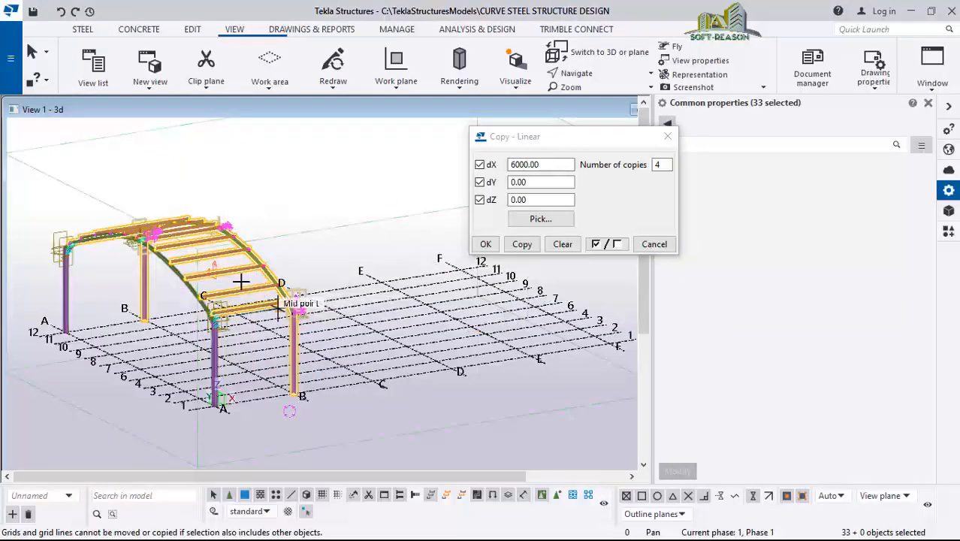
scroll(242, 278, "up", 5)
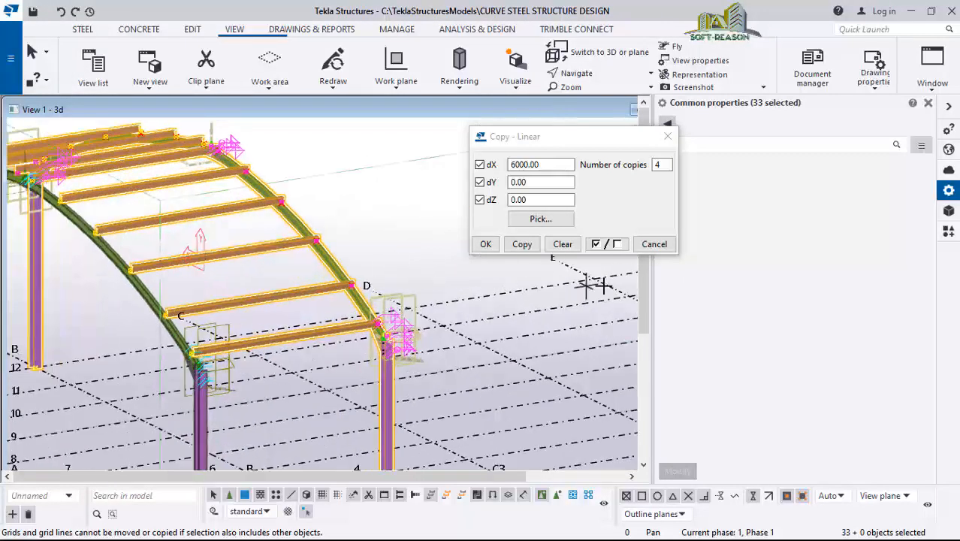
left_click(485, 244)
right_click(373, 144)
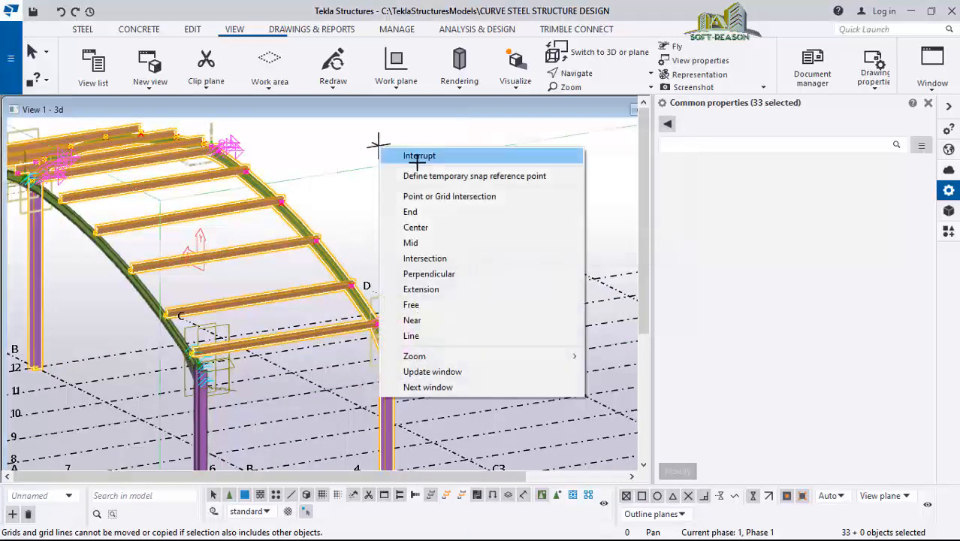
left_click(415, 156)
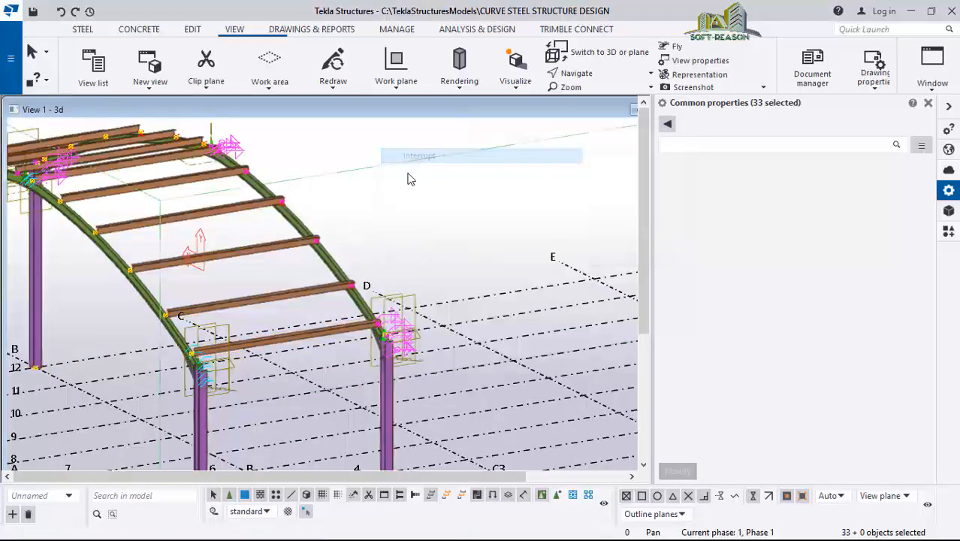
- Set the work plane parallel to the XY plane at depth coordinate 0.00
left_click(396, 87)
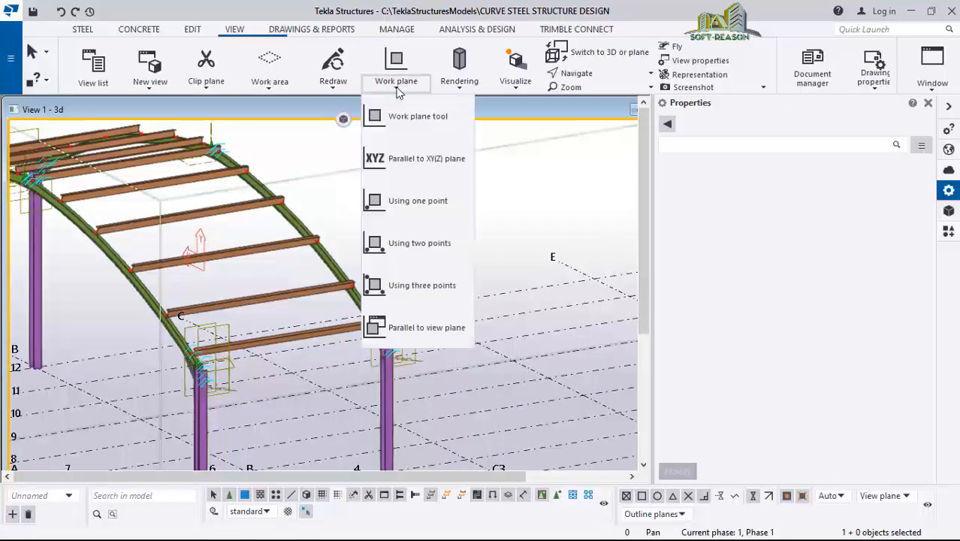
left_click(411, 161)
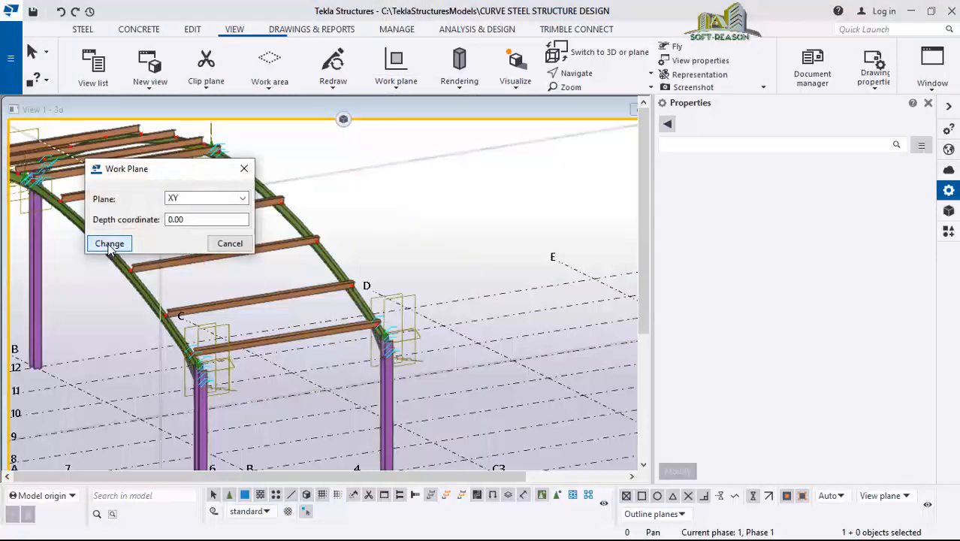
left_click(230, 244)
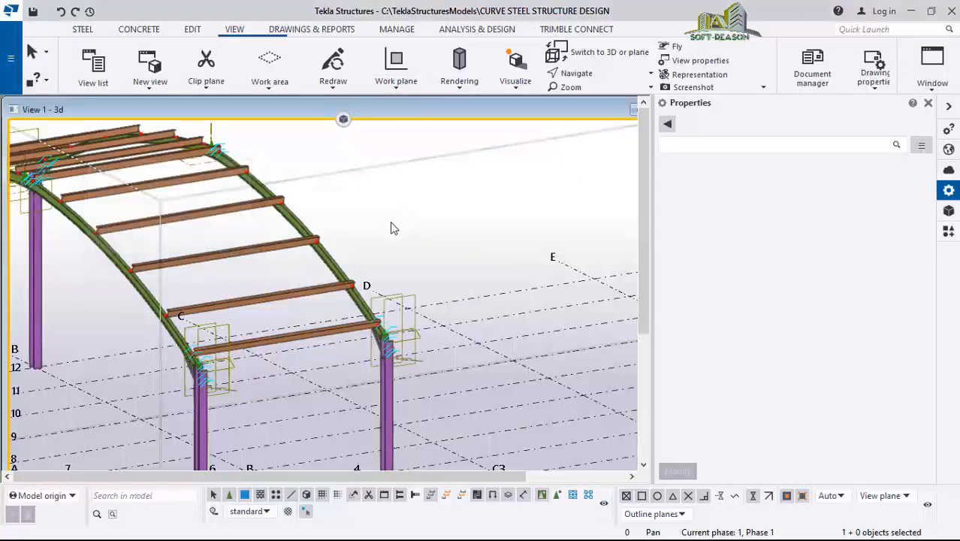
- Select the Grid B frame with its connections and all C-profile beams spanning between grids A and B
scroll(272, 272, "down", 2)
scroll(256, 443, "up", 5)
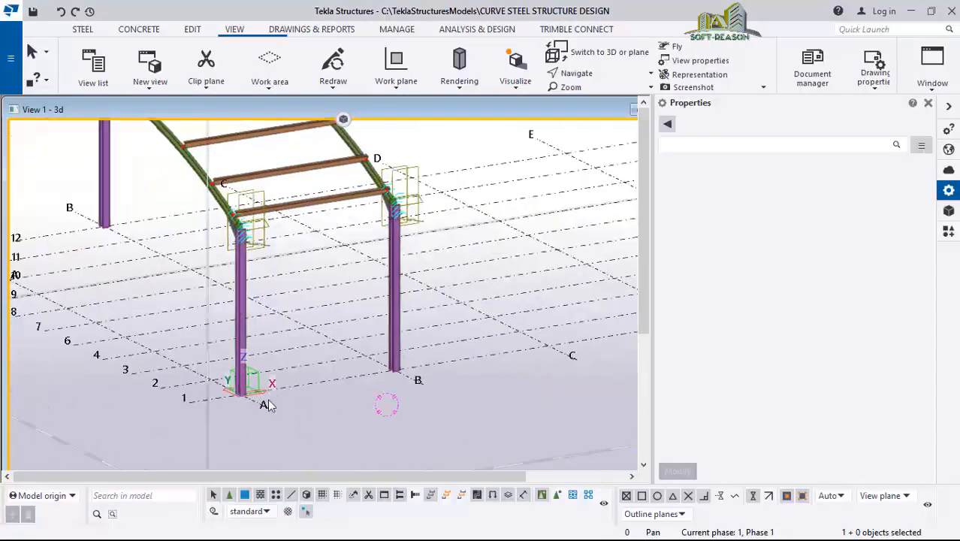
scroll(150, 404, "down", 6)
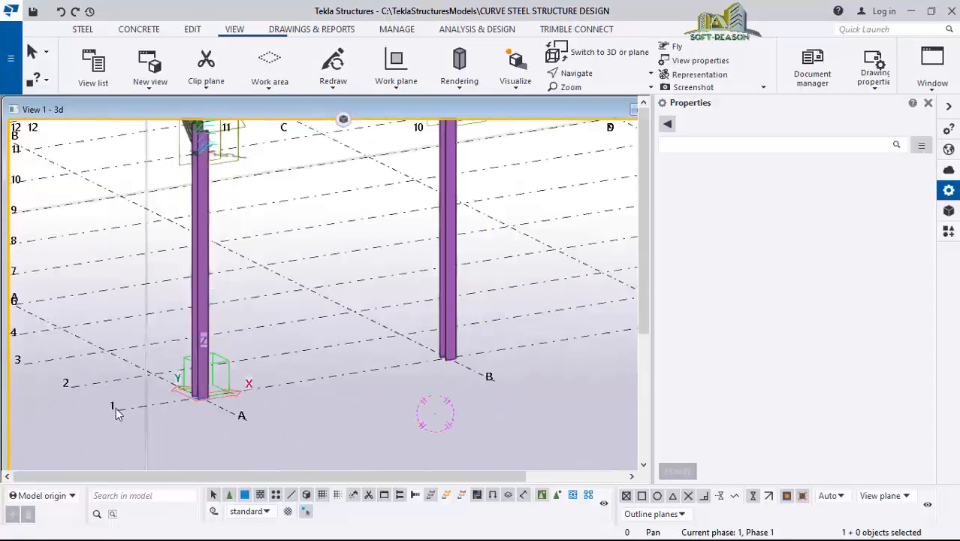
middle_click_drag(262, 347, 200, 347, "ctrl")
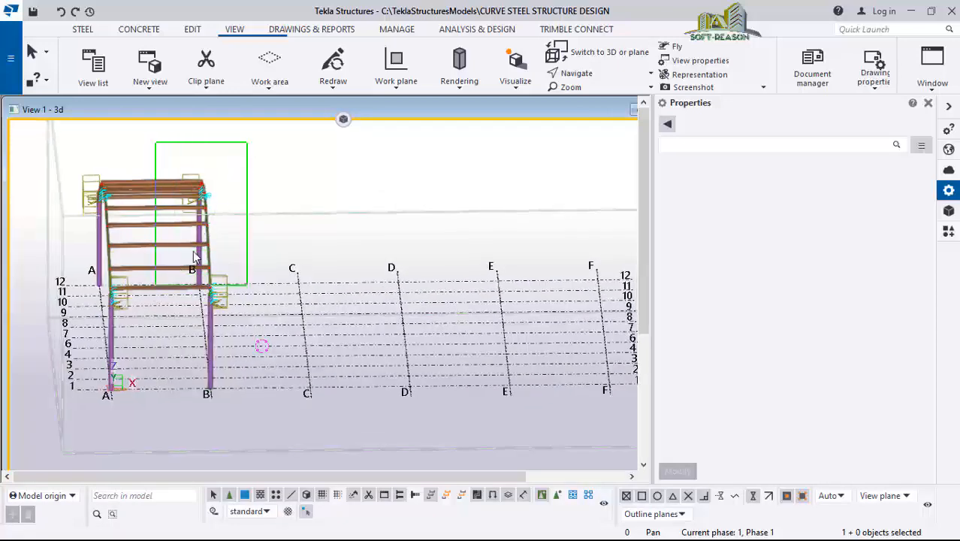
middle_click_drag(183, 284, 184, 223, "ctrl")
scroll(220, 387, "down", 3)
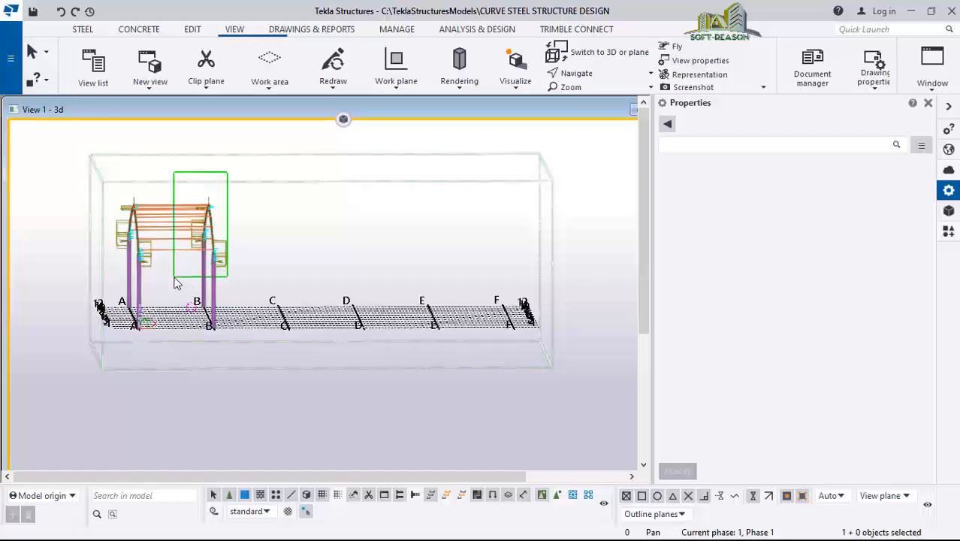
left_click_drag(174, 278, 174, 279)
scroll(282, 389, "down", 3)
scroll(197, 242, "up", 5)
middle_click_drag(174, 324, 234, 375, "ctrl")
scroll(193, 245, "up", 2)
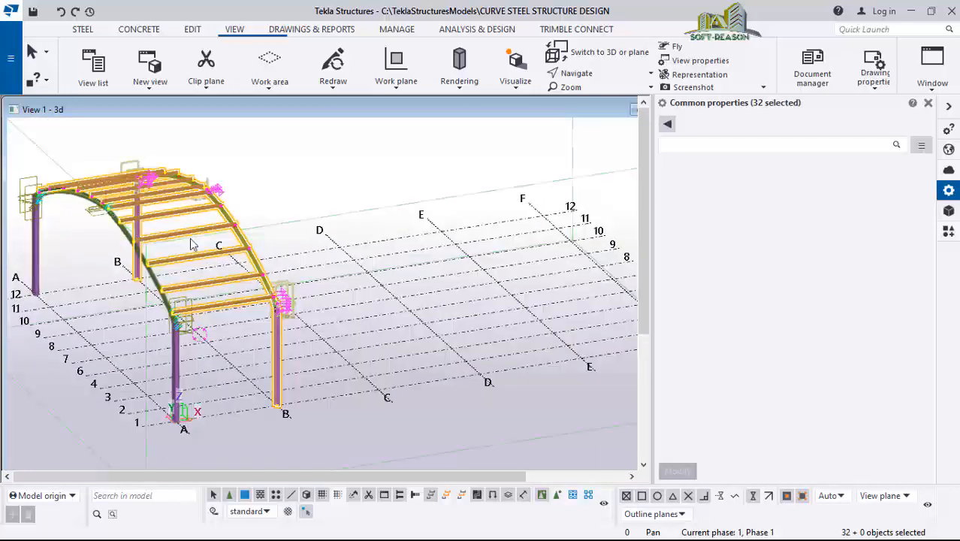
- Copy the selected bay linearly with dX 6000, dY 0, dZ 0 and 4 copies, and redraw the 3D view
right_click(342, 134)
mouse_move(418, 181)
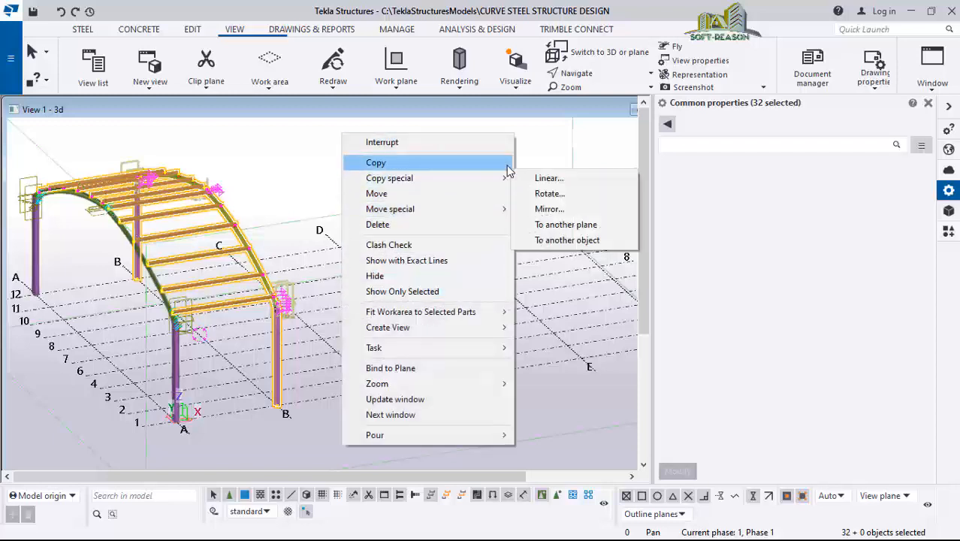
left_click(553, 185)
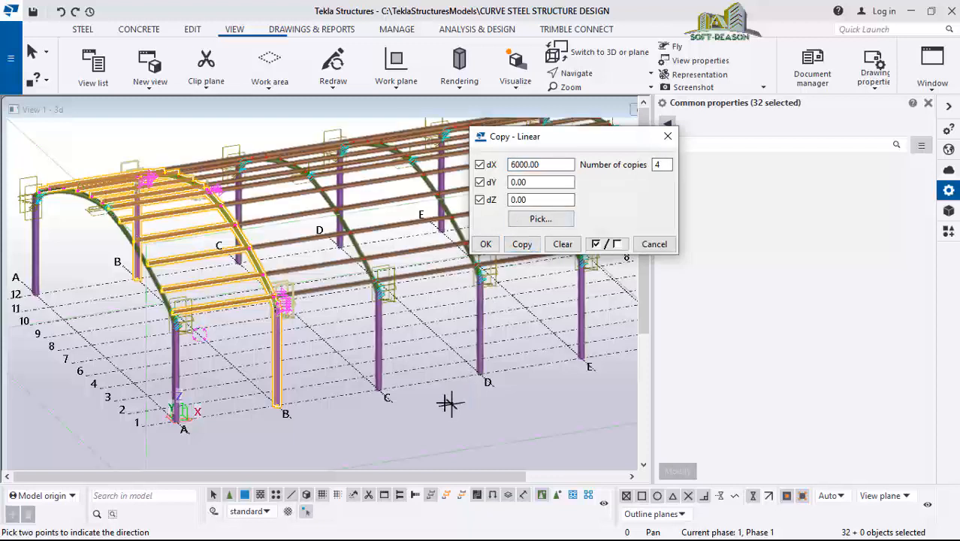
scroll(43, 224, "down", 3)
scroll(372, 178, "up", 1)
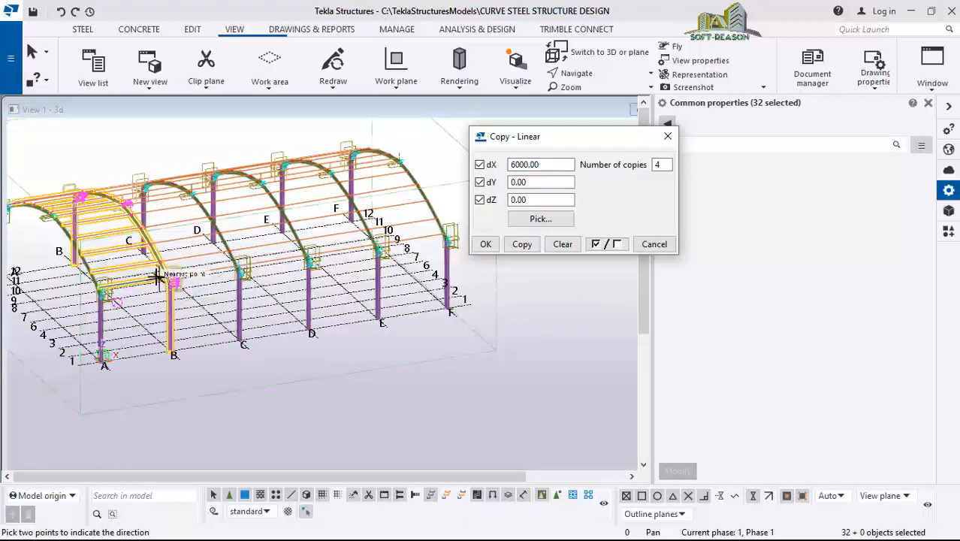
left_click(485, 245)
right_click(457, 179)
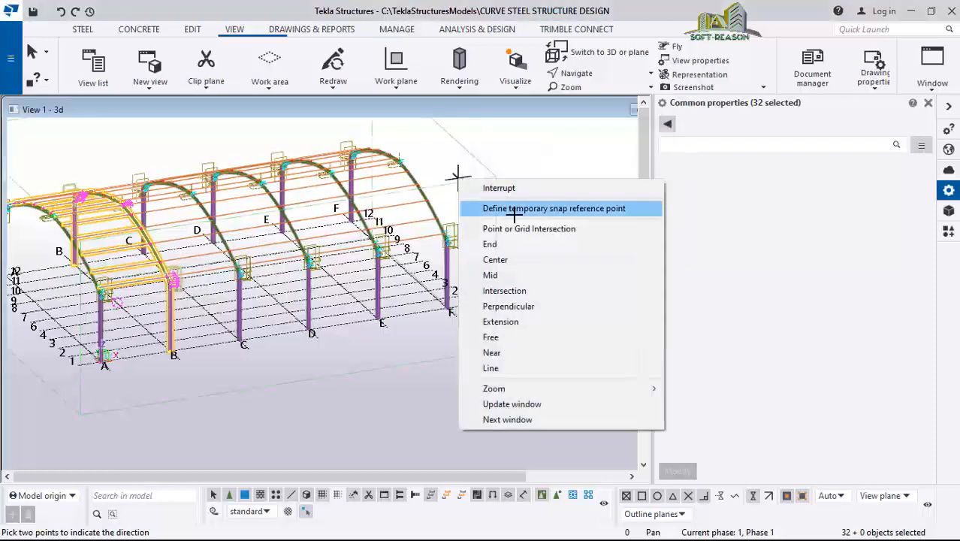
left_click(499, 189)
right_click(502, 145)
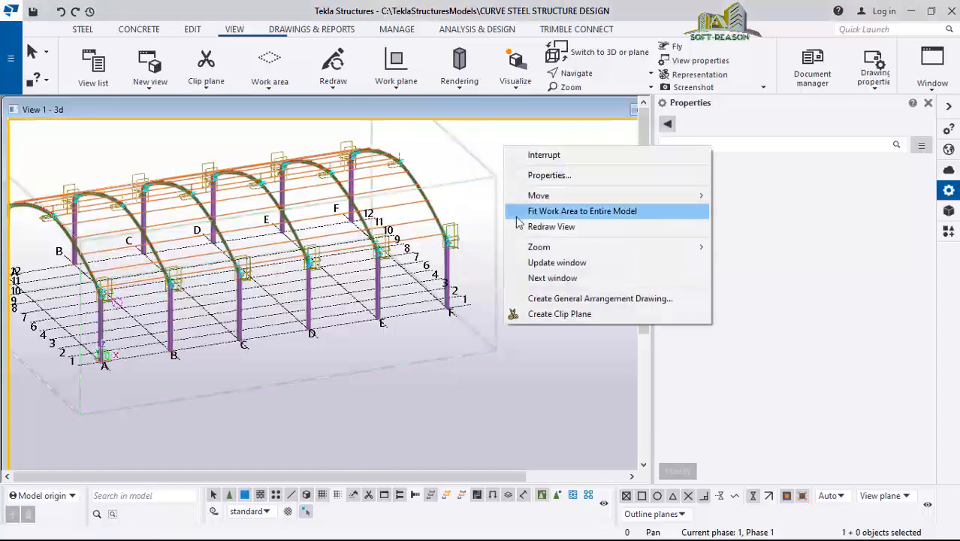
left_click(555, 223)
- Examine the repeated frames from both eaves sides in 3D, checking where the C-profile beams meet over the curved rafters
scroll(75, 232, "up", 8)
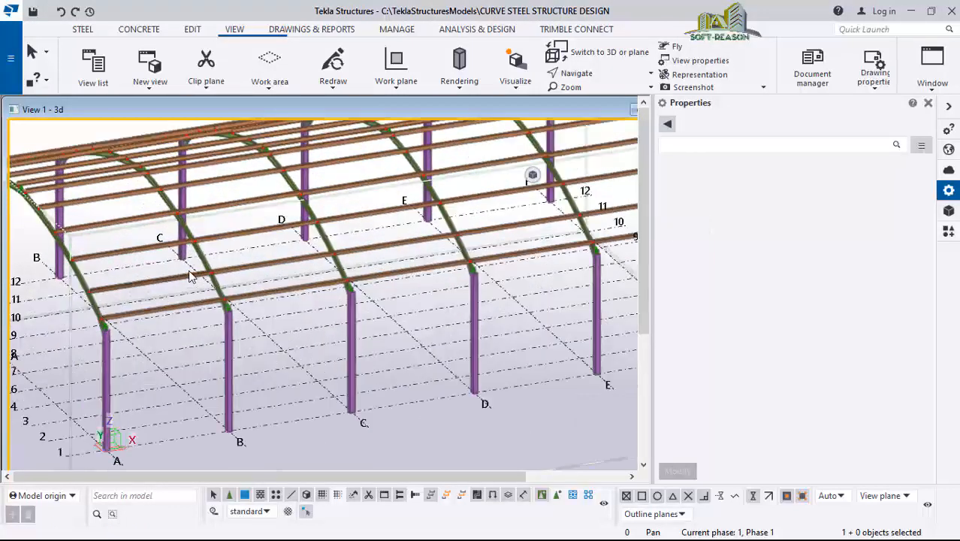
middle_click_drag(183, 318, 271, 300, "ctrl")
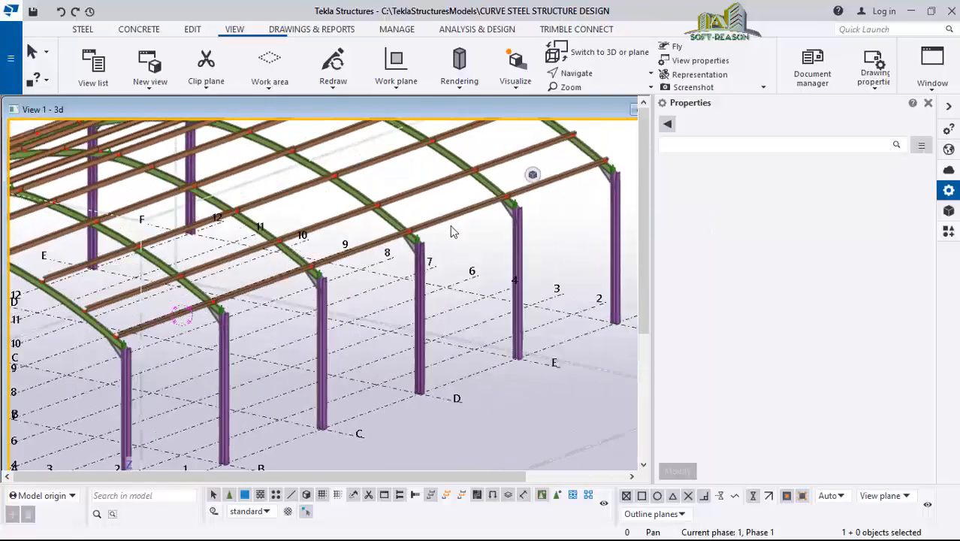
scroll(530, 226, "down", 3)
middle_click_drag(148, 295, 94, 172, "ctrl")
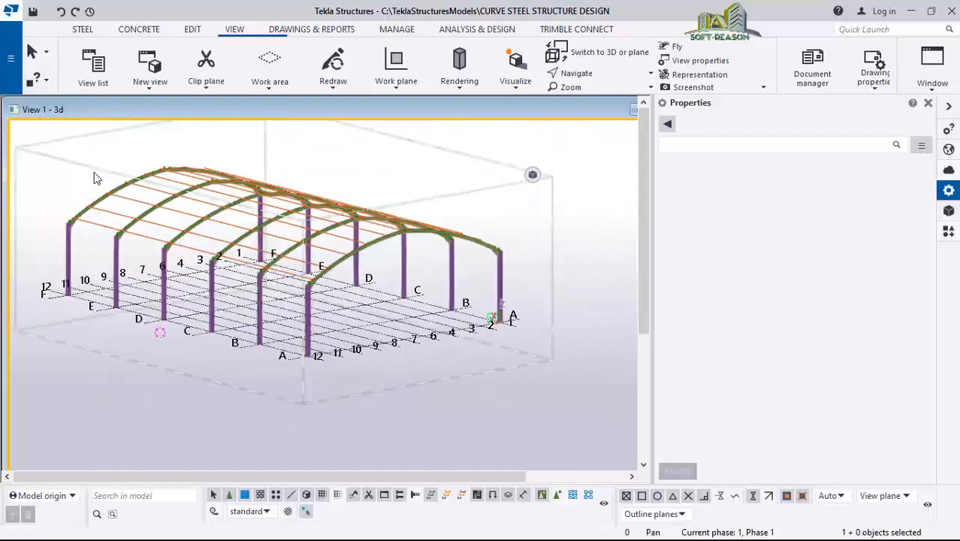
scroll(93, 230, "up", 6)
scroll(75, 229, "up", 2)
scroll(44, 203, "down", 4)
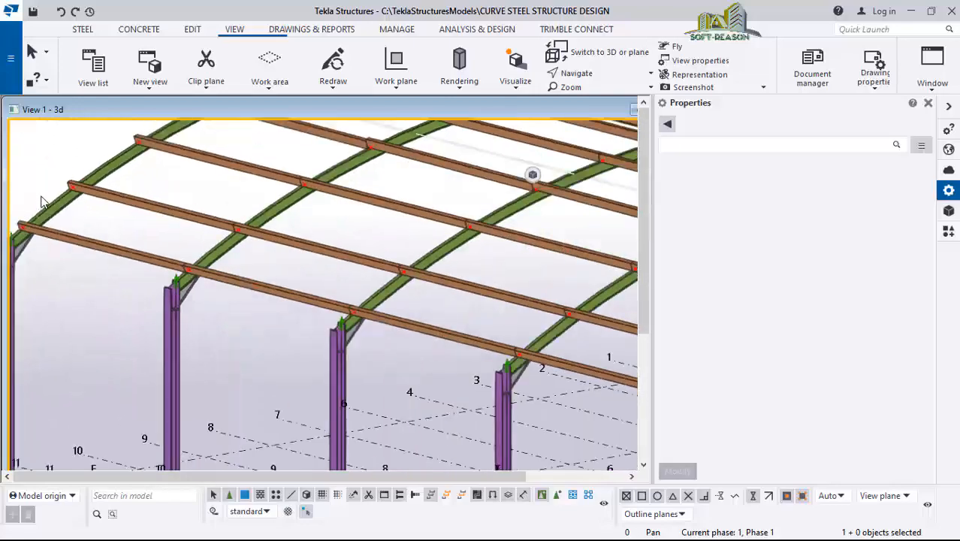
scroll(333, 249, "up", 2)
scroll(197, 280, "down", 3)
scroll(375, 332, "up", 2)
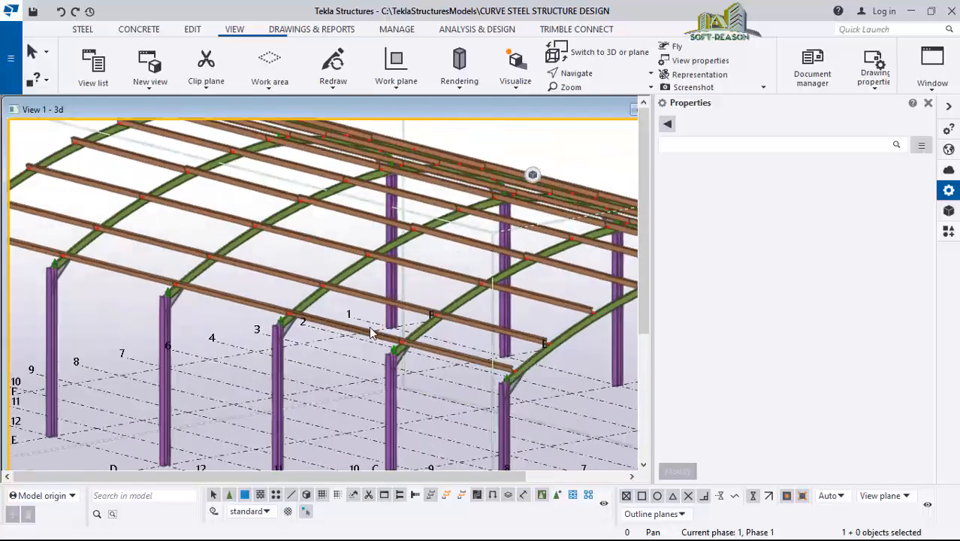
scroll(315, 299, "up", 1)
scroll(299, 272, "up", 2)
scroll(309, 275, "up", 3)
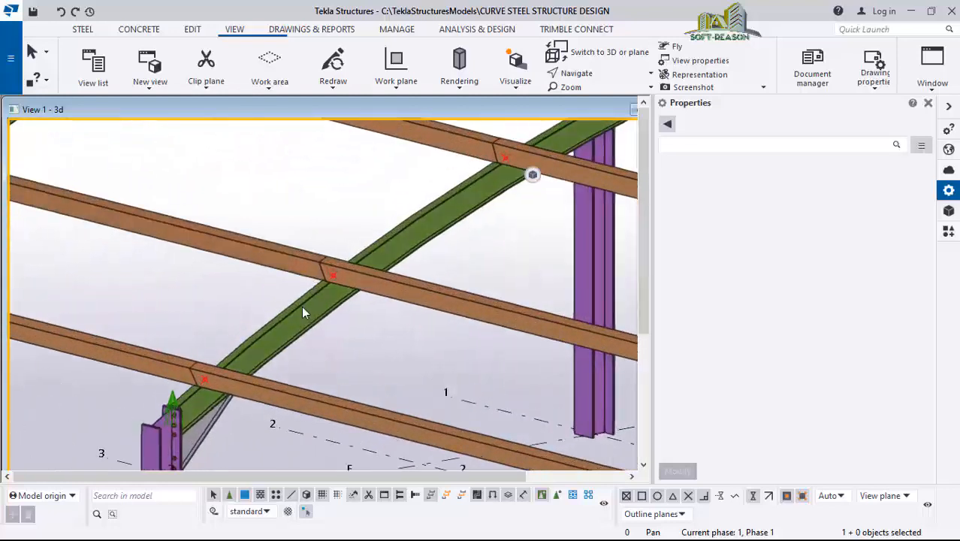
middle_click_drag(301, 305, 326, 310, "ctrl")
scroll(313, 268, "up", 3)
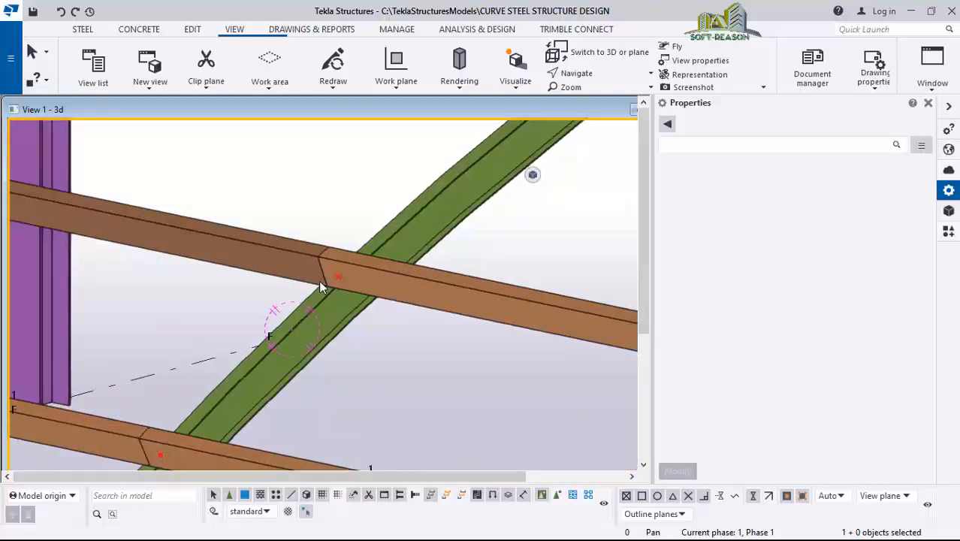
- Search the component catalog for "pur" and apply Purlin 1 (61) to the curved rafter and both C-profile beams meeting at the second line above the eaves
left_click(948, 235)
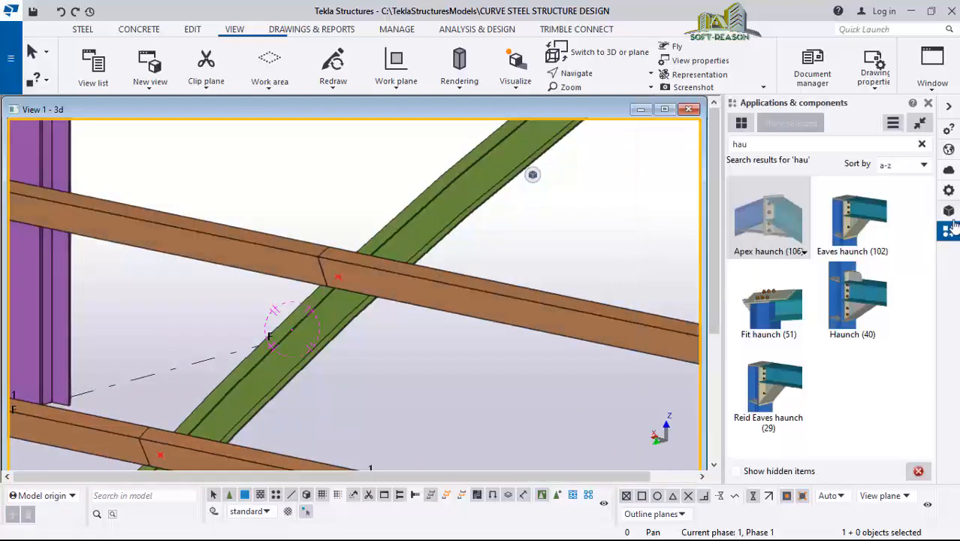
left_click(780, 145)
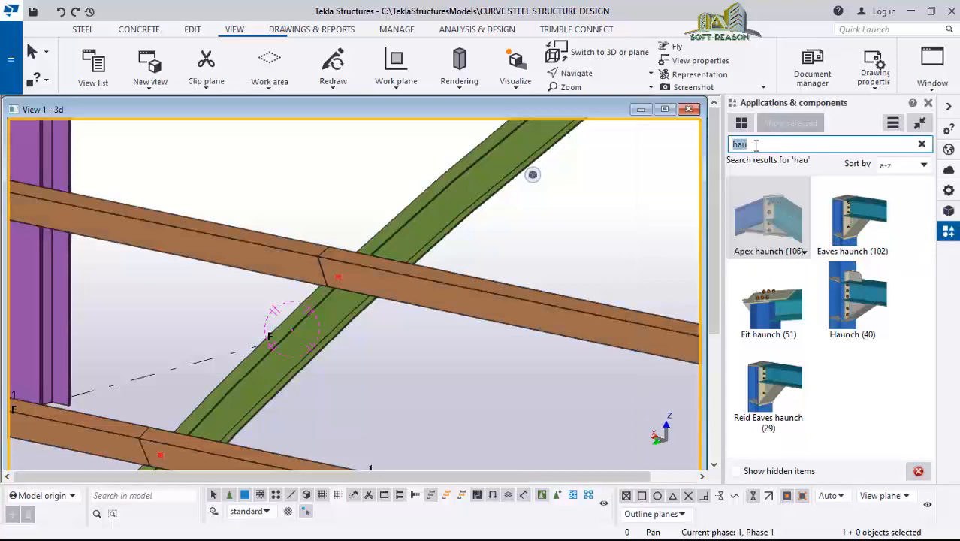
type("pur")
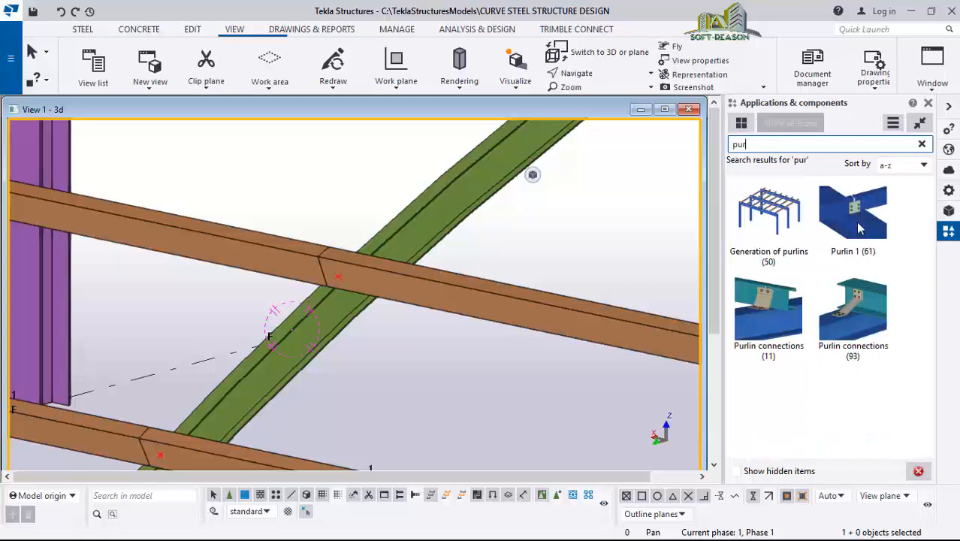
left_click(861, 209)
left_click(308, 294)
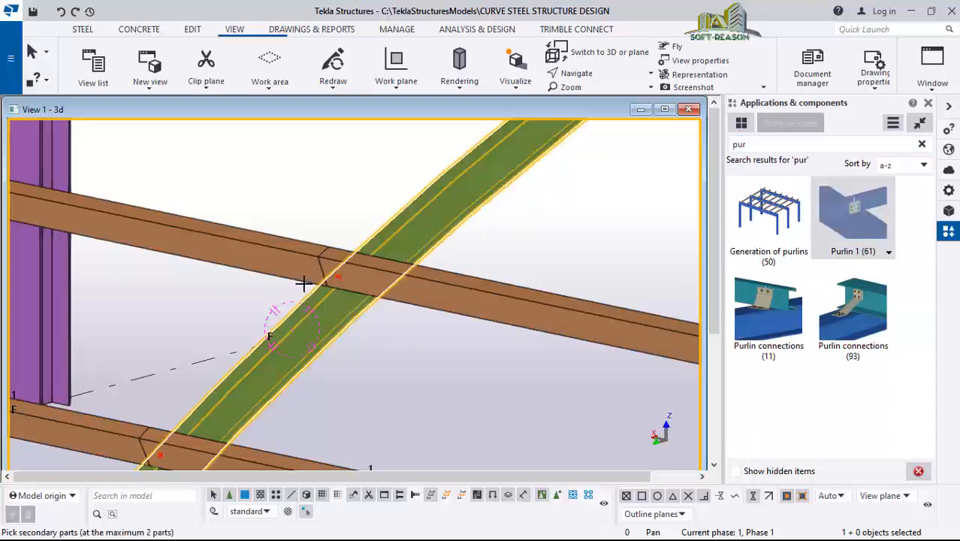
left_click(302, 258)
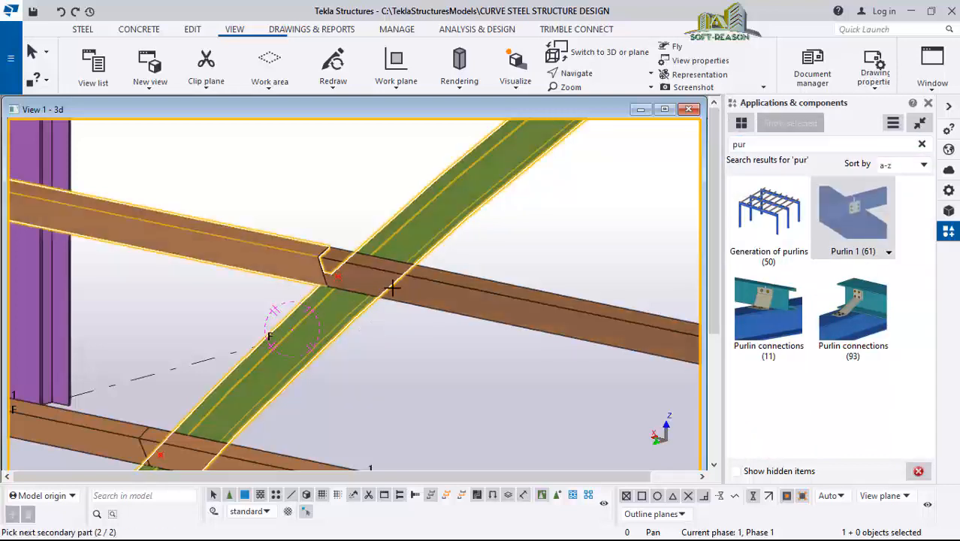
left_click(368, 290)
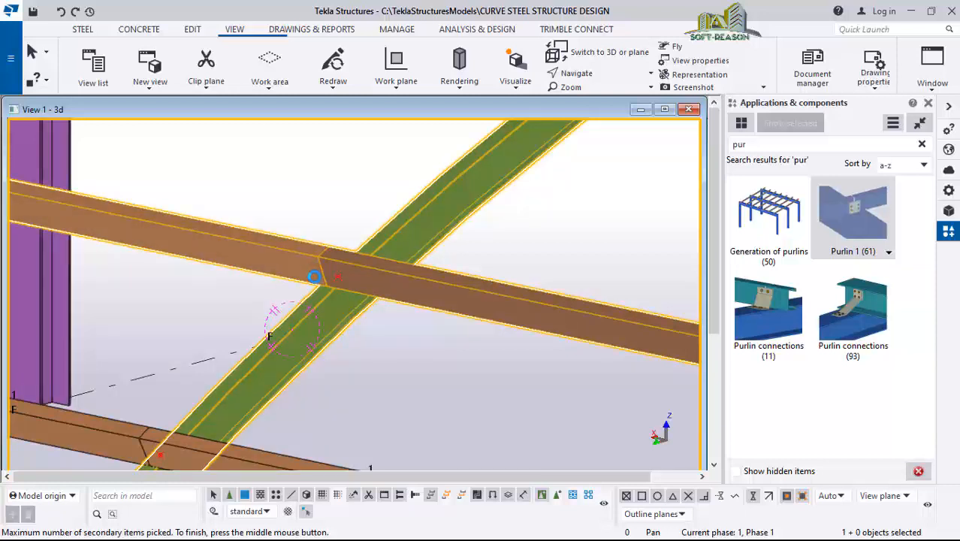
middle_click(314, 277)
scroll(314, 274, "up", 4)
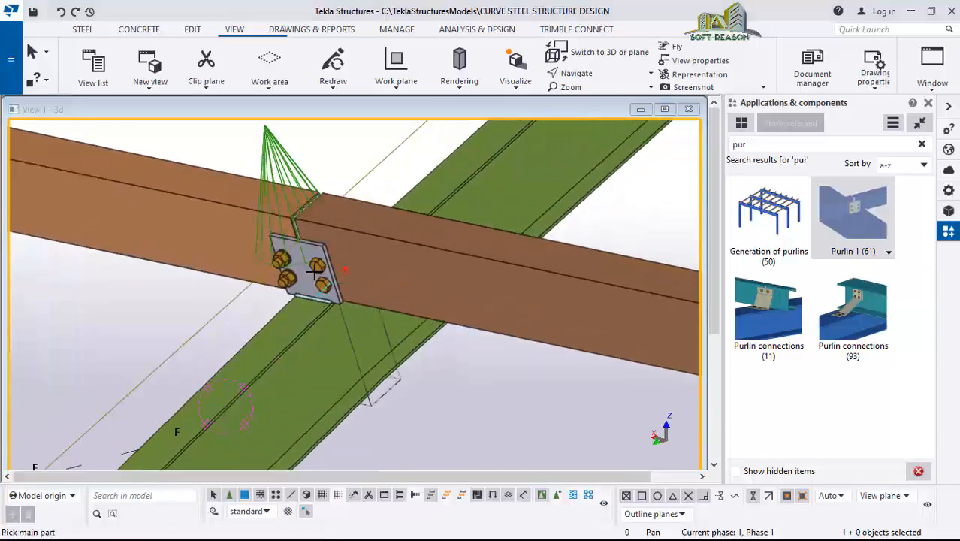
scroll(314, 274, "up", 2)
scroll(298, 272, "down", 2)
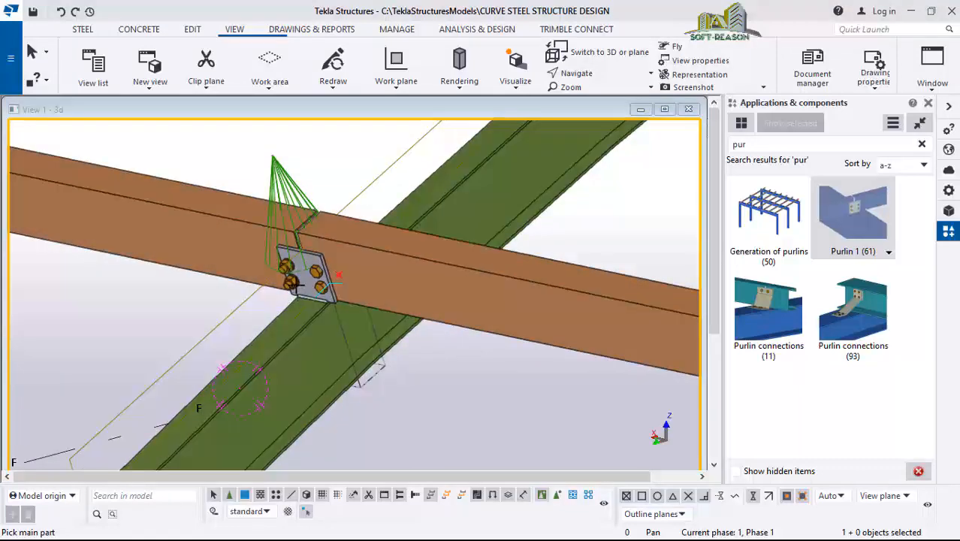
- Apply Purlin 1 (61) to the same curved rafter and the two C-profile beams meeting on the line nearest the eaves
scroll(293, 256, "down", 3)
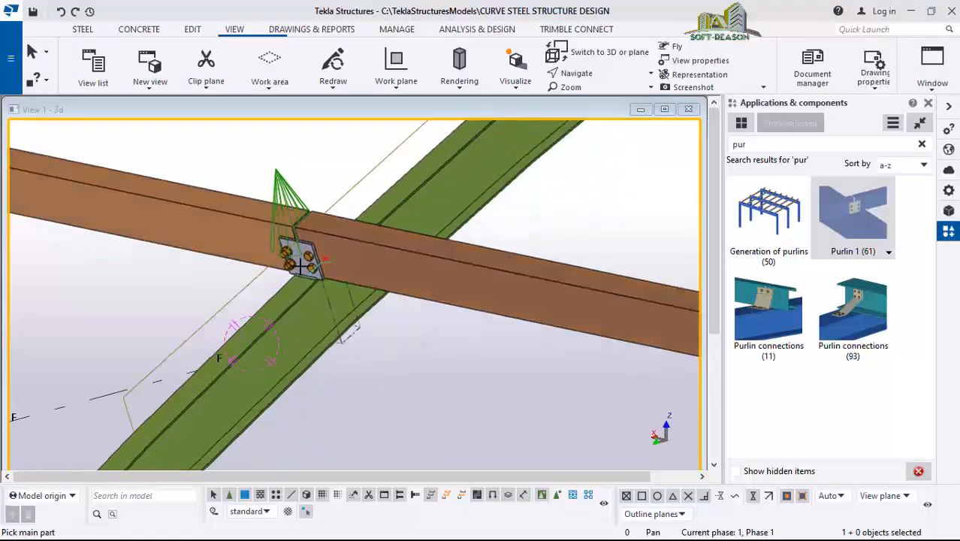
scroll(299, 263, "down", 4)
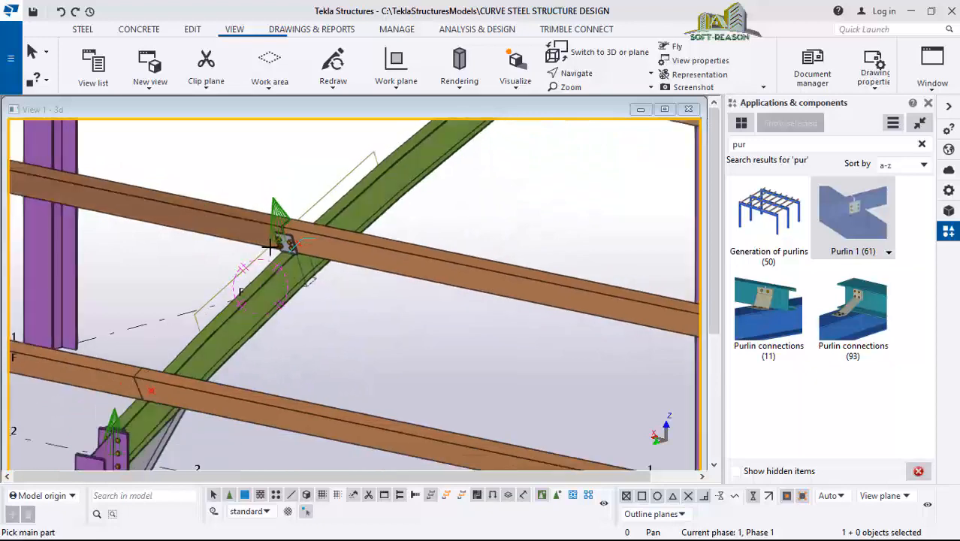
scroll(270, 247, "down", 2)
left_click(122, 401)
left_click(201, 381)
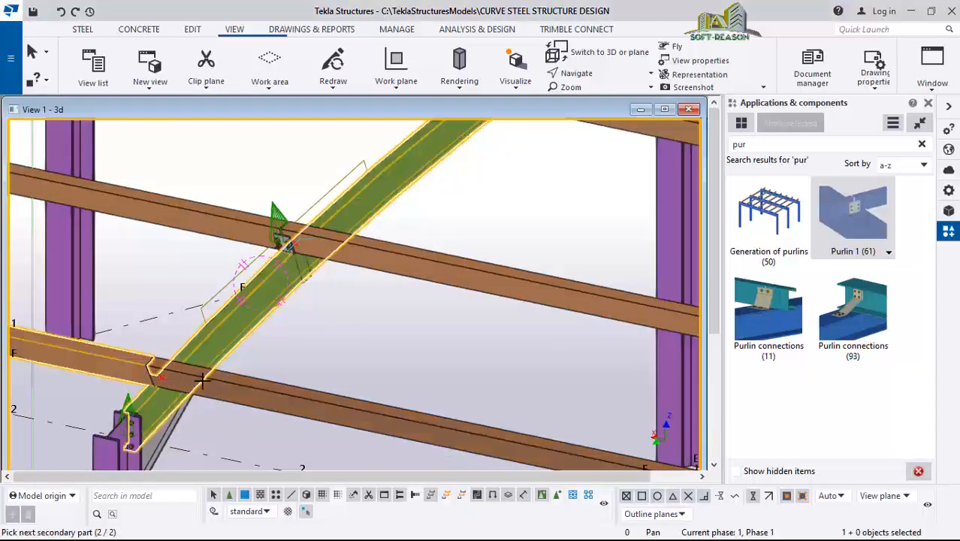
left_click(192, 380)
middle_click(157, 375)
scroll(157, 375, "up", 1)
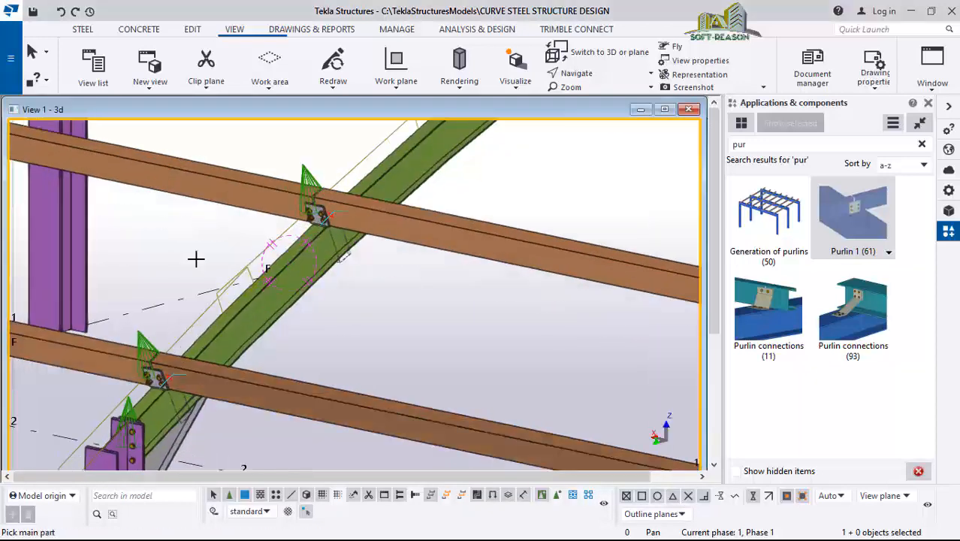
- Examine the whole structure in 3D from the gable and eaves sides, checking the remaining joints between C-profile beams and curved rafters
scroll(257, 354, "down", 4)
scroll(268, 232, "up", 1)
scroll(267, 232, "down", 3)
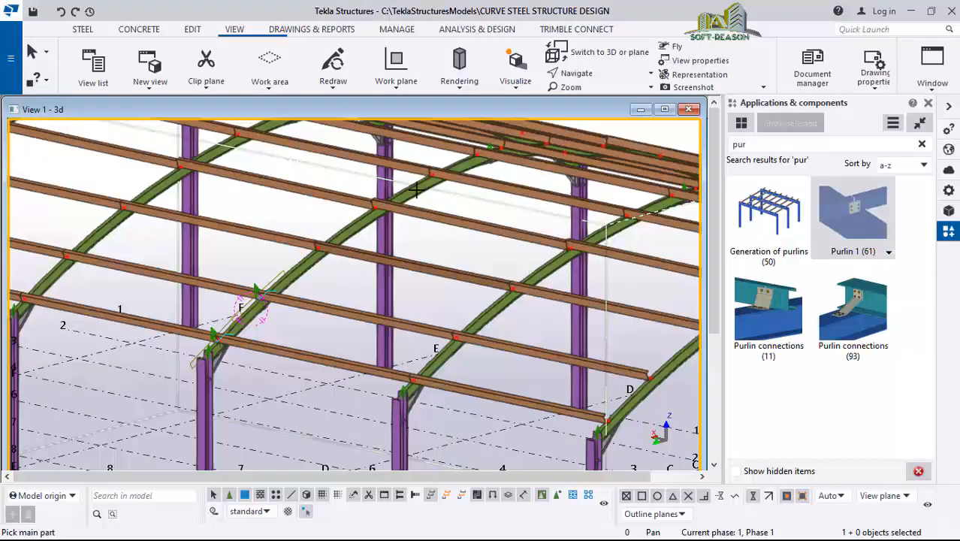
scroll(190, 294, "down", 2)
middle_click_drag(430, 366, 294, 397, "ctrl")
middle_click_drag(308, 352, 306, 345, "ctrl")
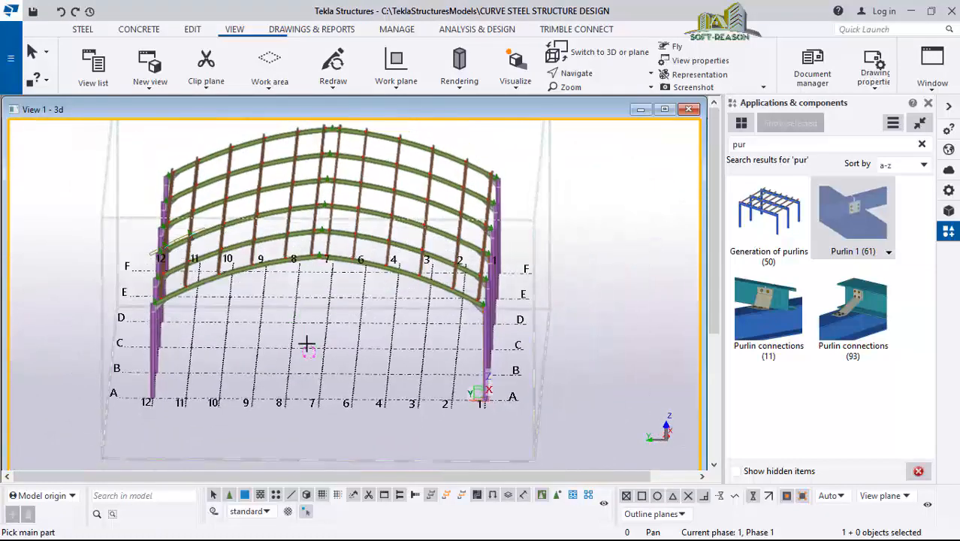
middle_click_drag(478, 371, 431, 391, "ctrl")
scroll(339, 253, "down", 2)
scroll(453, 436, "up", 2)
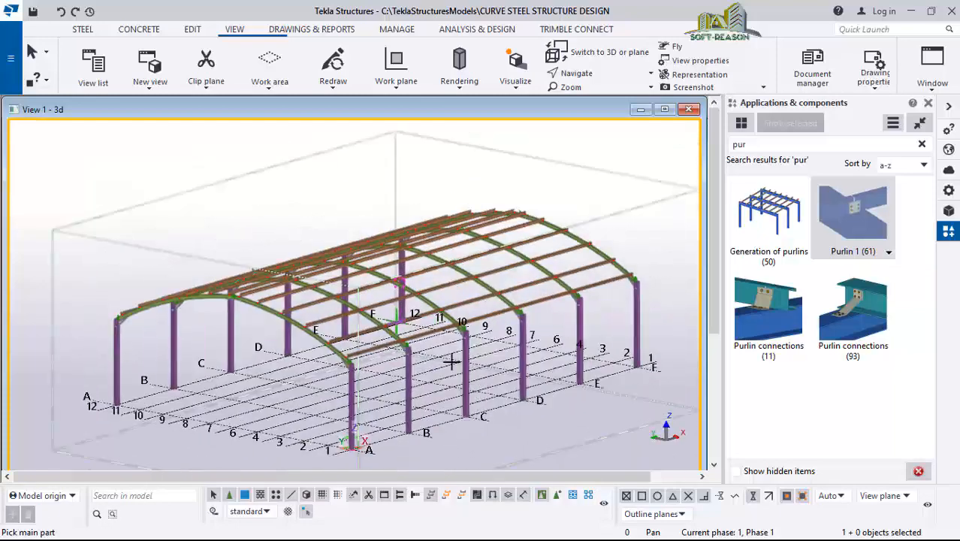
scroll(458, 362, "up", 2)
scroll(496, 366, "up", 2)
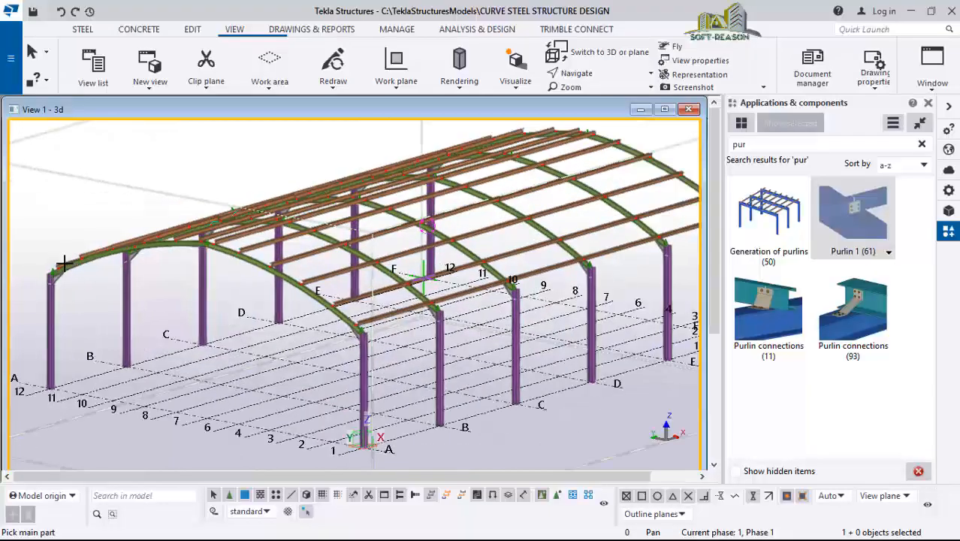
middle_click_drag(60, 261, 178, 280, "ctrl")
scroll(526, 275, "up", 2)
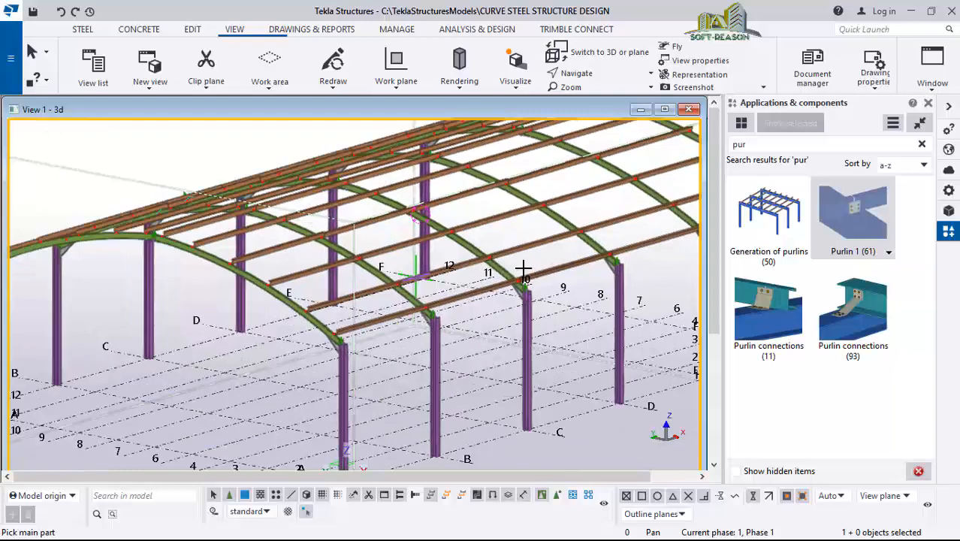